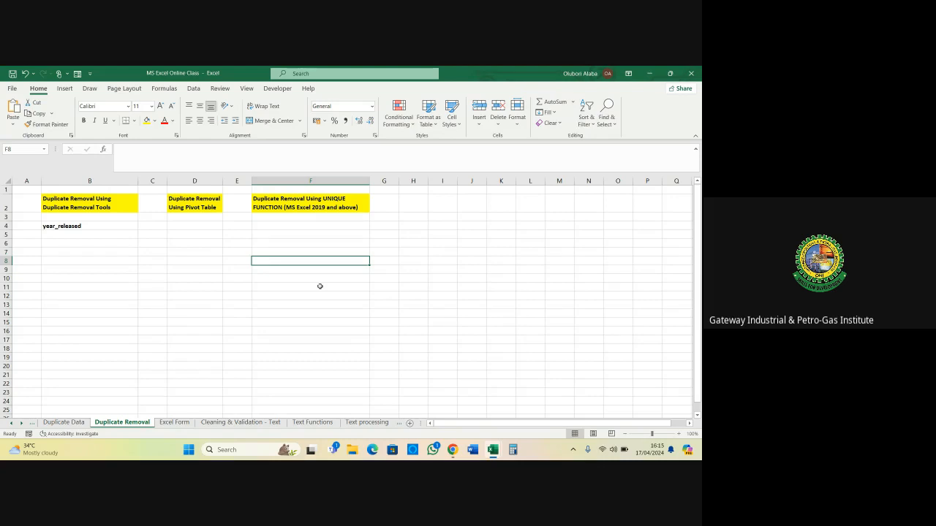
Review the three duplicate-removal method headings in B2, D2 and F2 and open the Duplicate Data sheet
{"action": "left_click", "coordinate": [72, 208]}
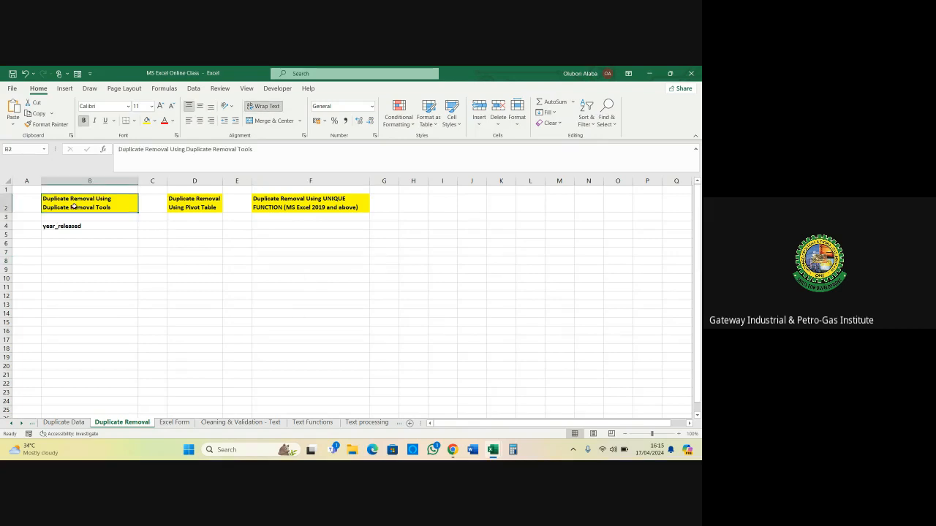
{"action": "left_click", "coordinate": [184, 207]}
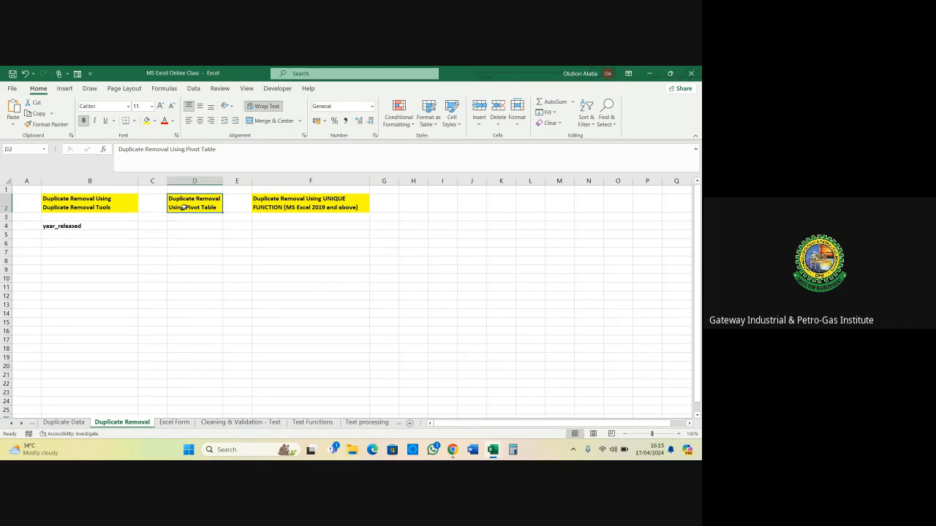
{"action": "left_click", "coordinate": [268, 207]}
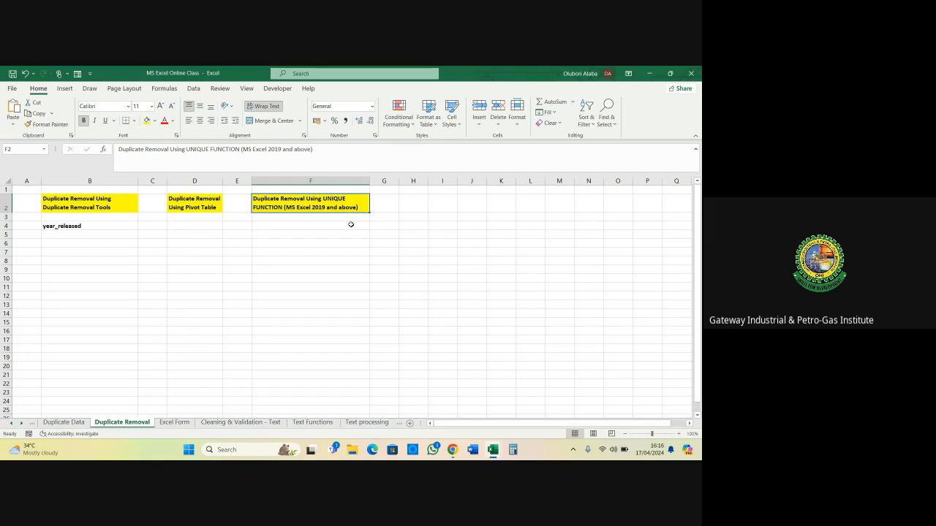
{"action": "left_click", "coordinate": [67, 424]}
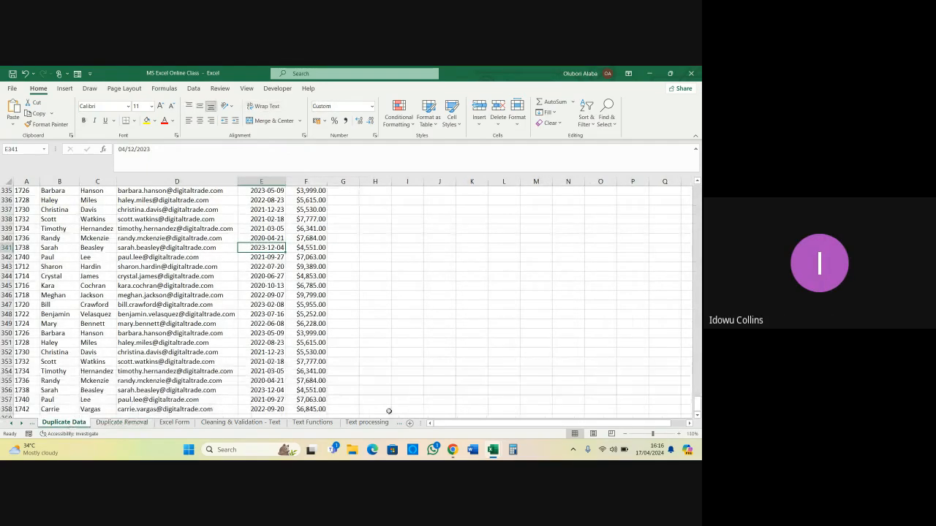
Switch to the Google Meet call, admit the waiting participant, and return to the MS Excel Online Class workbook
{"action": "mouse_move", "coordinate": [452, 447]}
{"action": "mouse_move", "coordinate": [435, 417]}
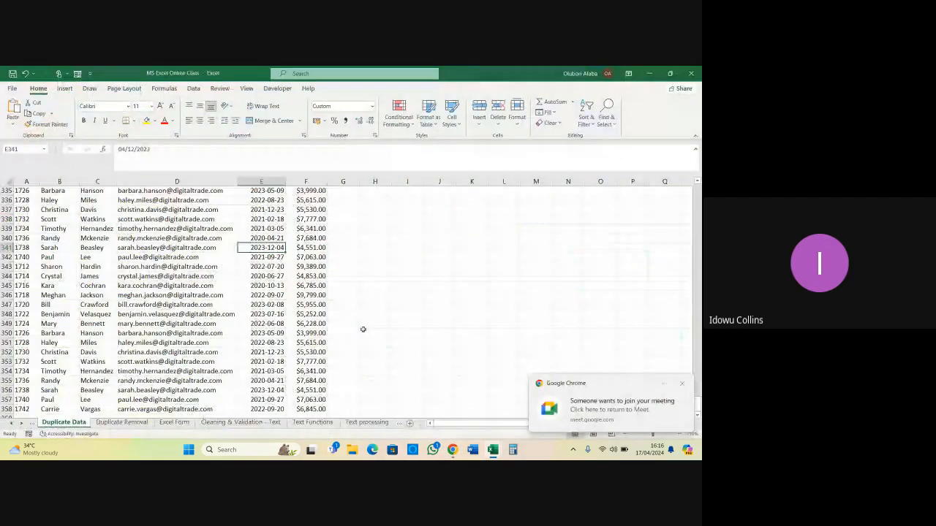
{"action": "left_click", "coordinate": [592, 406]}
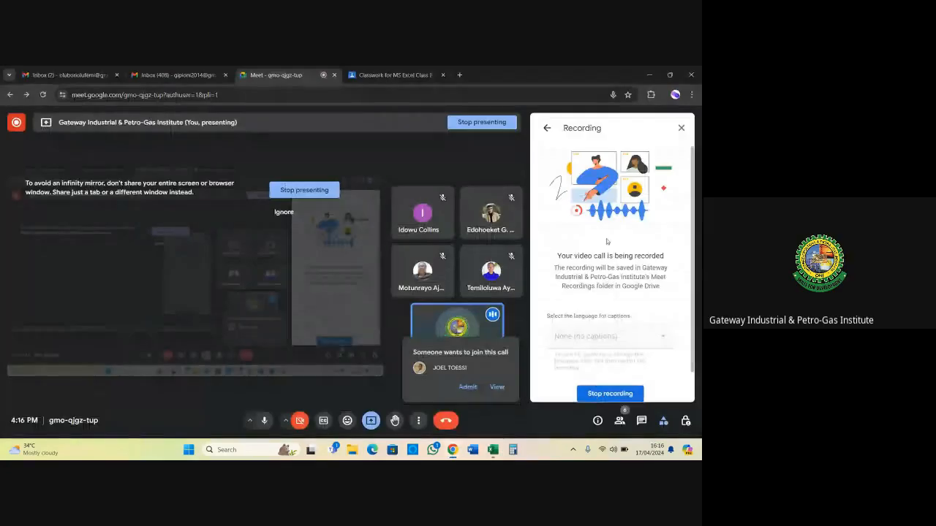
{"action": "left_click", "coordinate": [680, 126]}
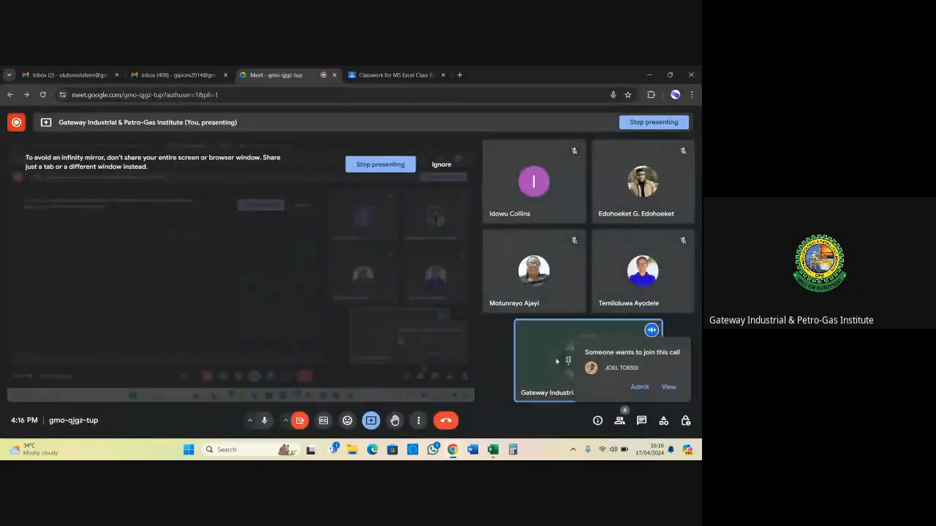
{"action": "left_click", "coordinate": [636, 389]}
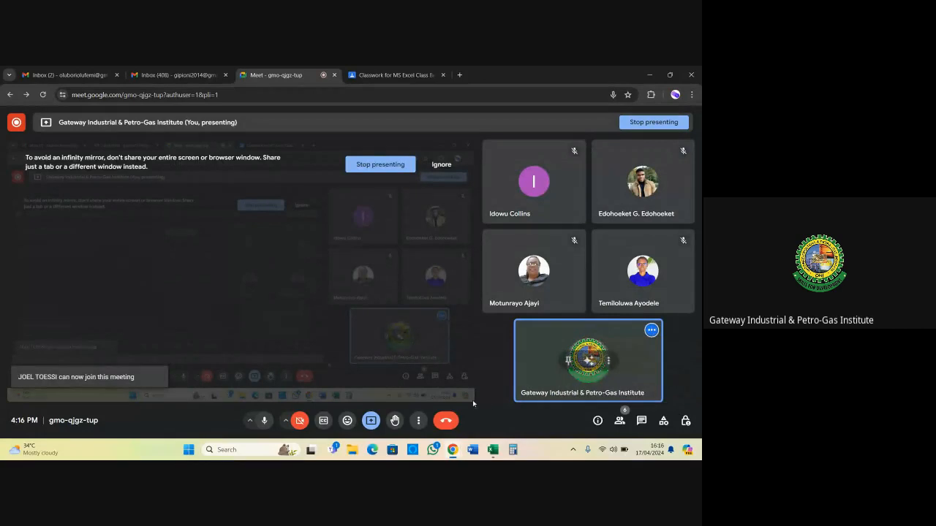
{"action": "mouse_move", "coordinate": [494, 452]}
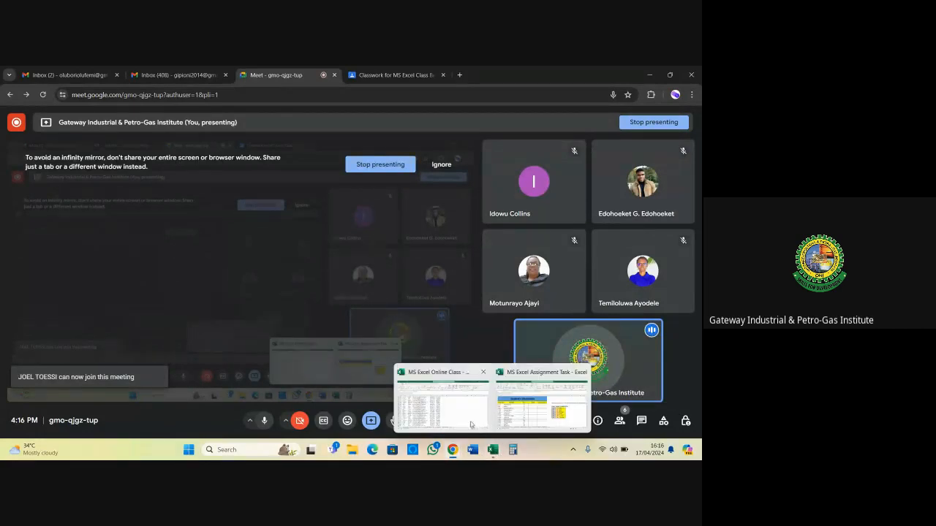
{"action": "left_click", "coordinate": [442, 398]}
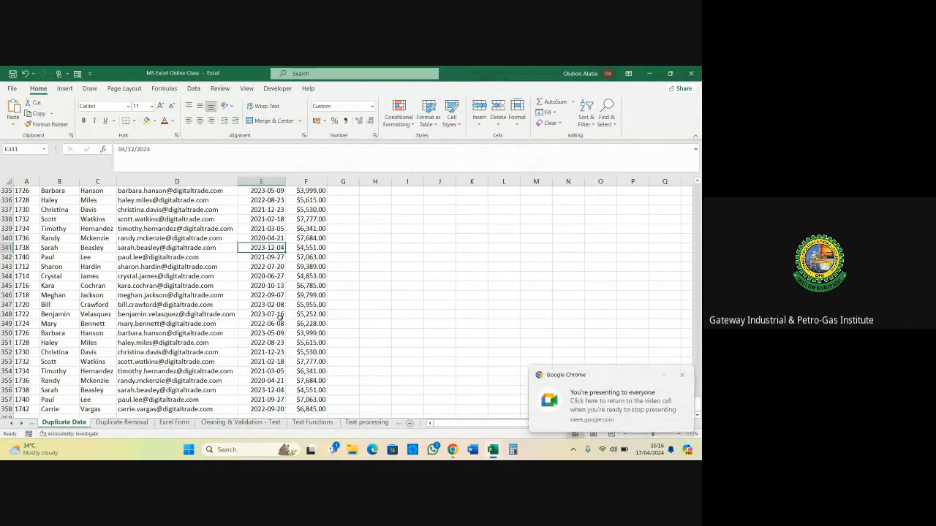
Go over the removal tools, pivot table and UNIQUE function headings on the Duplicate Removal sheet
{"action": "left_click", "coordinate": [122, 422]}
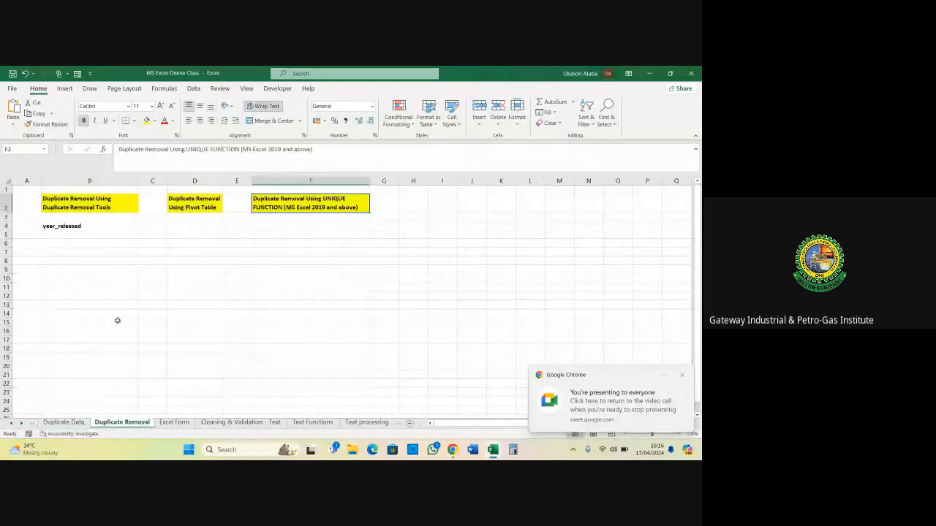
{"action": "left_click", "coordinate": [64, 200]}
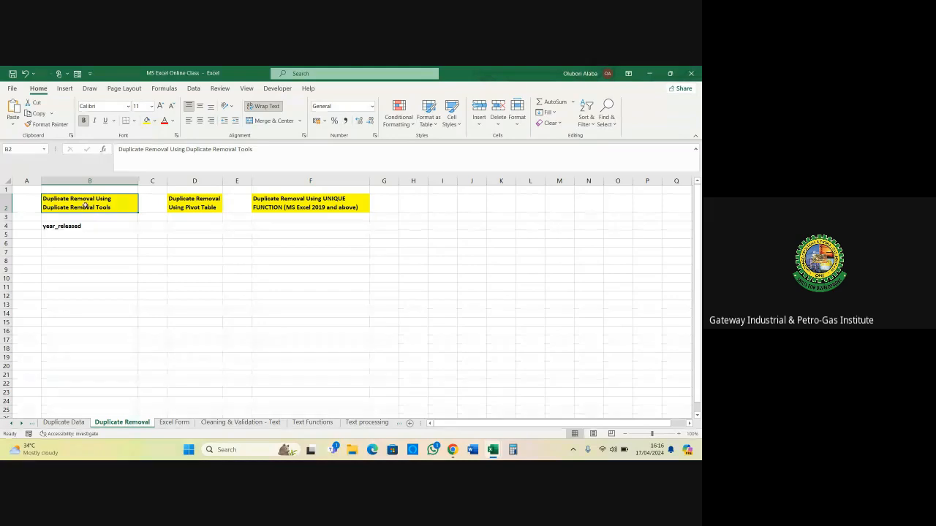
{"action": "left_click", "coordinate": [210, 206]}
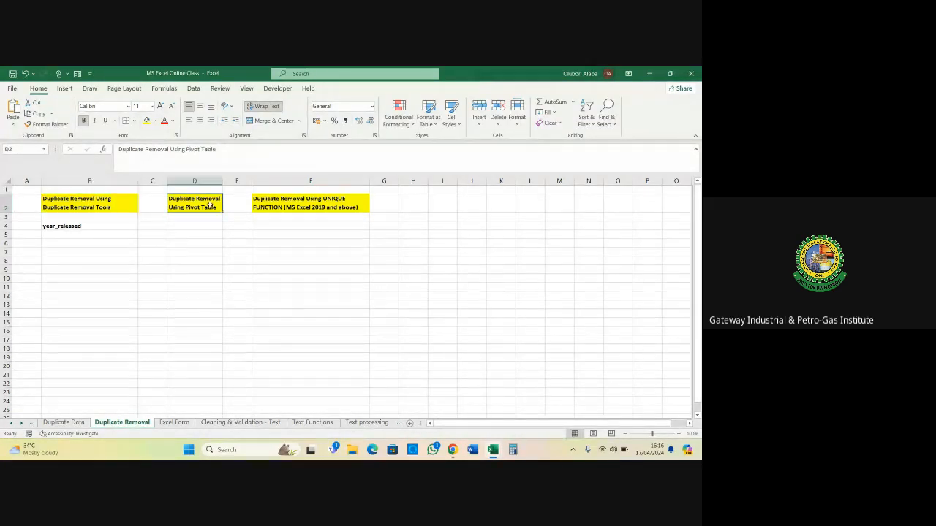
{"action": "left_click", "coordinate": [300, 208]}
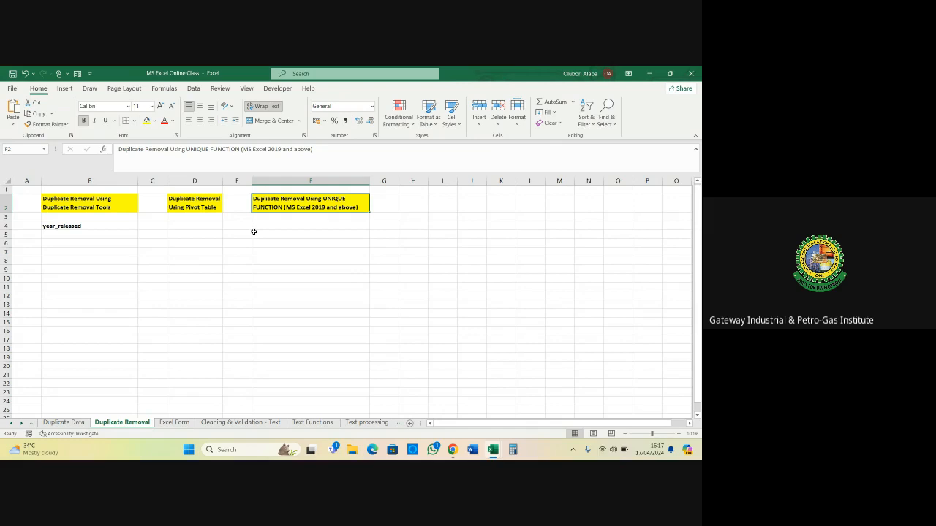
Examine the Staff ID, First Name, Last Name, Email, Hire Date and Monthly Salary (USD) columns of the Duplicate Data sheet
{"action": "left_click", "coordinate": [63, 422]}
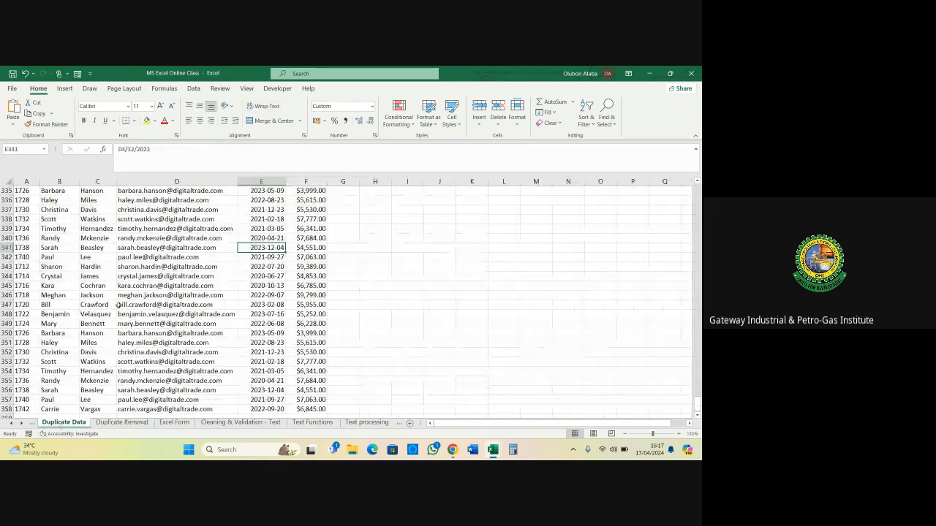
{"action": "scroll", "coordinate": [117, 305], "scroll_direction": "up", "scroll_amount": 6}
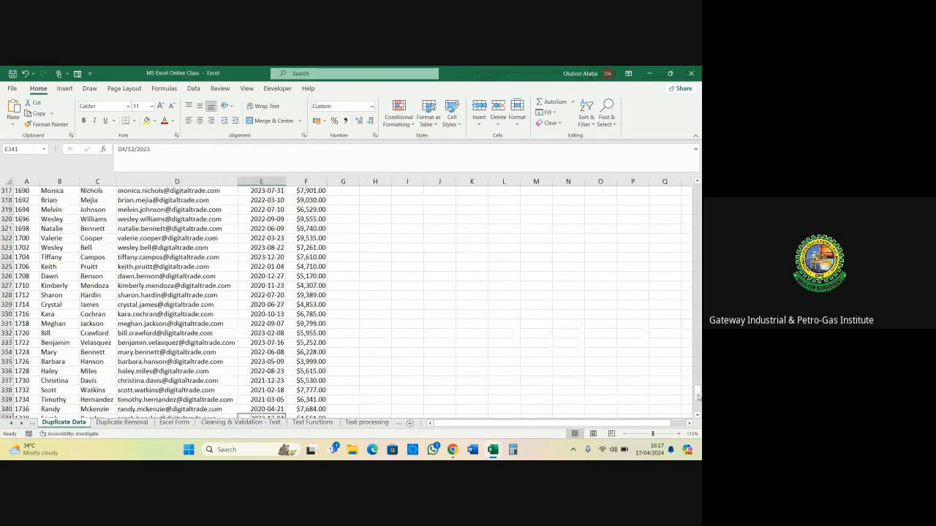
{"action": "left_click_drag", "start_coordinate": [698, 396], "coordinate": [698, 193]}
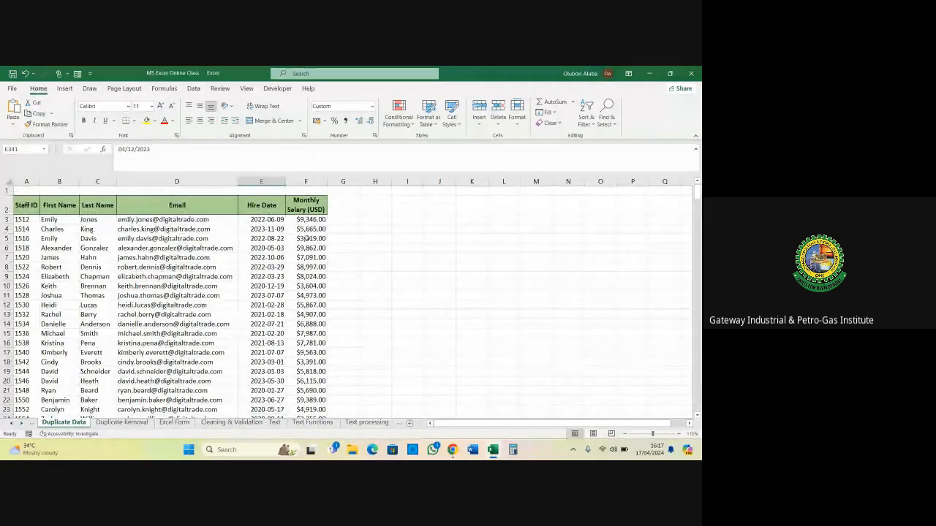
{"action": "left_click", "coordinate": [27, 206]}
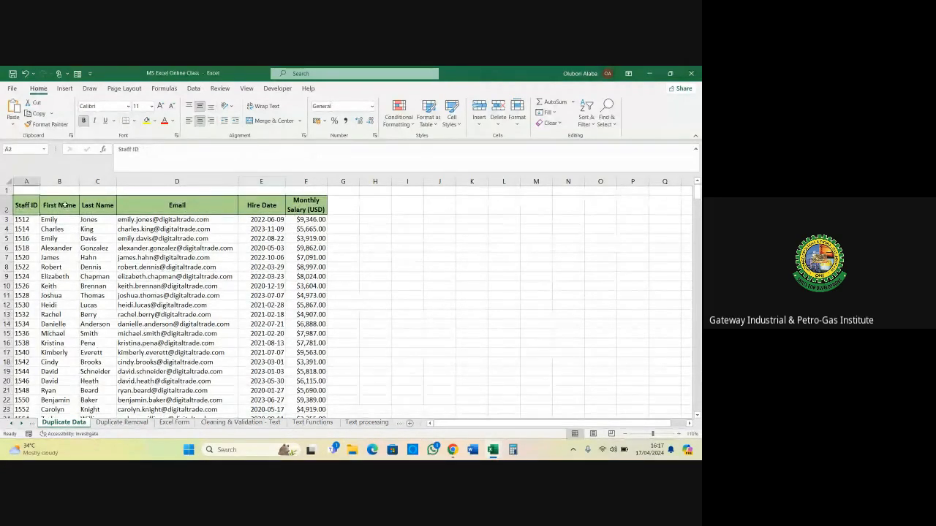
{"action": "left_click", "coordinate": [65, 205]}
{"action": "left_click", "coordinate": [99, 206]}
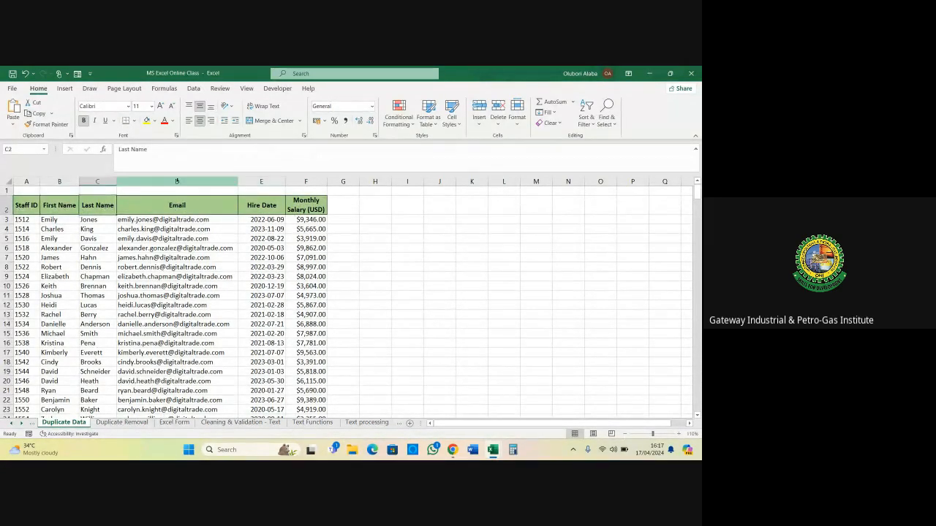
{"action": "left_click", "coordinate": [177, 181]}
{"action": "left_click", "coordinate": [264, 181]}
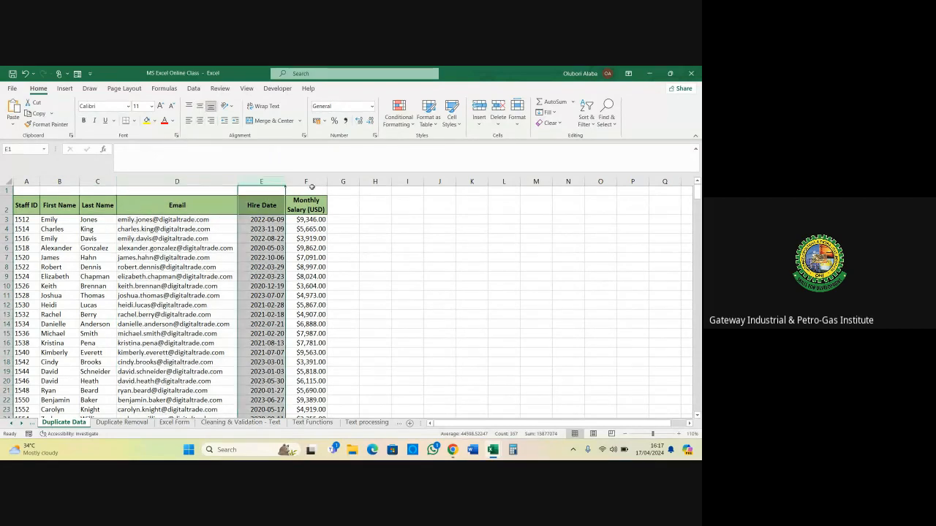
{"action": "left_click", "coordinate": [313, 182]}
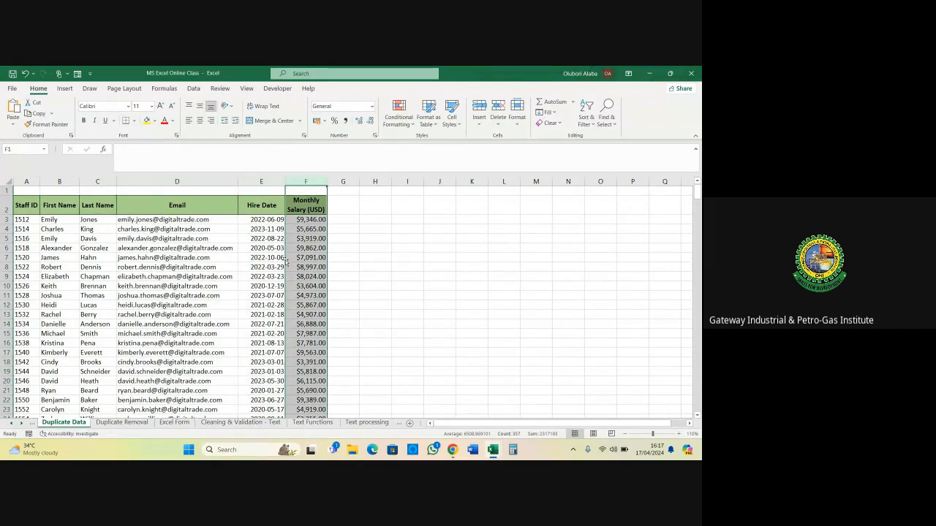
{"action": "left_click", "coordinate": [256, 266]}
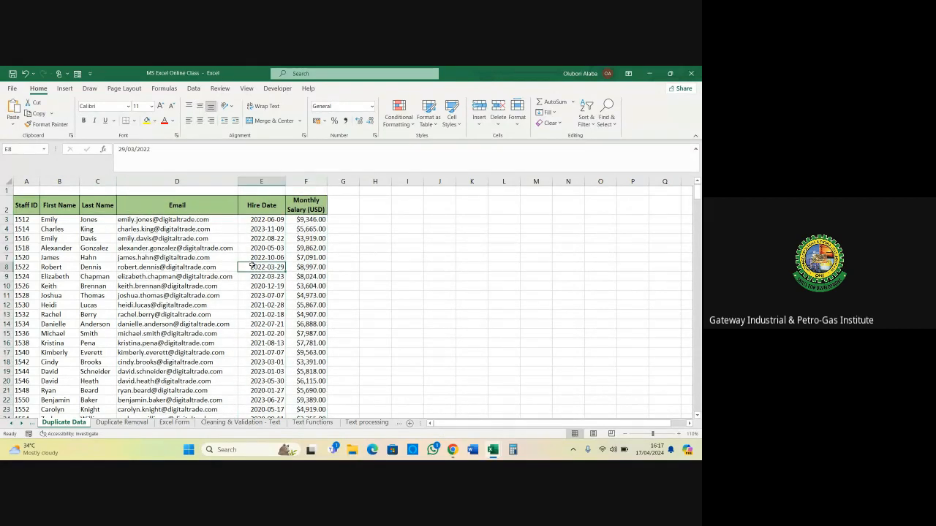
Select the Staff ID entries from A3 down to the last record to inspect the column's extent
{"action": "left_click", "coordinate": [25, 220]}
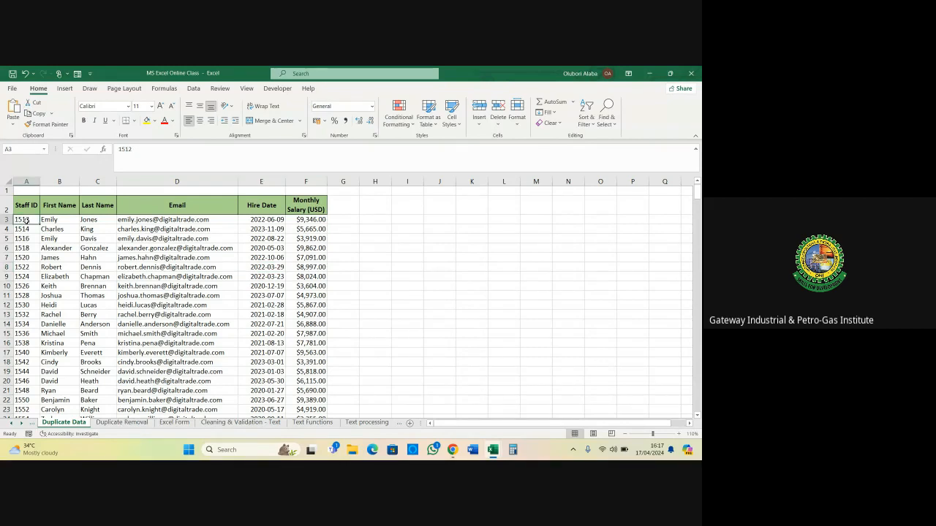
{"action": "key", "text": "ctrl+shift+Down"}
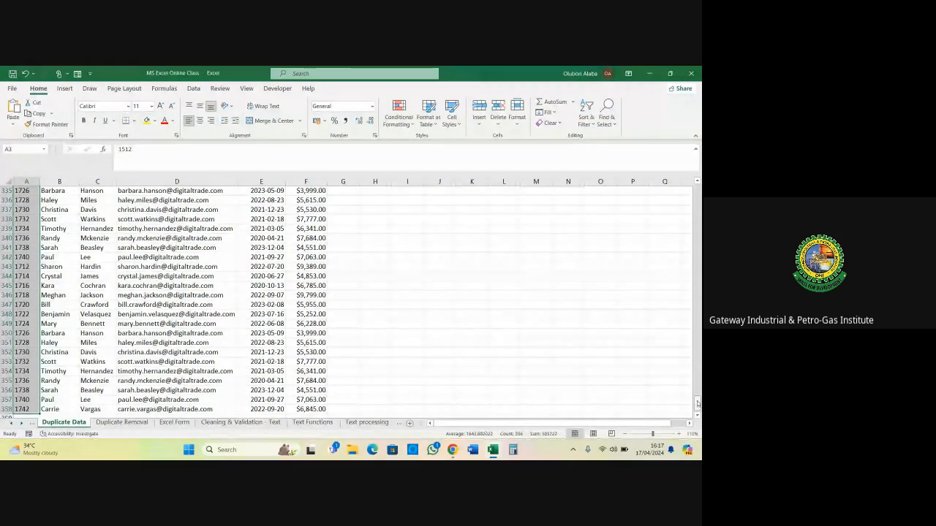
{"action": "scroll", "coordinate": [689, 229], "scroll_direction": "up", "scroll_amount": 20}
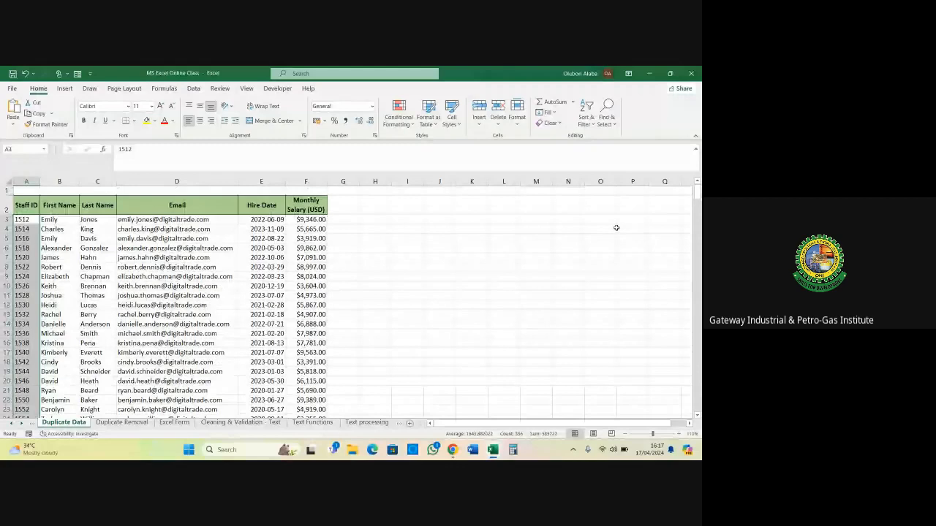
{"action": "left_click", "coordinate": [160, 344]}
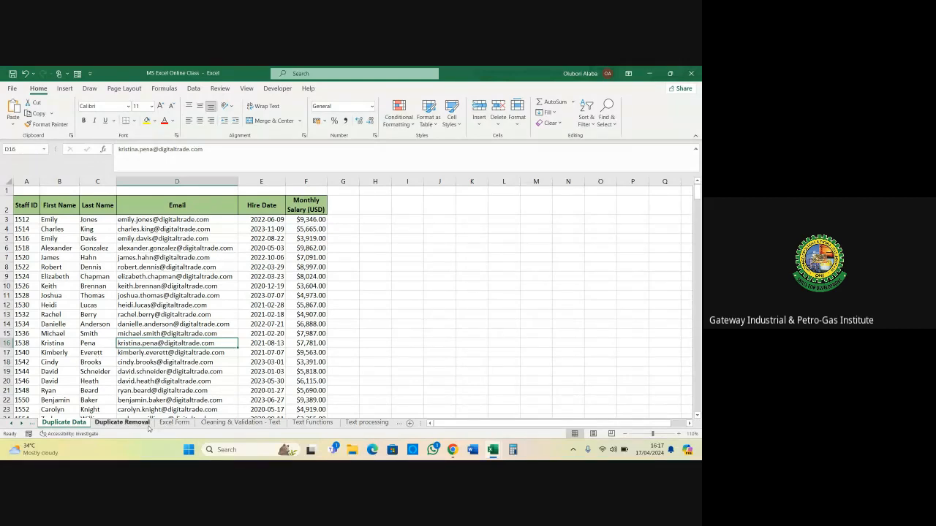
Check the duplicate removal tools heading on the Duplicate Removal sheet and return to the Duplicate Data sheet
{"action": "left_click", "coordinate": [119, 423]}
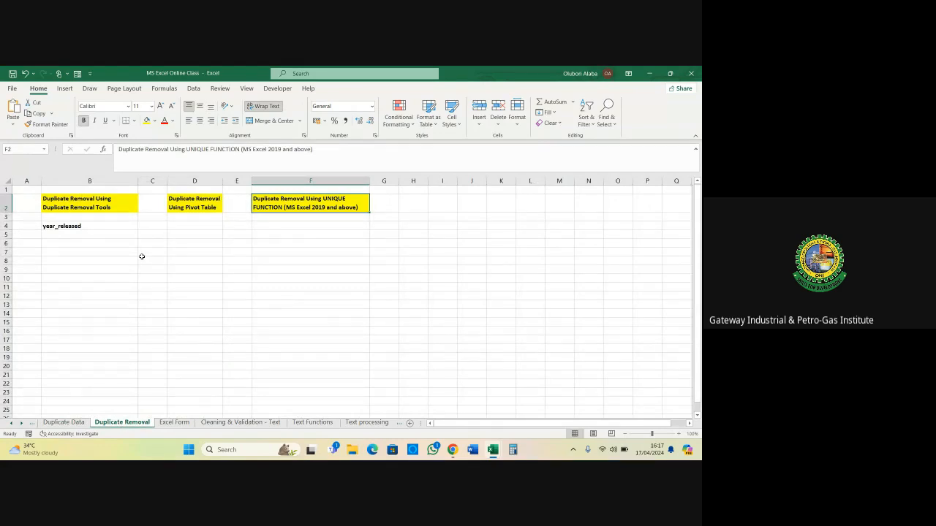
{"action": "left_click", "coordinate": [78, 208]}
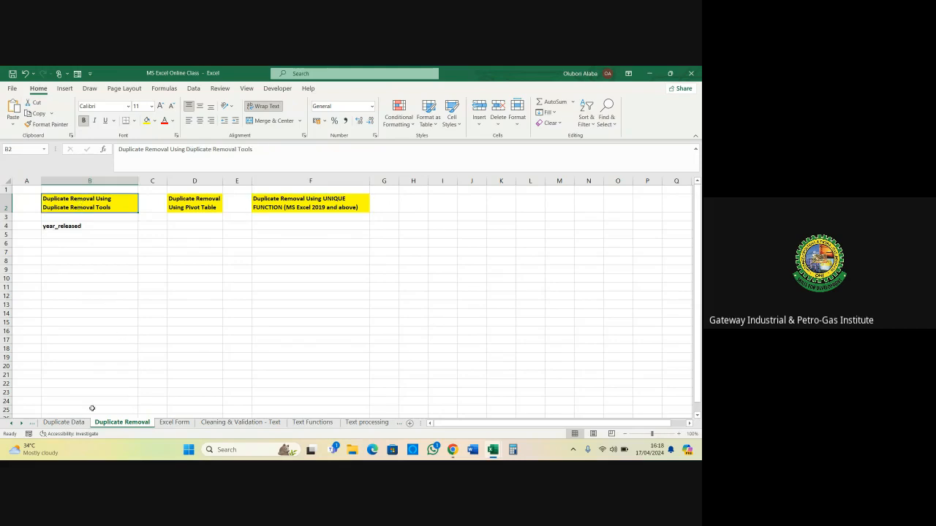
{"action": "left_click", "coordinate": [64, 422]}
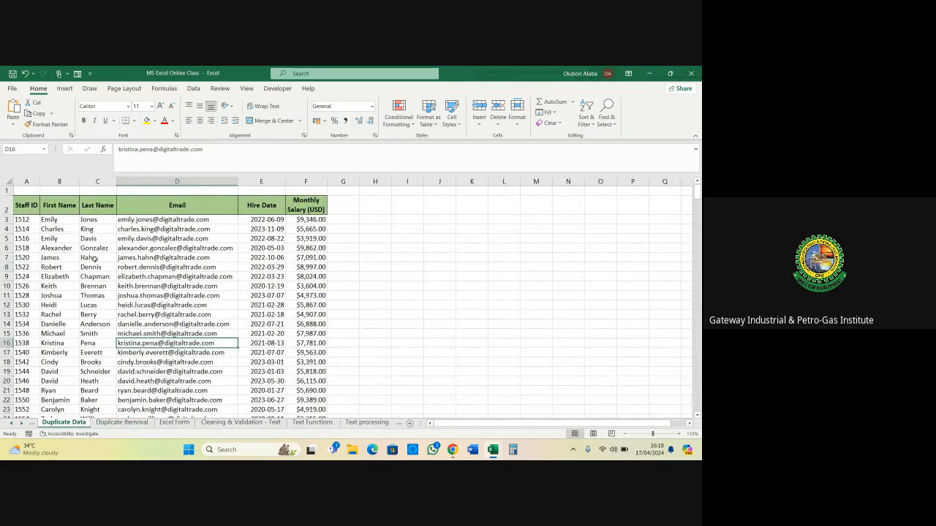
Remove duplicate records from the staff table, comparing all six columns and treating the first row as headers
{"action": "left_click", "coordinate": [129, 250]}
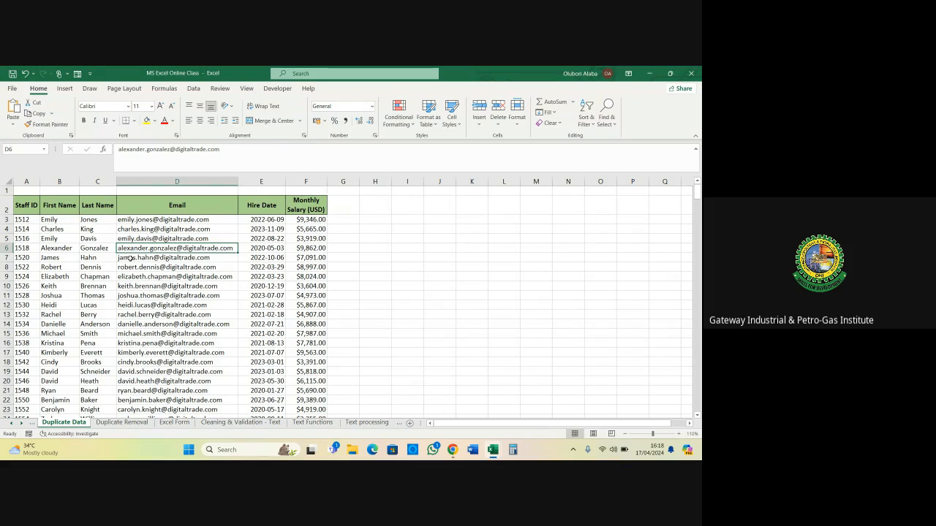
{"action": "left_click", "coordinate": [98, 248]}
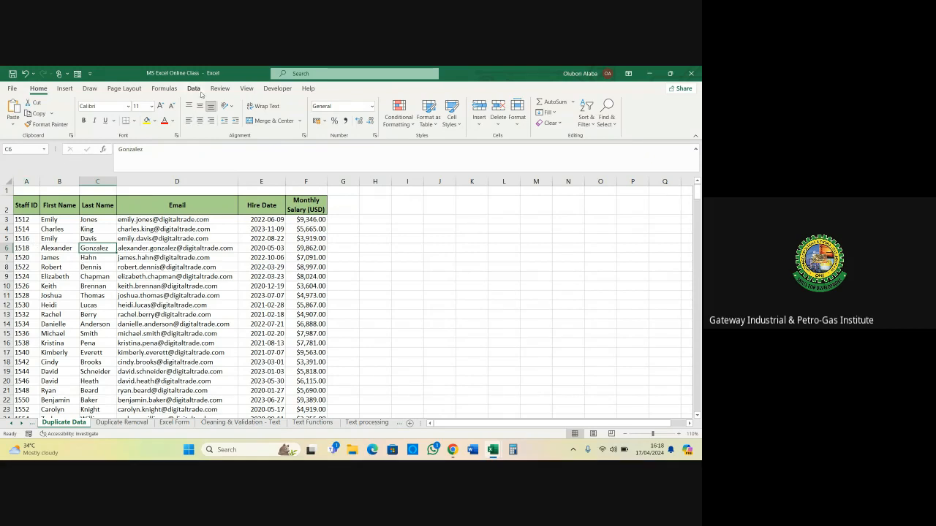
{"action": "left_click", "coordinate": [194, 89]}
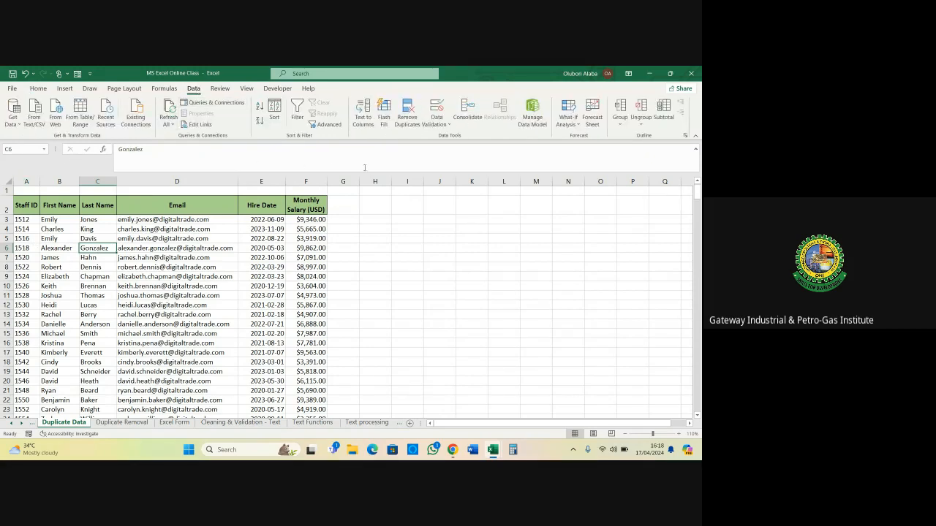
{"action": "left_click", "coordinate": [408, 119]}
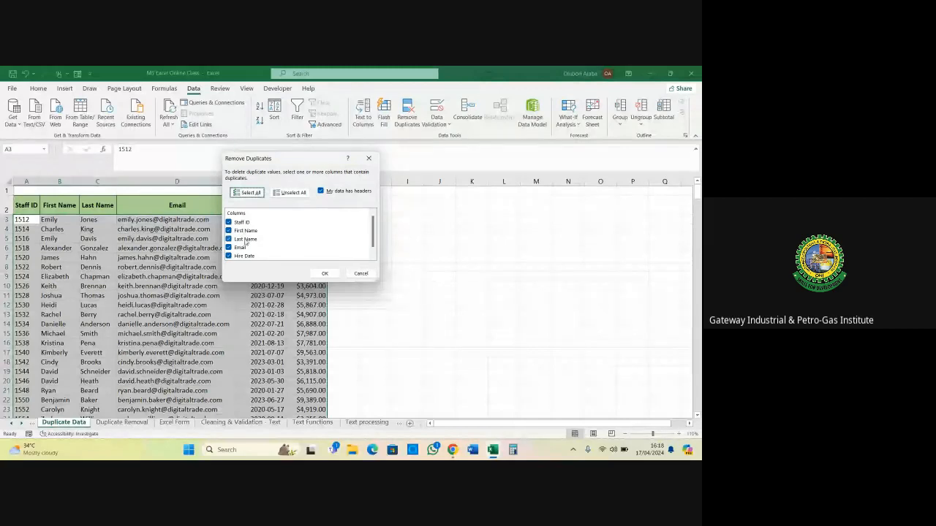
{"action": "left_click", "coordinate": [373, 257]}
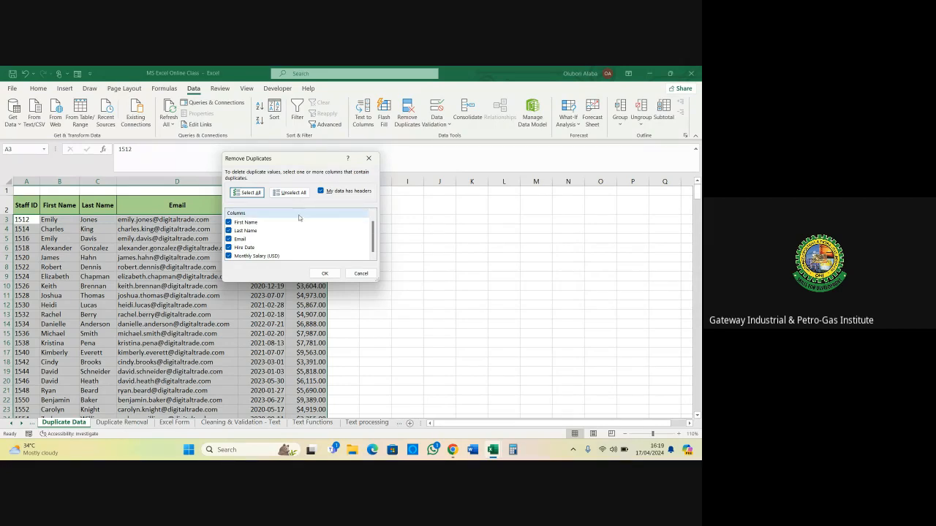
{"action": "left_click", "coordinate": [293, 194]}
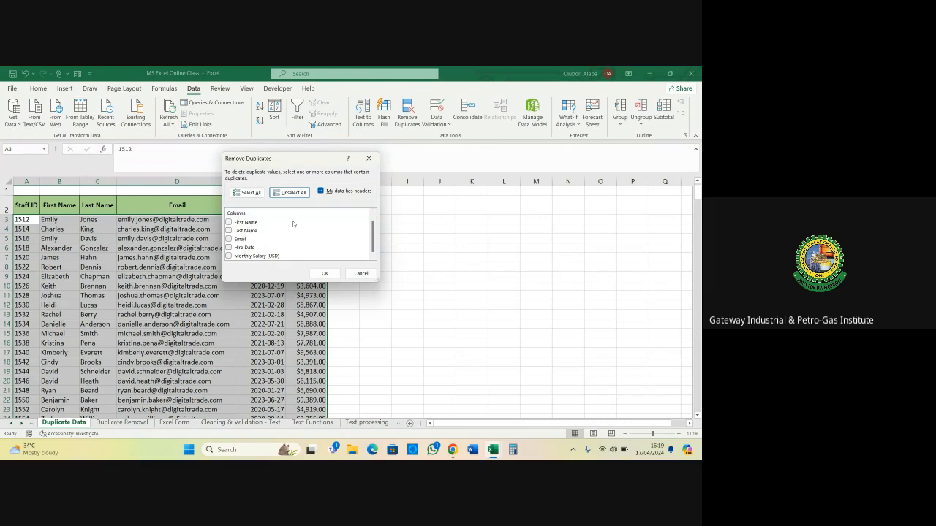
{"action": "left_click", "coordinate": [249, 193]}
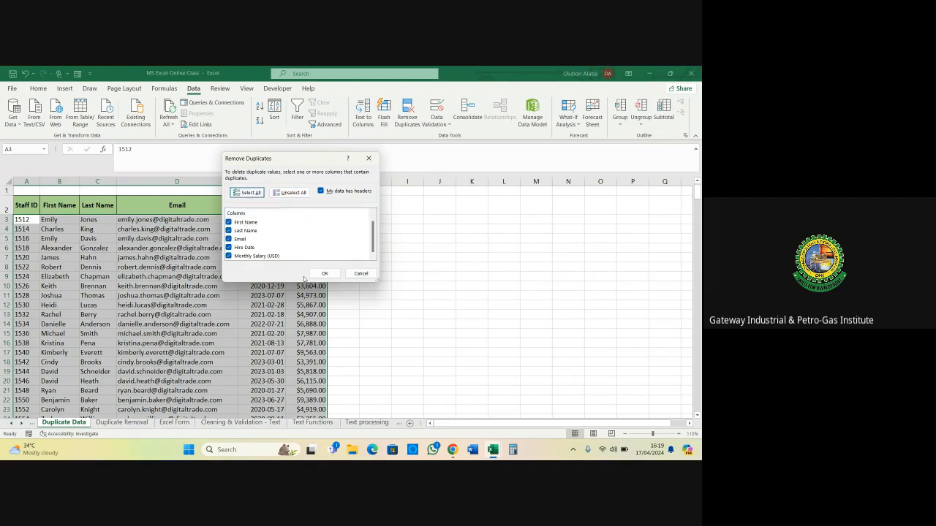
{"action": "left_click", "coordinate": [324, 277]}
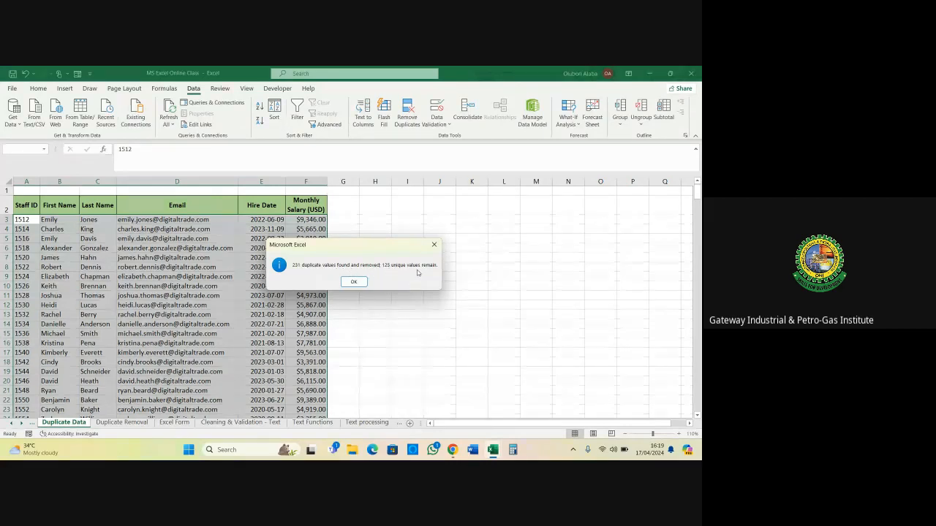
{"action": "left_click", "coordinate": [355, 282]}
Select the Staff ID entries from A3 down to check how many records the deduplicated table holds
{"action": "scroll", "coordinate": [76, 332], "scroll_direction": "down", "scroll_amount": 3}
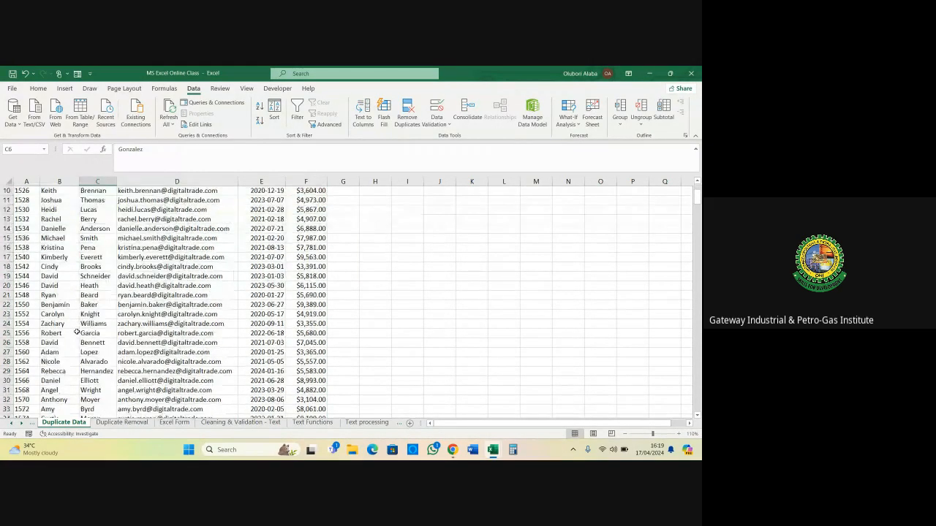
{"action": "scroll", "coordinate": [22, 229], "scroll_direction": "up", "scroll_amount": 3}
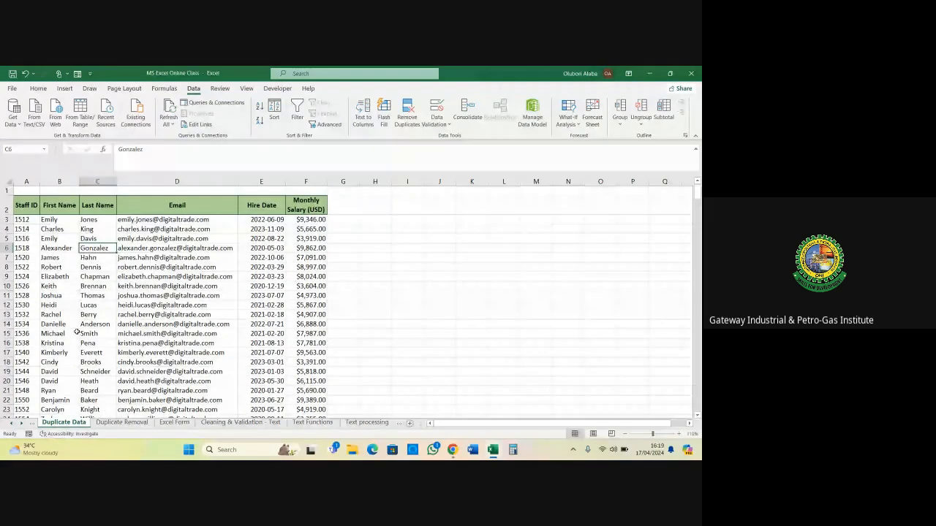
{"action": "left_click", "coordinate": [25, 219]}
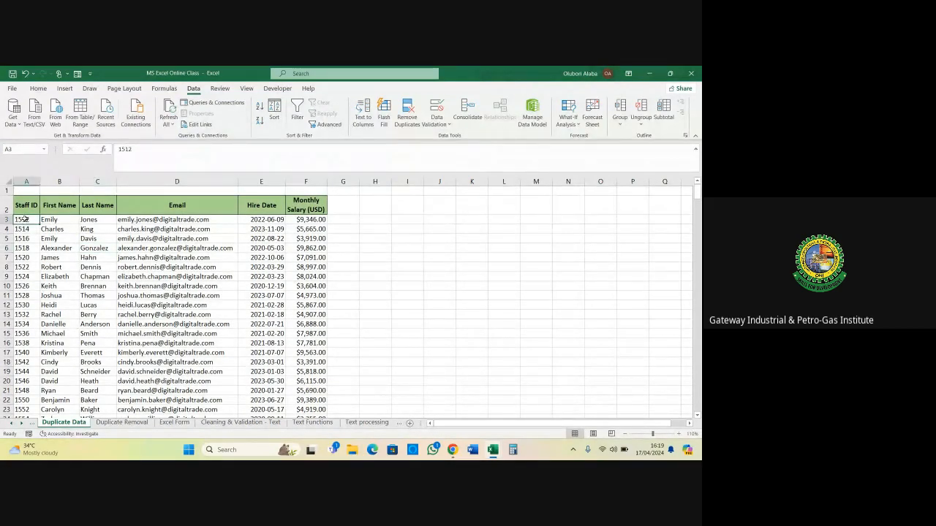
{"action": "key", "text": "ctrl+shift+Down"}
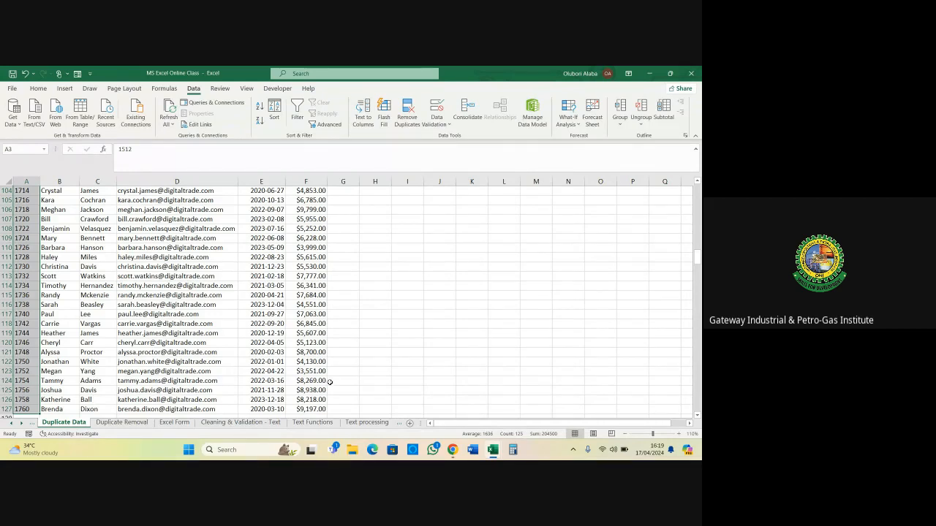
{"action": "scroll", "coordinate": [312, 375], "scroll_direction": "up", "scroll_amount": 18}
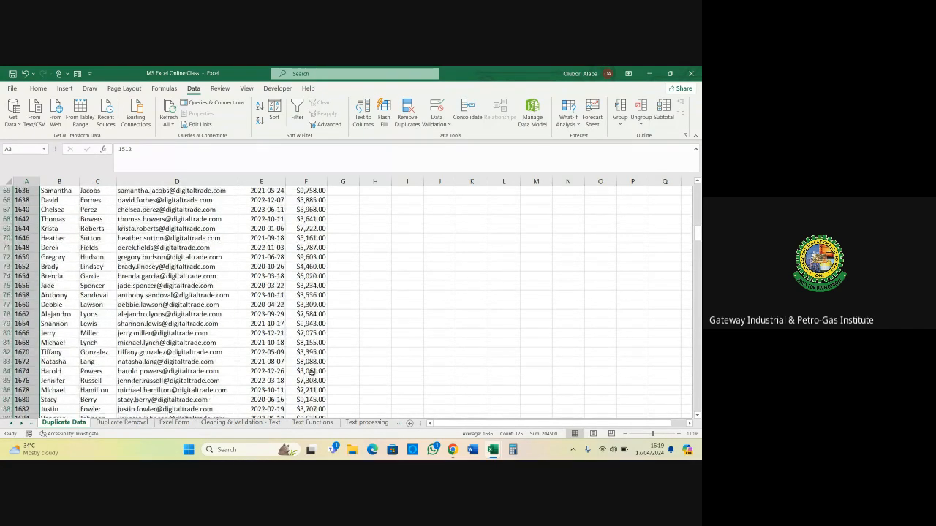
{"action": "scroll", "coordinate": [312, 376], "scroll_direction": "up", "scroll_amount": 5}
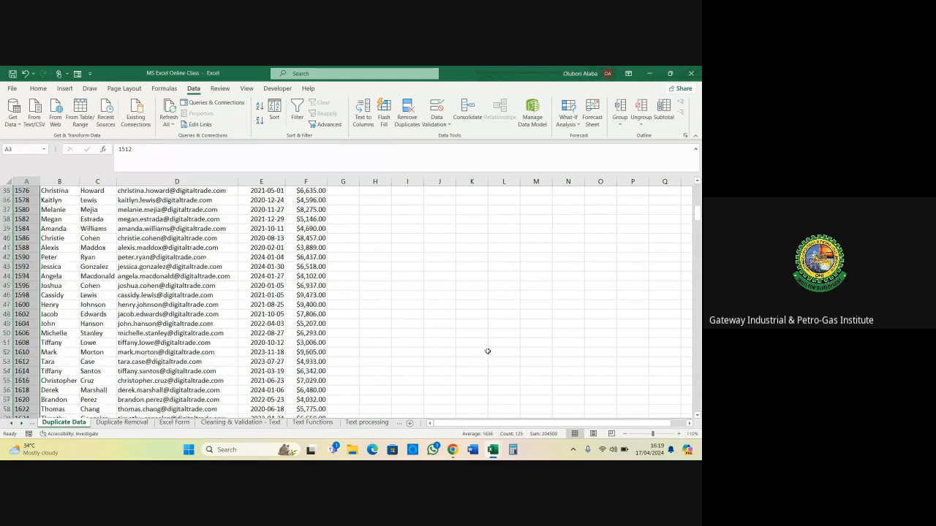
{"action": "left_click_drag", "start_coordinate": [698, 215], "coordinate": [699, 184]}
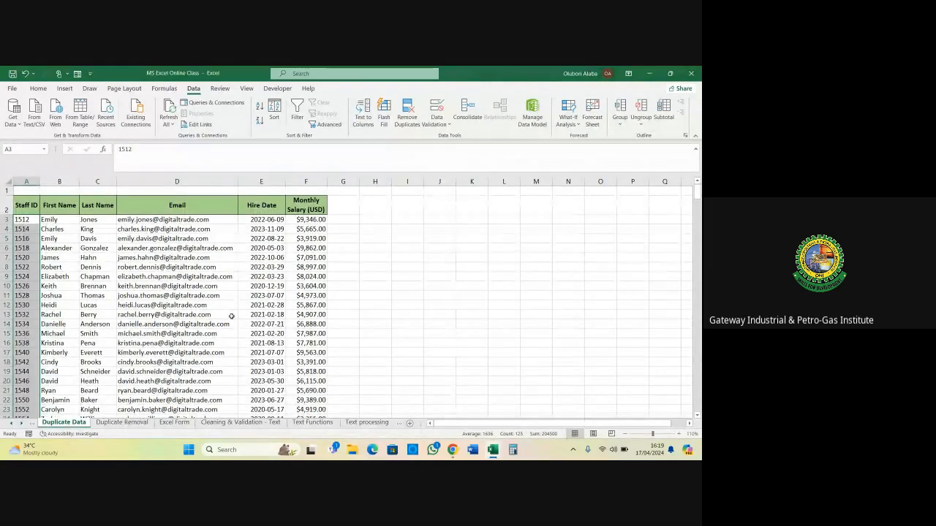
Undo the duplicate removal and select the Staff ID entries from A3 down to check the column's extent
{"action": "key", "text": "ctrl+z"}
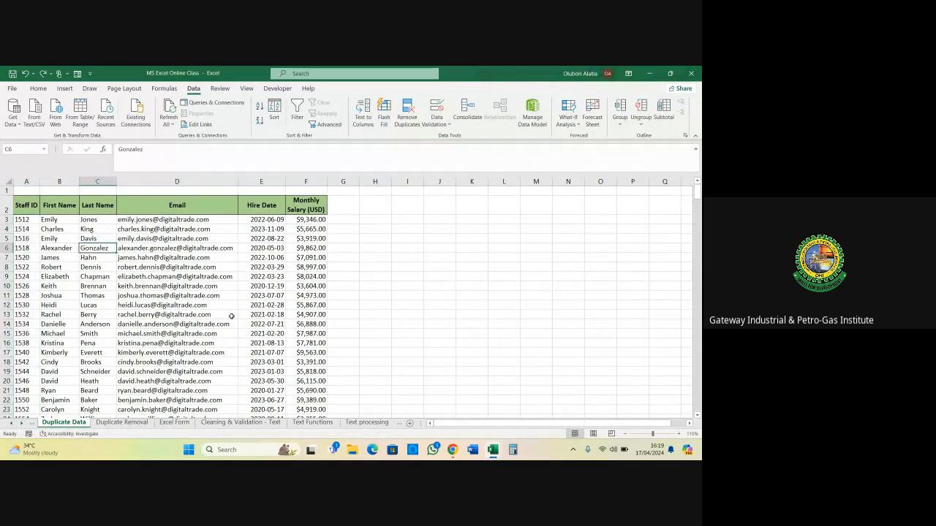
{"action": "left_click", "coordinate": [17, 217]}
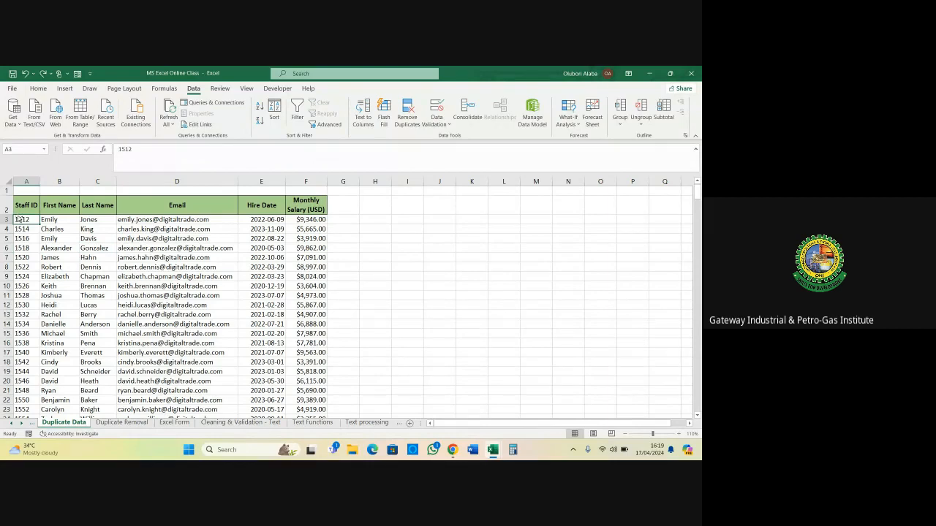
{"action": "key", "text": "ctrl+shift+Down"}
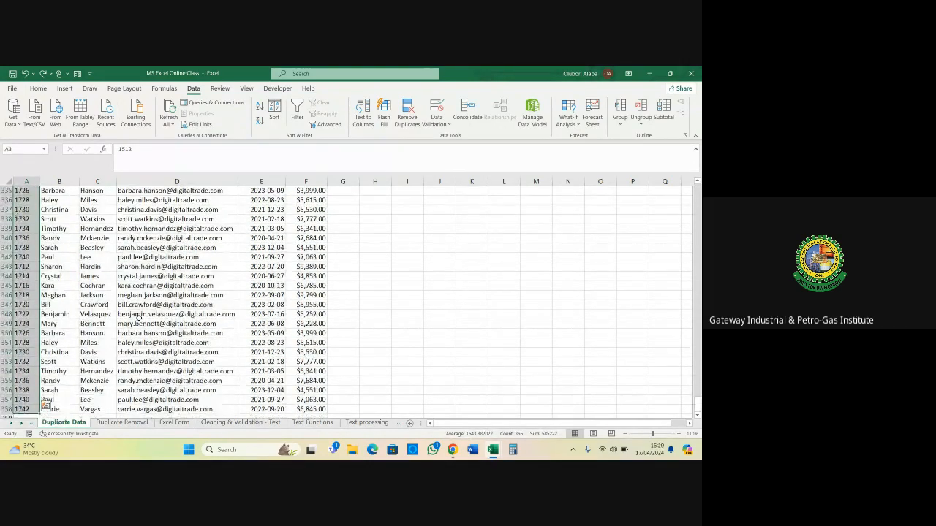
{"action": "left_click", "coordinate": [139, 321]}
{"action": "left_click_drag", "start_coordinate": [698, 401], "coordinate": [698, 176]}
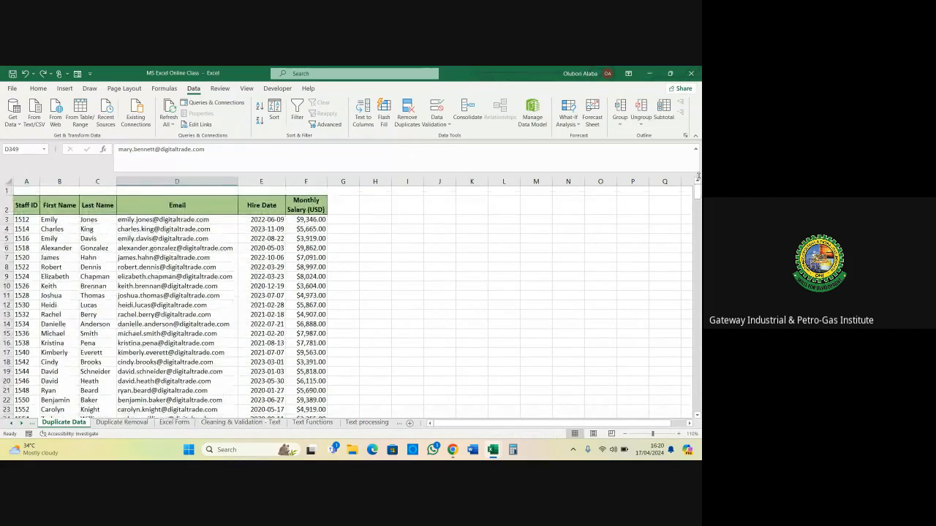
Save the workbook and check the pivot table heading on the Duplicate Removal sheet before returning to Duplicate Data
{"action": "key", "text": "ctrl+s"}
{"action": "left_click", "coordinate": [128, 422]}
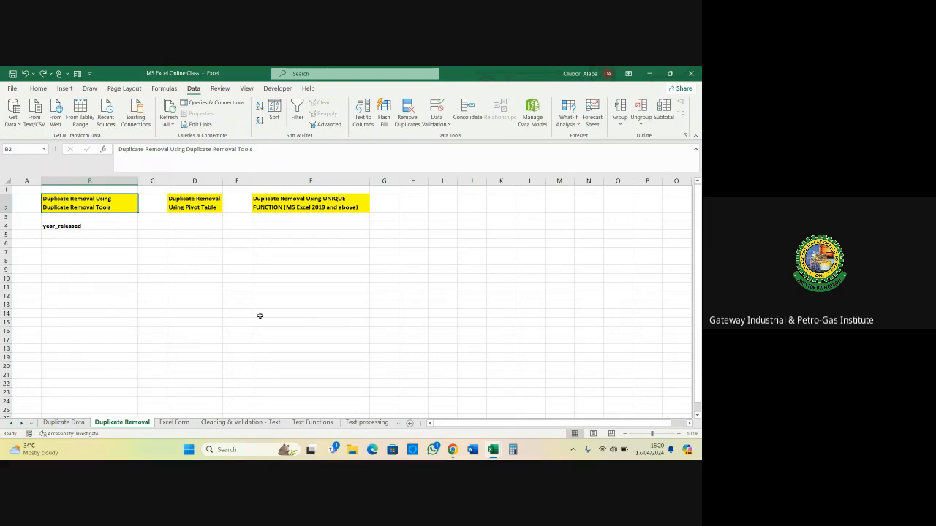
{"action": "left_click", "coordinate": [63, 423]}
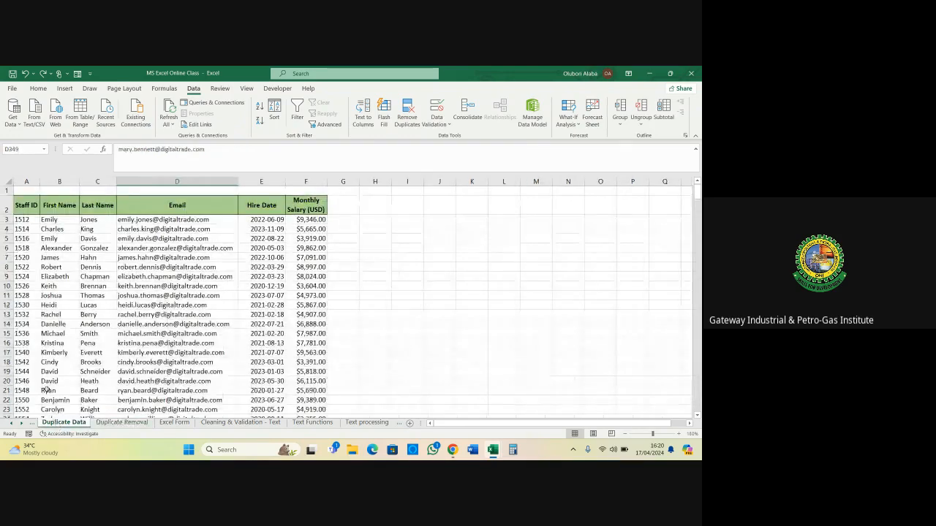
Create a PivotTable from A2:F358 at cell I3 of the existing Duplicate Data sheet, with Staff ID in its rows
{"action": "left_click", "coordinate": [49, 231]}
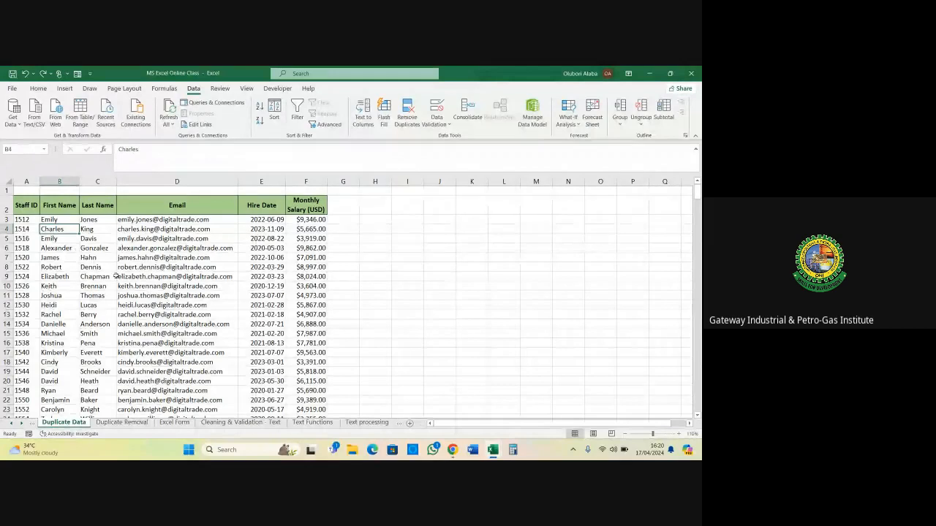
{"action": "left_click", "coordinate": [65, 88]}
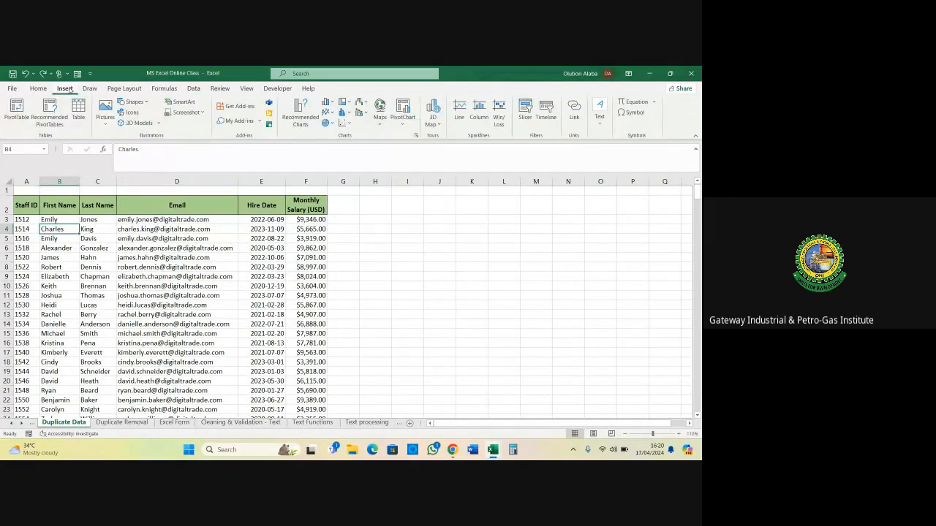
{"action": "left_click", "coordinate": [17, 117]}
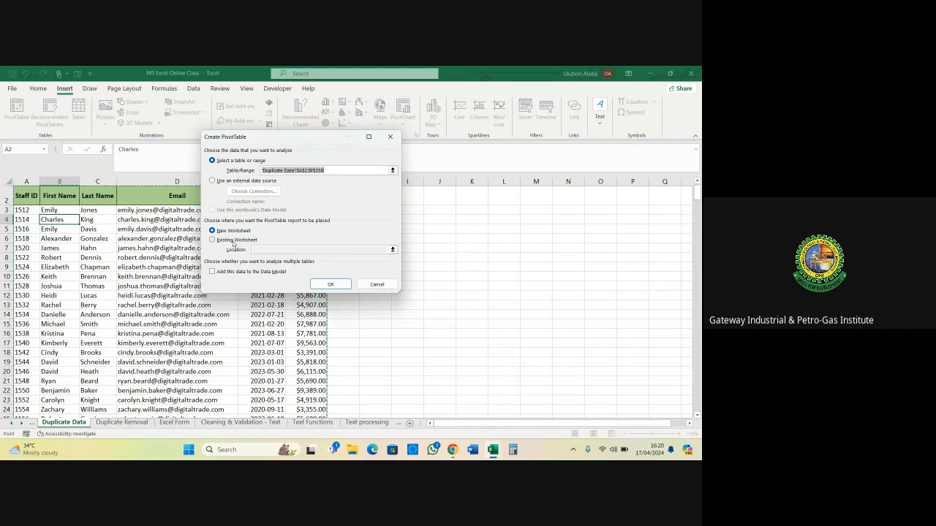
{"action": "left_click", "coordinate": [233, 242]}
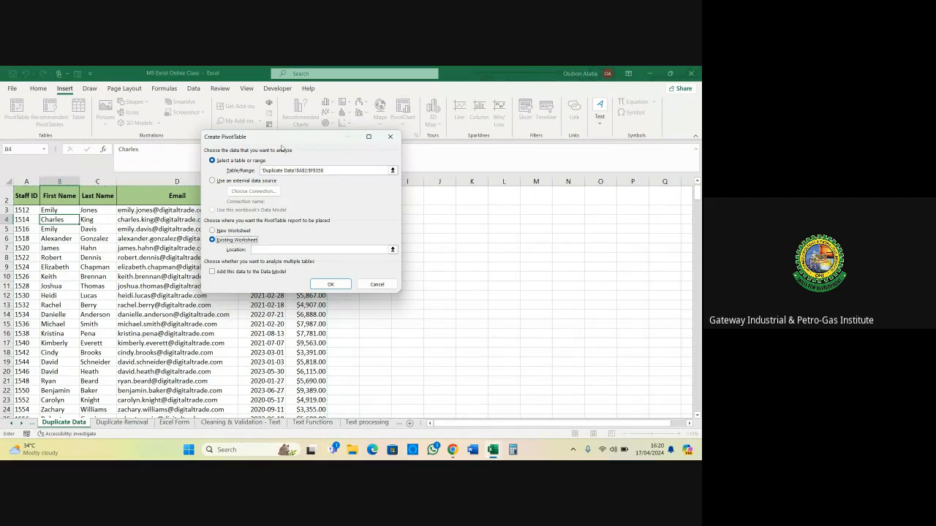
{"action": "left_click_drag", "start_coordinate": [283, 141], "coordinate": [151, 125]}
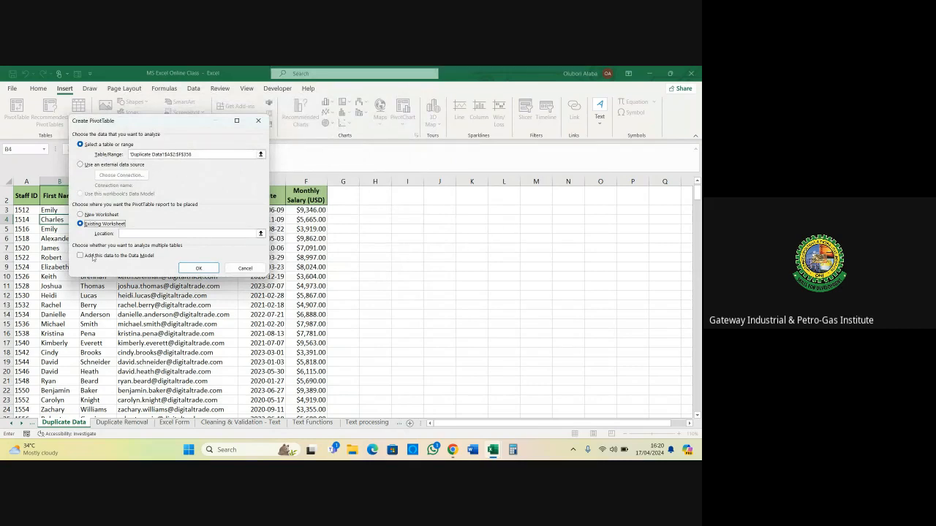
{"action": "left_click", "coordinate": [150, 235]}
{"action": "left_click", "coordinate": [404, 212]}
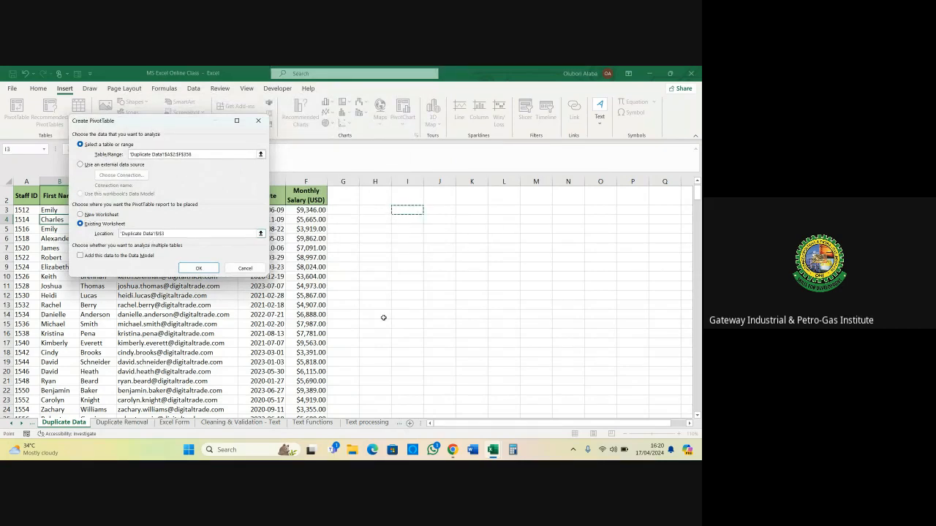
{"action": "left_click", "coordinate": [195, 268]}
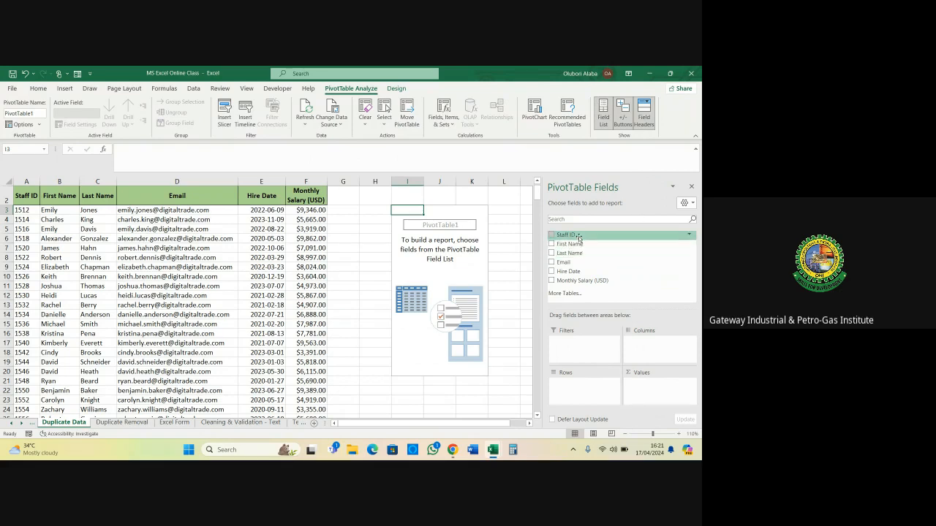
{"action": "left_click_drag", "start_coordinate": [578, 237], "coordinate": [583, 386]}
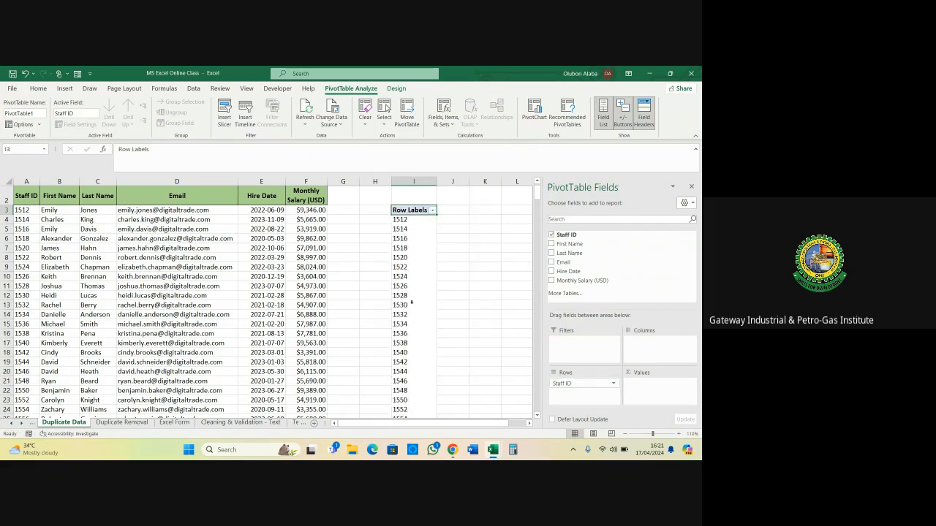
{"action": "left_click", "coordinate": [691, 188]}
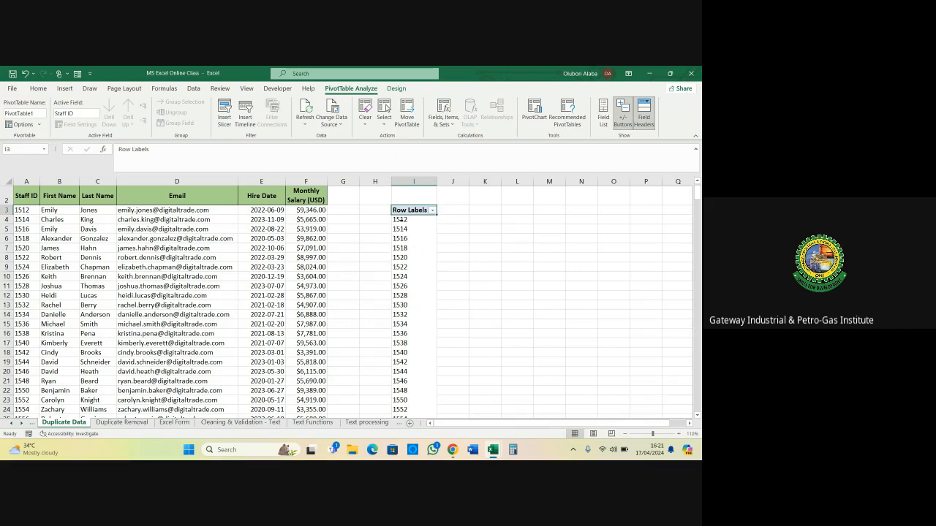
Select the PivotTable's Staff ID list from I4 down to the last entry to inspect its extent
{"action": "left_click_drag", "start_coordinate": [400, 220], "coordinate": [420, 333]}
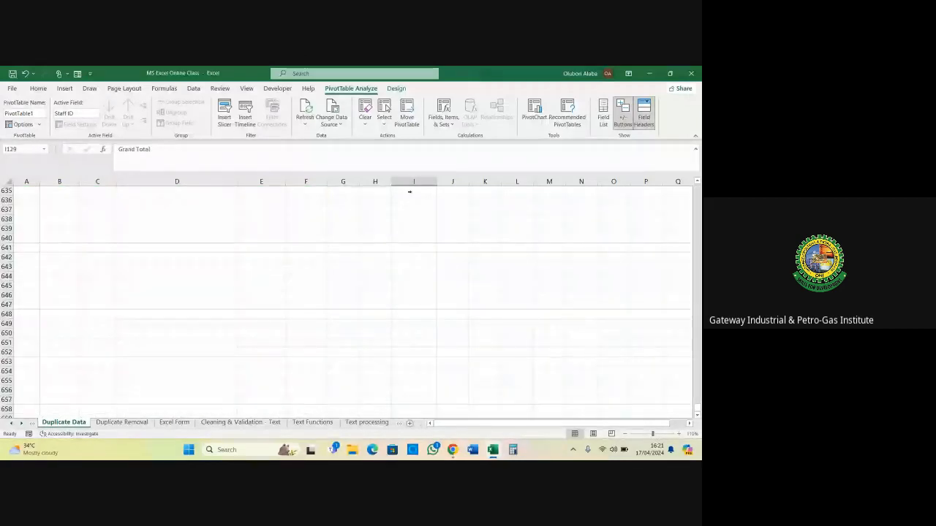
{"action": "left_click_drag", "start_coordinate": [409, 192], "coordinate": [459, 165]}
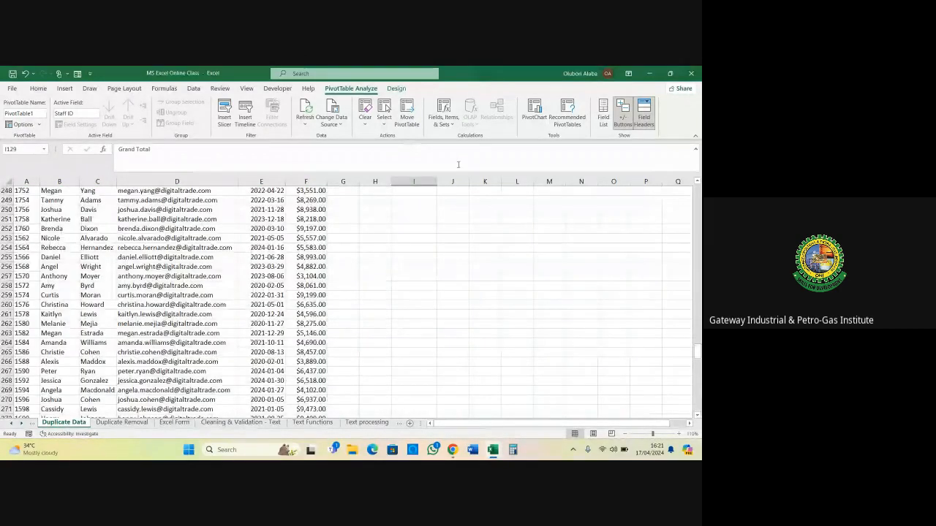
{"action": "left_click_drag", "start_coordinate": [697, 352], "coordinate": [679, 180]}
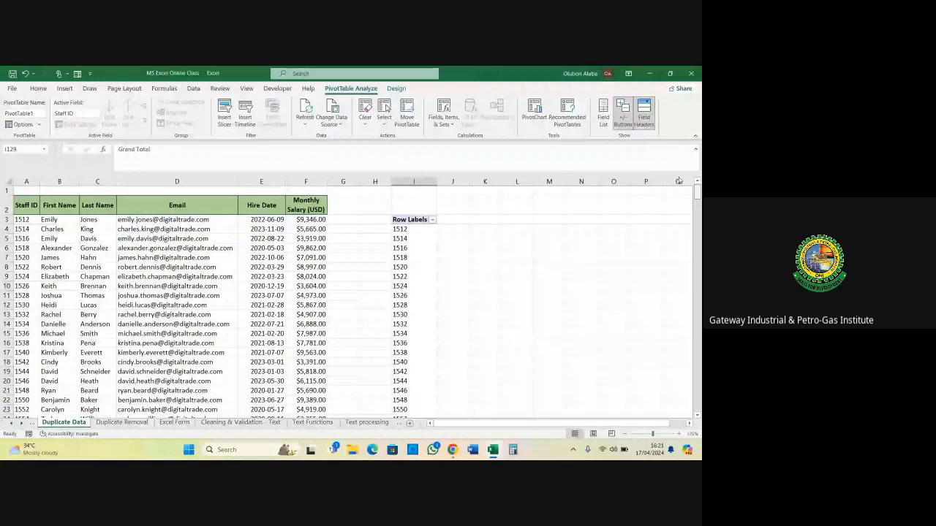
{"action": "left_click", "coordinate": [404, 230]}
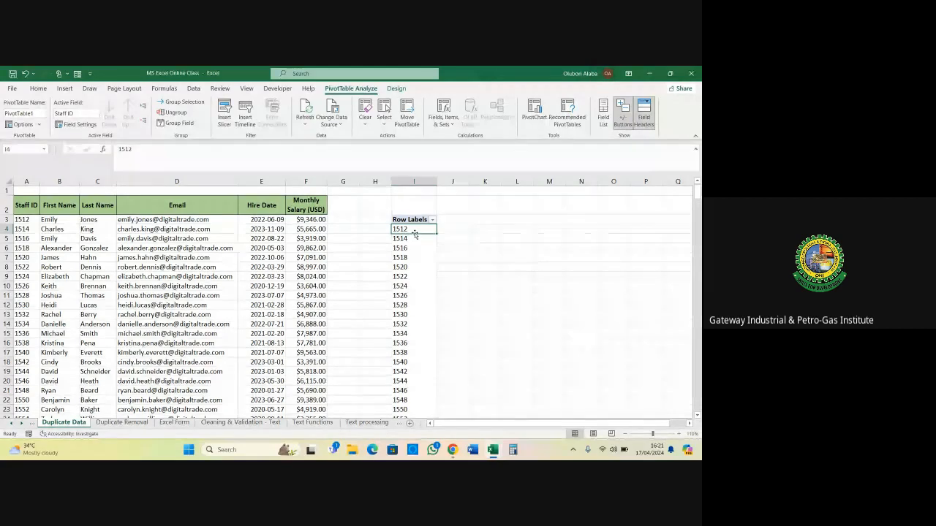
{"action": "key", "text": "ctrl+shift+Down"}
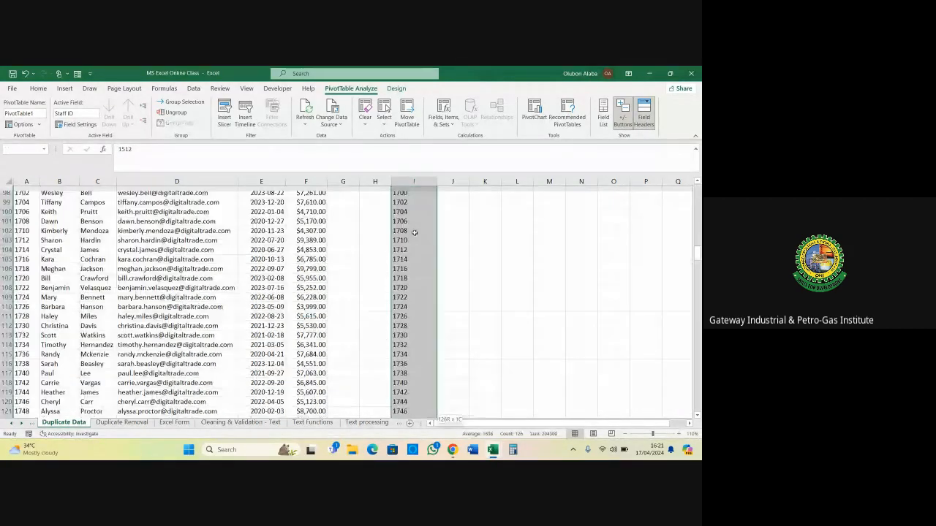
Undo the Staff ID row field and the creation of the PivotTable at I3
{"action": "scroll", "coordinate": [414, 232], "scroll_direction": "down", "scroll_amount": 3}
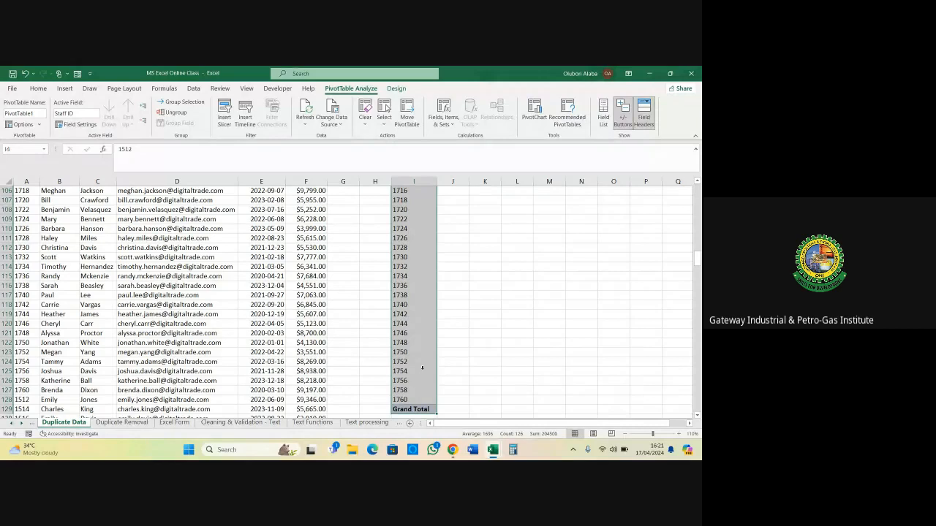
{"action": "scroll", "coordinate": [694, 222], "scroll_direction": "up", "scroll_amount": 1}
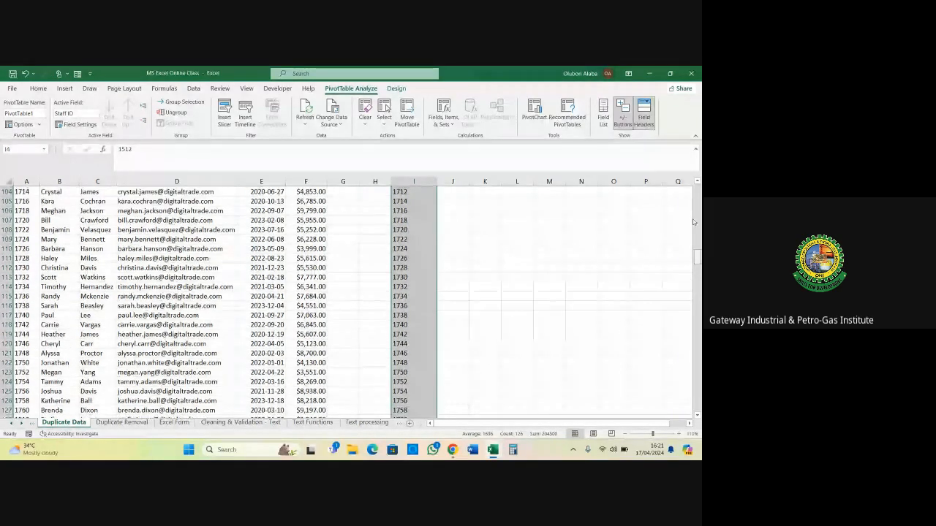
{"action": "scroll", "coordinate": [680, 212], "scroll_direction": "up", "scroll_amount": 20}
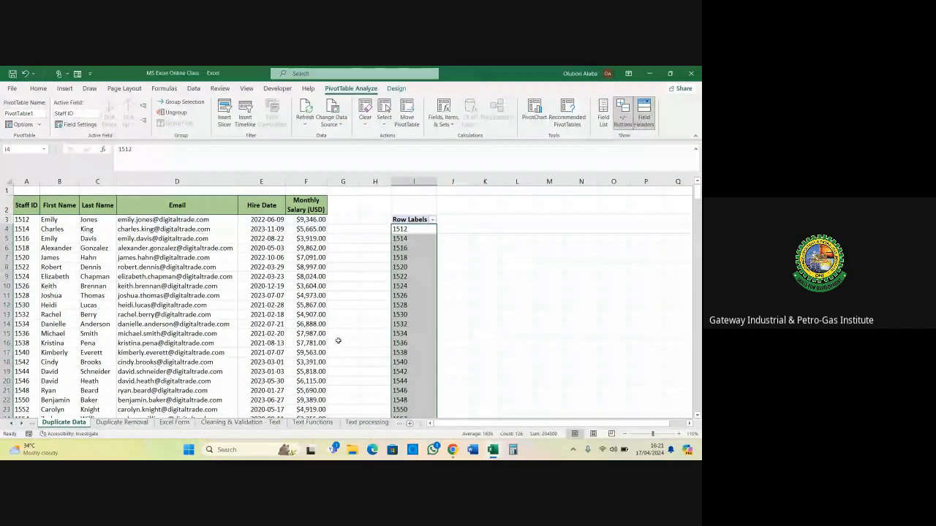
{"action": "key", "text": "ctrl+z"}
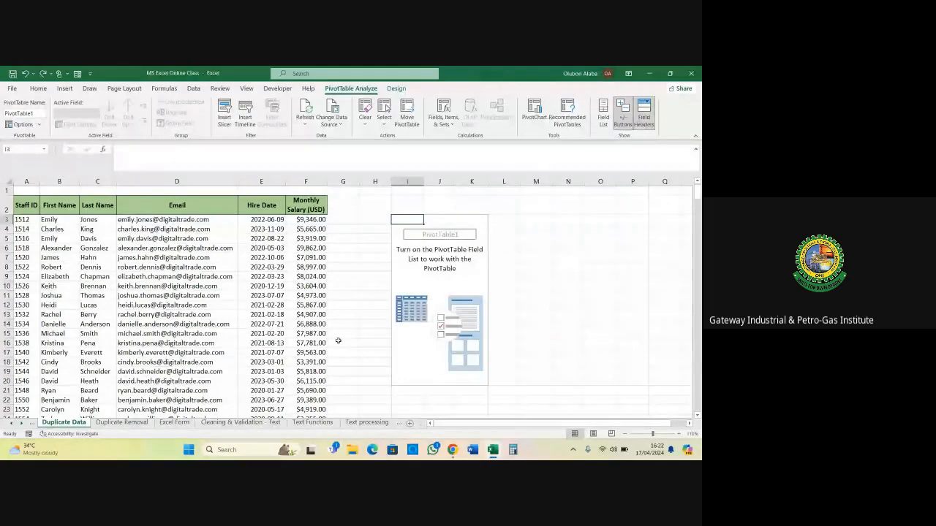
{"action": "key", "text": "ctrl+z"}
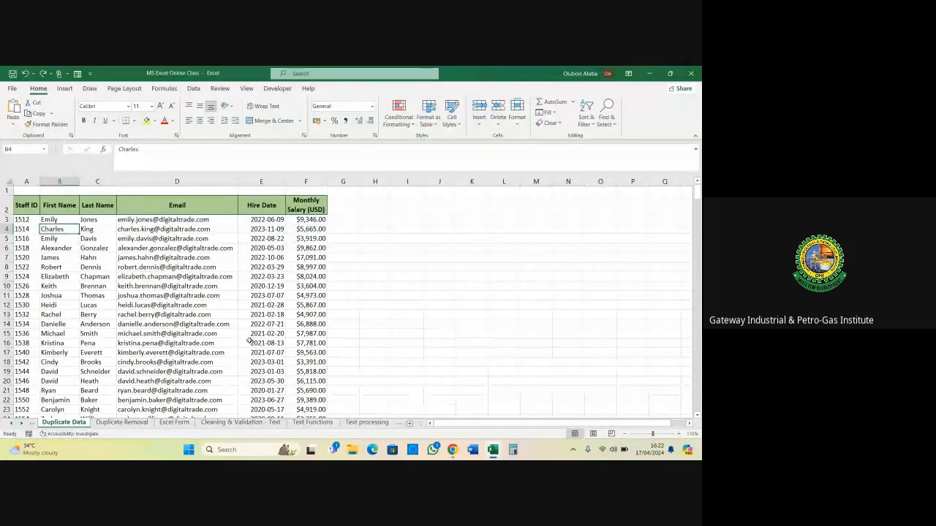
Start a new PivotTable from the staff table, clear its source range and reselect A2:F358 on the Duplicate Data sheet
{"action": "left_click", "coordinate": [76, 249]}
{"action": "left_click", "coordinate": [95, 250]}
{"action": "left_click", "coordinate": [133, 248]}
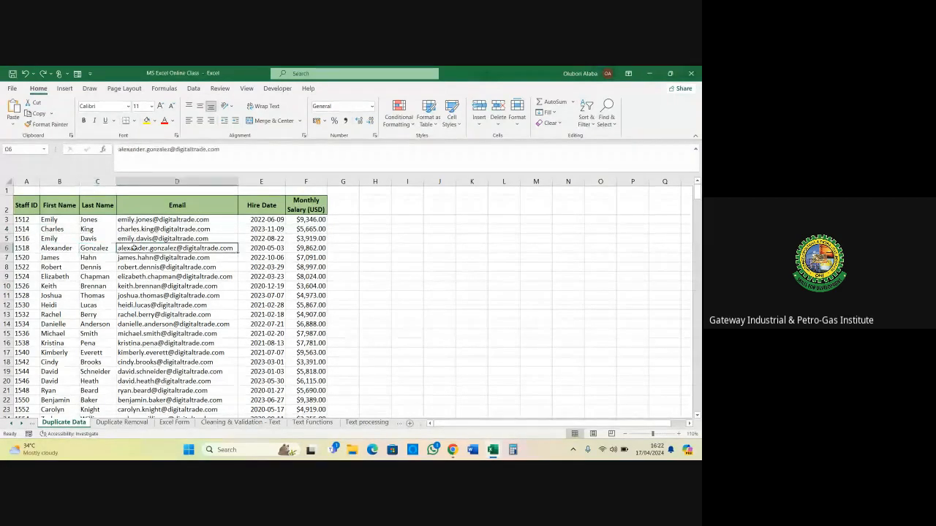
{"action": "left_click", "coordinate": [64, 88]}
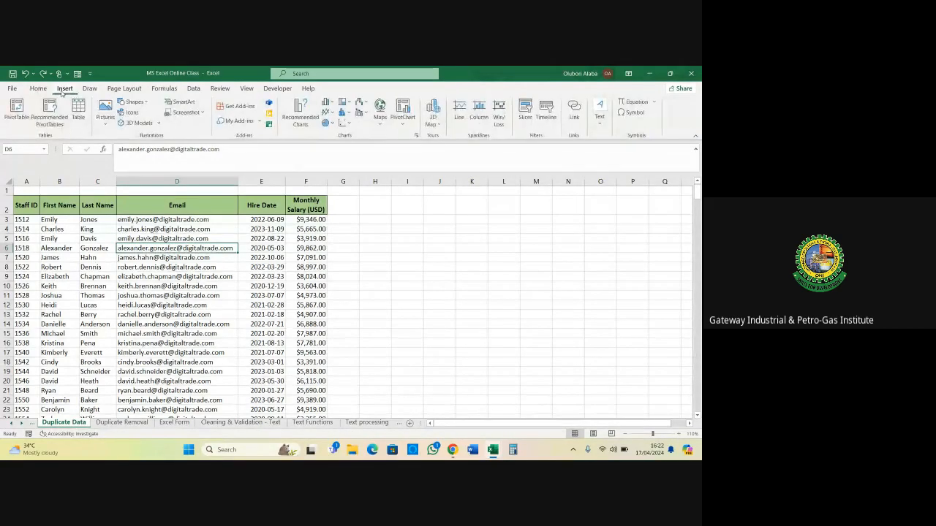
{"action": "left_click", "coordinate": [17, 111]}
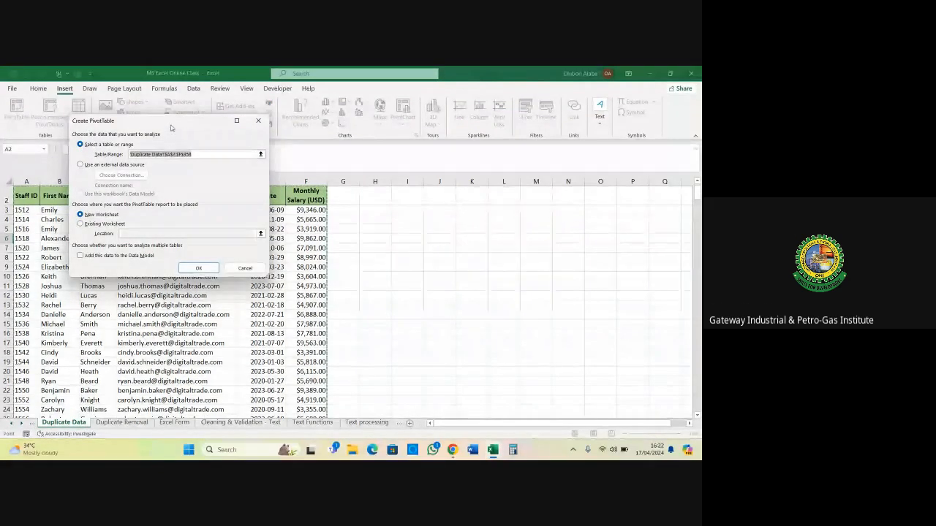
{"action": "left_click_drag", "start_coordinate": [171, 123], "coordinate": [504, 202]}
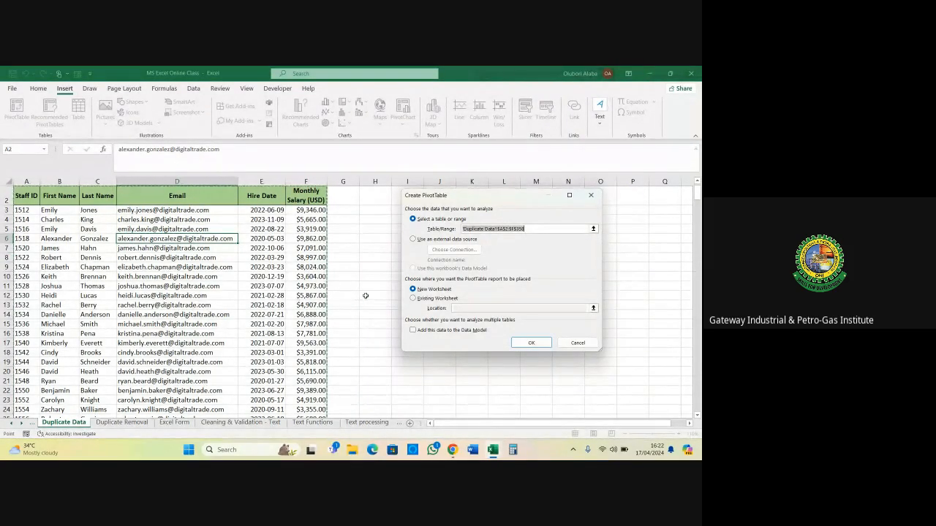
{"action": "left_click", "coordinate": [534, 228]}
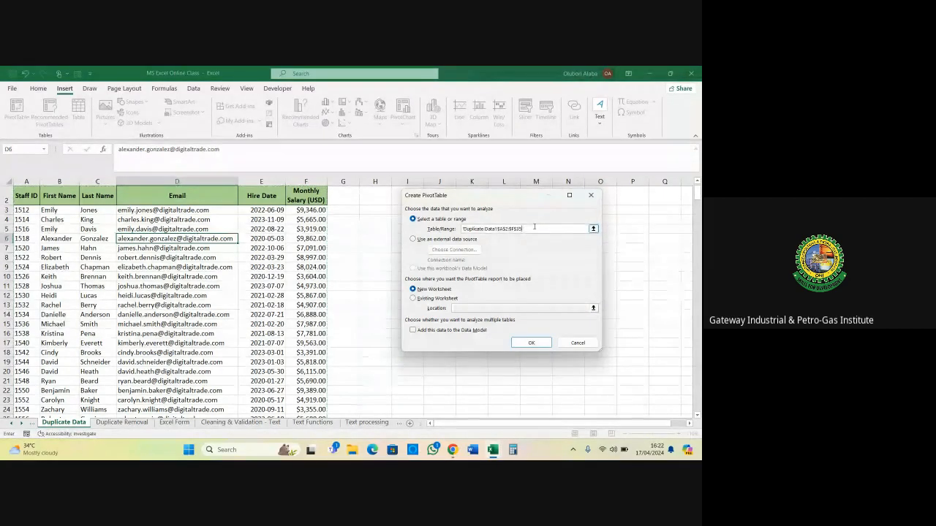
{"action": "key", "text": "BackSpace"}
{"action": "key", "text": "BackSpace"}
{"action": "key", "text": "BackSpace"}
{"action": "key", "text": "BackSpace"}
{"action": "key", "text": "BackSpace"}
{"action": "key", "text": "BackSpace"}
{"action": "key", "text": "BackSpace"}
{"action": "key", "text": "BackSpace"}
{"action": "key", "text": "BackSpace"}
{"action": "key", "text": "BackSpace"}
{"action": "key", "text": "BackSpace"}
{"action": "key", "text": "BackSpace"}
{"action": "key", "text": "BackSpace"}
{"action": "key", "text": "BackSpace"}
{"action": "key", "text": "BackSpace"}
{"action": "key", "text": "BackSpace"}
{"action": "key", "text": "BackSpace"}
{"action": "key", "text": "BackSpace"}
{"action": "key", "text": "BackSpace"}
{"action": "key", "text": "BackSpace"}
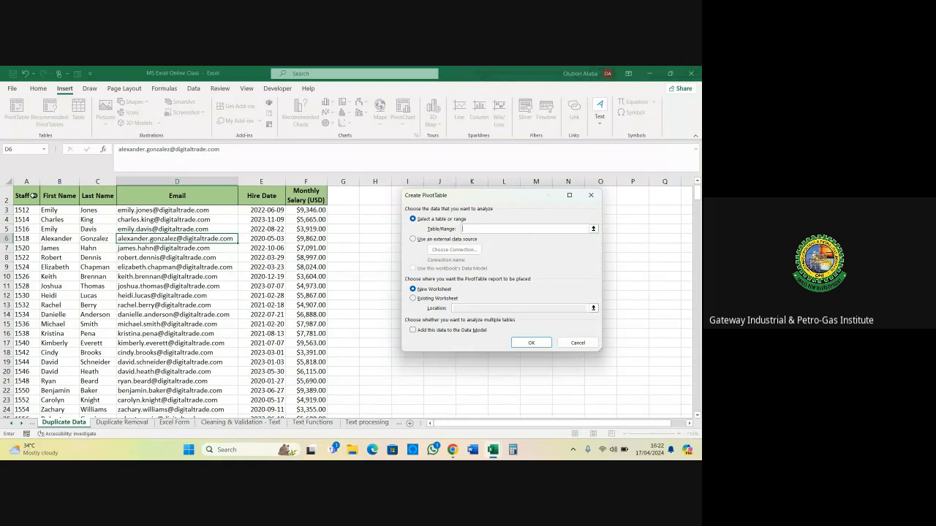
{"action": "left_click", "coordinate": [34, 195]}
{"action": "key", "text": "ctrl+shift+Down"}
{"action": "key", "text": "ctrl+shift+Right"}
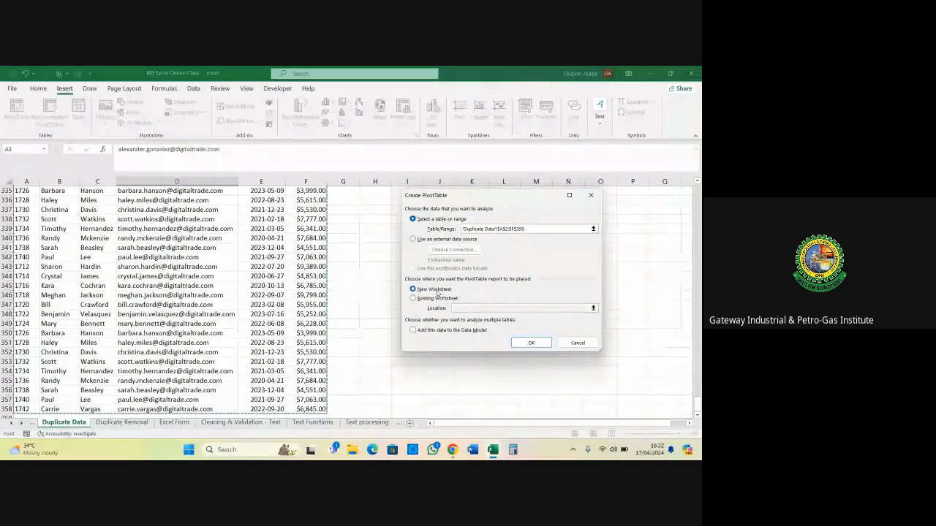
Place the PivotTable at H2 of the existing Duplicate Data sheet and add Staff ID to its rows
{"action": "left_click_drag", "start_coordinate": [479, 200], "coordinate": [176, 223]}
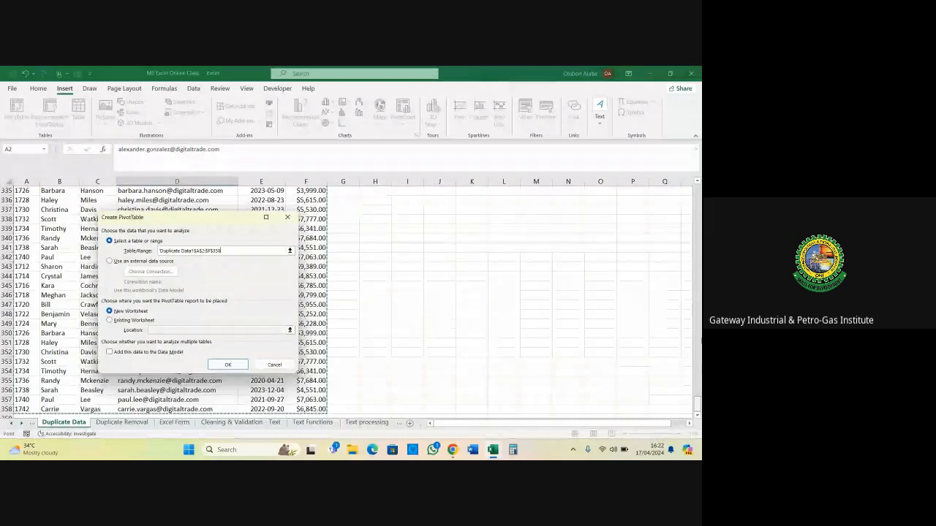
{"action": "left_click_drag", "start_coordinate": [697, 404], "coordinate": [698, 191]}
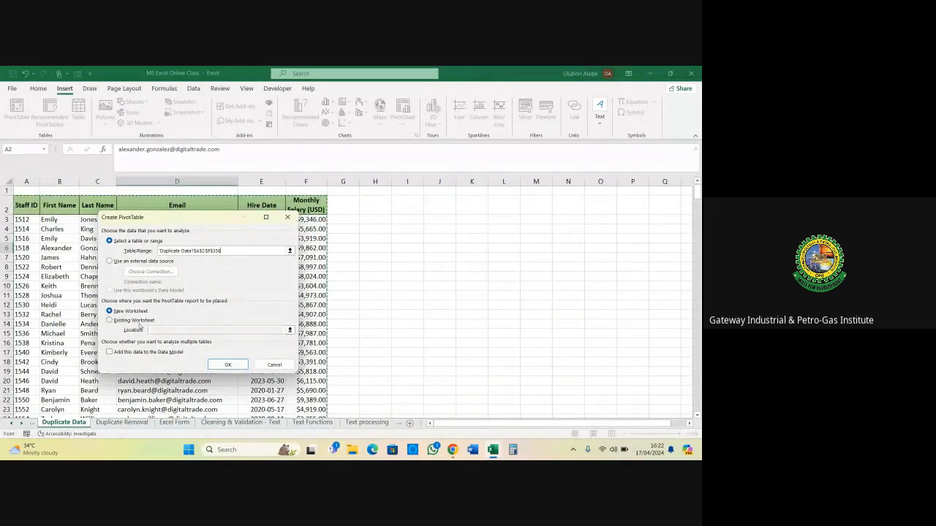
{"action": "left_click", "coordinate": [117, 321]}
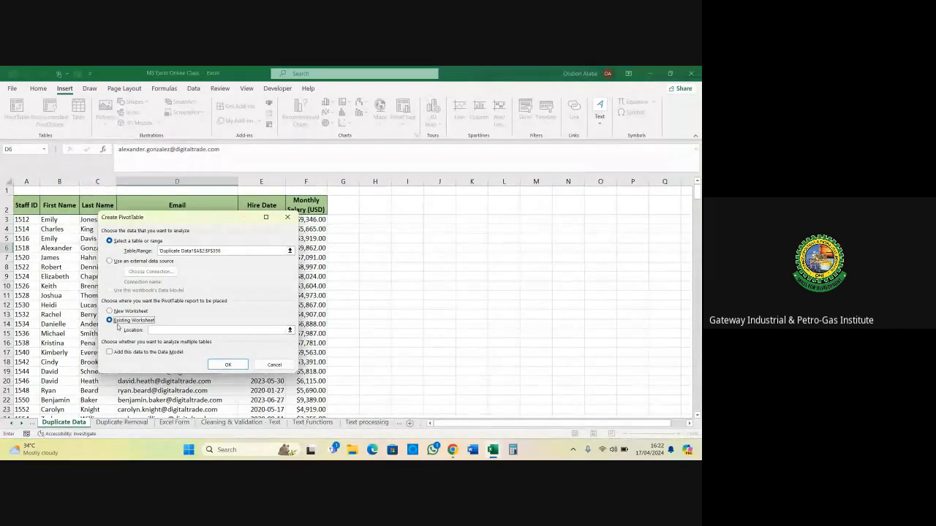
{"action": "left_click", "coordinate": [162, 332]}
{"action": "left_click", "coordinate": [380, 211]}
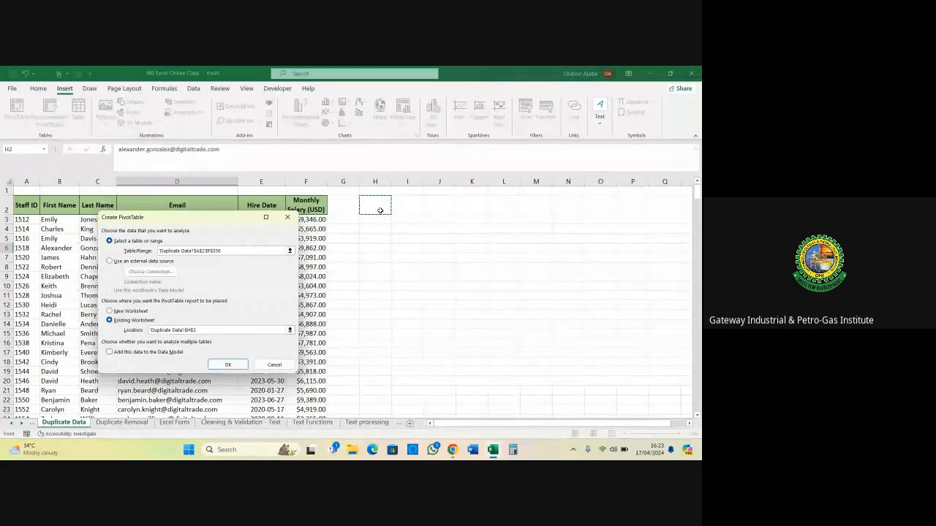
{"action": "left_click", "coordinate": [229, 365]}
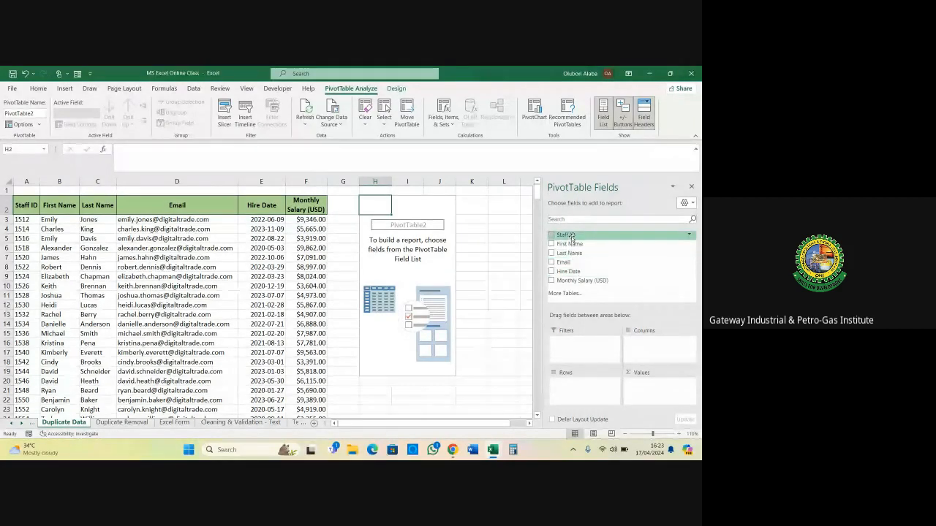
{"action": "left_click_drag", "start_coordinate": [571, 237], "coordinate": [413, 343]}
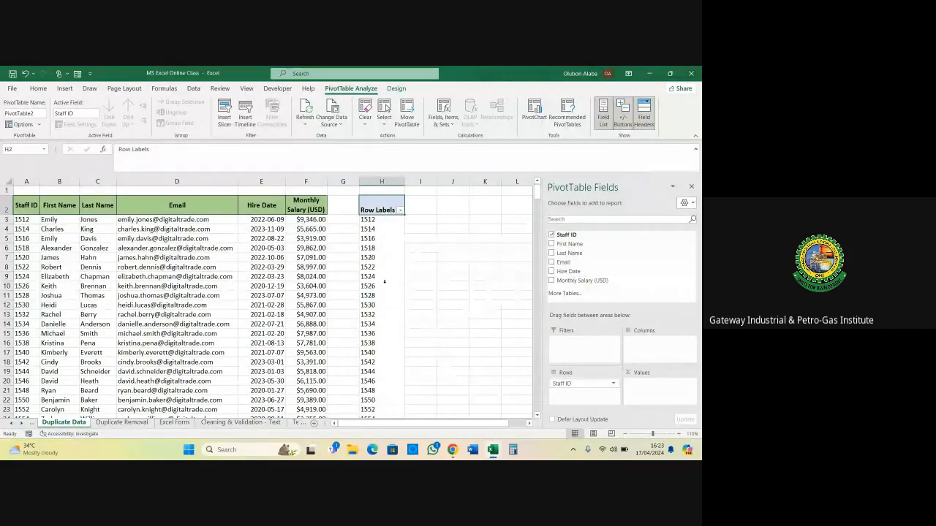
Select the source Staff ID entries from A3 down to the last row to check how many there are
{"action": "left_click", "coordinate": [29, 180]}
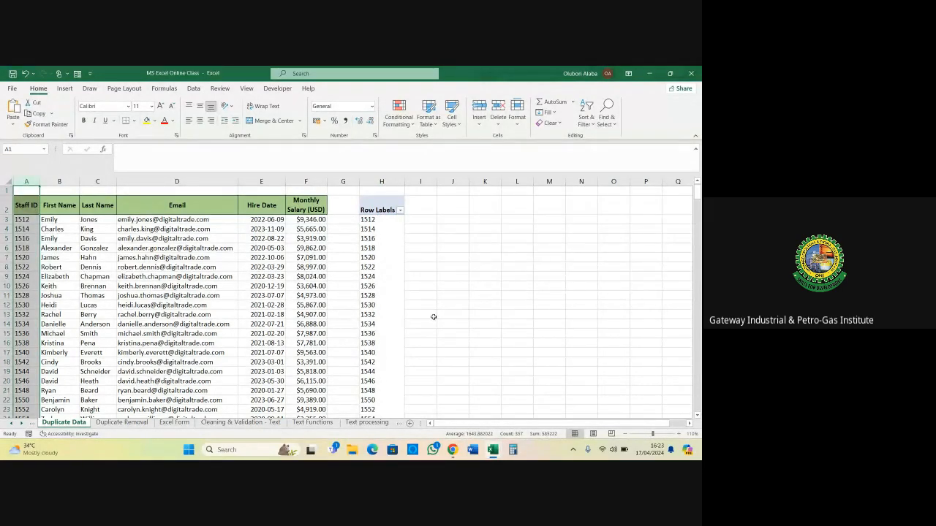
{"action": "left_click", "coordinate": [457, 312]}
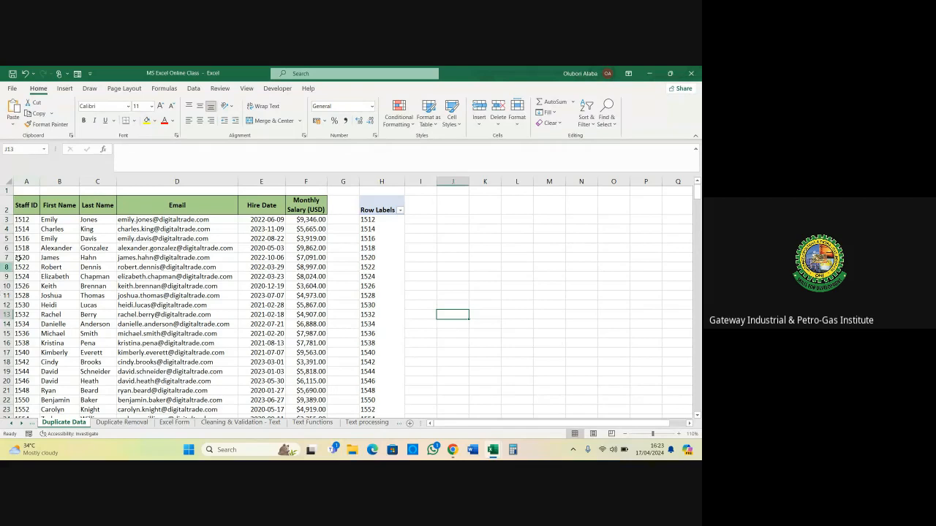
{"action": "left_click", "coordinate": [20, 221]}
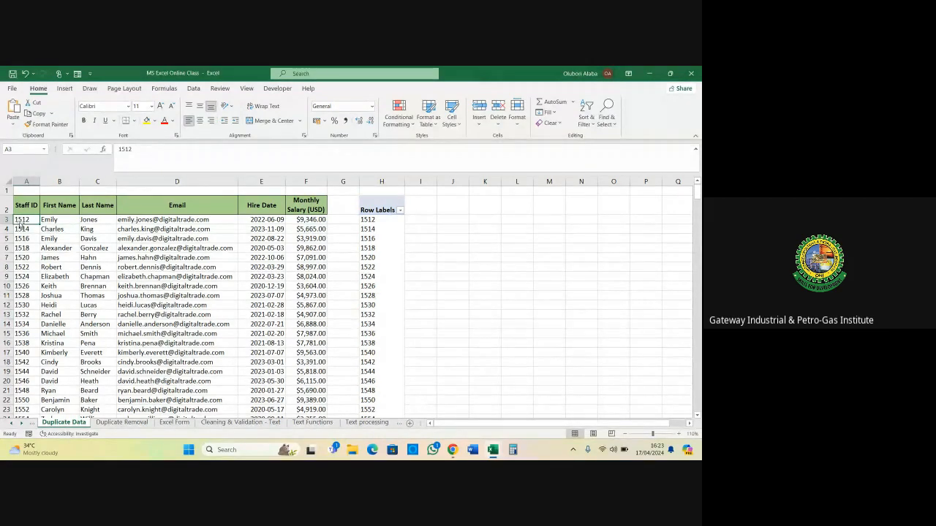
{"action": "key", "text": "ctrl+shift+Down"}
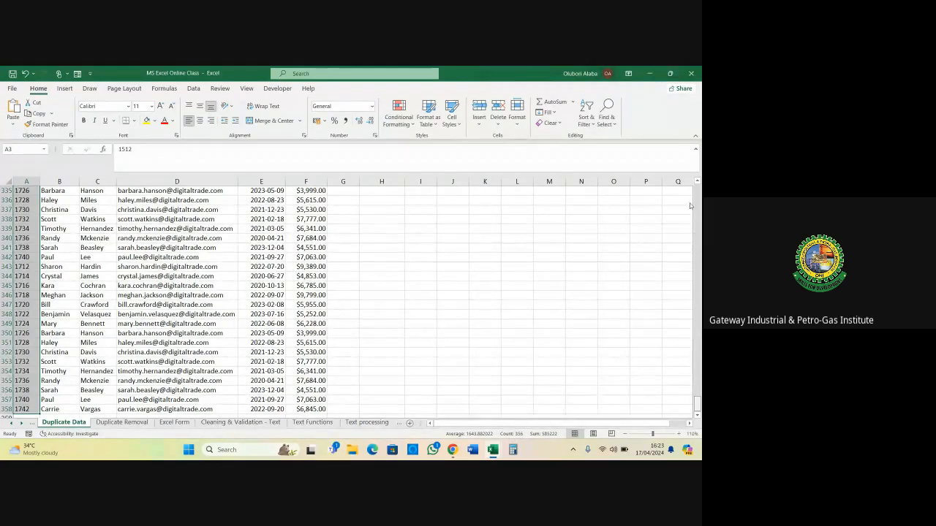
{"action": "left_click_drag", "start_coordinate": [697, 401], "coordinate": [696, 192]}
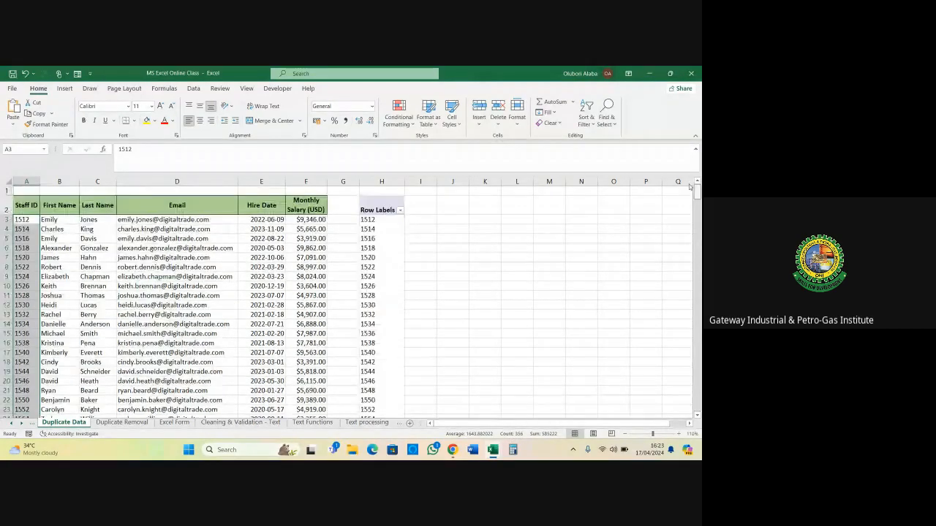
Select the PivotTable's Staff ID entries from H3 down to check their count, and close the PivotTable field list
{"action": "left_click", "coordinate": [368, 220]}
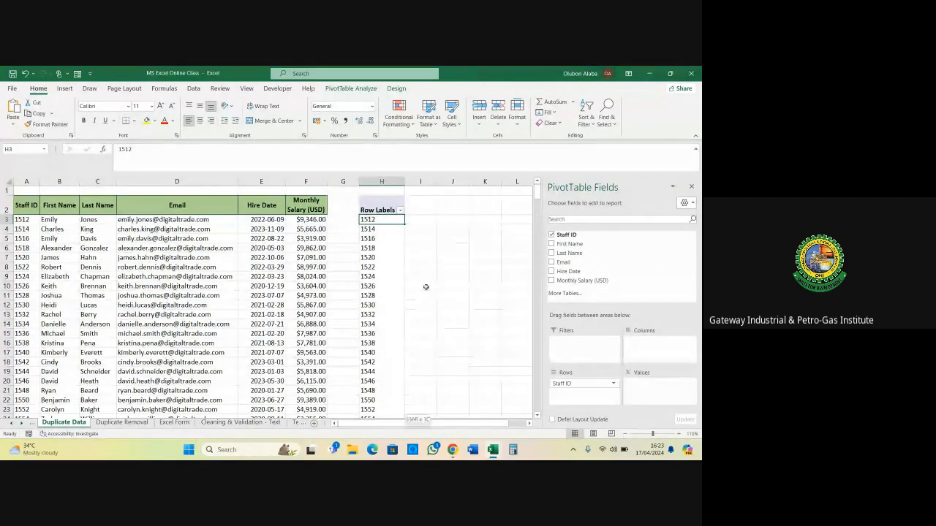
{"action": "key", "text": "ctrl+shift+Down"}
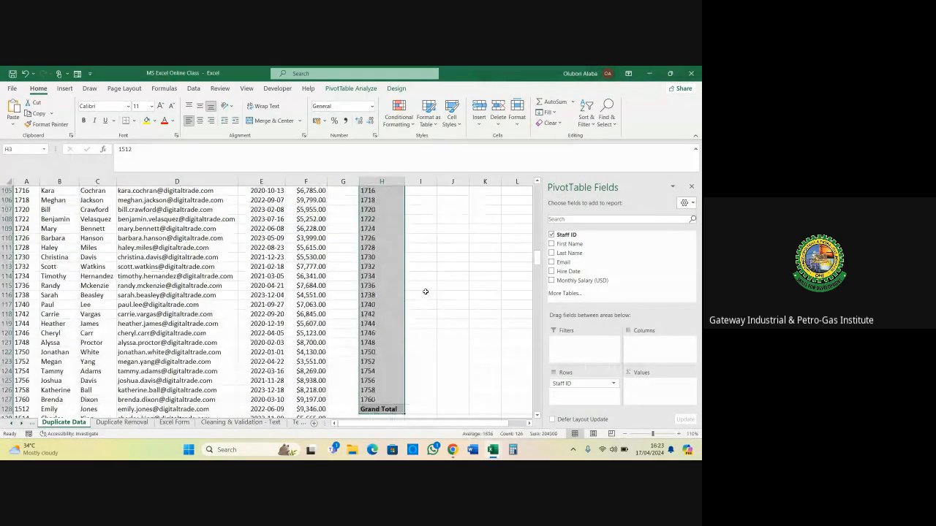
{"action": "key", "text": "ctrl+shift+Up"}
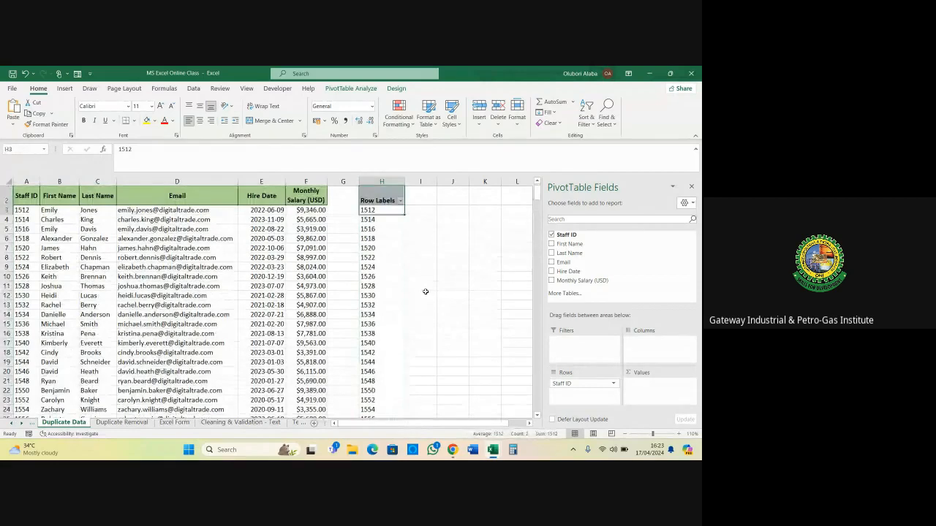
{"action": "left_click", "coordinate": [387, 302]}
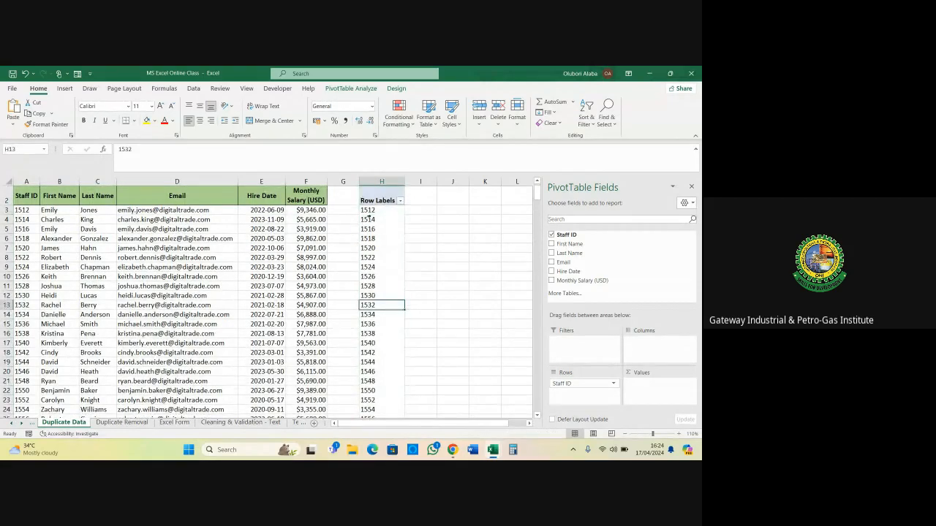
{"action": "left_click", "coordinate": [371, 210]}
{"action": "key", "text": "ctrl+shift+Down"}
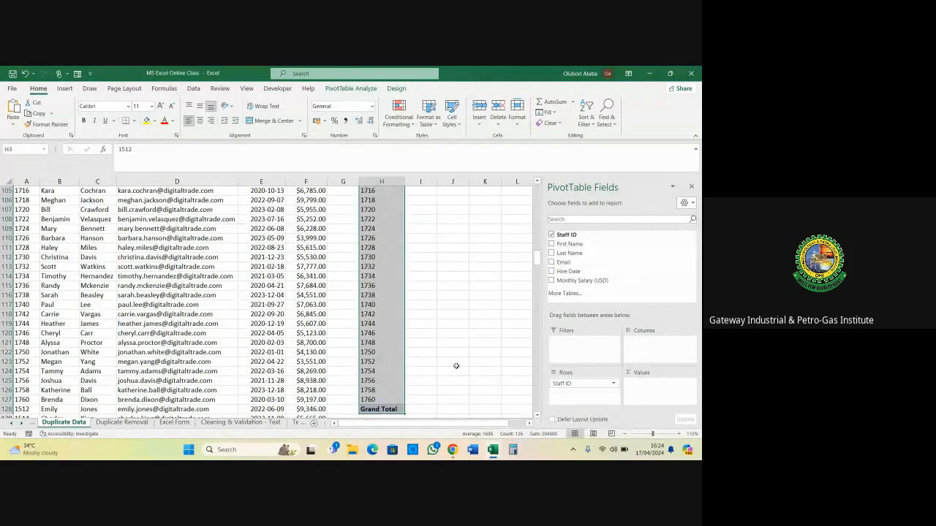
{"action": "left_click", "coordinate": [690, 186]}
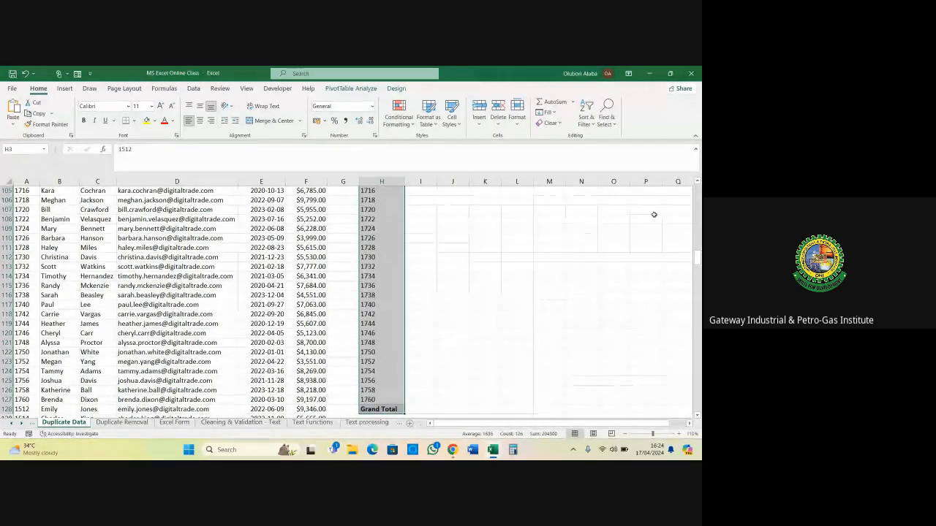
{"action": "scroll", "coordinate": [437, 398], "scroll_direction": "up", "scroll_amount": 6}
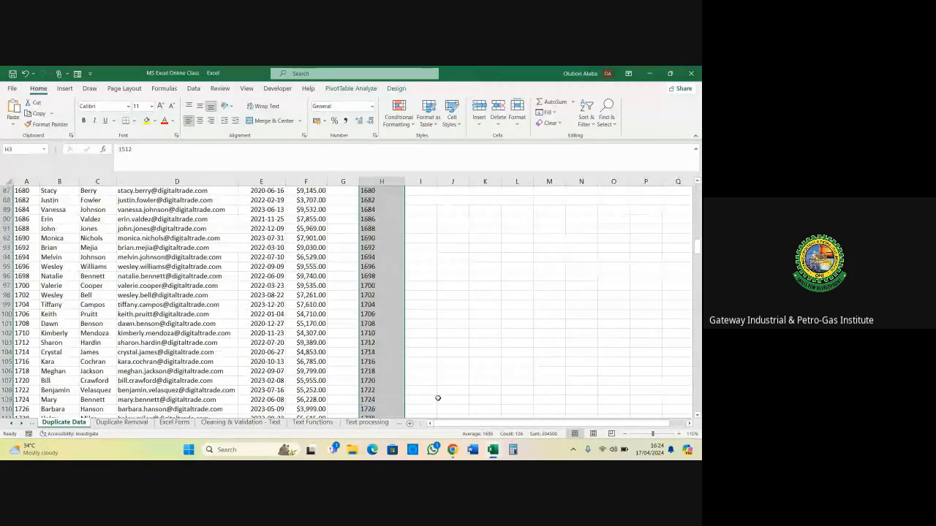
{"action": "scroll", "coordinate": [438, 397], "scroll_direction": "up", "scroll_amount": 9}
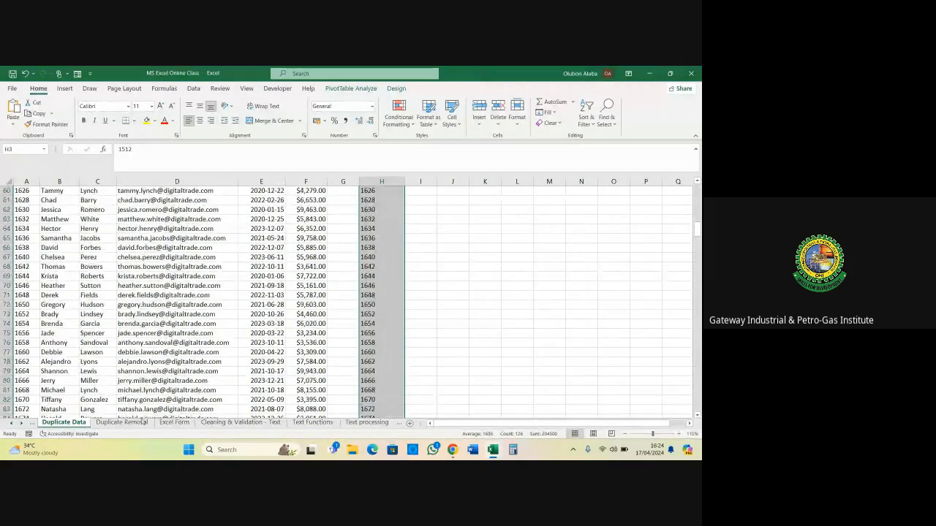
Switch to the Duplicate Removal sheet and select cell G3, beside the UNIQUE function heading
{"action": "left_click", "coordinate": [121, 423]}
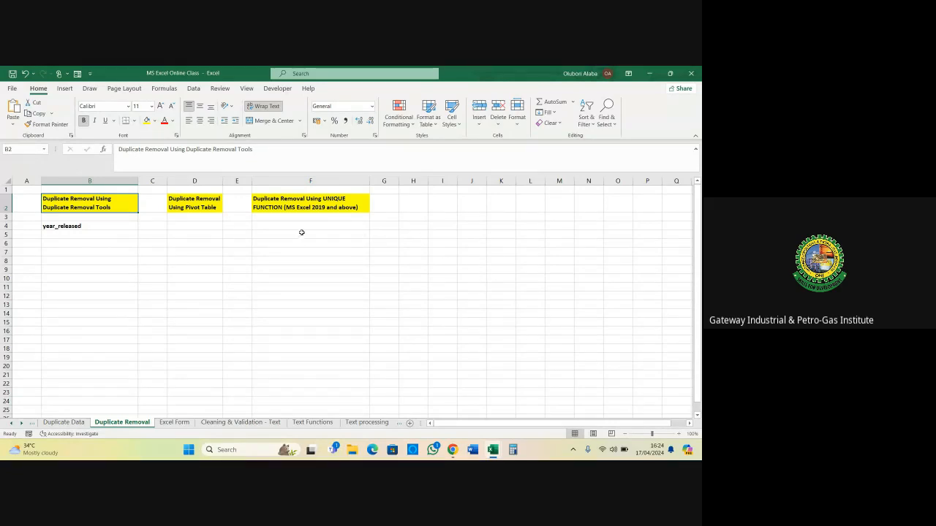
{"action": "left_click", "coordinate": [422, 218]}
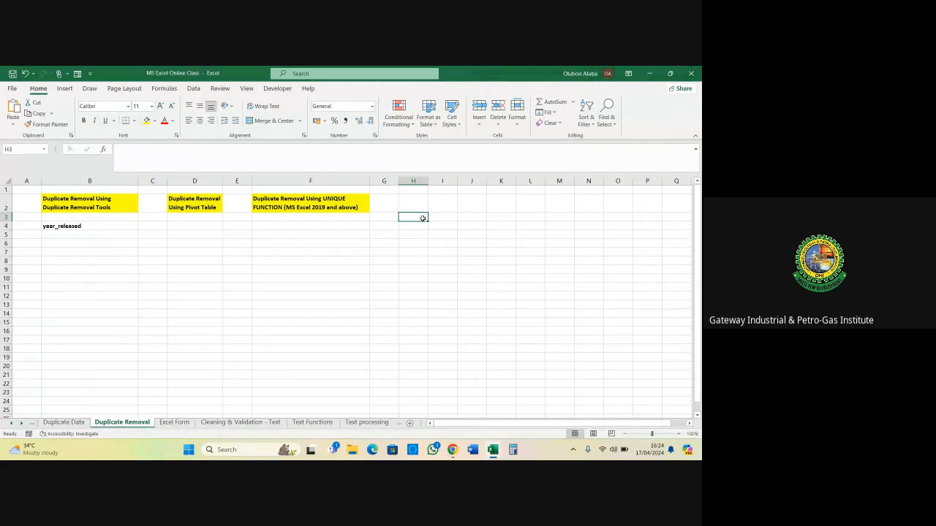
{"action": "left_click", "coordinate": [387, 219]}
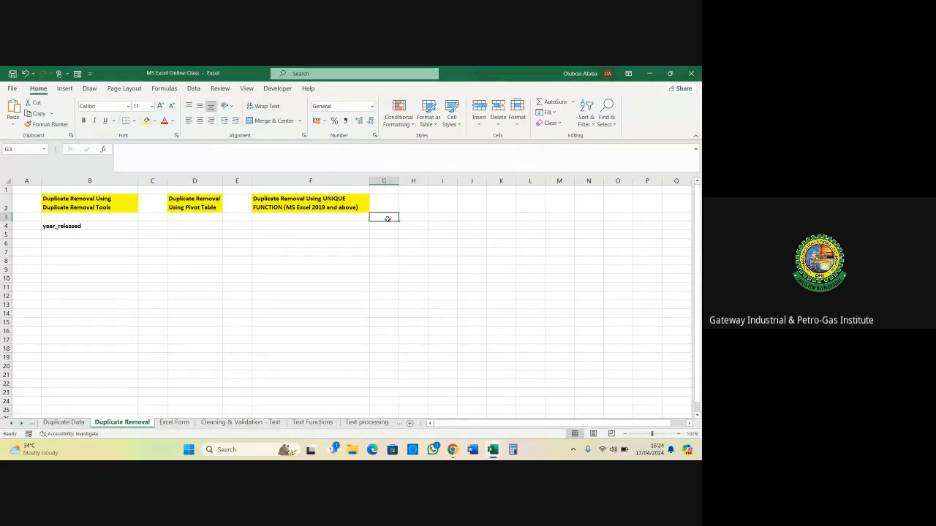
{"action": "type", "text": "="}
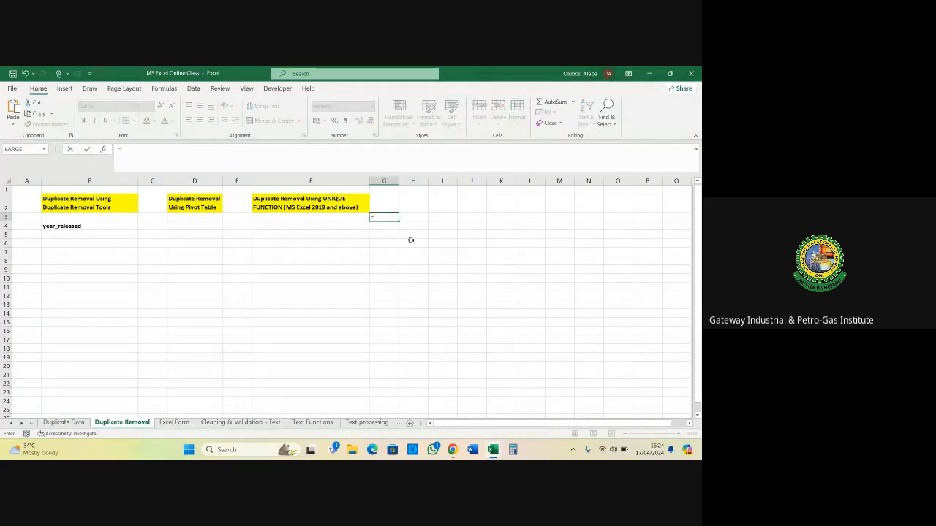
{"action": "type", "text": "u"}
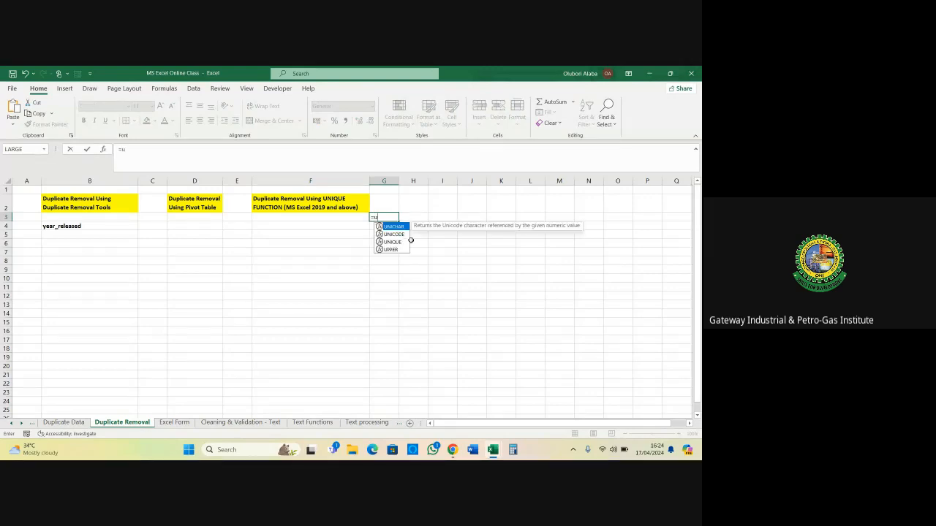
{"action": "type", "text": "n"}
{"action": "left_click", "coordinate": [393, 245]}
{"action": "left_click", "coordinate": [385, 218]}
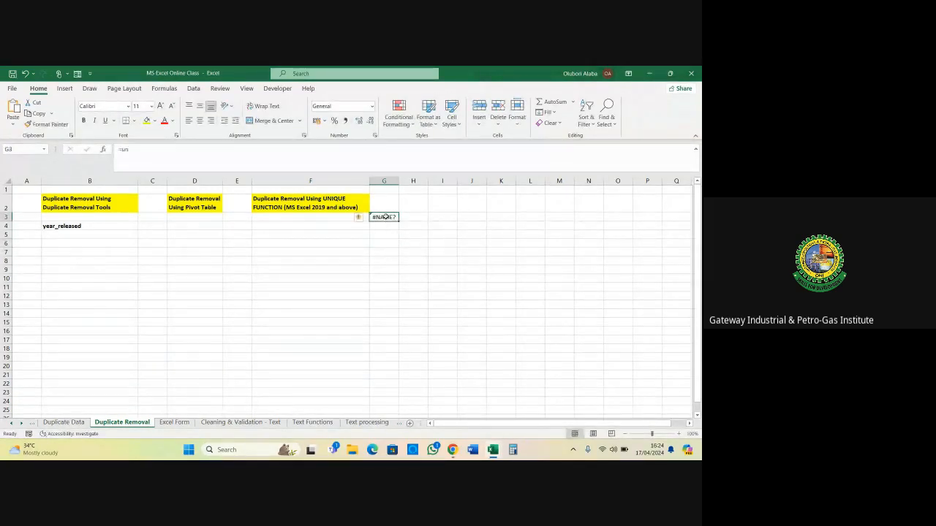
Enter a UNIQUE formula in G3 that covers the staff table range A2:F358 on the Duplicate Data sheet
{"action": "type", "text": "=uni"}
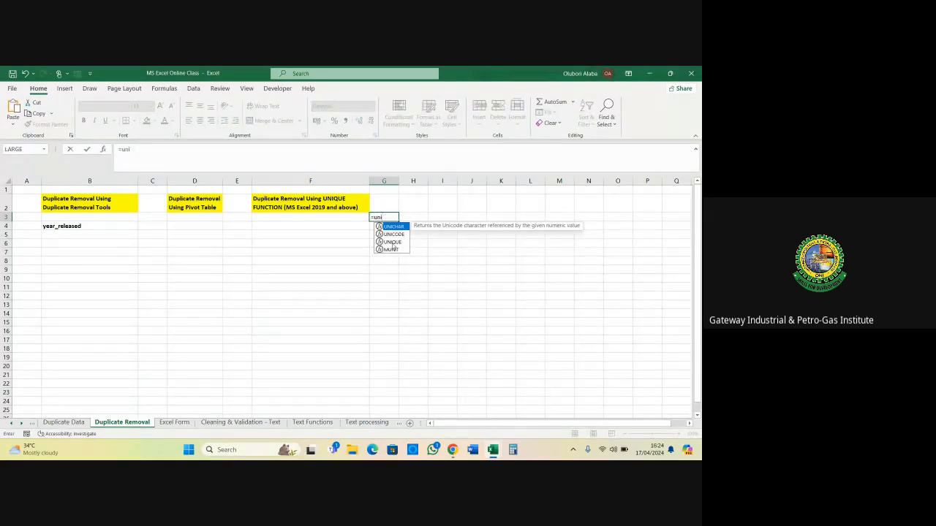
{"action": "double_click", "coordinate": [393, 242]}
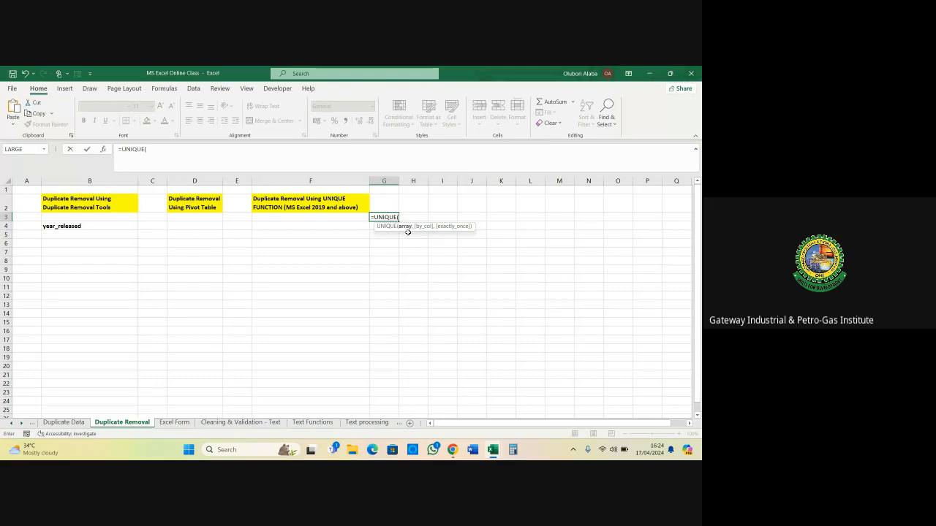
{"action": "left_click", "coordinate": [63, 424]}
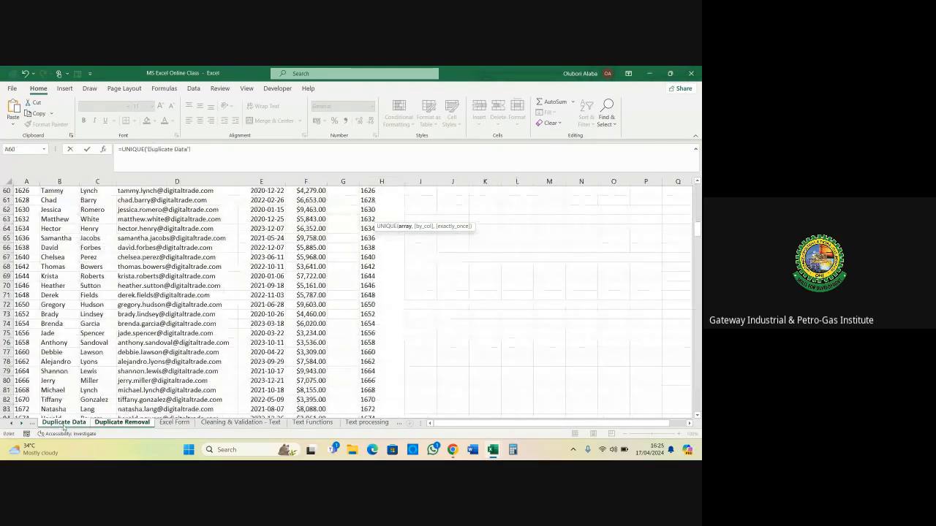
{"action": "scroll", "coordinate": [82, 377], "scroll_direction": "up", "scroll_amount": 9}
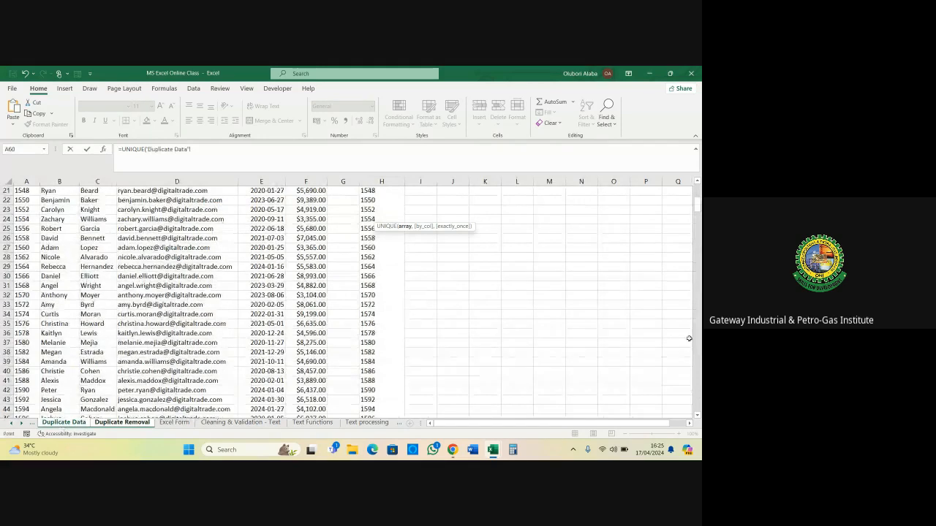
{"action": "left_click_drag", "start_coordinate": [696, 211], "coordinate": [695, 197]}
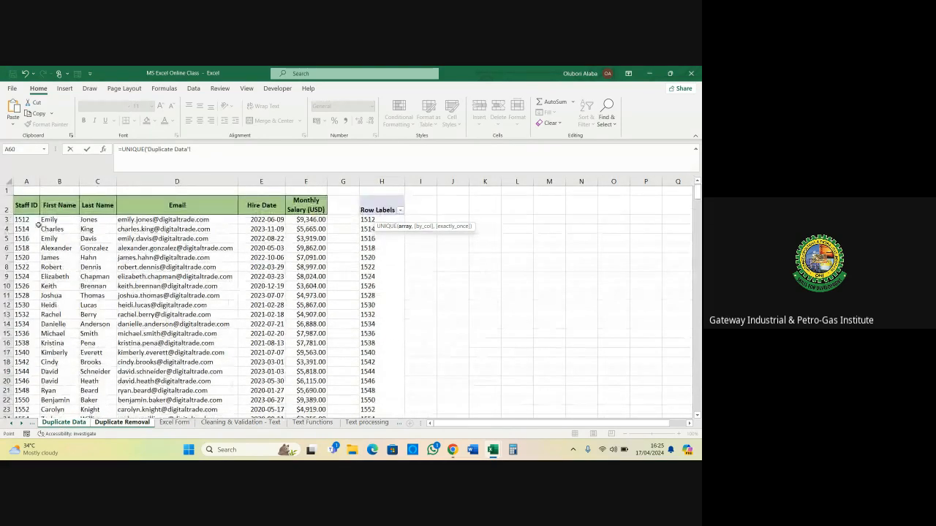
{"action": "left_click", "coordinate": [26, 207]}
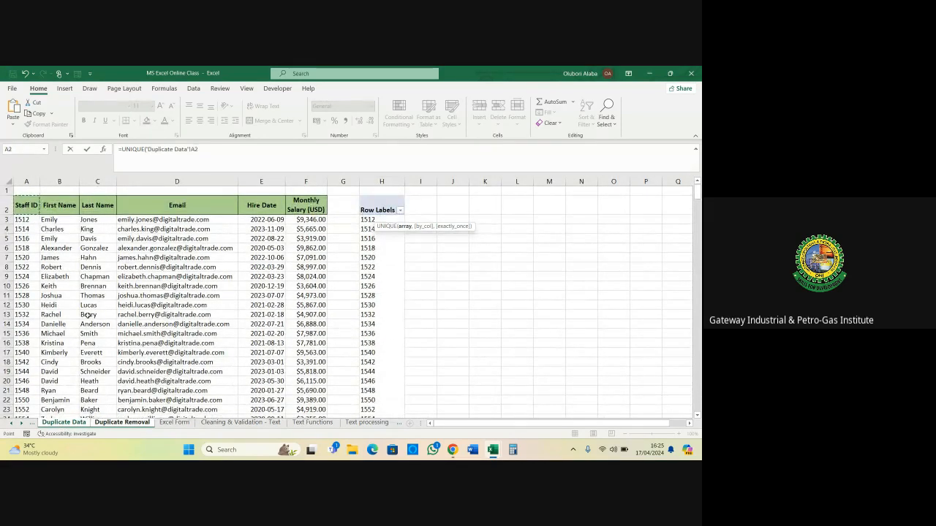
{"action": "key", "text": "ctrl+shift+Down"}
{"action": "key", "text": "ctrl+shift+Right"}
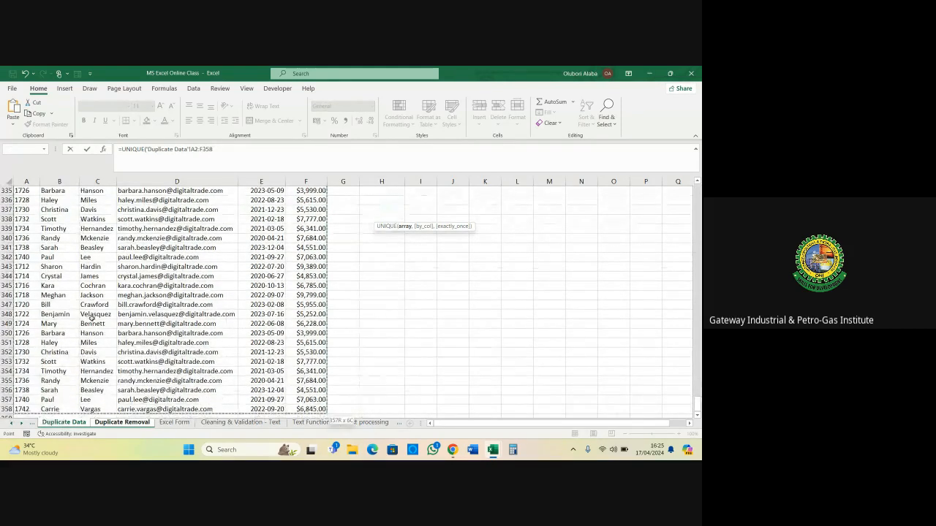
{"action": "key", "text": "Return"}
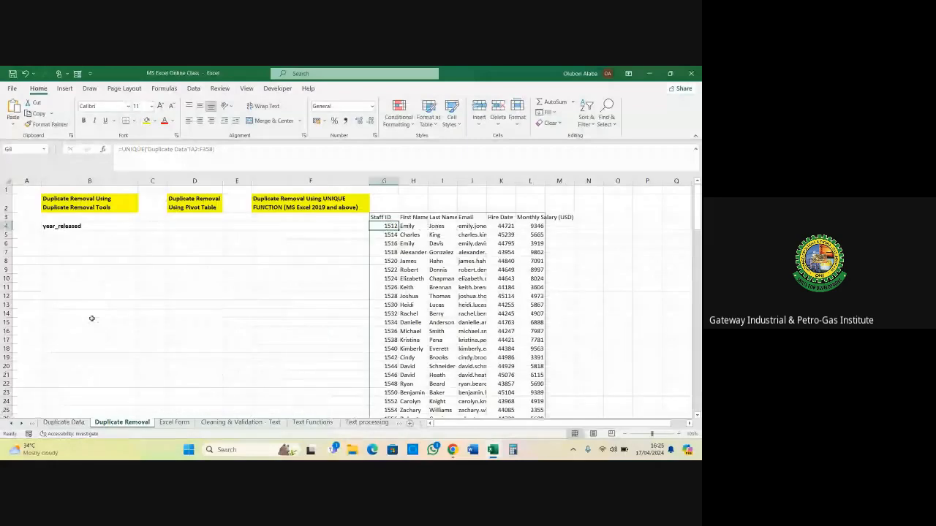
Look through the UNIQUE output and select its Staff ID entries from G4 down to check their count
{"action": "left_click", "coordinate": [413, 296]}
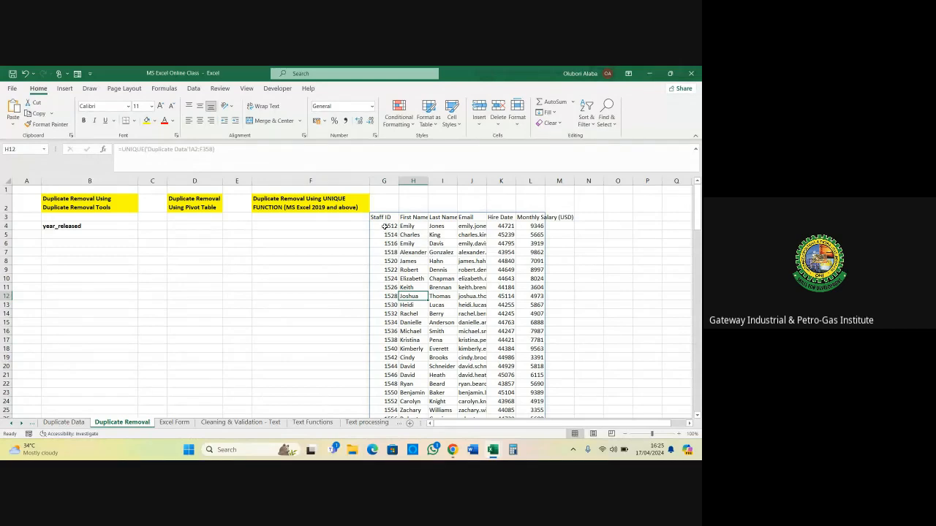
{"action": "scroll", "coordinate": [422, 252], "scroll_direction": "down", "scroll_amount": 9}
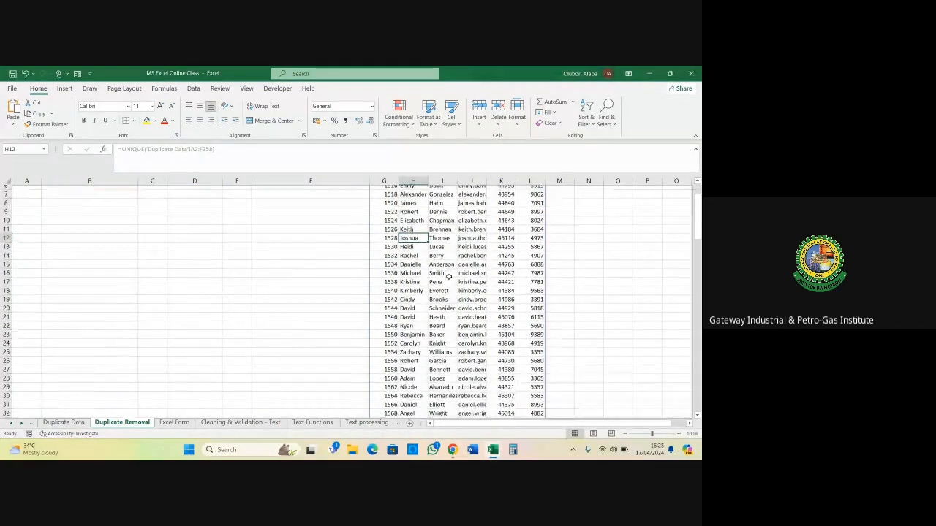
{"action": "scroll", "coordinate": [448, 277], "scroll_direction": "up", "scroll_amount": 5}
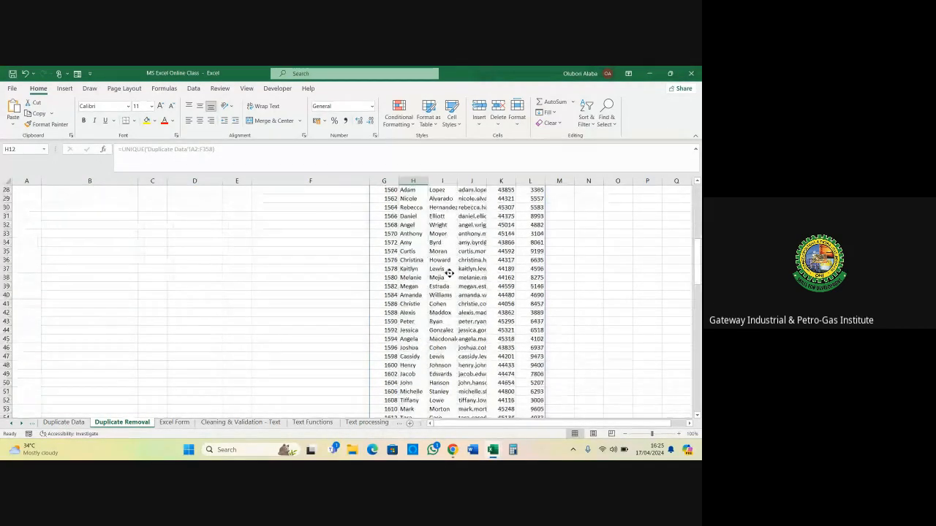
{"action": "scroll", "coordinate": [448, 269], "scroll_direction": "up", "scroll_amount": 4}
{"action": "left_click", "coordinate": [386, 227]}
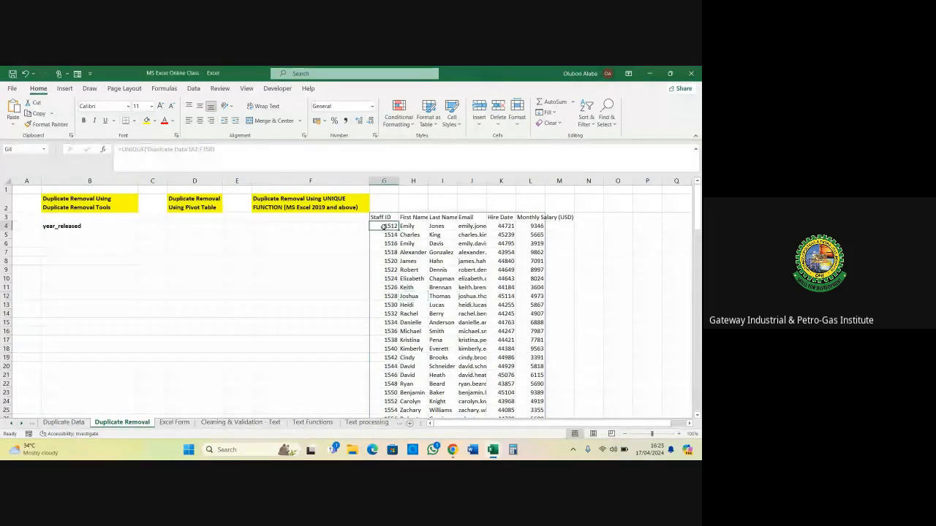
{"action": "key", "text": "ctrl+shift+Down"}
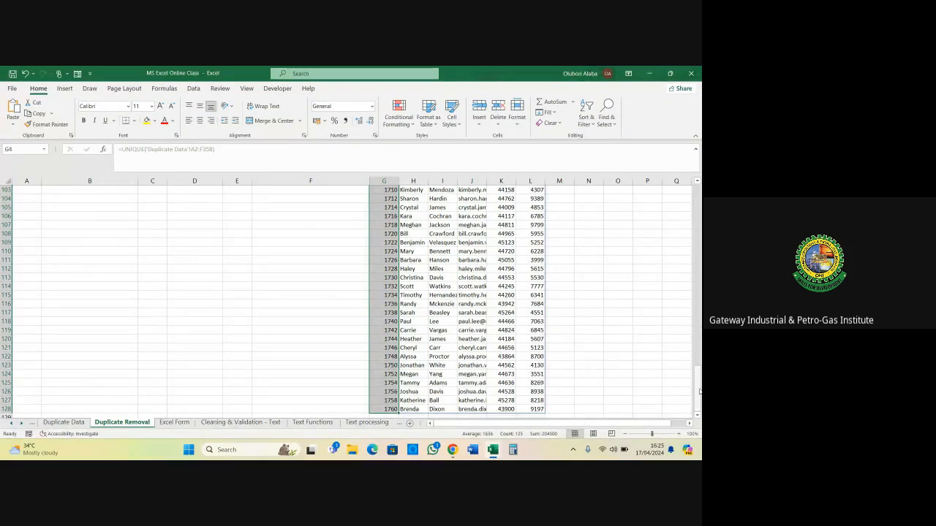
{"action": "left_click_drag", "start_coordinate": [697, 392], "coordinate": [697, 204]}
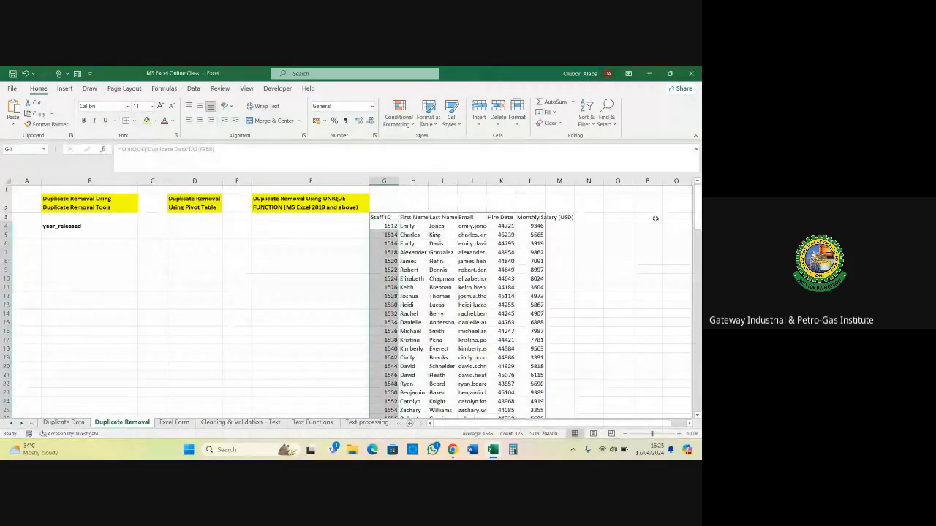
{"action": "left_click", "coordinate": [482, 260]}
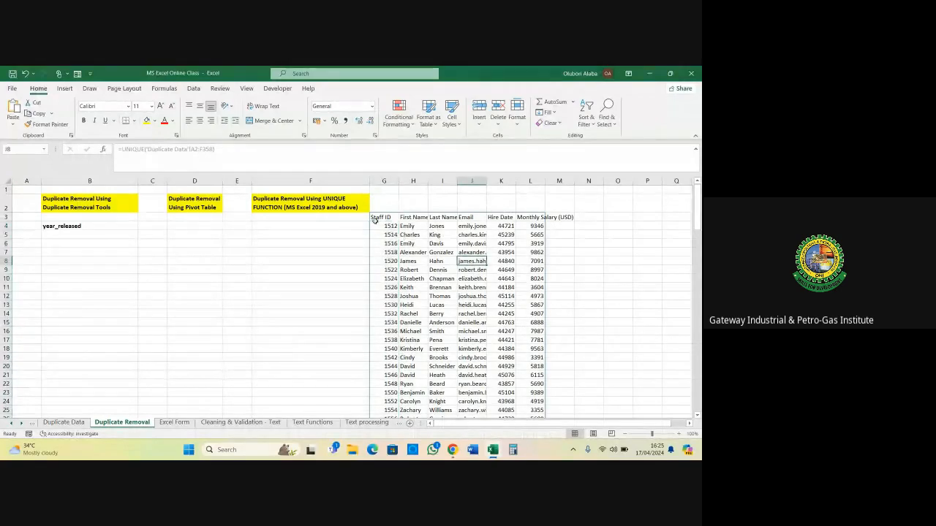
Highlight the UNIQUE output from the Staff ID header in G3 across to the monthly salary column and down the list
{"action": "left_click_drag", "start_coordinate": [374, 217], "coordinate": [536, 412]}
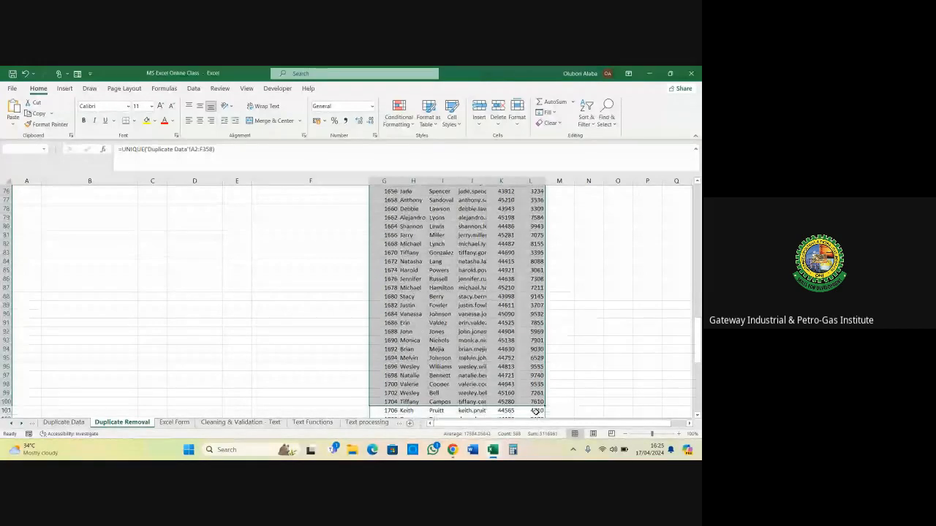
{"action": "left_click", "coordinate": [442, 356]}
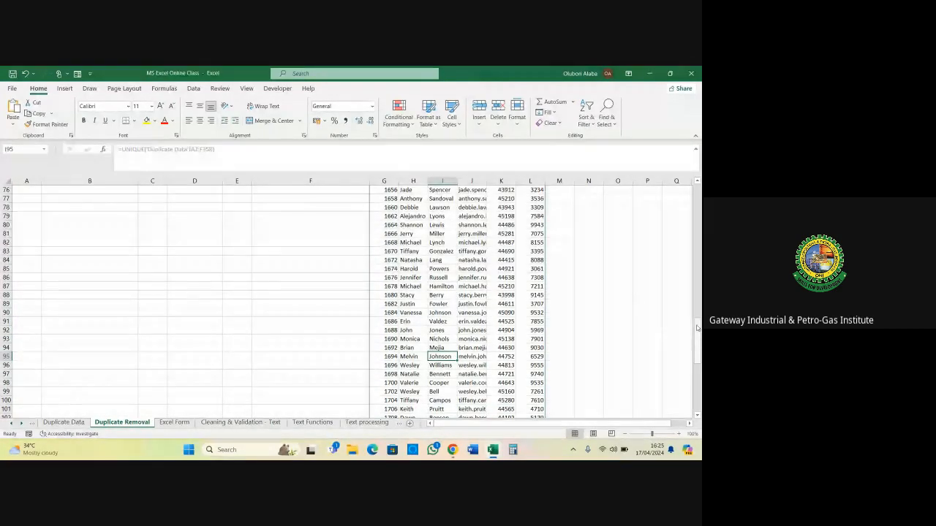
{"action": "left_click_drag", "start_coordinate": [698, 329], "coordinate": [698, 192]}
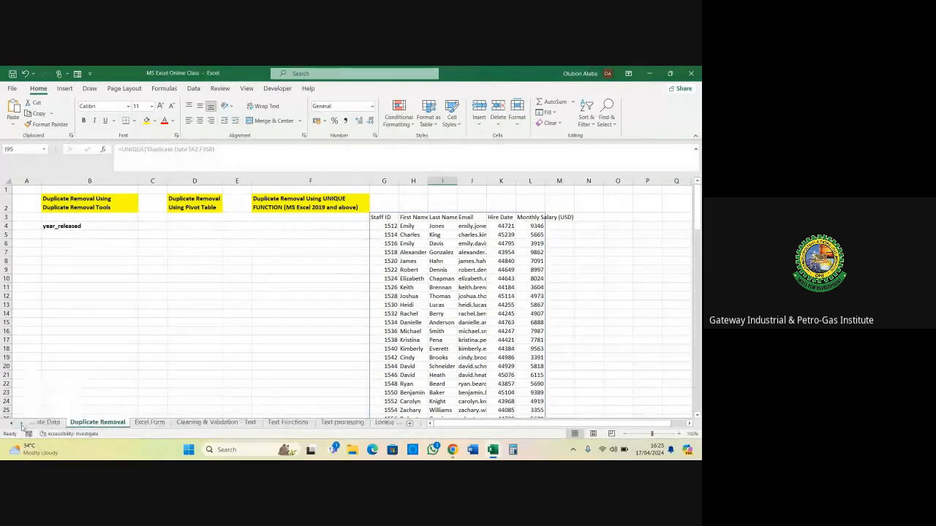
Bring the later worksheets into reach and open the PivotTable sheet
{"action": "left_click", "coordinate": [22, 424]}
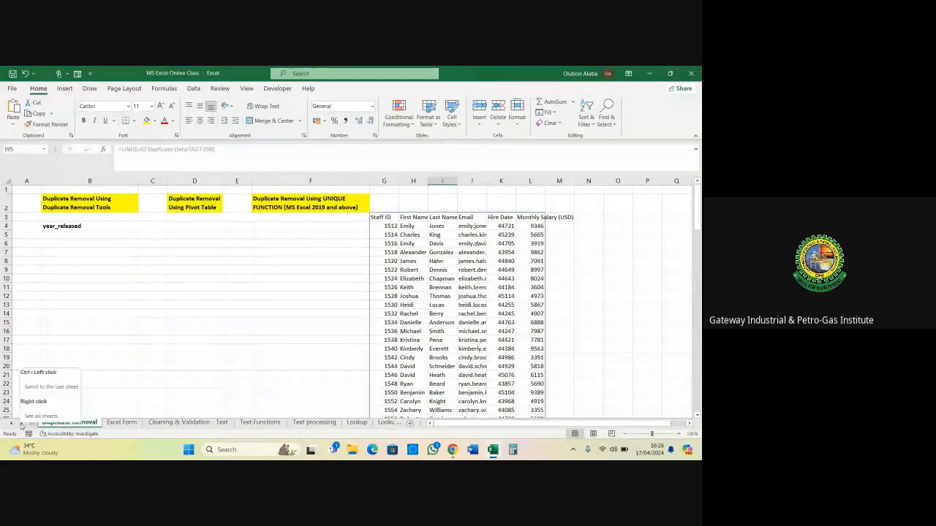
{"action": "left_click", "coordinate": [22, 424]}
{"action": "left_click", "coordinate": [22, 424]}
{"action": "left_click", "coordinate": [22, 425]}
{"action": "left_click", "coordinate": [22, 425]}
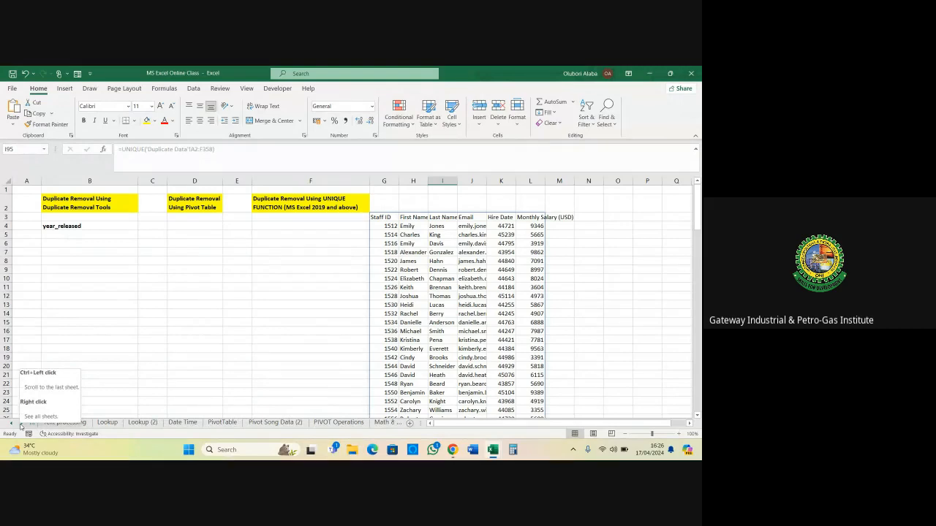
{"action": "left_click", "coordinate": [22, 425]}
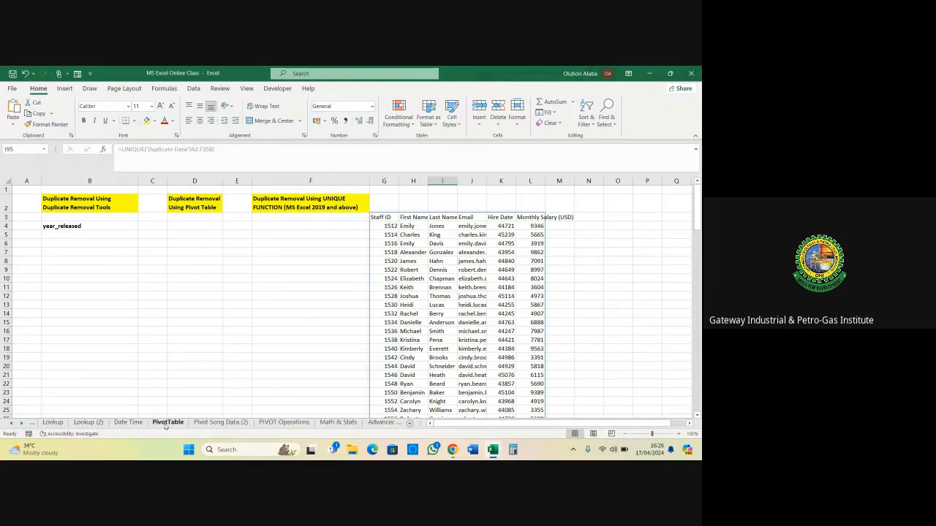
{"action": "left_click", "coordinate": [167, 422]}
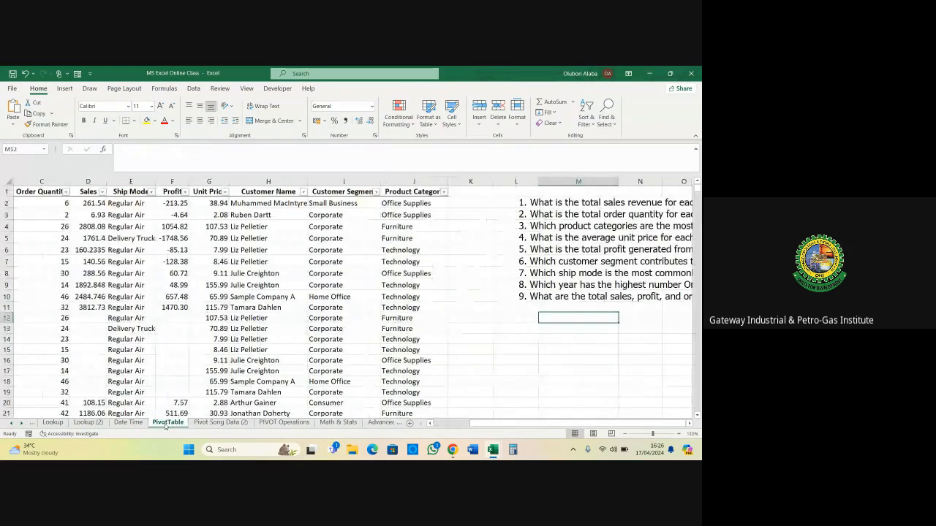
{"action": "left_click", "coordinate": [127, 423]}
{"action": "left_click", "coordinate": [157, 423]}
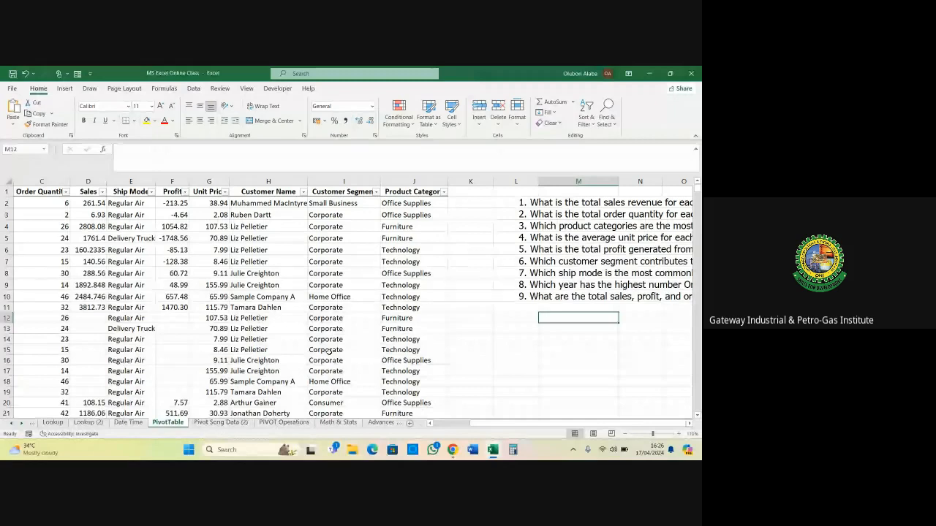
Review the nine analysis questions beside the orders table by highlighting them from L2 through row 10
{"action": "left_click_drag", "start_coordinate": [547, 425], "coordinate": [550, 425]}
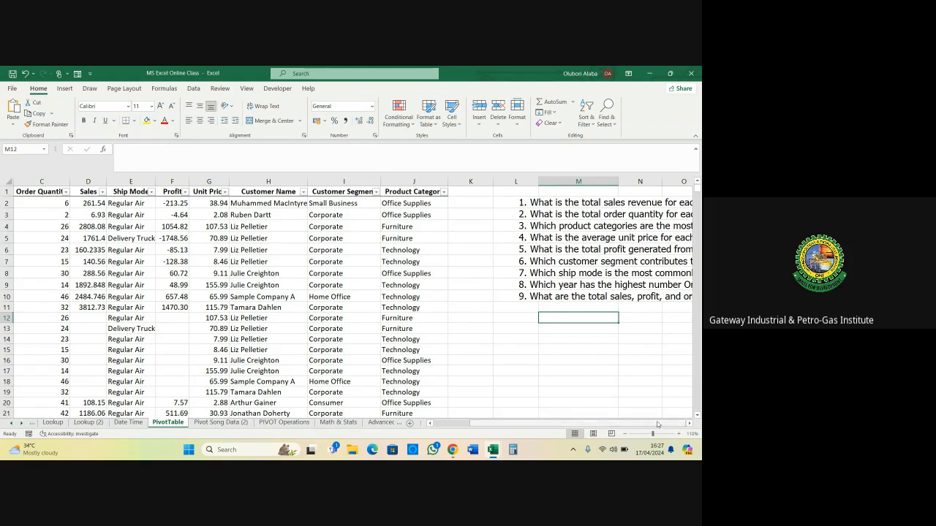
{"action": "left_click", "coordinate": [689, 424]}
{"action": "left_click", "coordinate": [689, 424]}
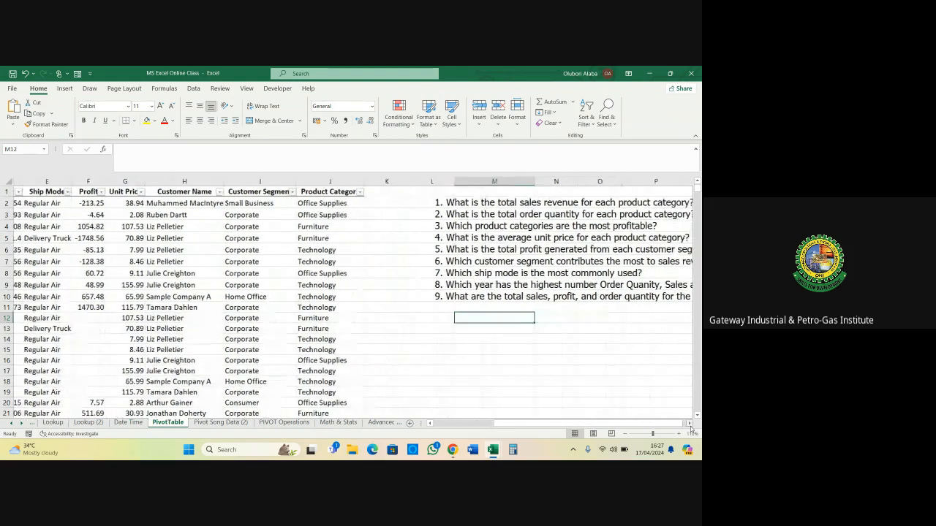
{"action": "left_click", "coordinate": [689, 424]}
{"action": "left_click", "coordinate": [688, 424]}
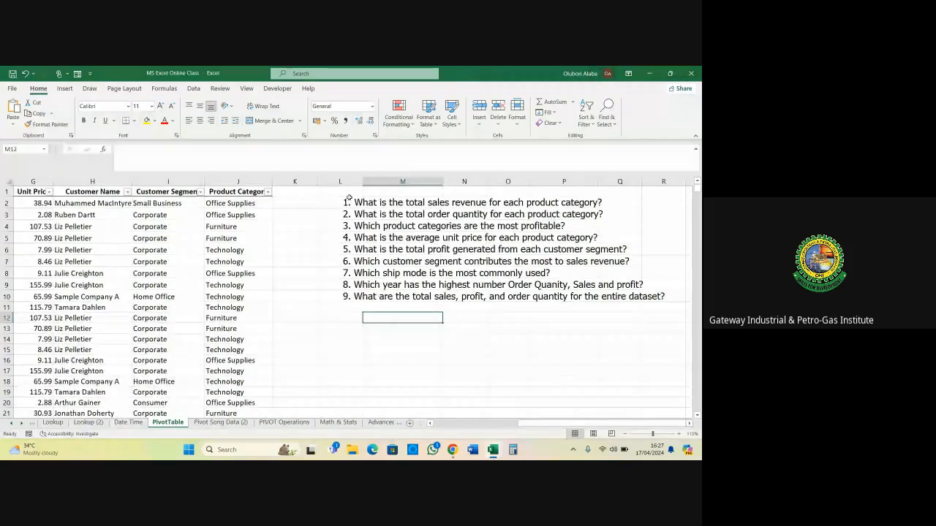
{"action": "left_click_drag", "start_coordinate": [348, 197], "coordinate": [644, 298]}
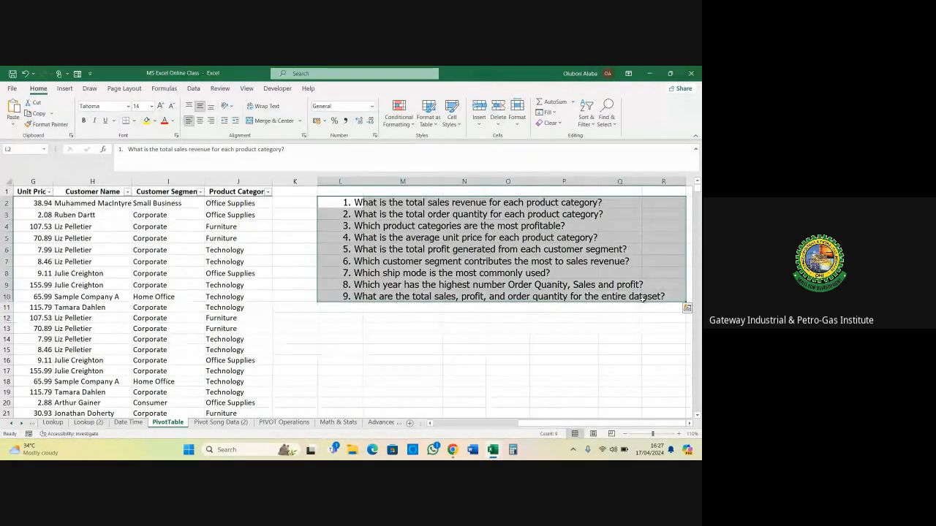
{"action": "left_click", "coordinate": [531, 358]}
Select the Order ID column from A1 down to its last record to check the number of orders
{"action": "scroll", "coordinate": [131, 238], "scroll_direction": "left", "scroll_amount": 6}
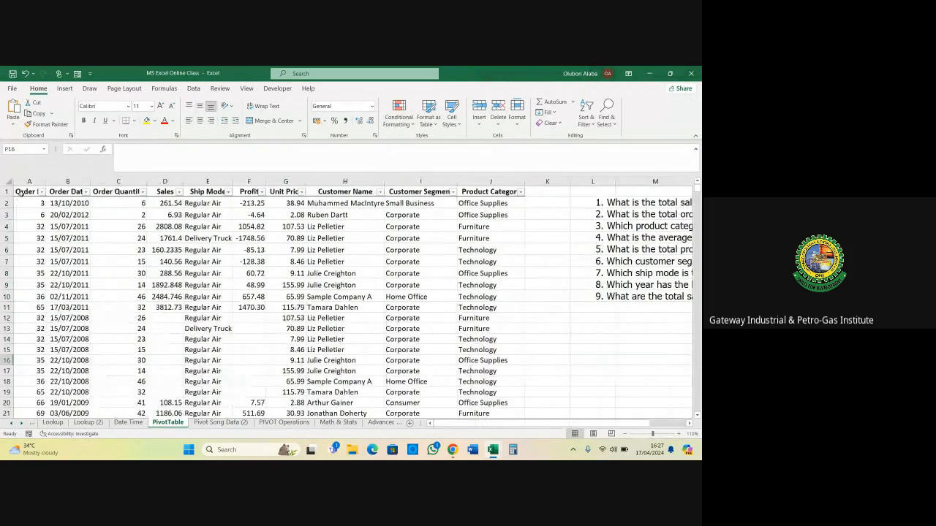
{"action": "left_click", "coordinate": [22, 191]}
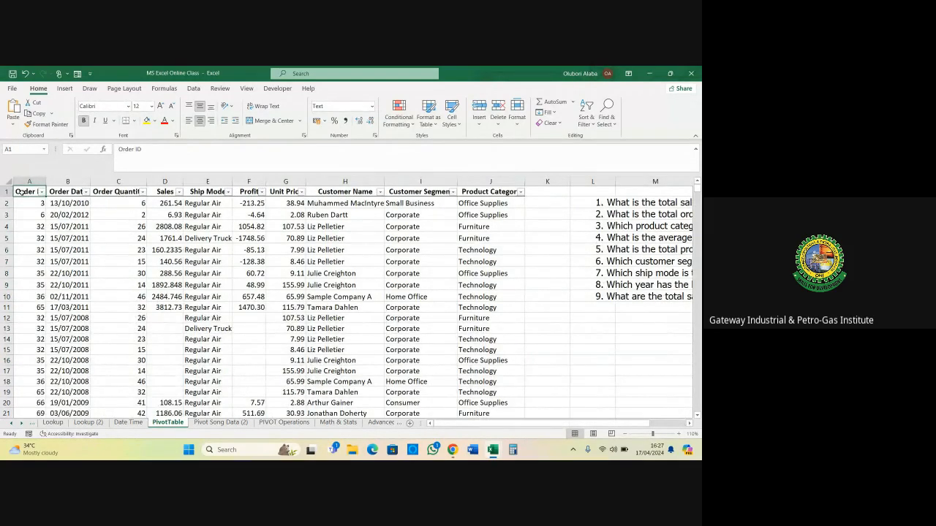
{"action": "key", "text": "ctrl+shift+Down"}
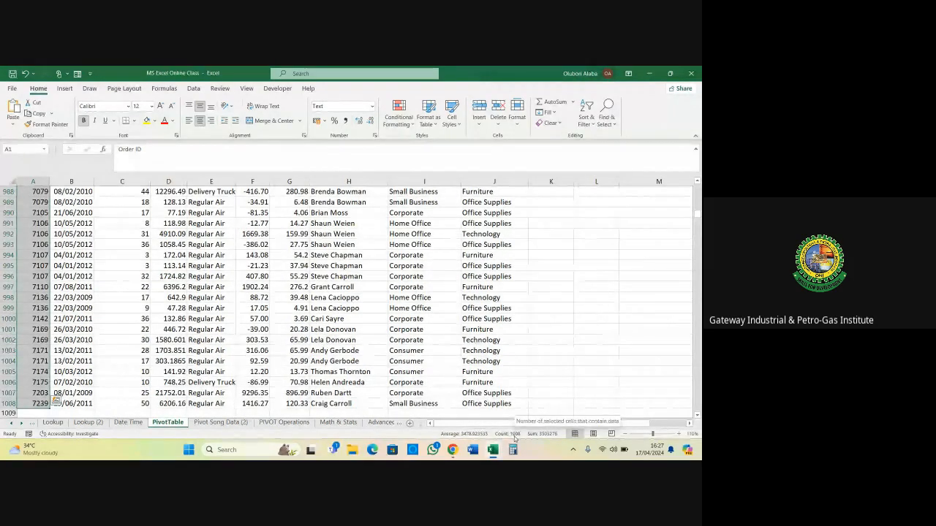
{"action": "left_click", "coordinate": [71, 297]}
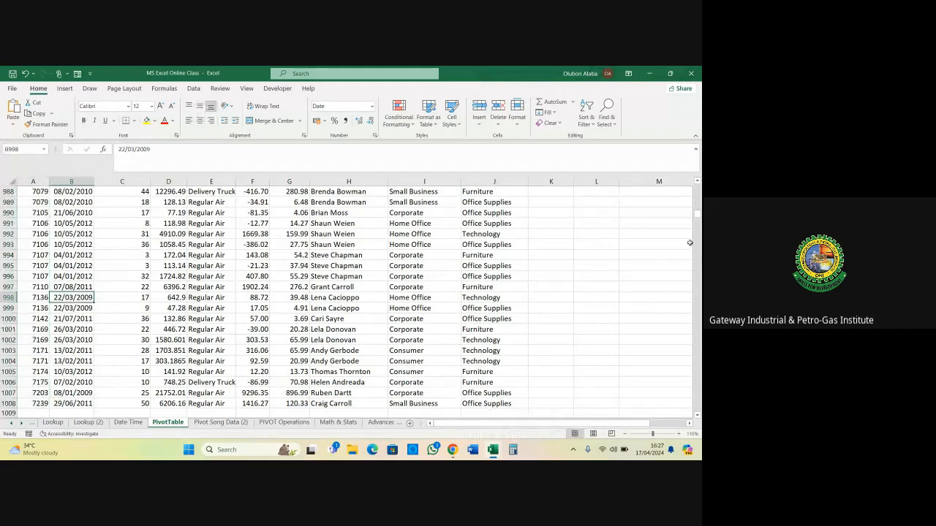
{"action": "left_click_drag", "start_coordinate": [698, 216], "coordinate": [697, 187]}
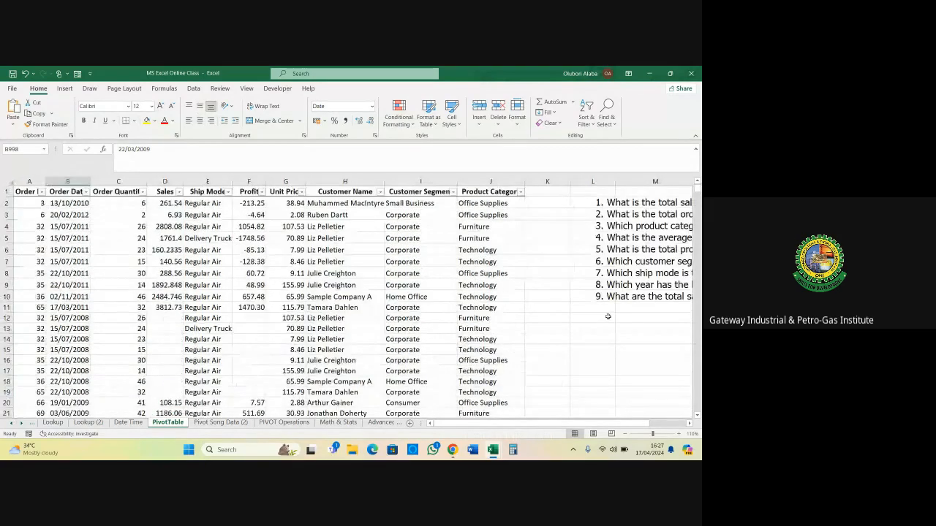
Highlight the analysis questions beside the orders table again, from L2 across to column R and down to row 12
{"action": "left_click_drag", "start_coordinate": [539, 424], "coordinate": [629, 420]}
{"action": "left_click", "coordinate": [688, 424]}
{"action": "left_click", "coordinate": [689, 424]}
{"action": "left_click", "coordinate": [688, 424]}
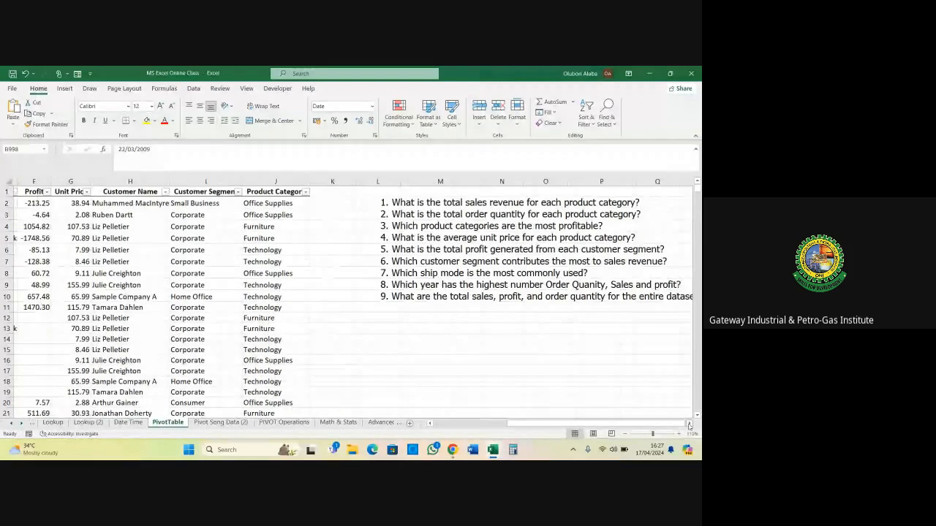
{"action": "left_click", "coordinate": [688, 424]}
{"action": "left_click", "coordinate": [355, 202]}
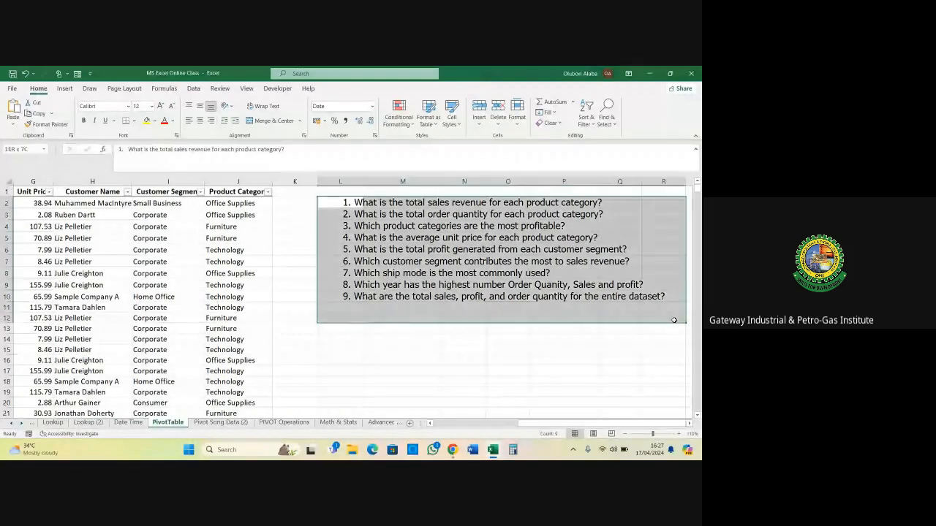
{"action": "left_click", "coordinate": [563, 328]}
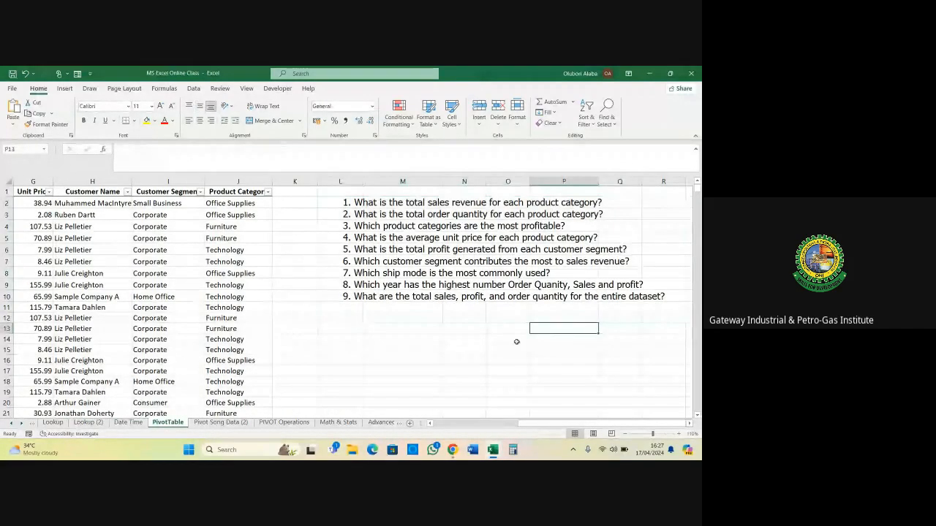
Open the Pivot Song Data (2) sheet and go through its headers in row 1, from song_id to loudness
{"action": "left_click", "coordinate": [219, 422]}
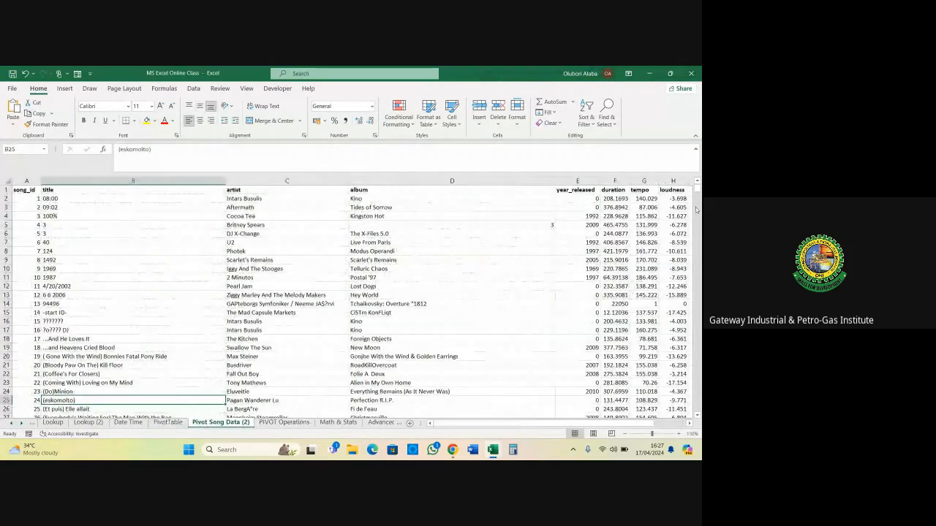
{"action": "left_click_drag", "start_coordinate": [697, 184], "coordinate": [697, 183]}
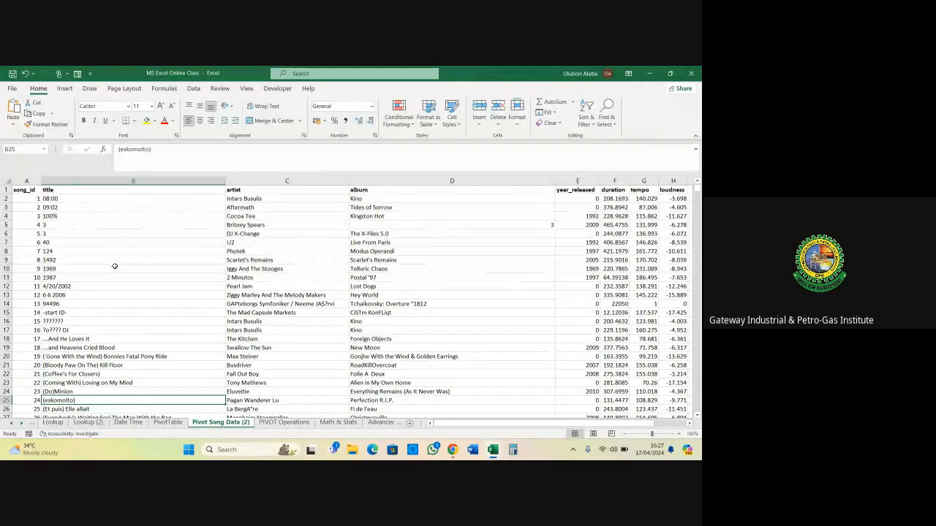
{"action": "left_click", "coordinate": [7, 191]}
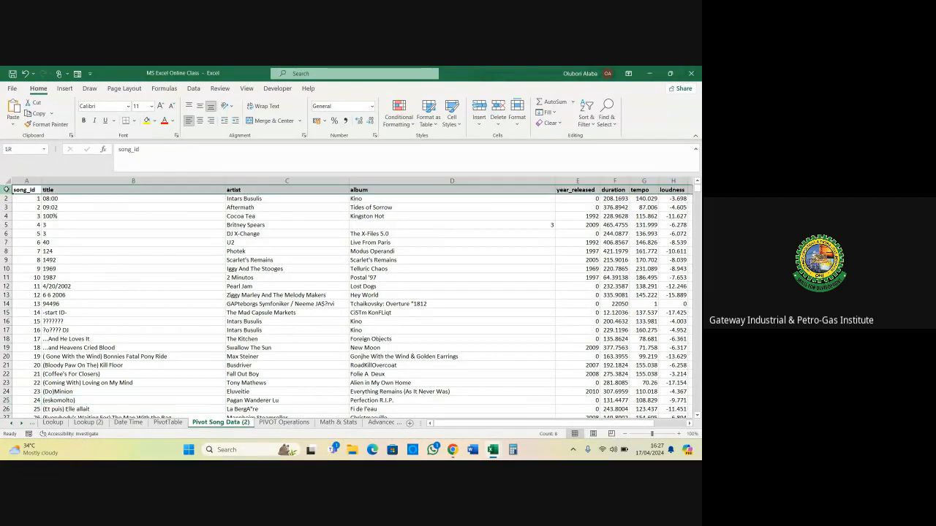
{"action": "left_click", "coordinate": [24, 191]}
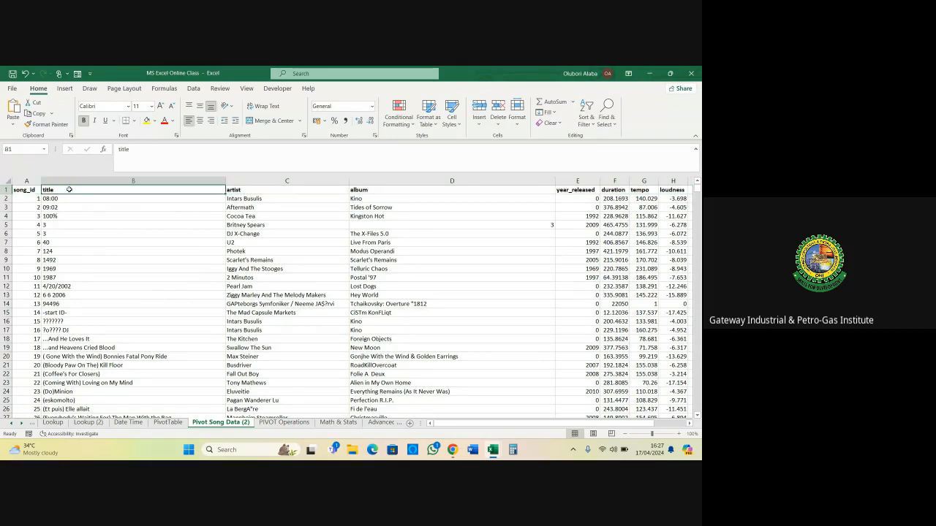
{"action": "left_click", "coordinate": [252, 190]}
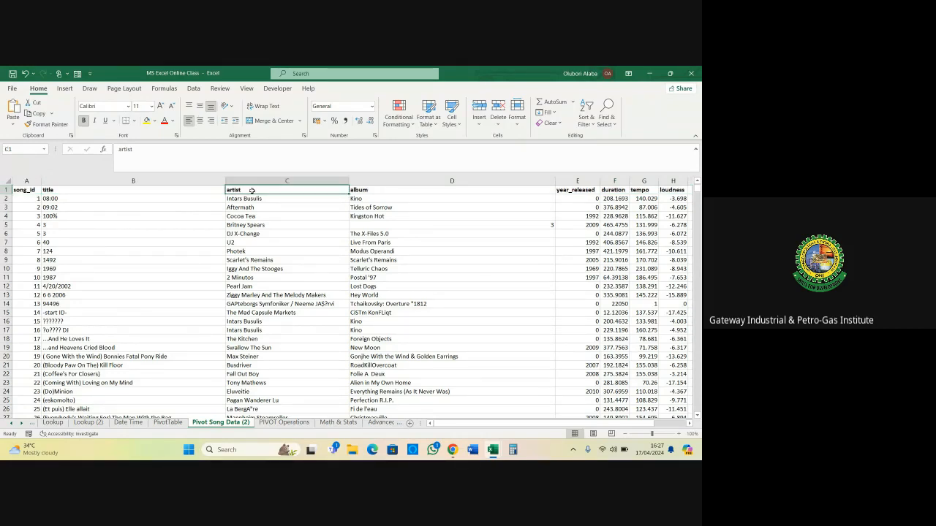
{"action": "left_click", "coordinate": [369, 191]}
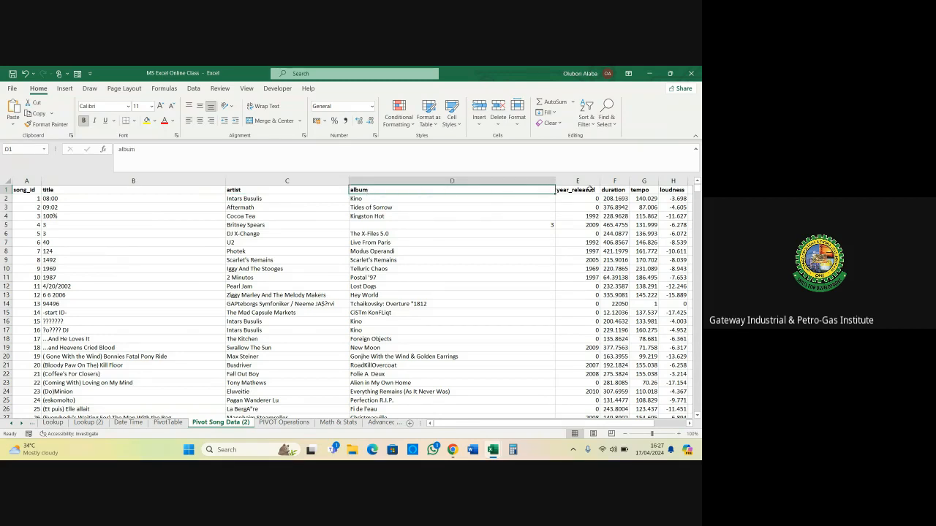
{"action": "left_click", "coordinate": [589, 188]}
{"action": "left_click", "coordinate": [613, 190]}
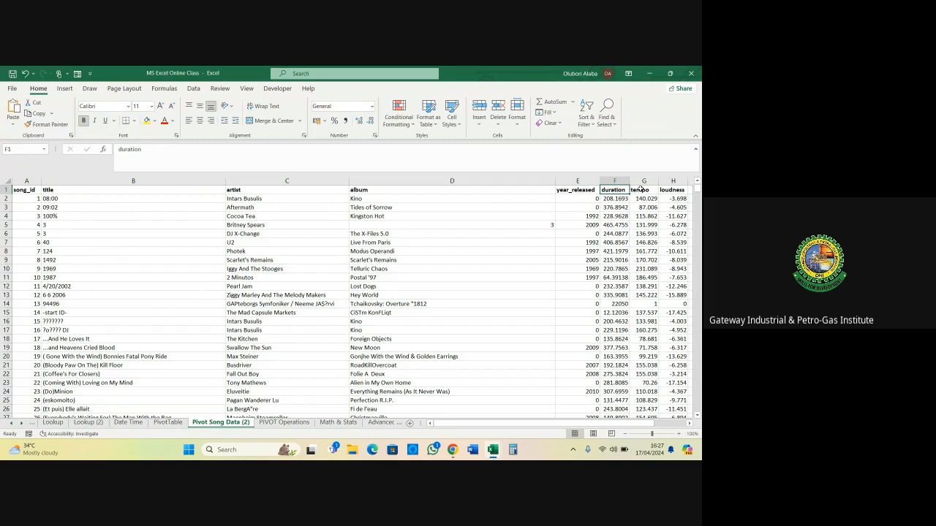
{"action": "left_click", "coordinate": [641, 189]}
{"action": "left_click", "coordinate": [667, 189]}
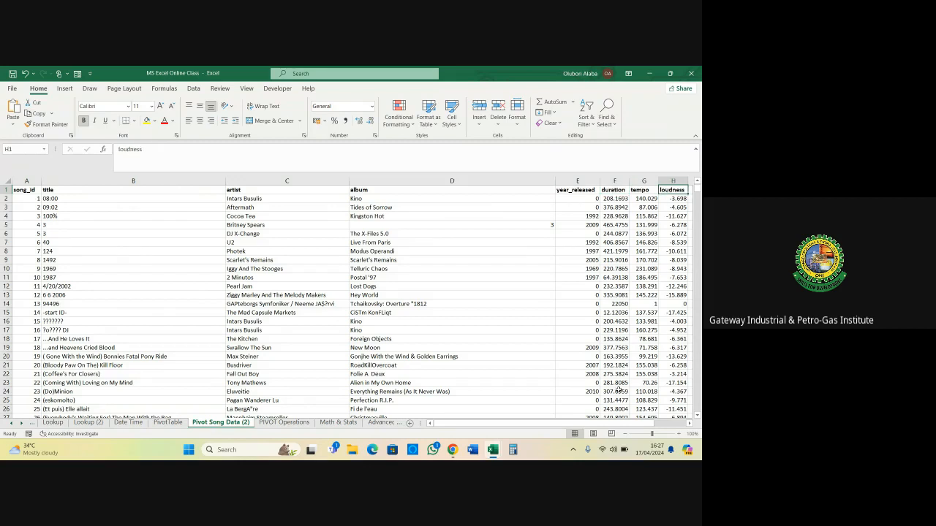
{"action": "left_click", "coordinate": [689, 426]}
{"action": "left_click", "coordinate": [690, 426]}
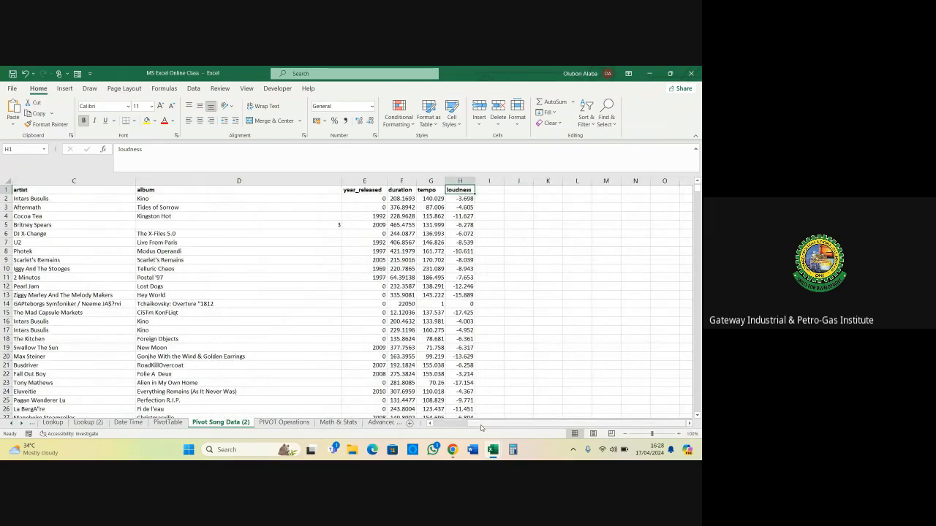
{"action": "left_click_drag", "start_coordinate": [482, 428], "coordinate": [449, 427]}
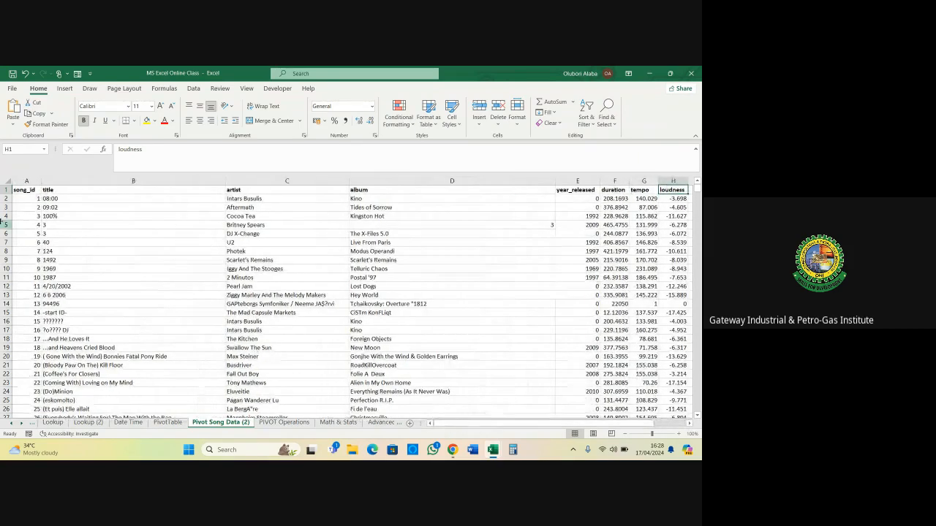
Select the song_id column from A1 down to its last record to check the number of songs
{"action": "left_click", "coordinate": [26, 190]}
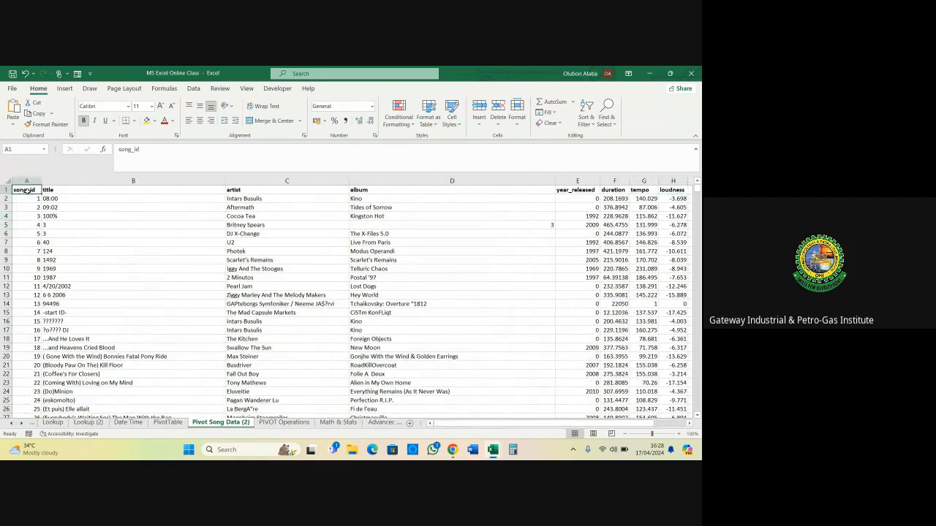
{"action": "key", "text": "ctrl+shift+Down"}
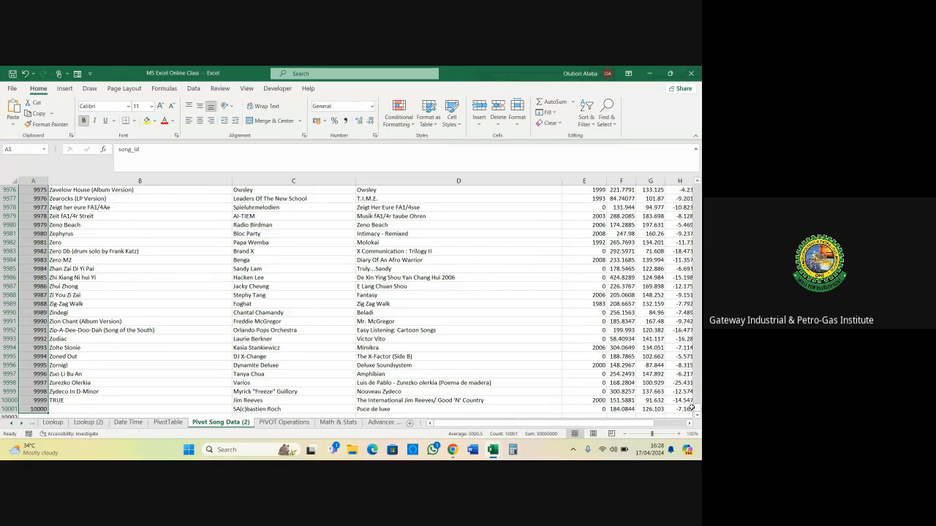
{"action": "left_click_drag", "start_coordinate": [697, 410], "coordinate": [698, 187]}
{"action": "left_click", "coordinate": [324, 279]}
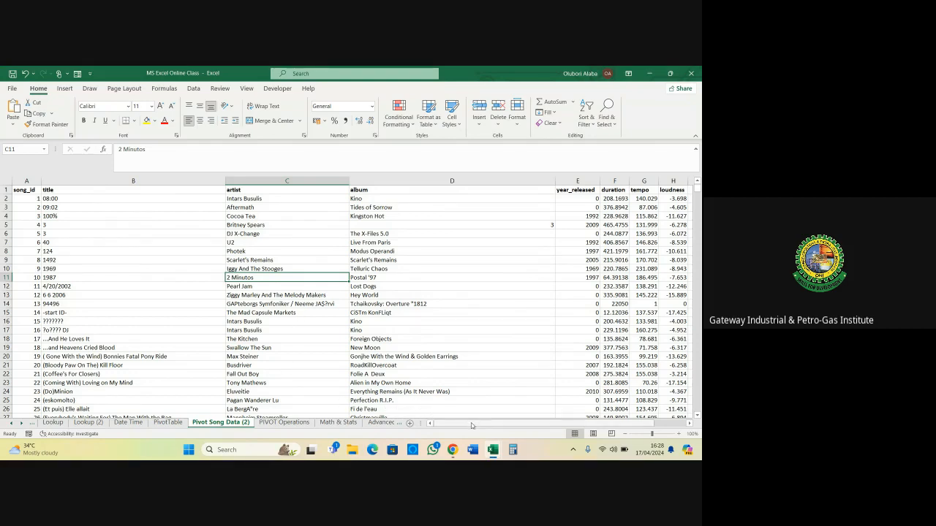
{"action": "left_click_drag", "start_coordinate": [473, 426], "coordinate": [520, 428]}
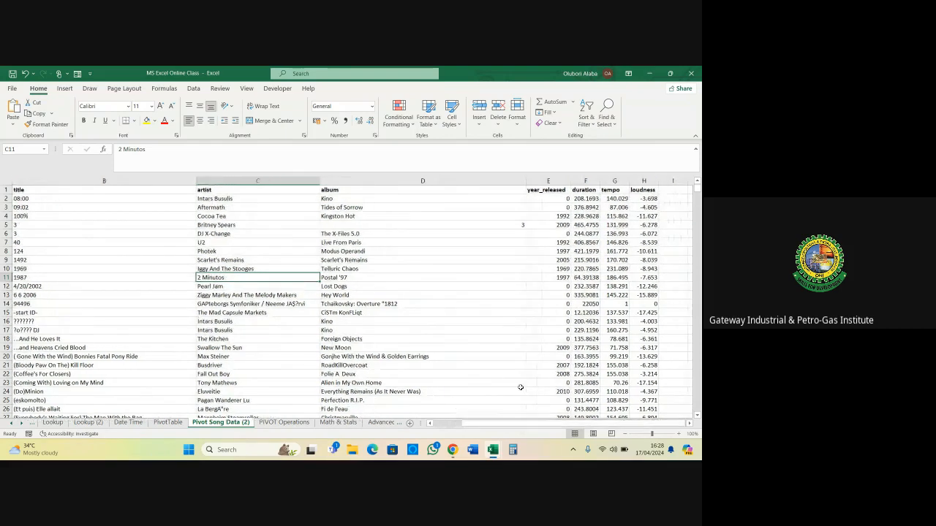
Open the PIVOT Operations sheet and review the row 3 headers from year_released to Maximum Tempo, highlighting A3:G3
{"action": "left_click", "coordinate": [284, 423]}
{"action": "left_click_drag", "start_coordinate": [512, 424], "coordinate": [465, 436]}
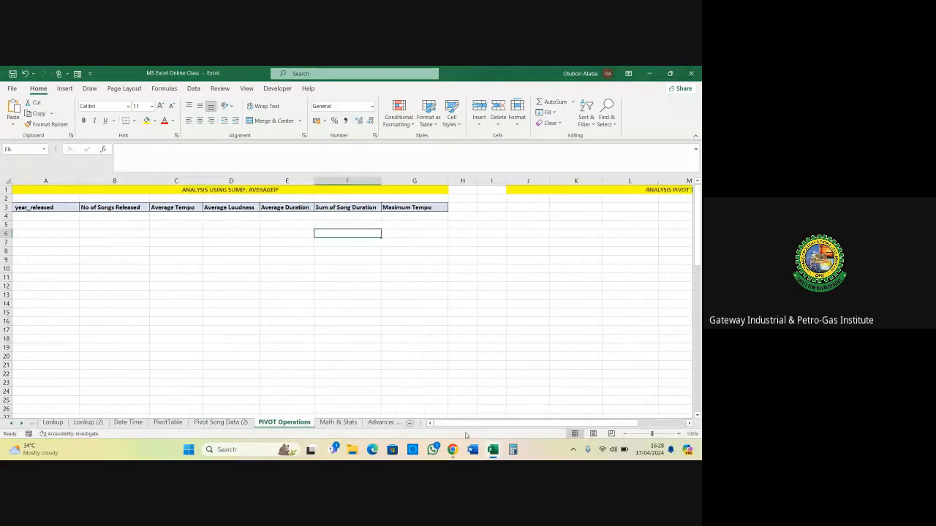
{"action": "left_click", "coordinate": [25, 209]}
{"action": "left_click", "coordinate": [105, 210]}
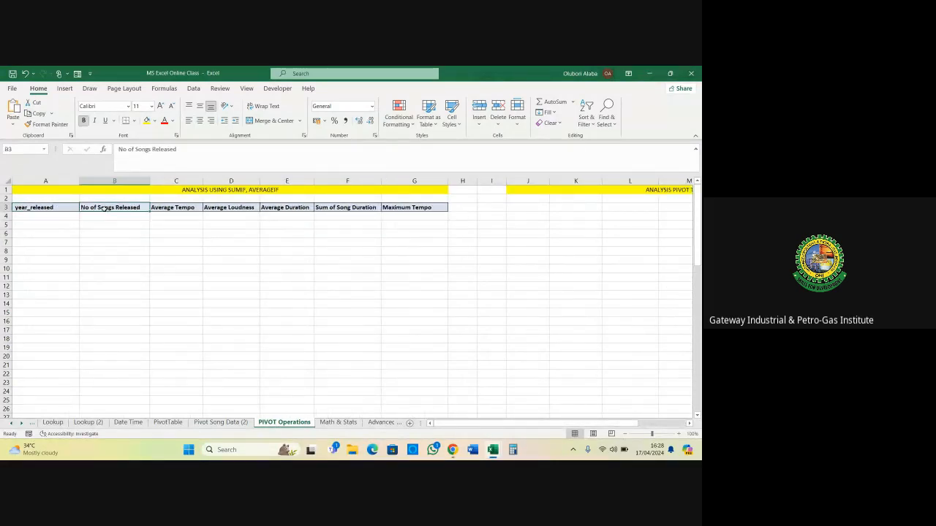
{"action": "left_click", "coordinate": [159, 209]}
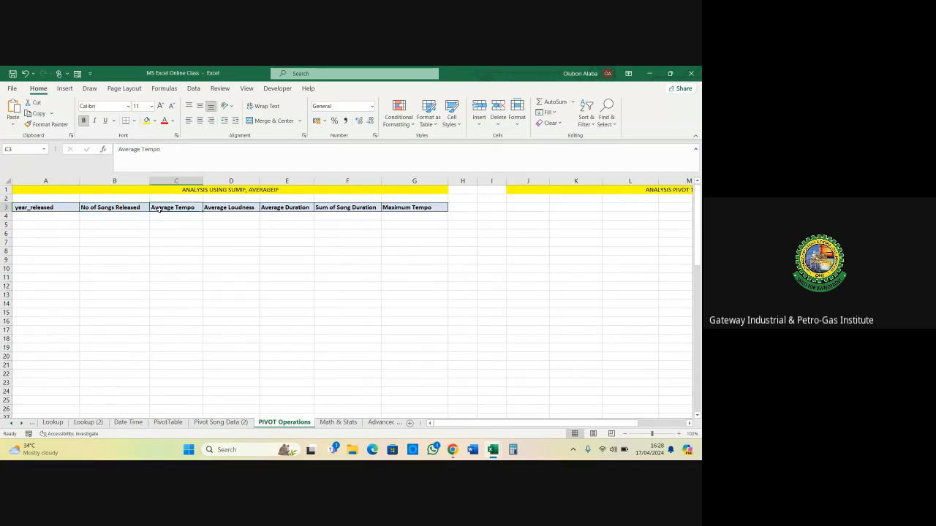
{"action": "left_click", "coordinate": [220, 207]}
{"action": "left_click", "coordinate": [278, 207]}
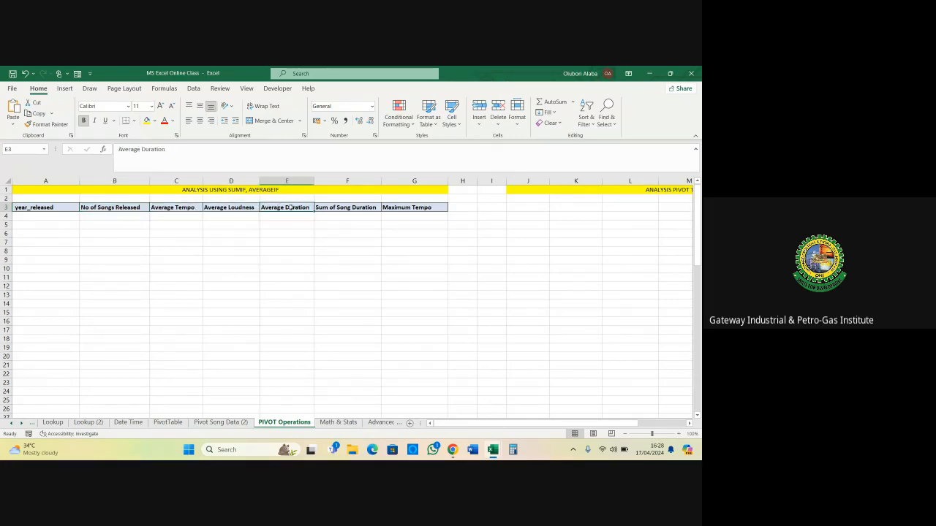
{"action": "left_click", "coordinate": [341, 210]}
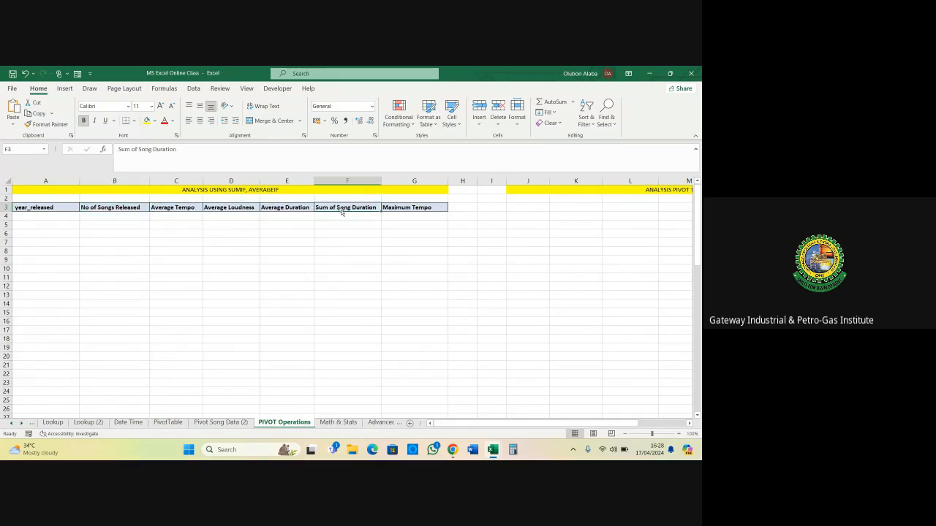
{"action": "left_click", "coordinate": [400, 208]}
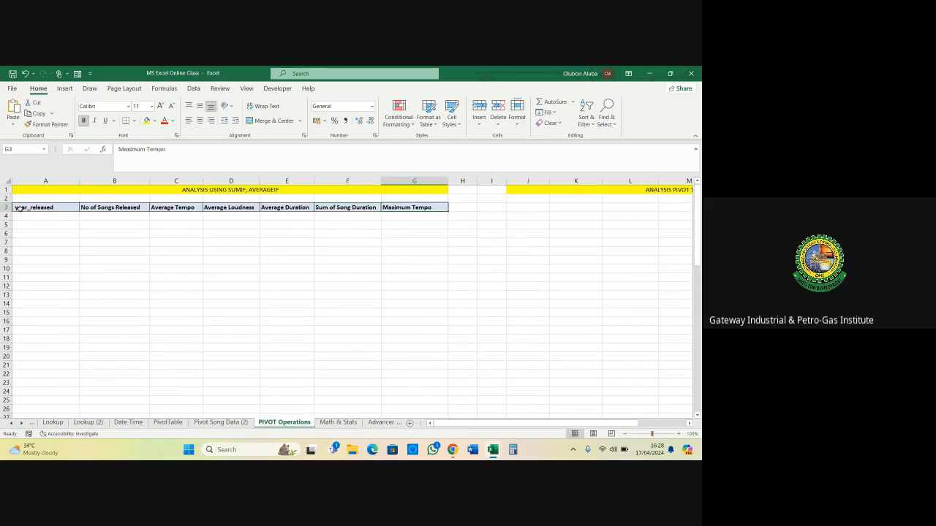
{"action": "left_click_drag", "start_coordinate": [18, 208], "coordinate": [396, 207]}
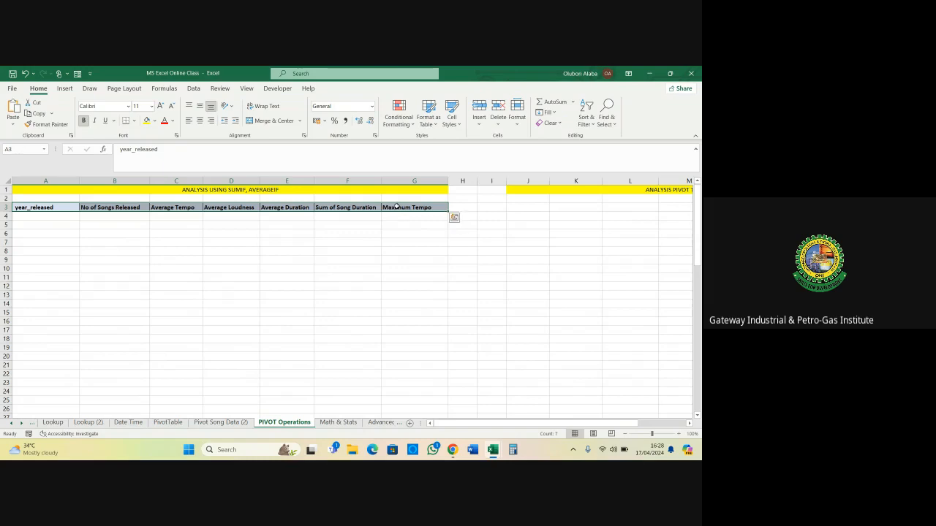
{"action": "left_click", "coordinate": [266, 225]}
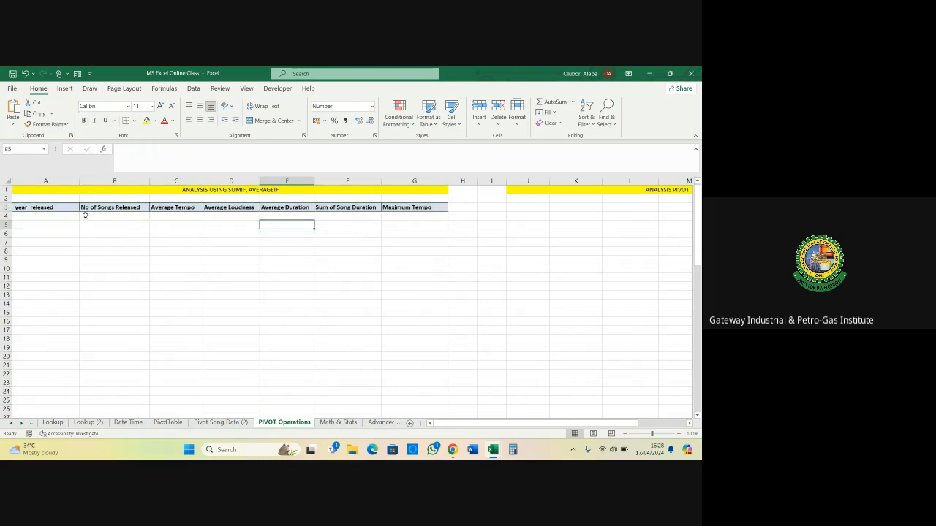
Highlight columns A, B and C of the SUMIF, AVERAGEIF section in turn and look over the ANALYSIS PIVOT TABLE area
{"action": "left_click", "coordinate": [37, 181]}
{"action": "left_click", "coordinate": [142, 180]}
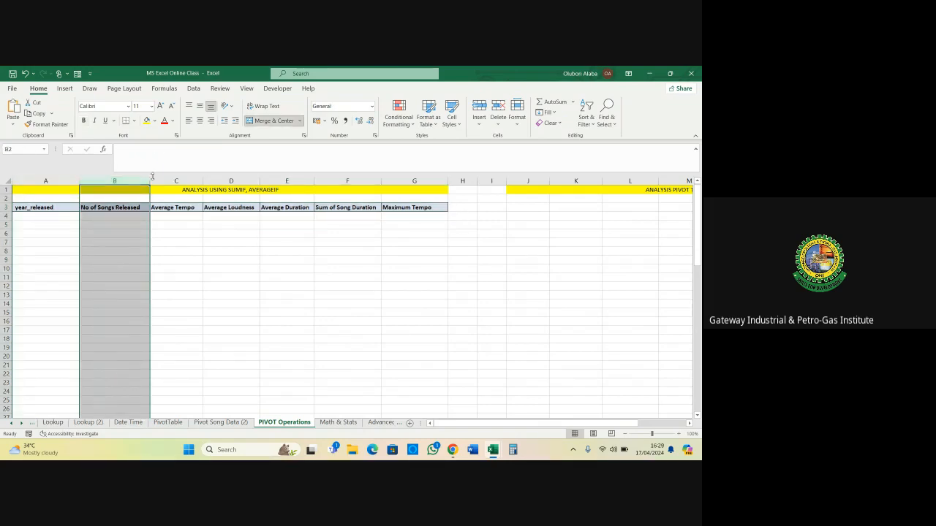
{"action": "left_click", "coordinate": [190, 181]}
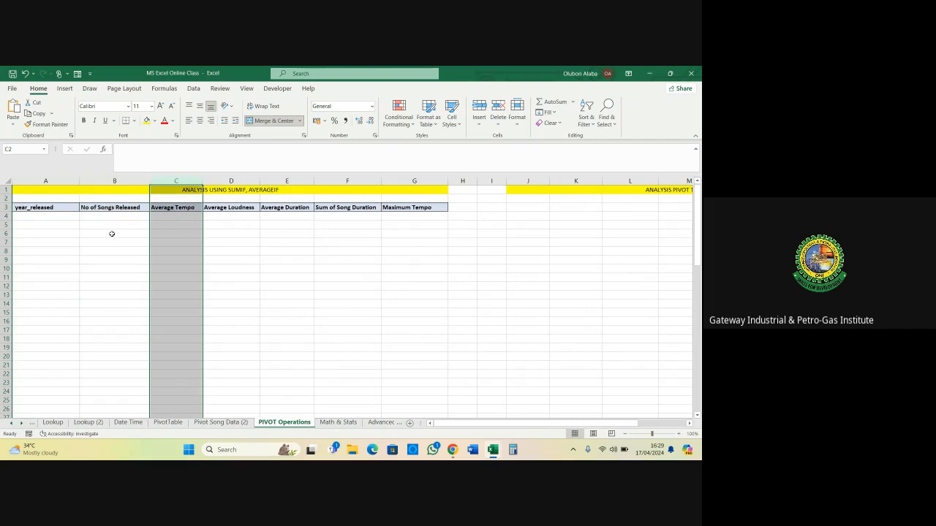
{"action": "left_click", "coordinate": [90, 242]}
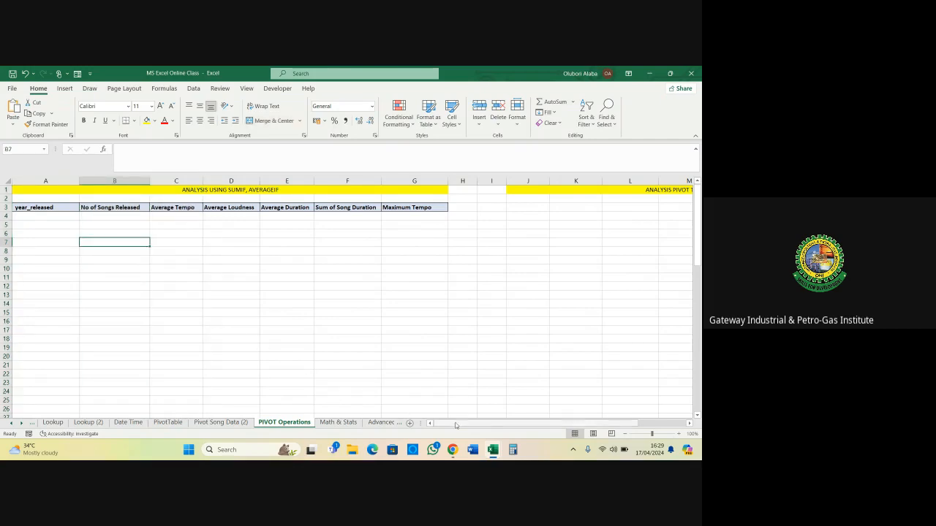
{"action": "left_click_drag", "start_coordinate": [456, 425], "coordinate": [523, 426]}
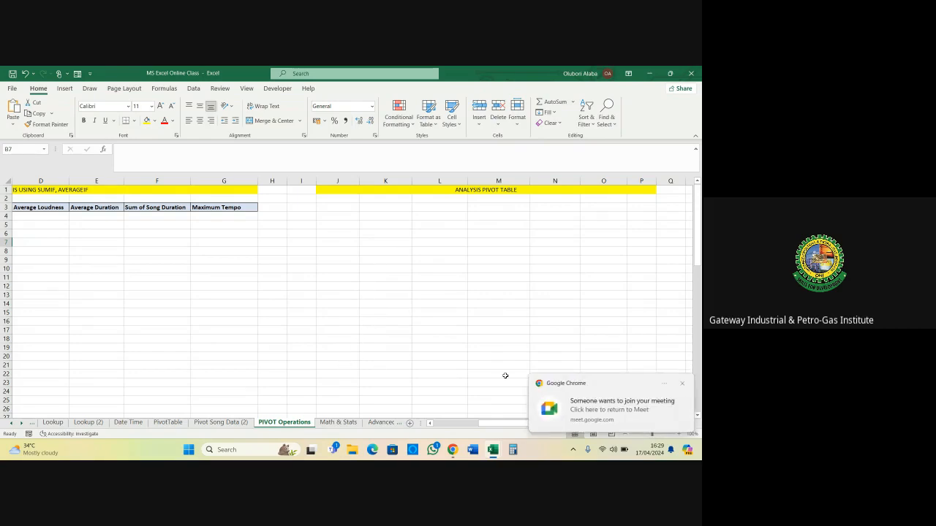
Switch to the Google Meet call, admit the waiting participant, and return to the MS Excel Online Class workbook
{"action": "left_click", "coordinate": [606, 402]}
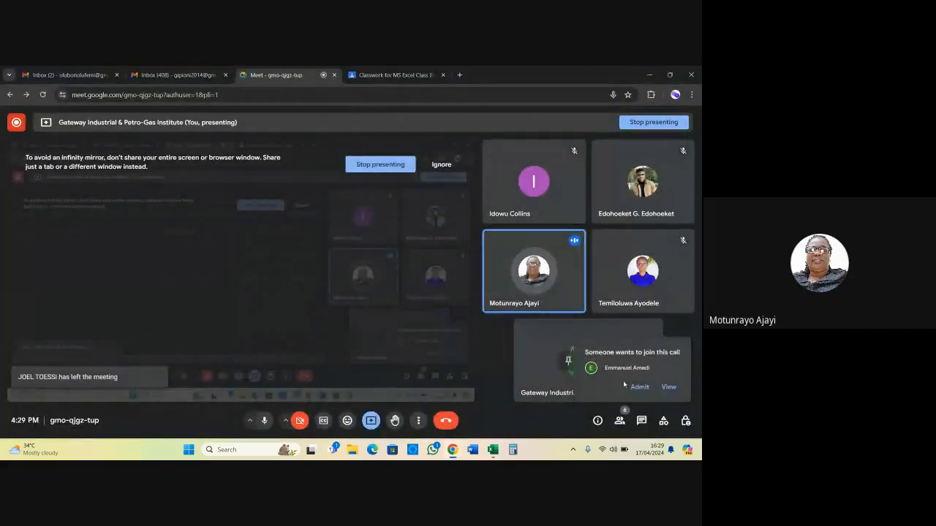
{"action": "left_click", "coordinate": [639, 387]}
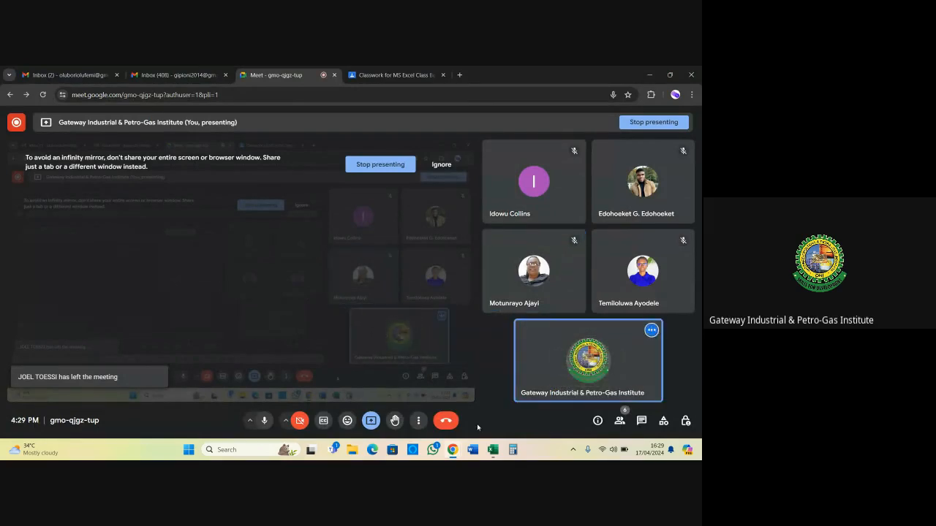
{"action": "mouse_move", "coordinate": [493, 449]}
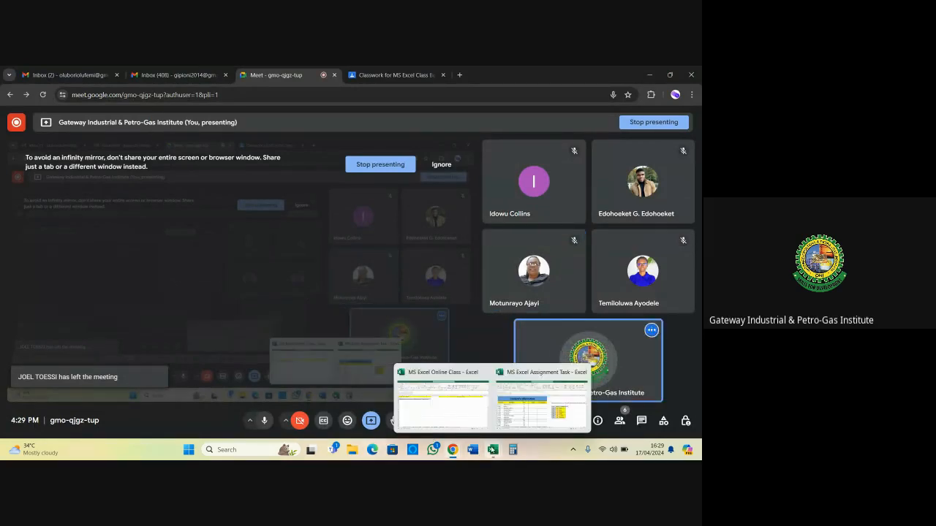
{"action": "left_click", "coordinate": [442, 401]}
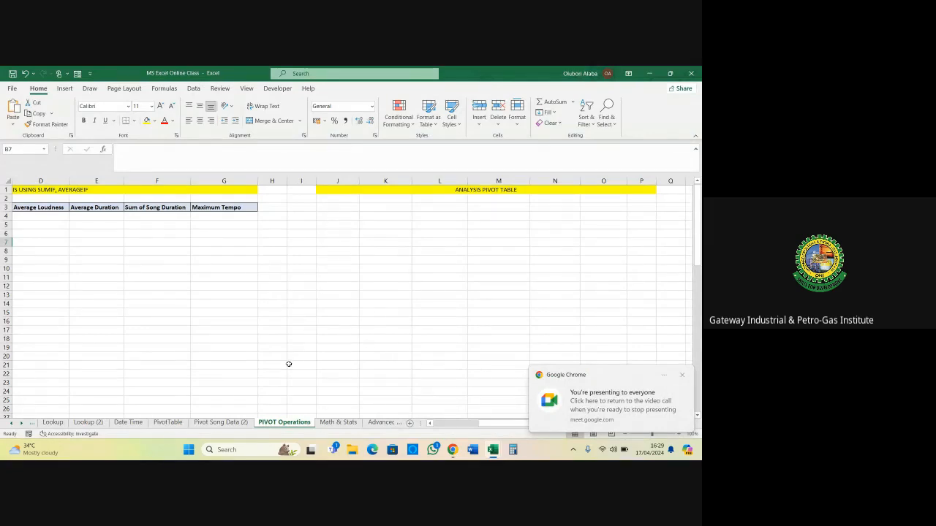
Create a PivotTable from the Pivot Song Data (2) range A1:H10001, placed in existing sheet PIVOT Operations at cell J3
{"action": "left_click", "coordinate": [222, 423]}
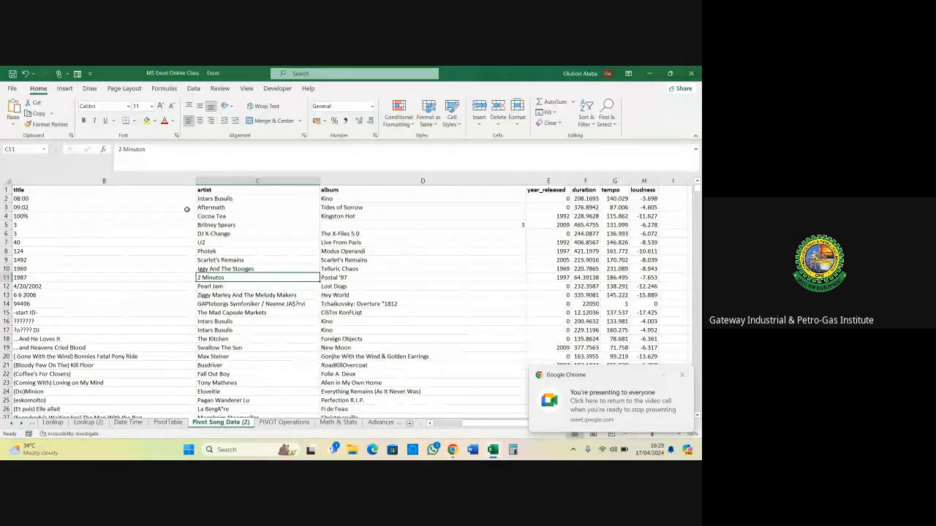
{"action": "left_click", "coordinate": [65, 89]}
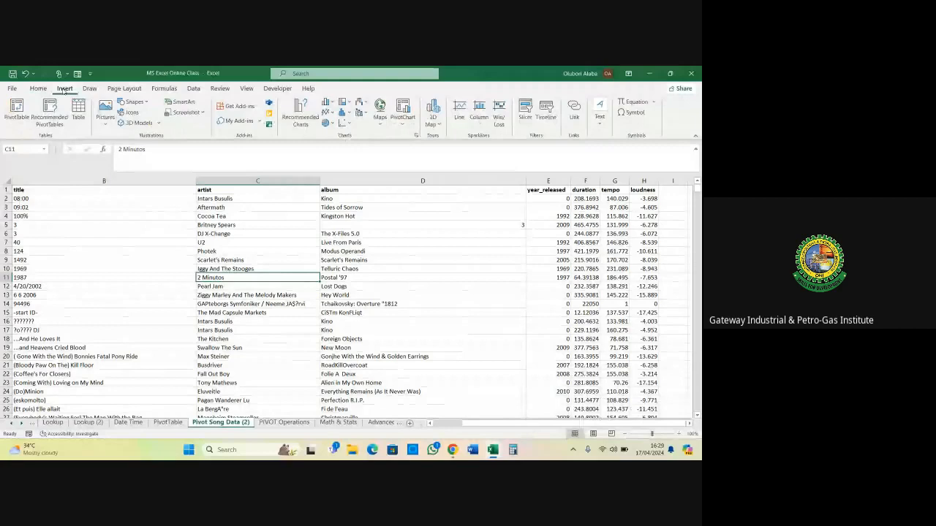
{"action": "left_click", "coordinate": [24, 111]}
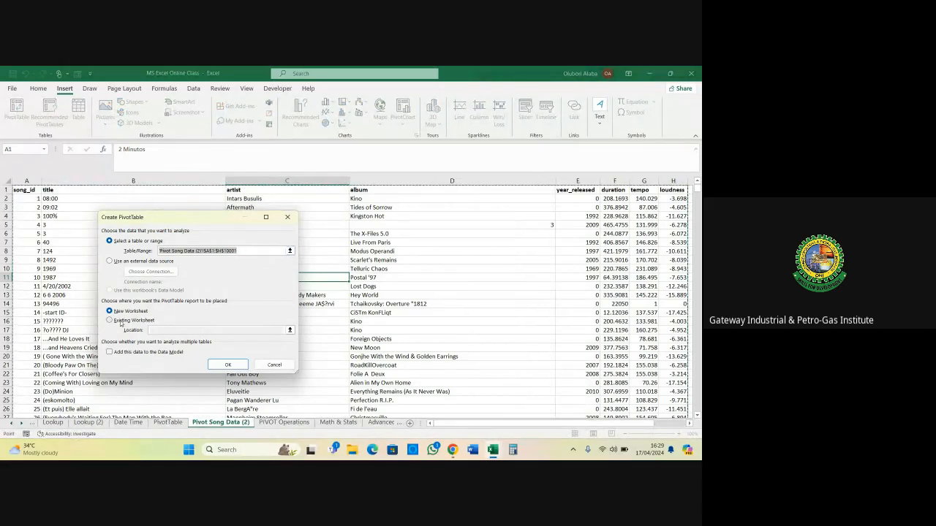
{"action": "left_click", "coordinate": [129, 320]}
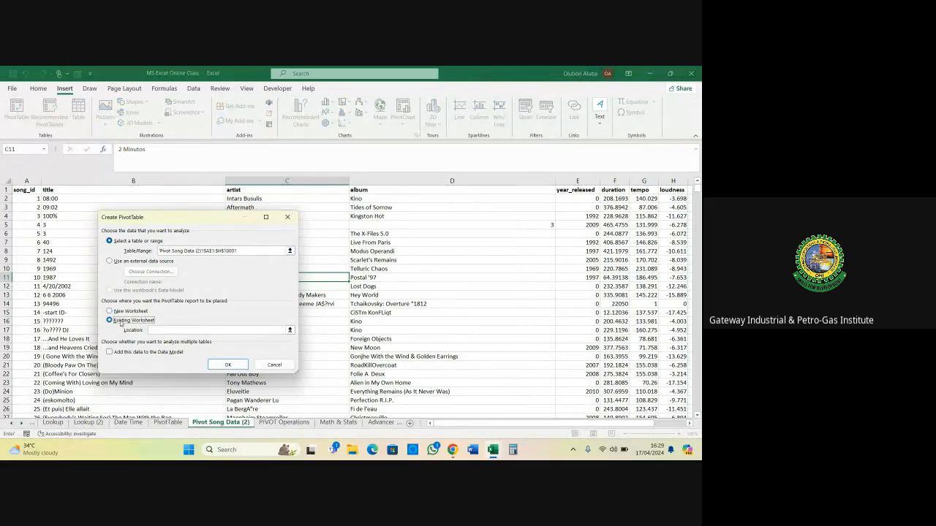
{"action": "left_click", "coordinate": [282, 423]}
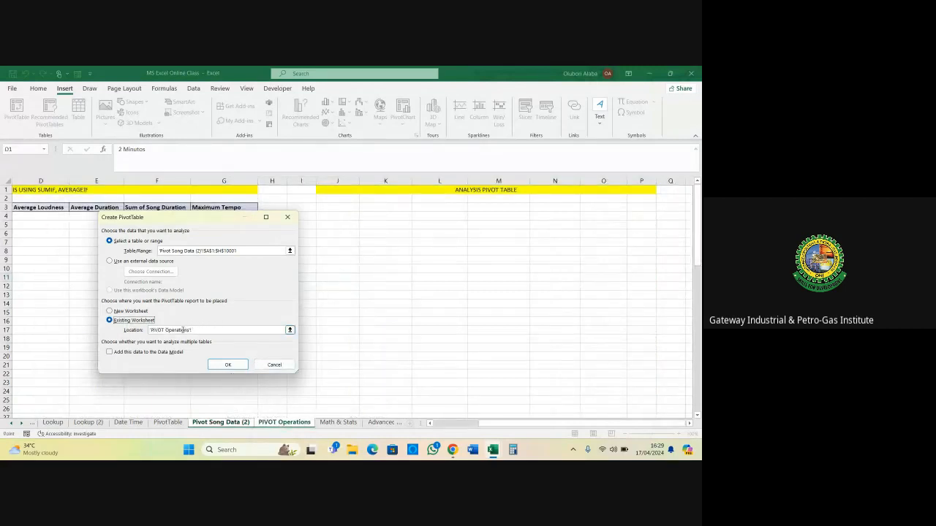
{"action": "left_click_drag", "start_coordinate": [204, 331], "coordinate": [139, 335]}
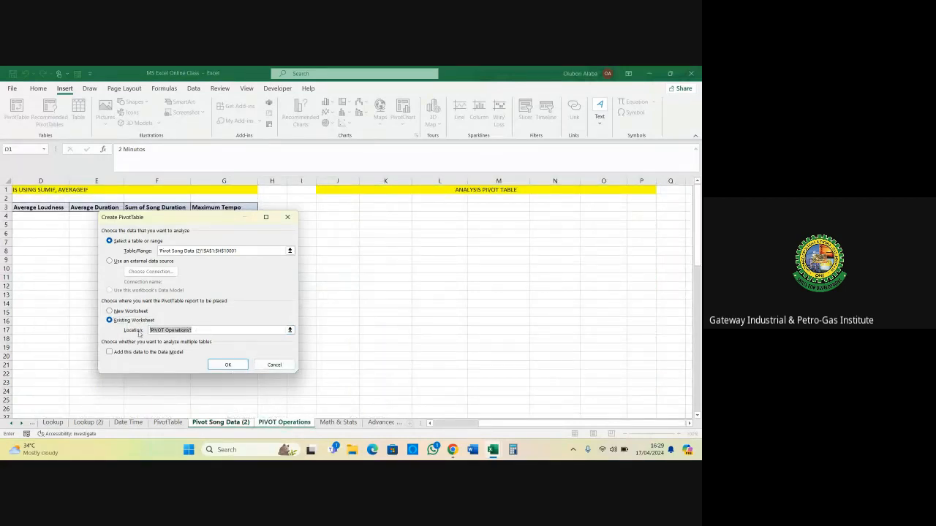
{"action": "key", "text": "BackSpace"}
{"action": "left_click", "coordinate": [333, 207]}
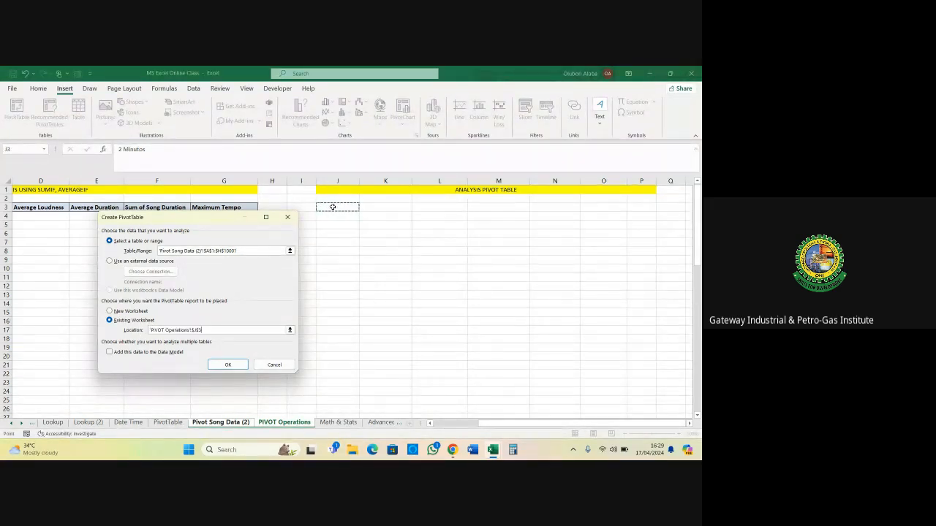
{"action": "left_click", "coordinate": [227, 364]}
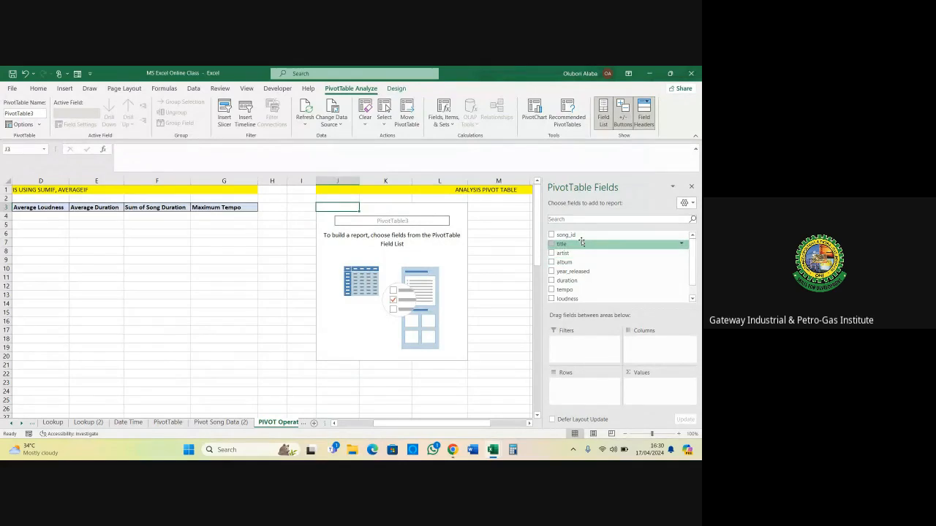
Add the song_id field to the PivotTable's Rows area and compare the layout with the SUMIF, AVERAGEIF headers
{"action": "left_click_drag", "start_coordinate": [578, 238], "coordinate": [586, 388]}
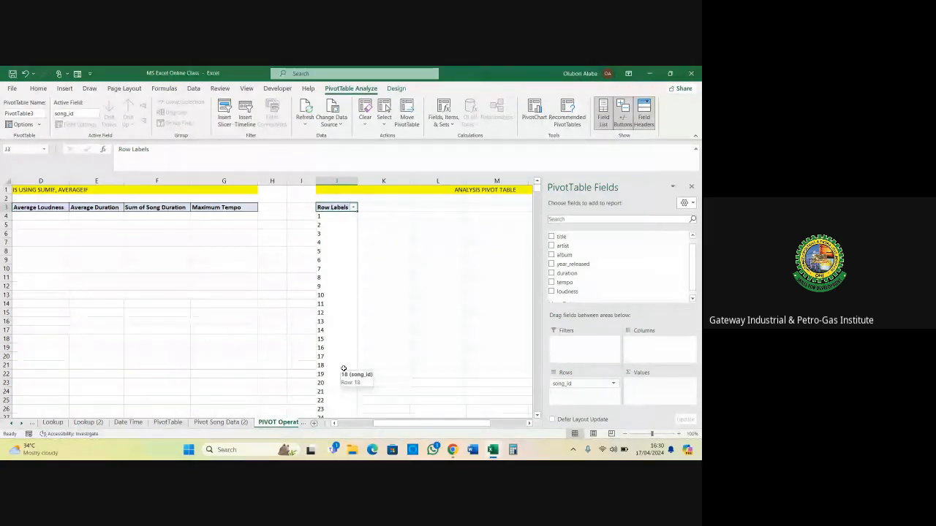
{"action": "left_click", "coordinate": [336, 423]}
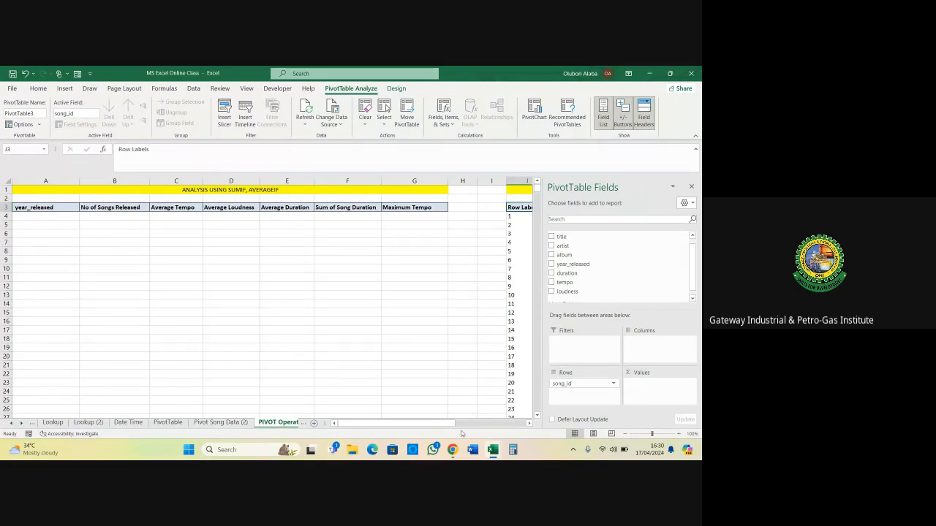
{"action": "left_click_drag", "start_coordinate": [453, 424], "coordinate": [509, 424]}
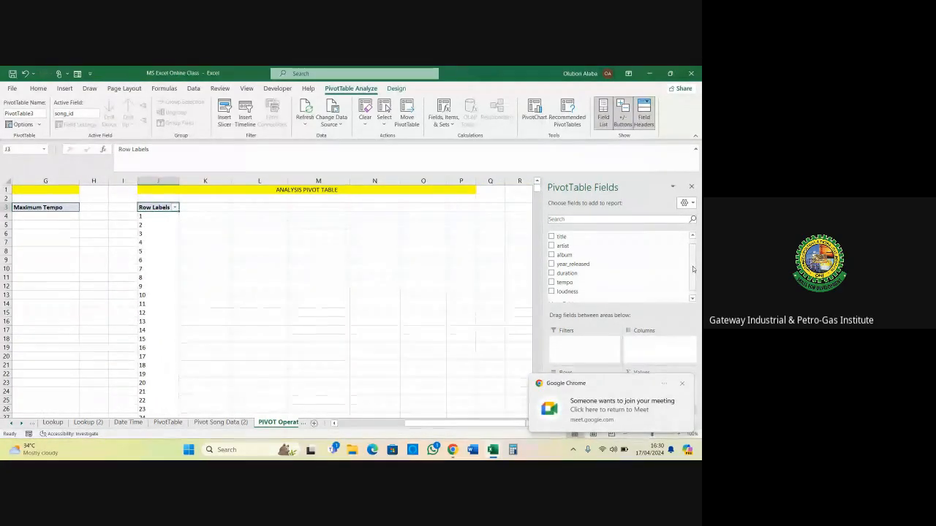
{"action": "scroll", "coordinate": [696, 273], "scroll_direction": "up", "scroll_amount": 1}
Go back to the Google Meet call to admit another waiting participant, then reopen the MS Excel Online Class workbook
{"action": "left_click", "coordinate": [603, 411]}
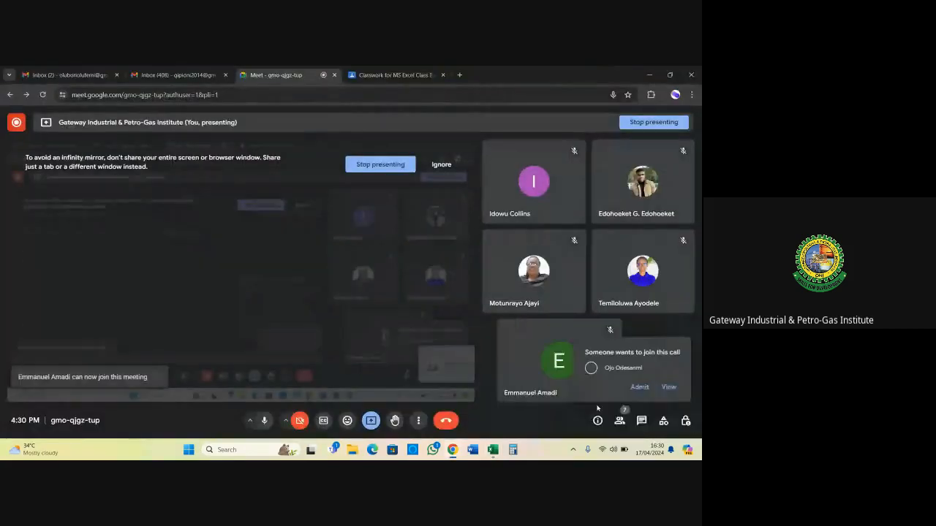
{"action": "left_click", "coordinate": [636, 388]}
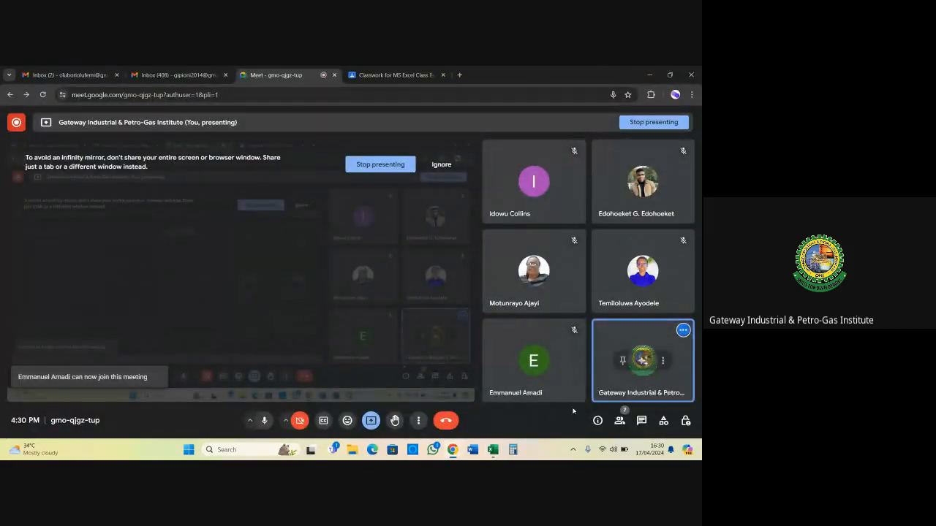
{"action": "mouse_move", "coordinate": [492, 450]}
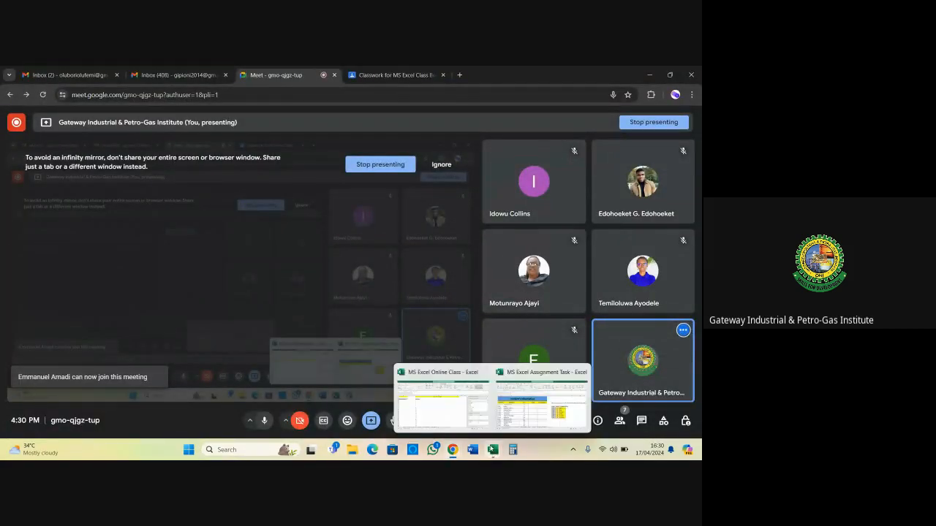
{"action": "left_click", "coordinate": [461, 420]}
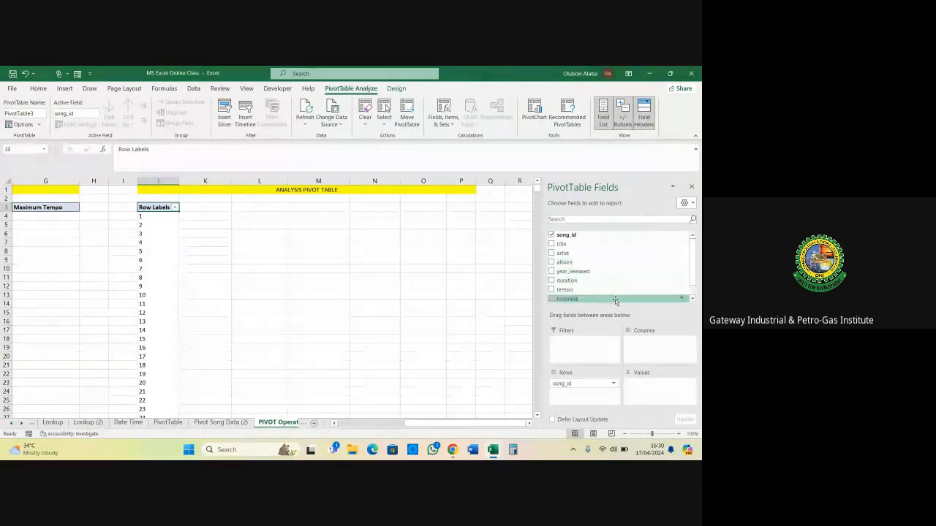
Add song_id to the PivotTable's Values area and summarize it by Count, matching the No of Songs Released header
{"action": "left_click", "coordinate": [334, 423]}
{"action": "left_click", "coordinate": [335, 423]}
{"action": "left_click", "coordinate": [334, 423]}
{"action": "left_click", "coordinate": [334, 423]}
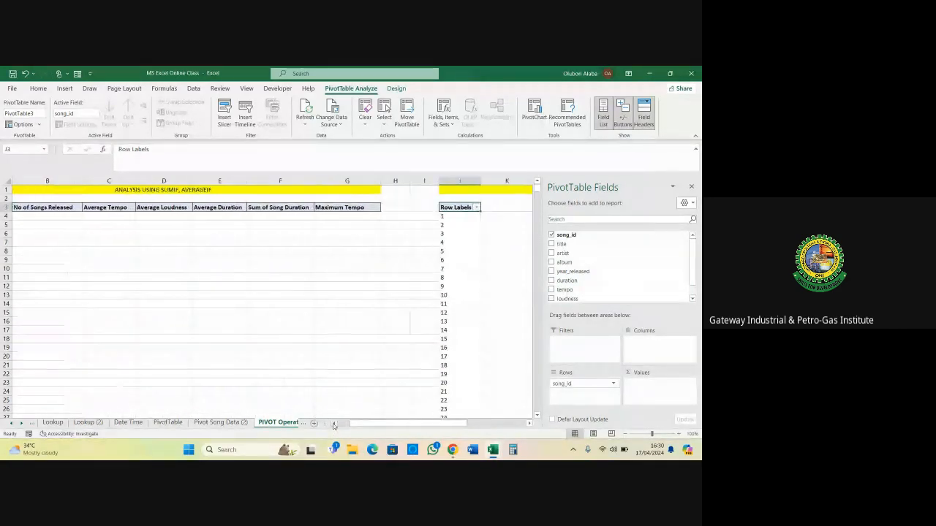
{"action": "left_click", "coordinate": [334, 423]}
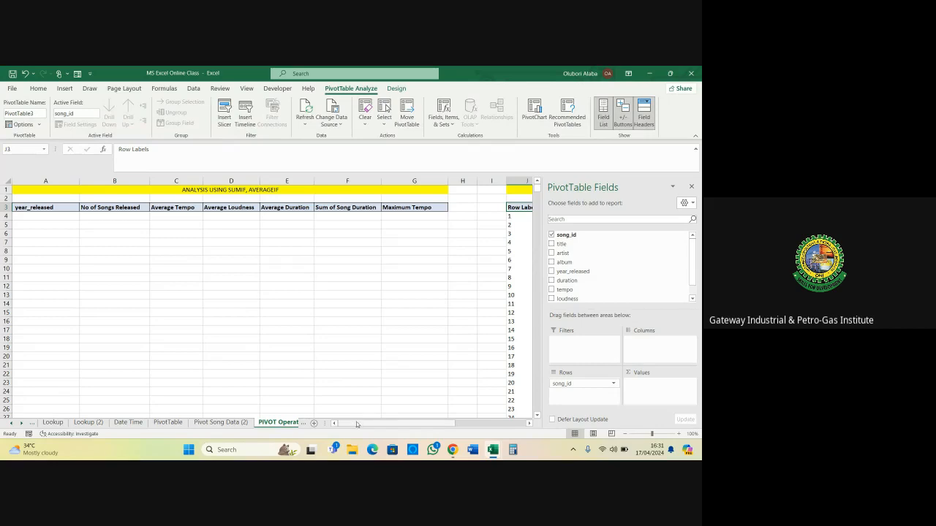
{"action": "left_click_drag", "start_coordinate": [357, 425], "coordinate": [426, 426]}
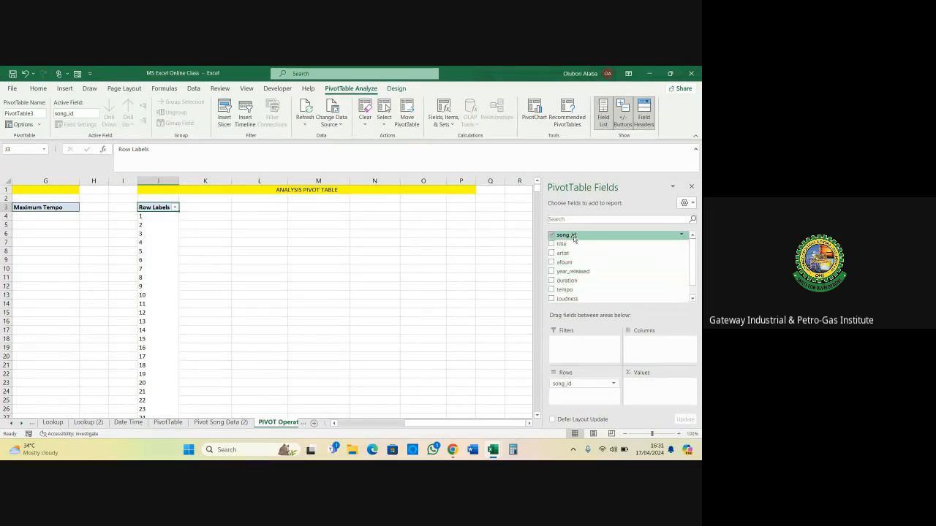
{"action": "left_click_drag", "start_coordinate": [574, 238], "coordinate": [651, 385]}
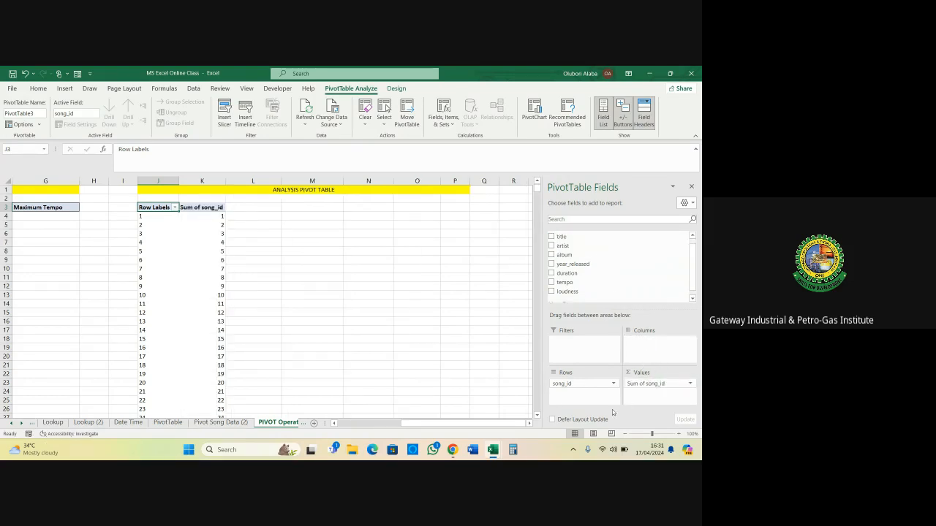
{"action": "left_click", "coordinate": [691, 384]}
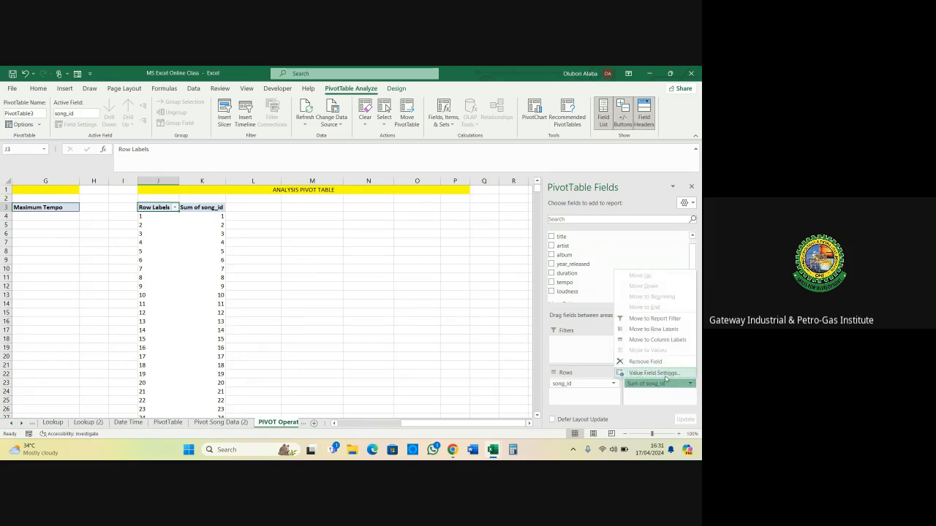
{"action": "left_click", "coordinate": [666, 374]}
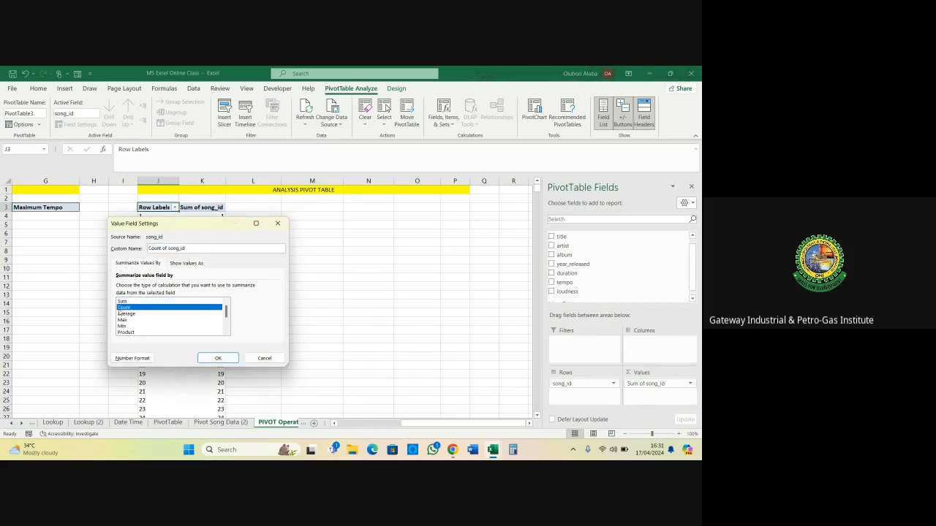
{"action": "left_click", "coordinate": [216, 359]}
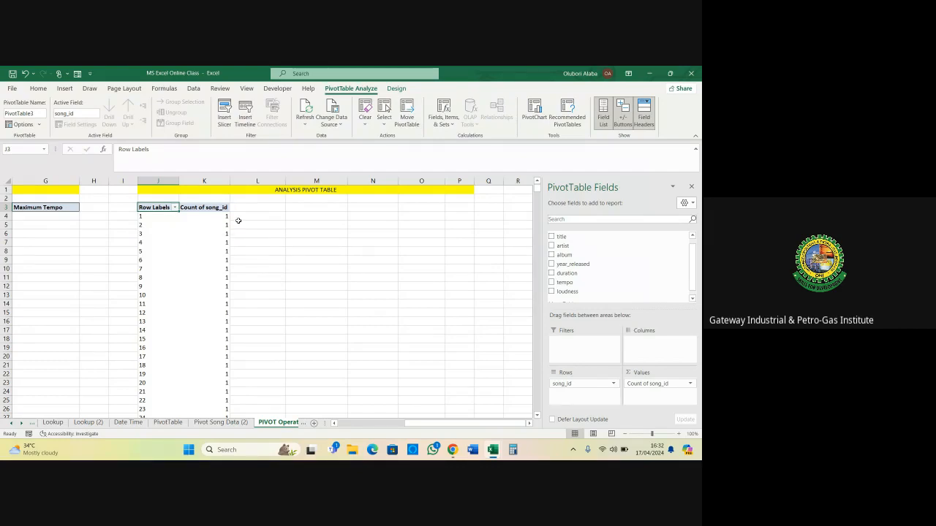
Look down the PivotTable's Count of song_id column and return to the first rows
{"action": "scroll", "coordinate": [219, 252], "scroll_direction": "down", "scroll_amount": 9}
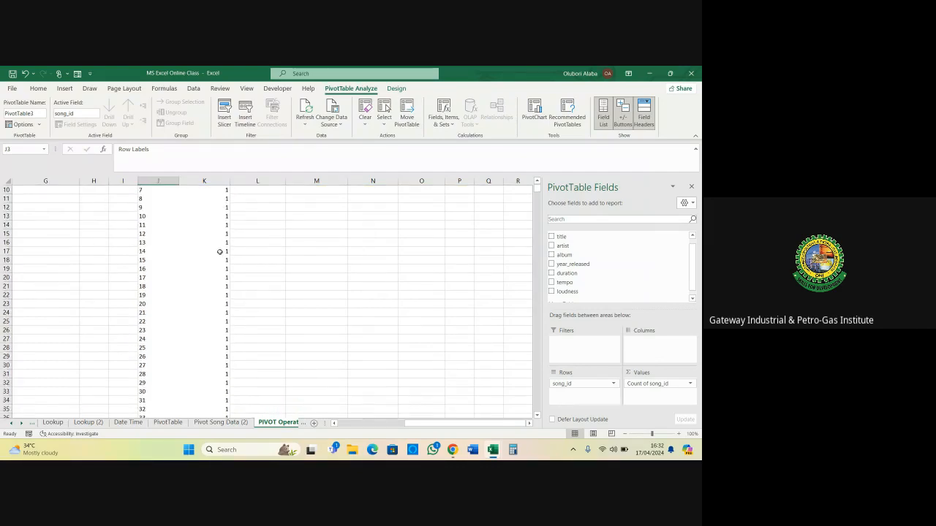
{"action": "scroll", "coordinate": [219, 251], "scroll_direction": "down", "scroll_amount": 20}
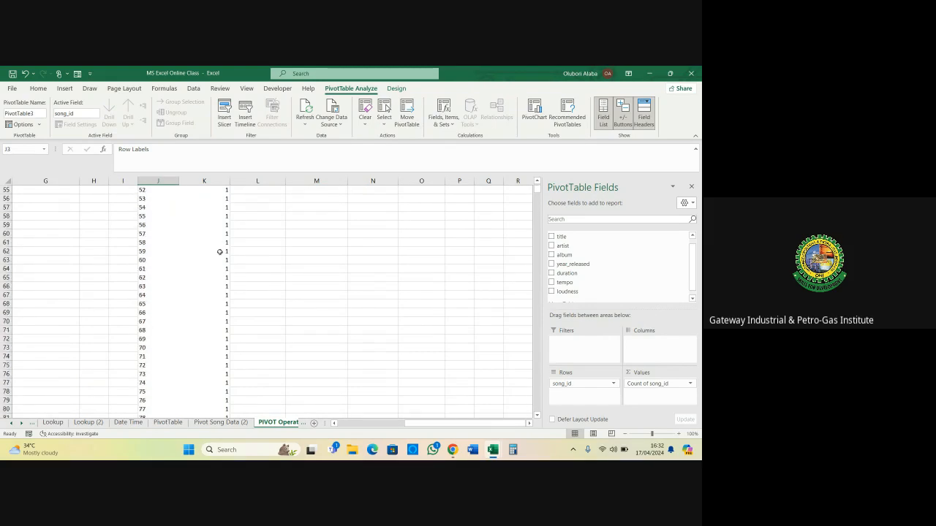
{"action": "scroll", "coordinate": [219, 252], "scroll_direction": "down", "scroll_amount": 20}
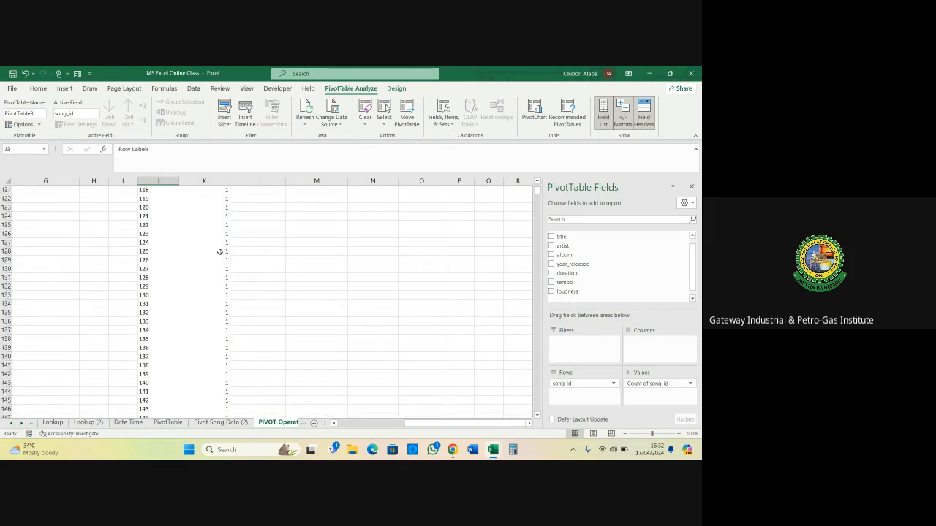
{"action": "scroll", "coordinate": [220, 251], "scroll_direction": "down", "scroll_amount": 20}
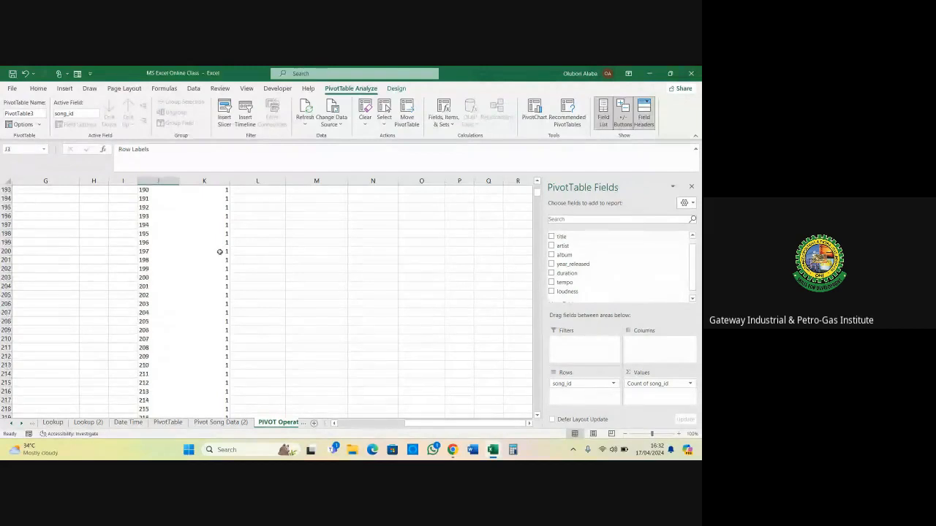
{"action": "scroll", "coordinate": [219, 251], "scroll_direction": "down", "scroll_amount": 18}
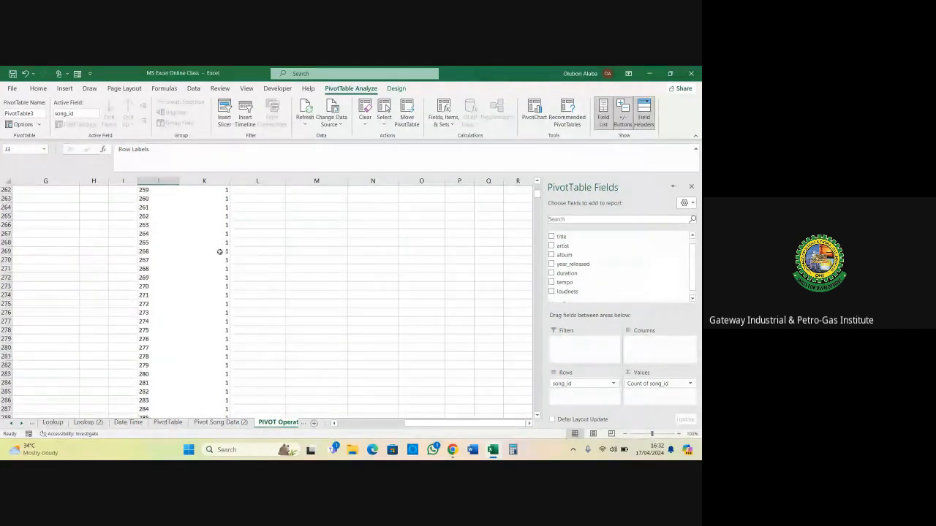
{"action": "scroll", "coordinate": [219, 252], "scroll_direction": "up", "scroll_amount": 6}
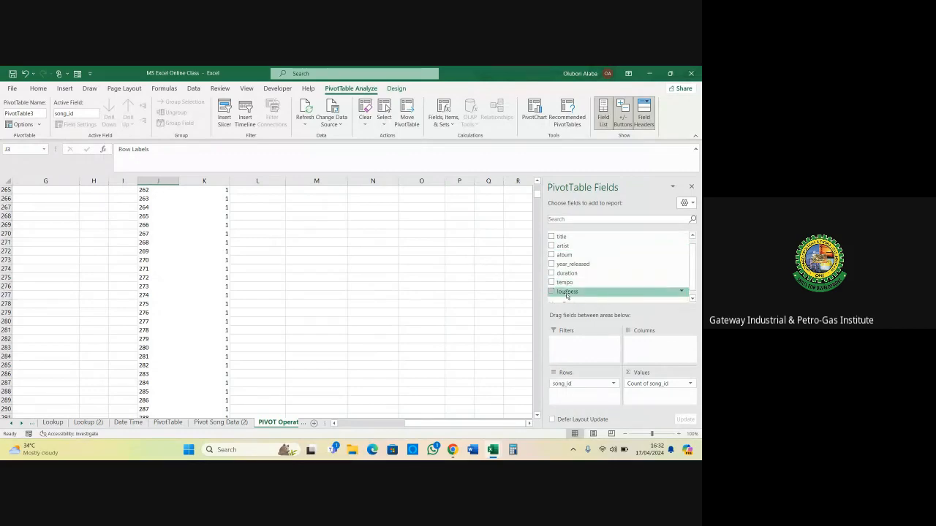
{"action": "left_click_drag", "start_coordinate": [537, 198], "coordinate": [538, 185]}
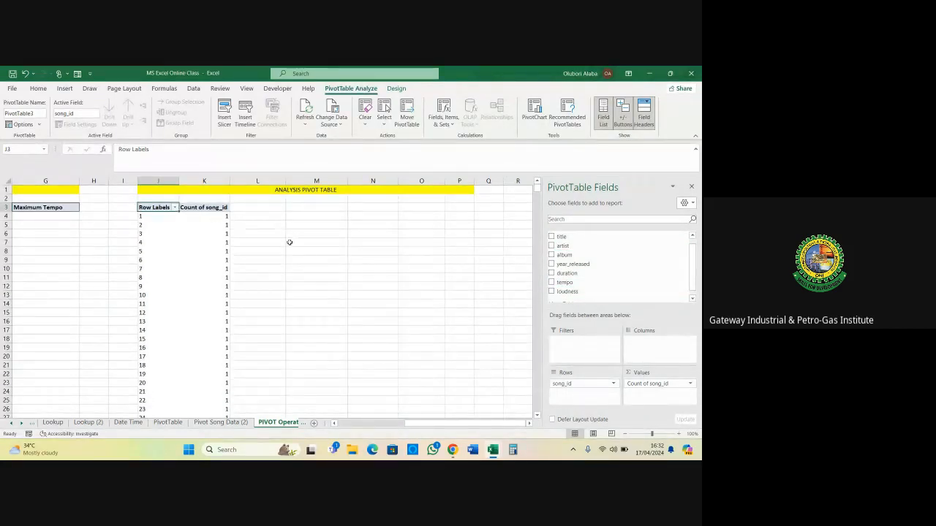
Add the tempo field to the PivotTable's Values area and summarize it by Average, matching the Average Tempo header
{"action": "left_click", "coordinate": [336, 424]}
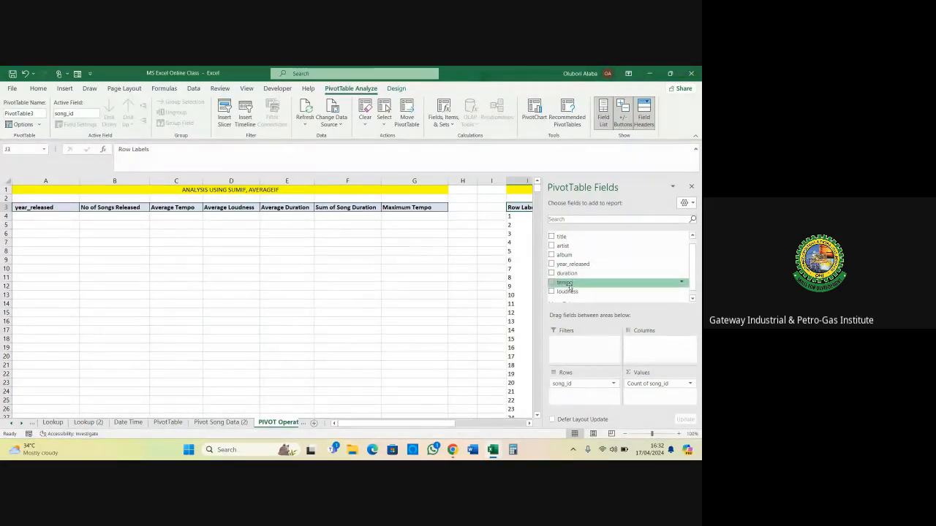
{"action": "left_click_drag", "start_coordinate": [569, 285], "coordinate": [656, 400]}
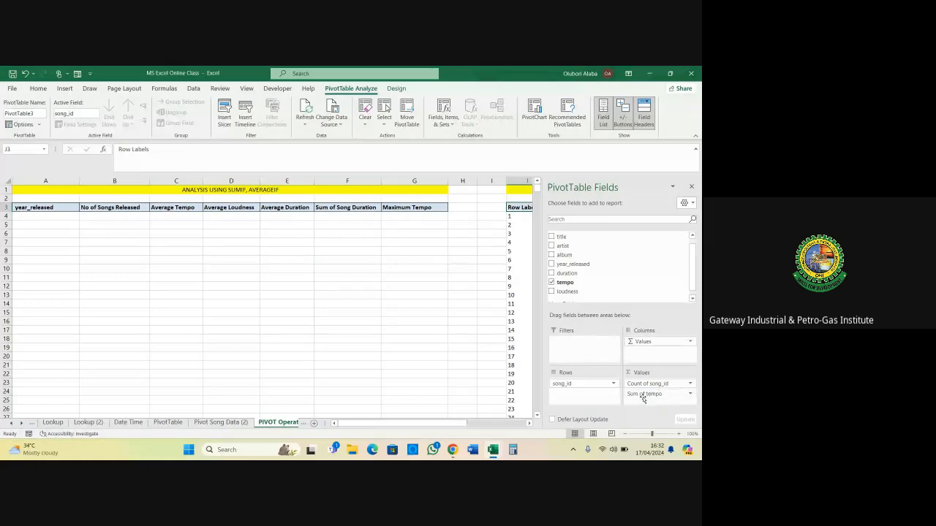
{"action": "left_click", "coordinate": [690, 394]}
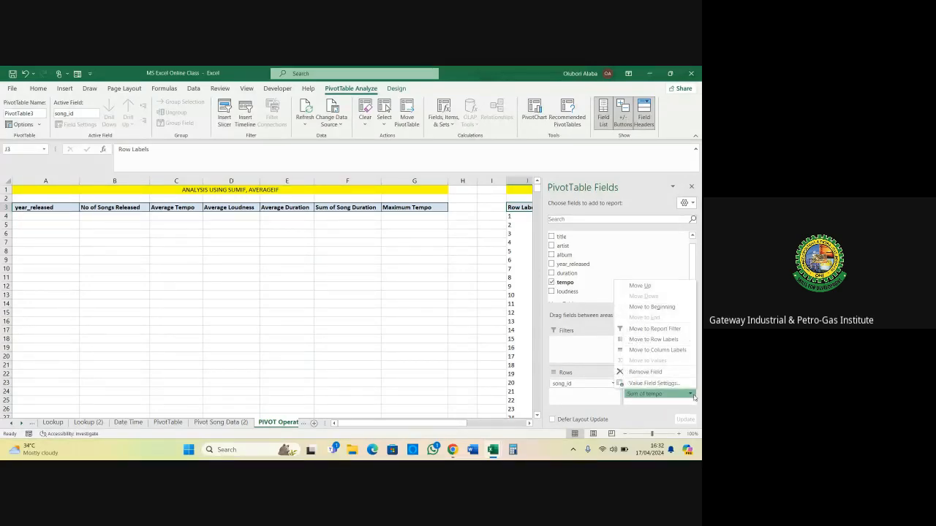
{"action": "left_click", "coordinate": [653, 383]}
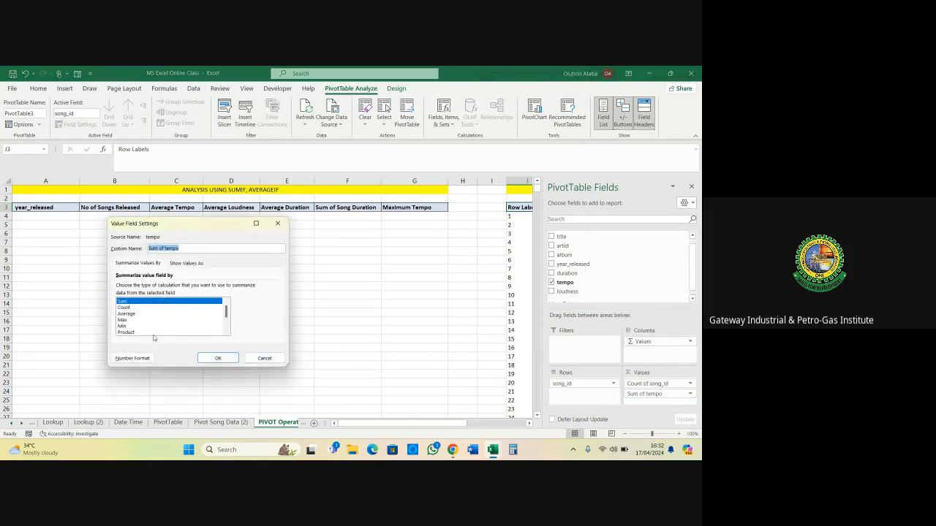
{"action": "left_click", "coordinate": [127, 315]}
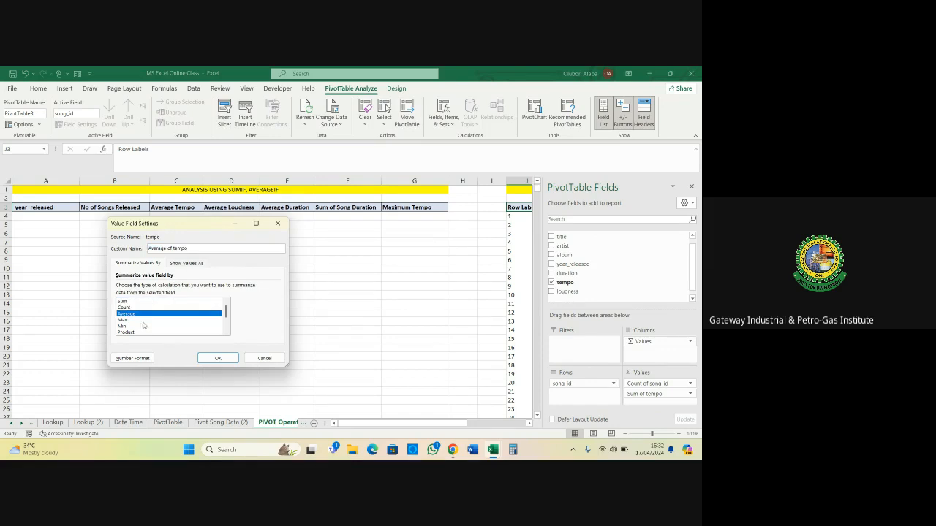
{"action": "left_click", "coordinate": [215, 357]}
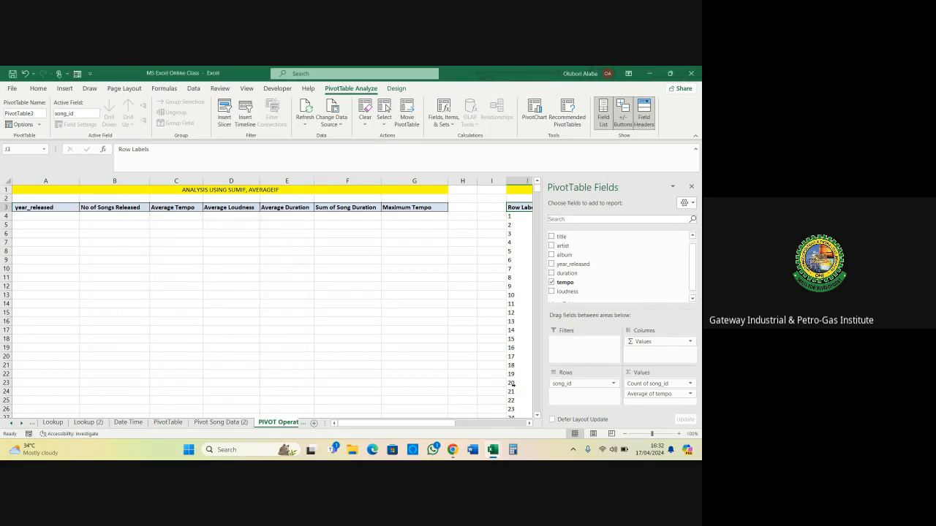
{"action": "scroll", "coordinate": [484, 378], "scroll_direction": "right", "scroll_amount": 3}
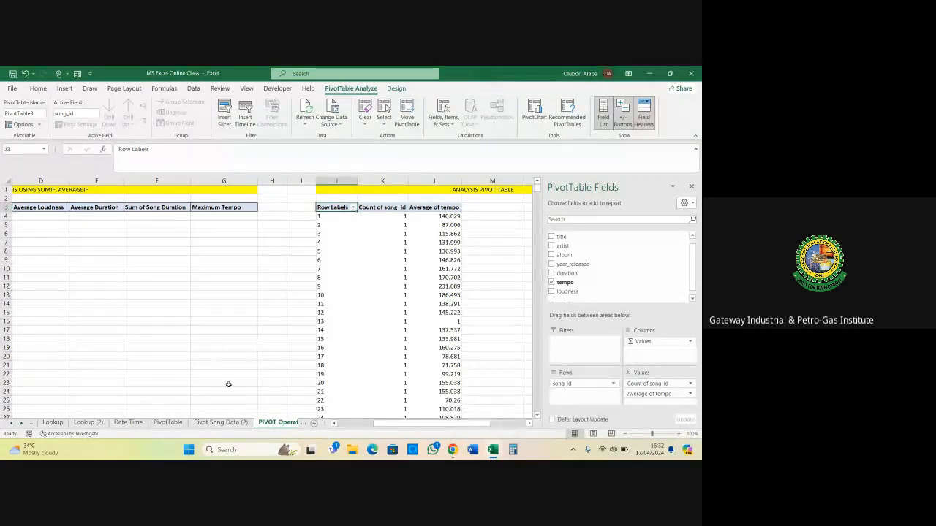
Add the loudness field to the PivotTable's Values area and summarize it by Average, matching the Average Loudness header
{"action": "left_click", "coordinate": [332, 424]}
{"action": "left_click", "coordinate": [333, 425]}
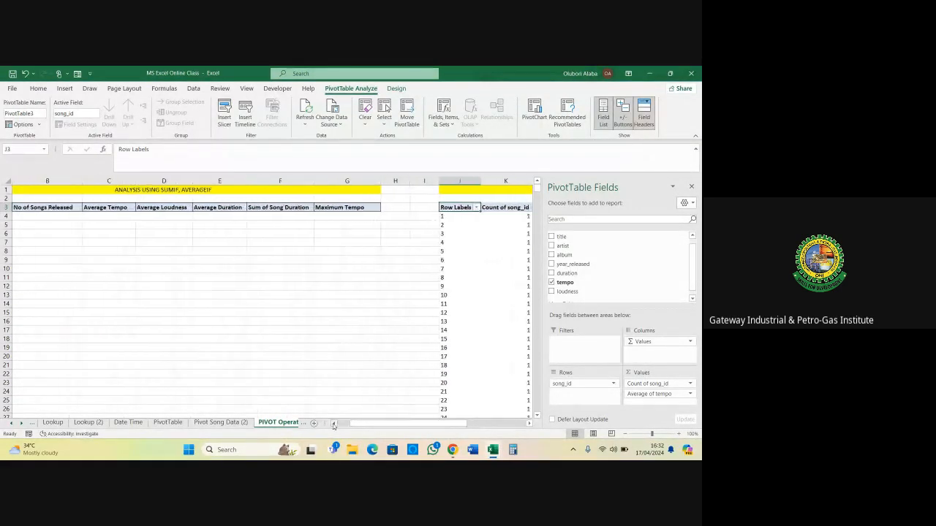
{"action": "left_click", "coordinate": [333, 425]}
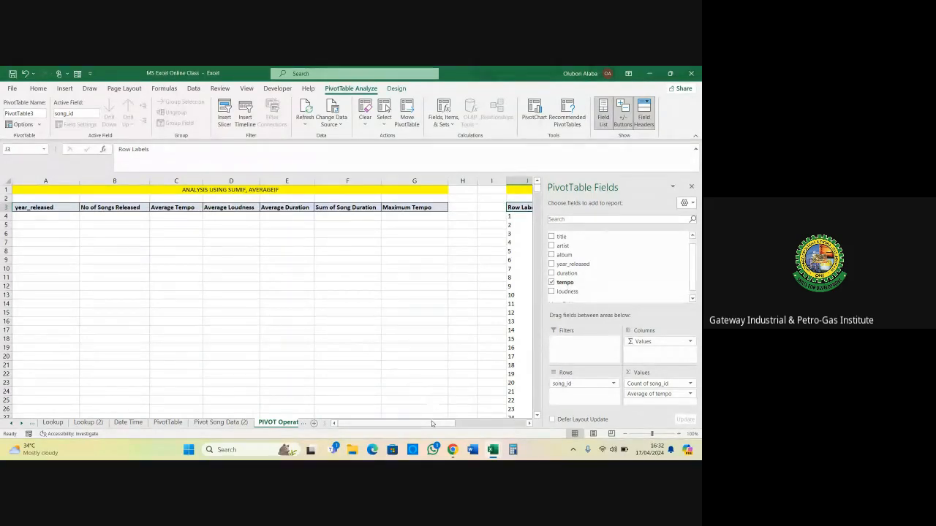
{"action": "left_click_drag", "start_coordinate": [433, 424], "coordinate": [508, 422]}
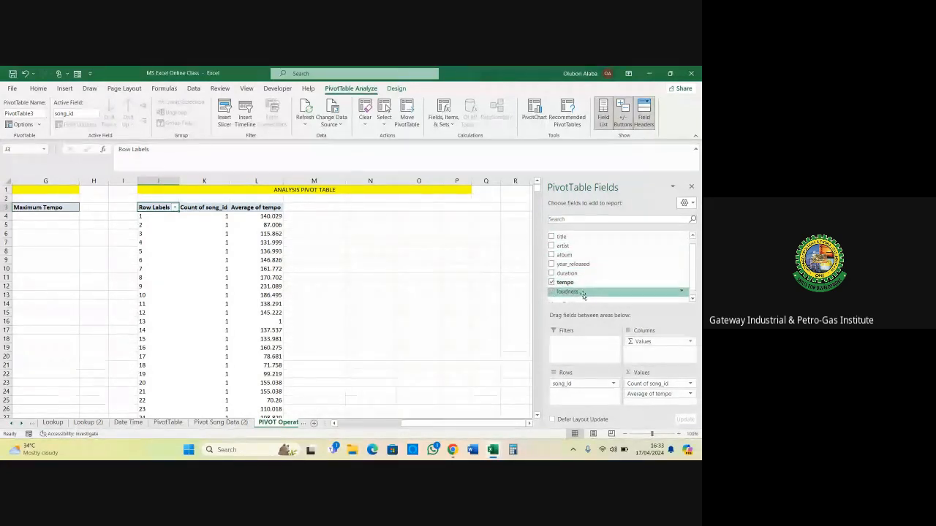
{"action": "left_click_drag", "start_coordinate": [583, 295], "coordinate": [654, 402]}
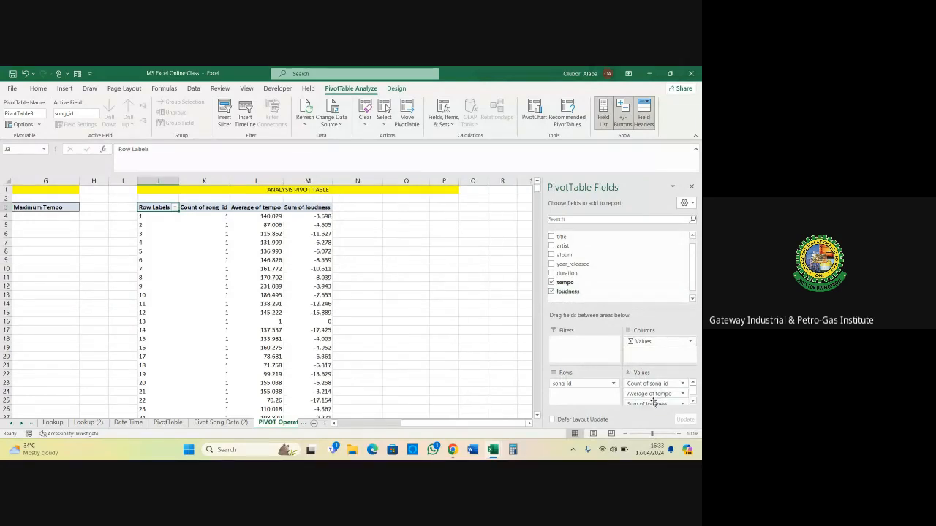
{"action": "left_click", "coordinate": [691, 401]}
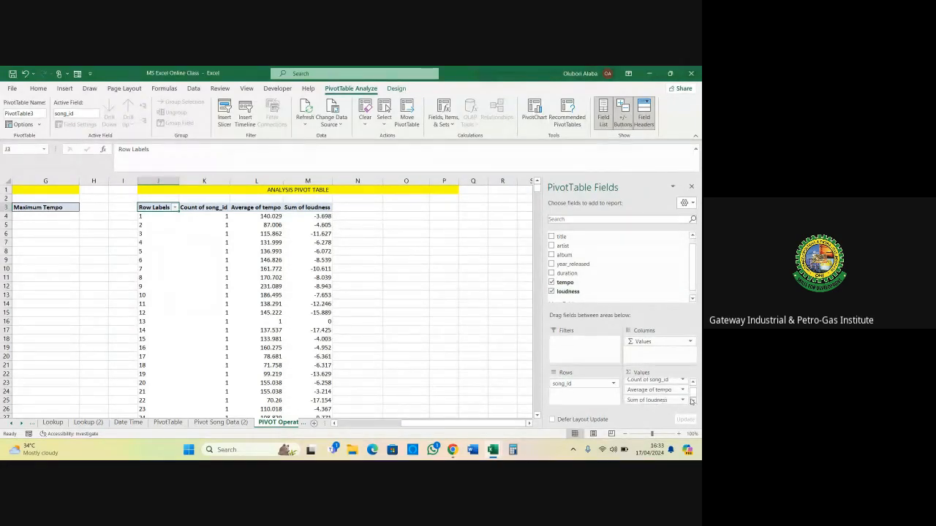
{"action": "left_click", "coordinate": [657, 400]}
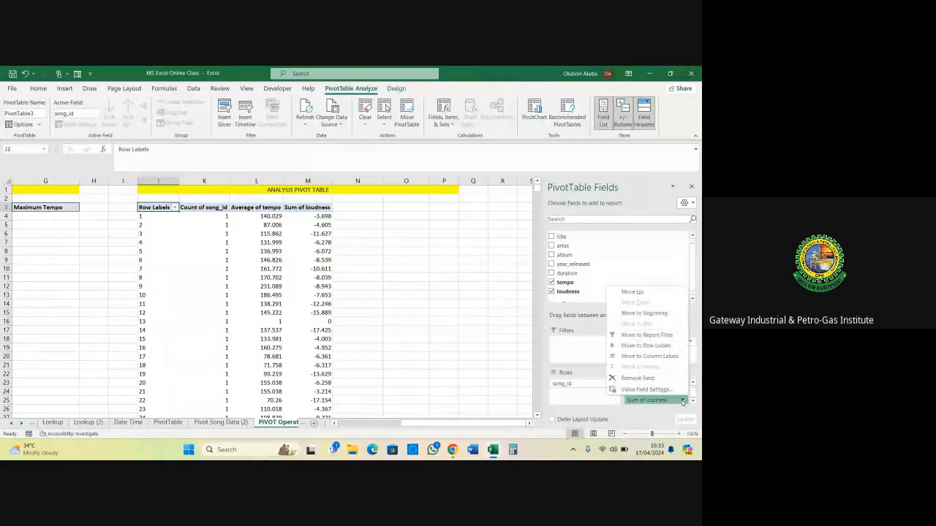
{"action": "left_click", "coordinate": [644, 389]}
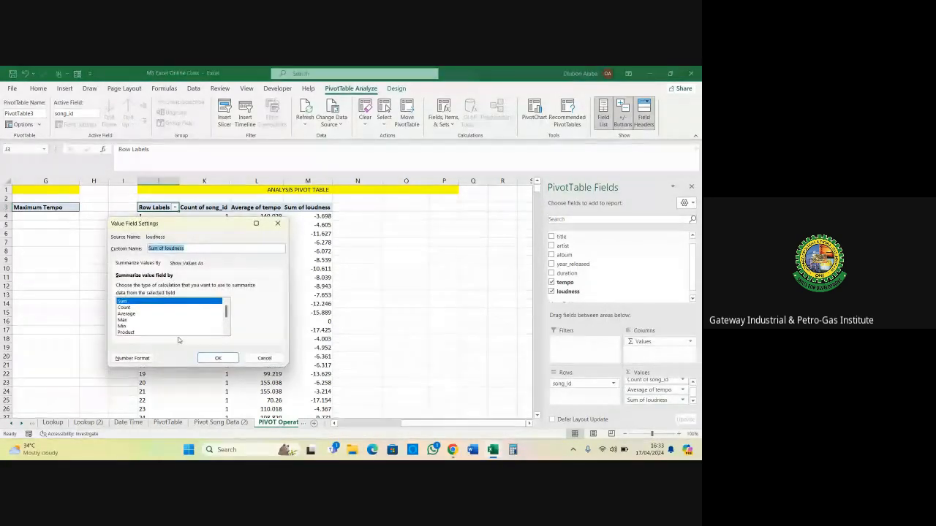
{"action": "left_click", "coordinate": [126, 314]}
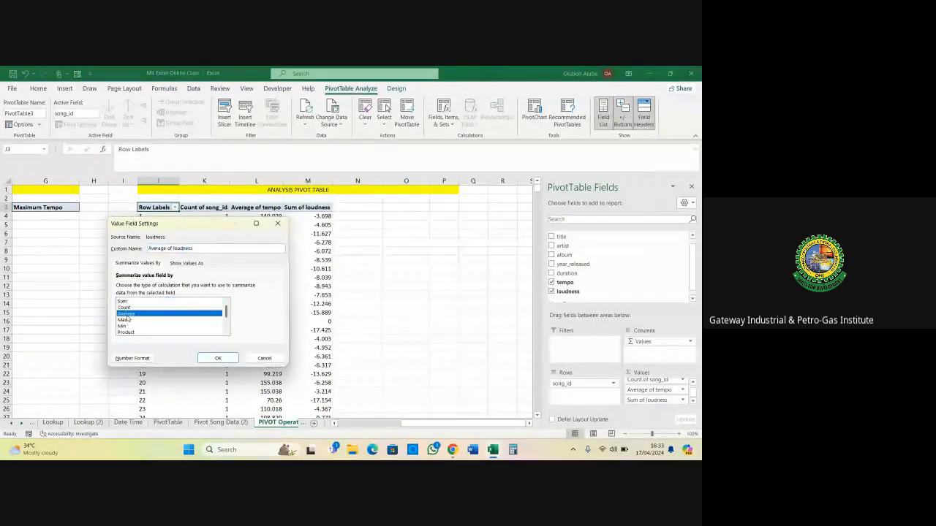
{"action": "left_click", "coordinate": [218, 358]}
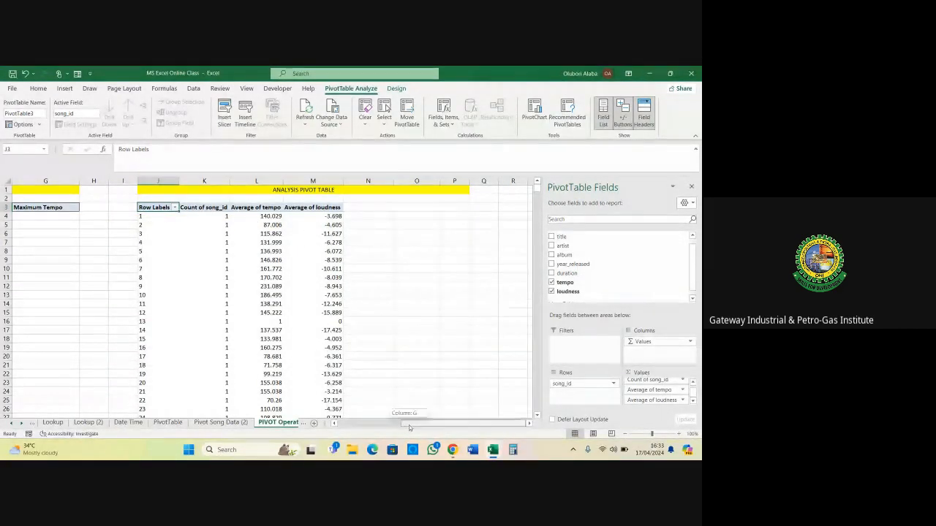
Add duration to the PivotTable's Values area between the tempo and loudness averages and summarize it by Average, matching the Average Duration header
{"action": "left_click_drag", "start_coordinate": [409, 425], "coordinate": [343, 429]}
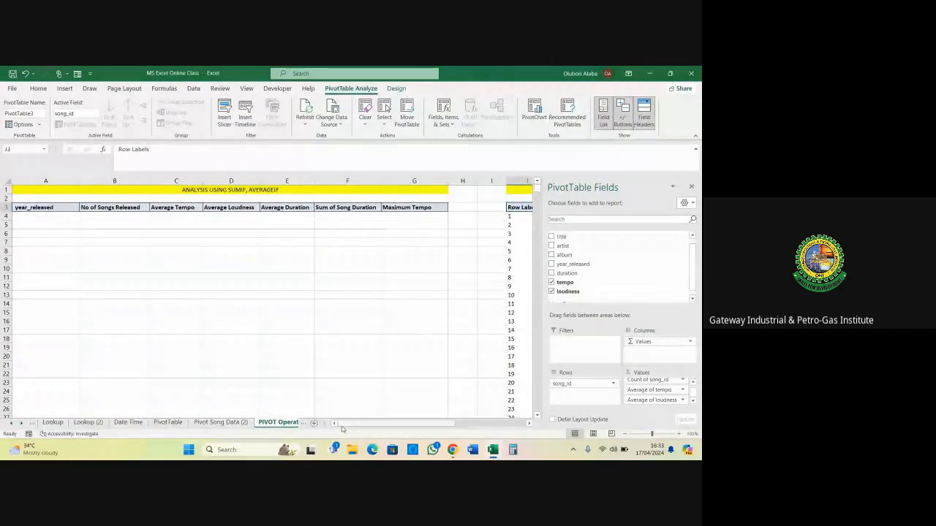
{"action": "left_click", "coordinate": [287, 181]}
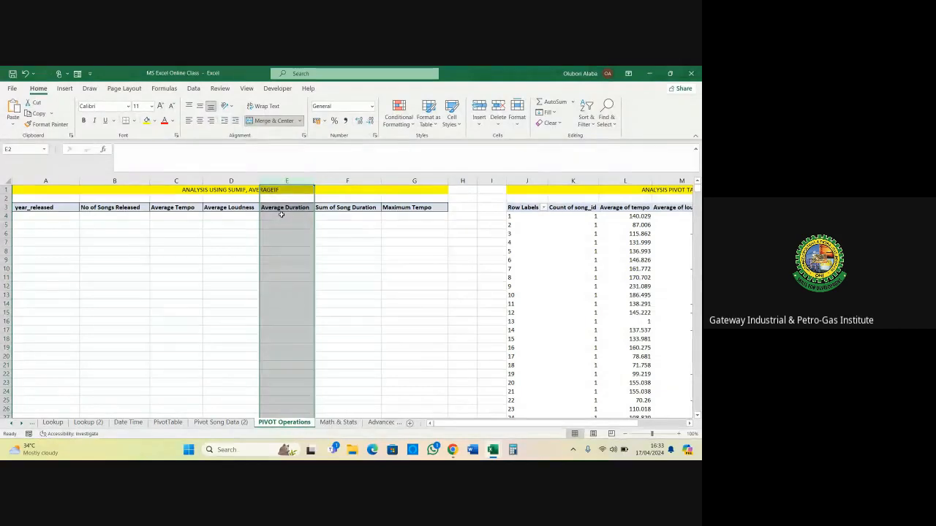
{"action": "left_click_drag", "start_coordinate": [498, 427], "coordinate": [548, 425]}
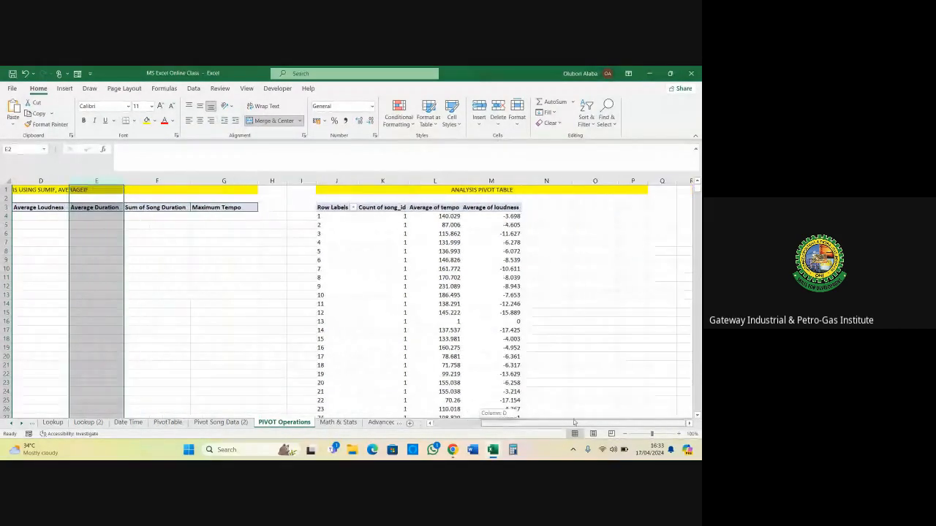
{"action": "left_click", "coordinate": [493, 219]}
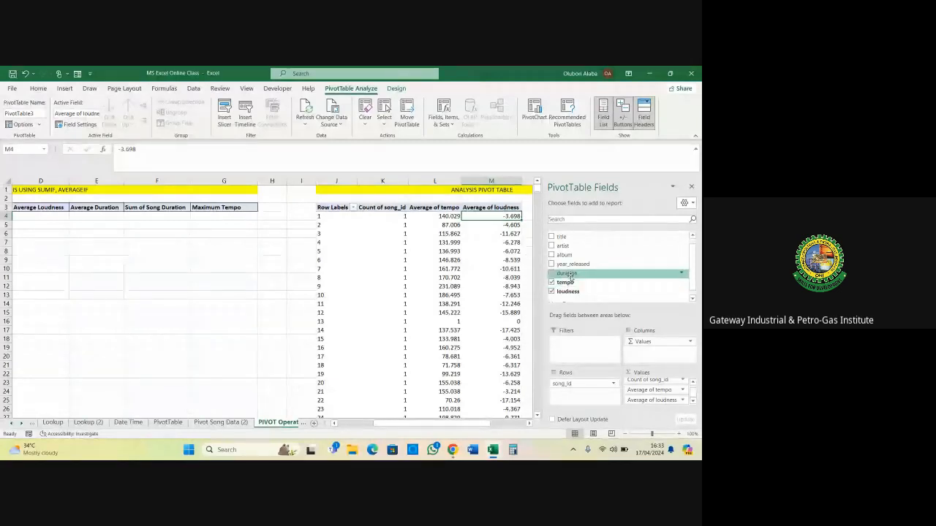
{"action": "left_click_drag", "start_coordinate": [570, 274], "coordinate": [661, 402]}
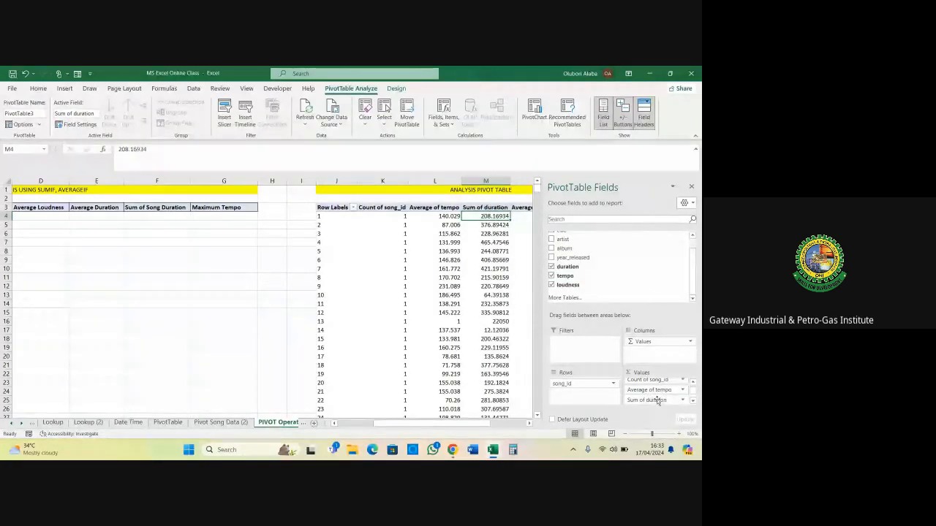
{"action": "left_click", "coordinate": [693, 402]}
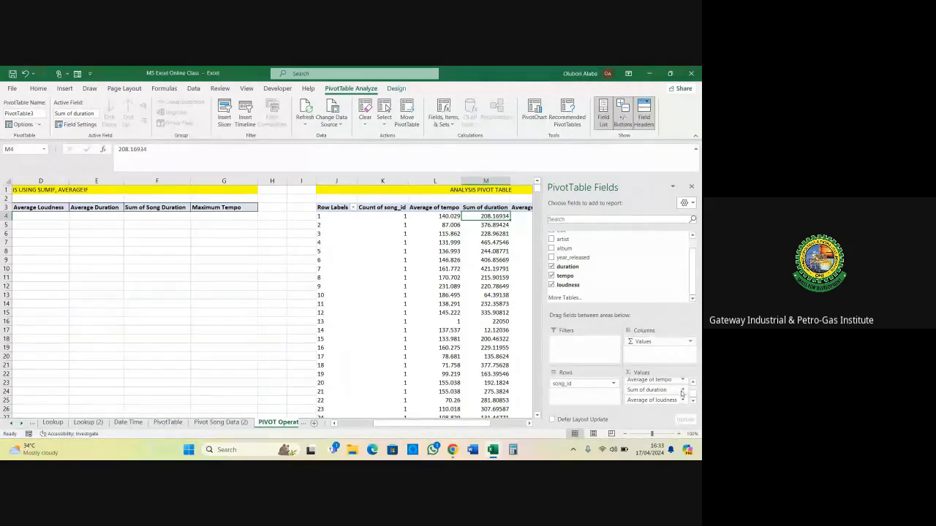
{"action": "left_click", "coordinate": [683, 390]}
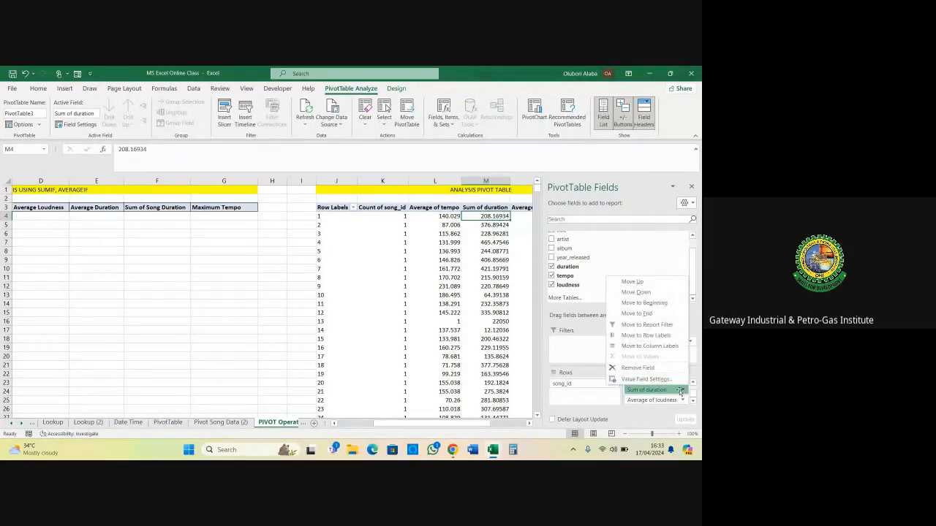
{"action": "left_click", "coordinate": [644, 379]}
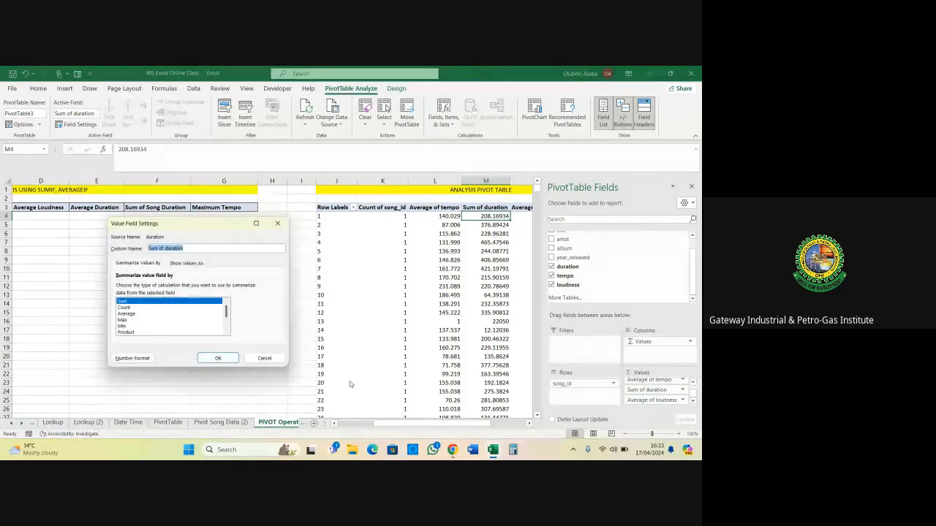
{"action": "left_click", "coordinate": [126, 314]}
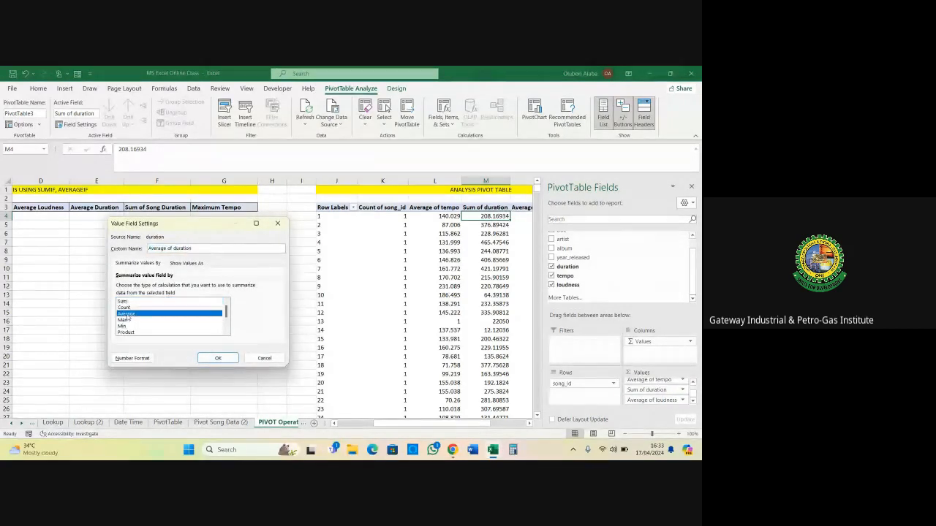
{"action": "left_click", "coordinate": [218, 357]}
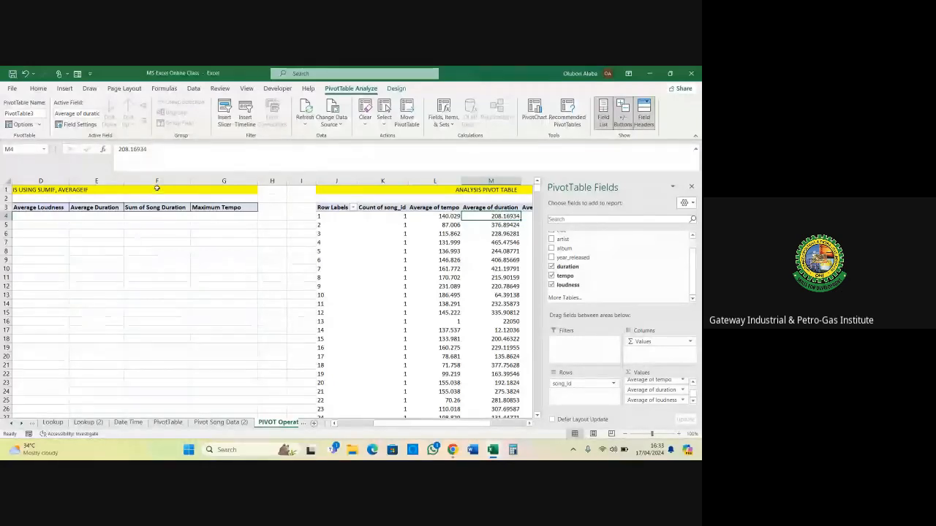
Add duration a second time at the end of the PivotTable's Values area, summarized by Sum, matching the Sum of Song Duration header
{"action": "left_click", "coordinate": [157, 181]}
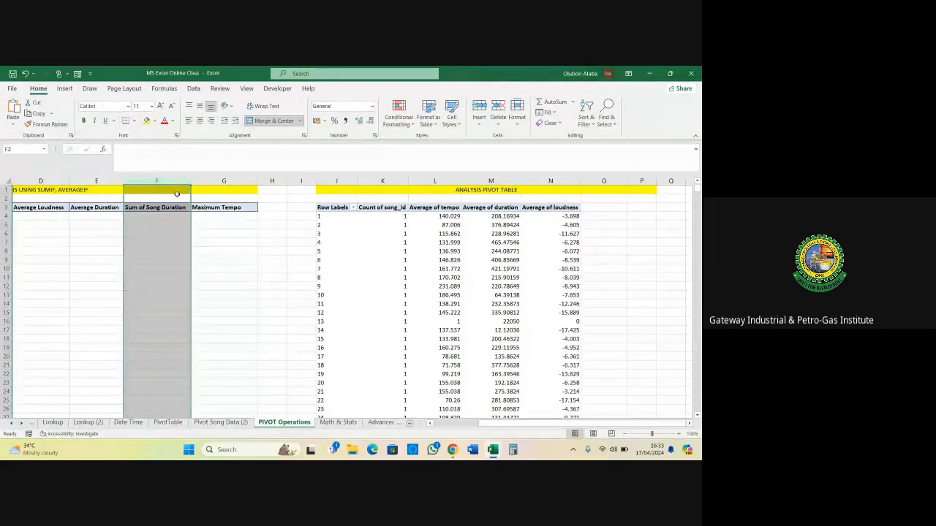
{"action": "left_click", "coordinate": [559, 216]}
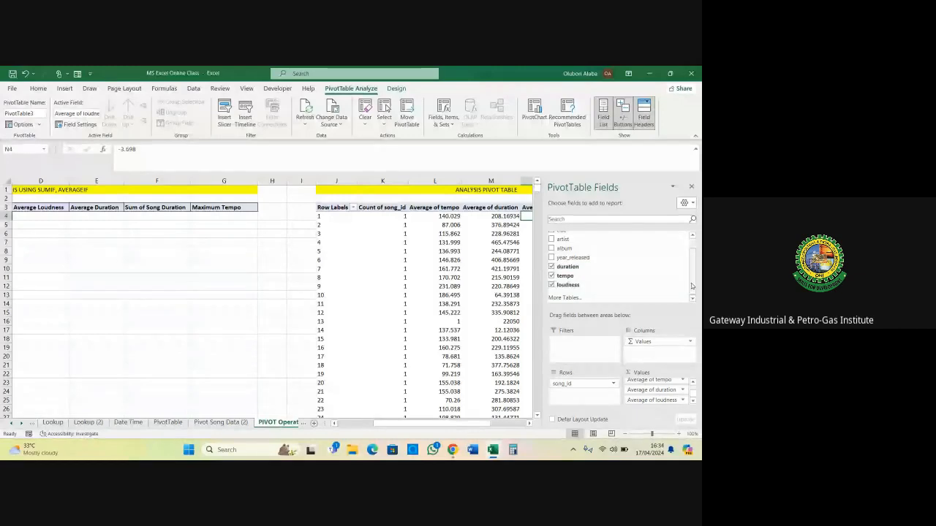
{"action": "left_click_drag", "start_coordinate": [692, 287], "coordinate": [689, 267]}
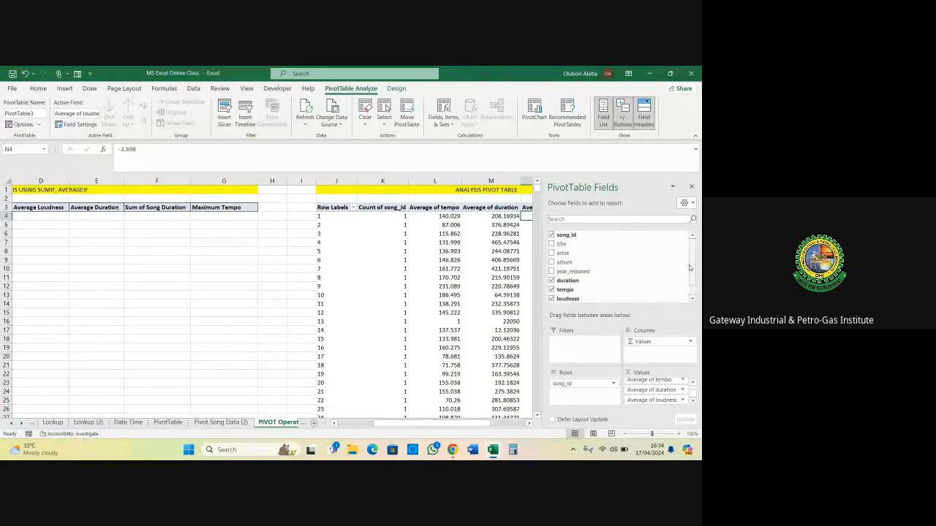
{"action": "scroll", "coordinate": [692, 270], "scroll_direction": "down", "scroll_amount": 1}
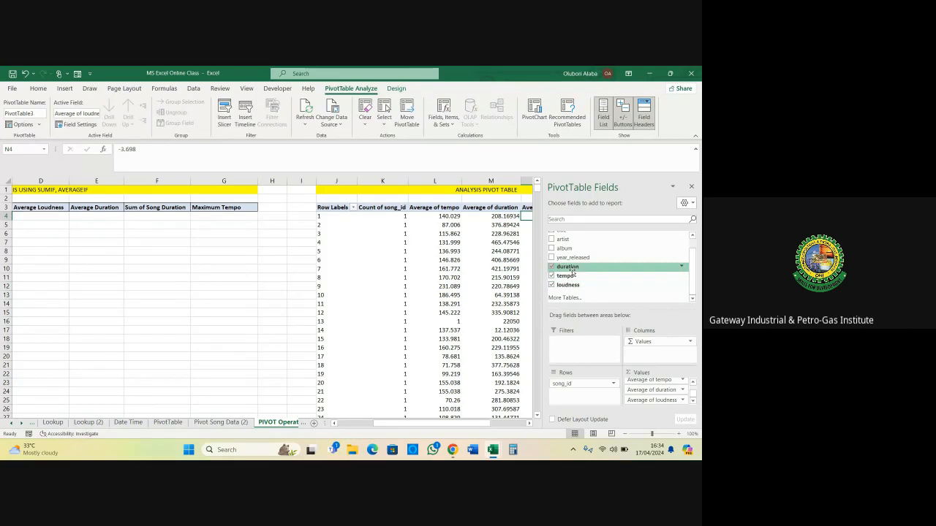
{"action": "left_click_drag", "start_coordinate": [572, 270], "coordinate": [676, 403]}
{"action": "left_click", "coordinate": [692, 402]}
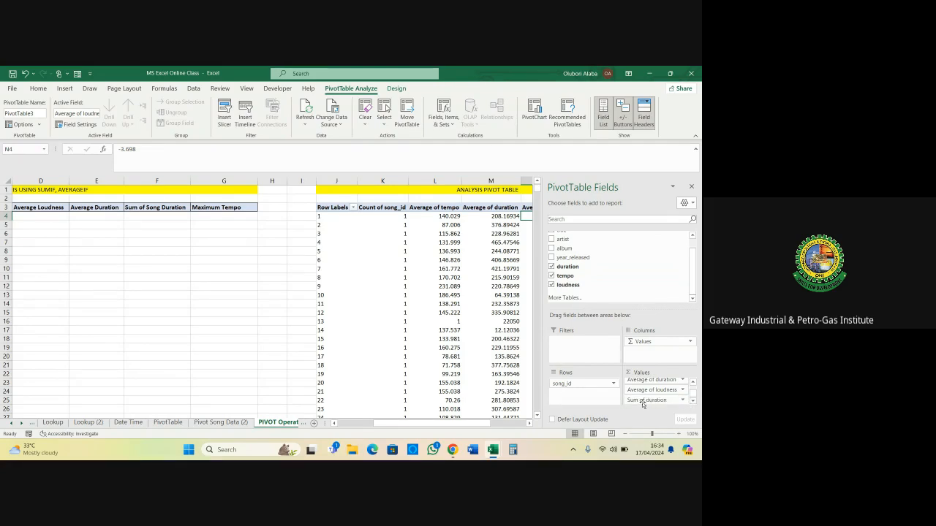
{"action": "left_click", "coordinate": [687, 401]}
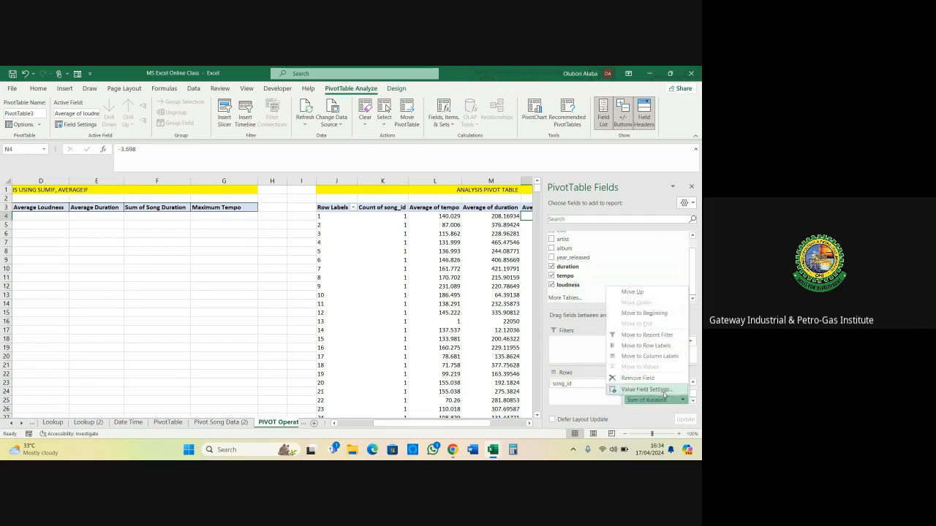
{"action": "left_click", "coordinate": [664, 395]}
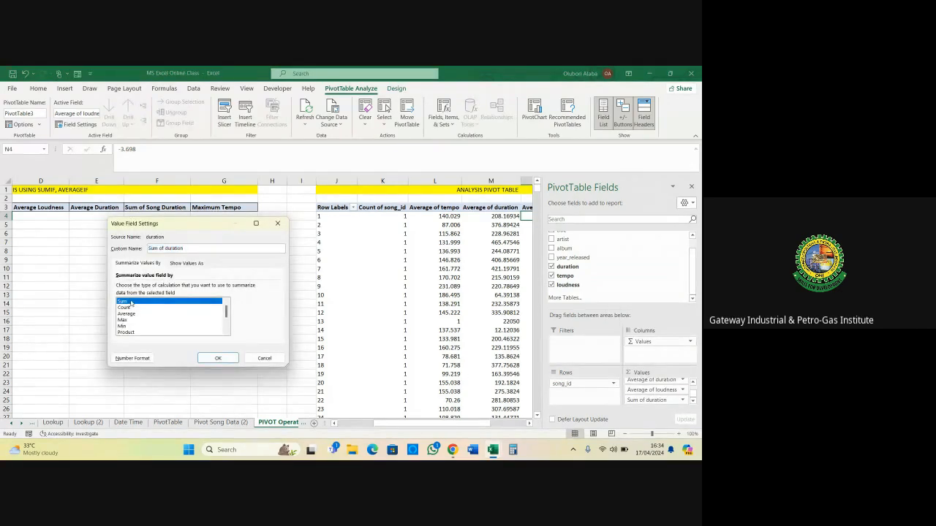
{"action": "left_click", "coordinate": [215, 358]}
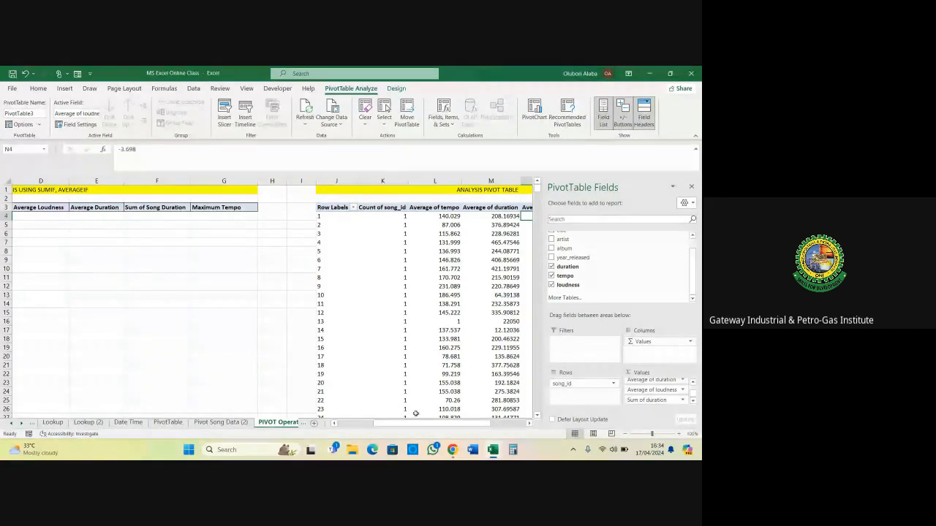
{"action": "left_click", "coordinate": [529, 424]}
{"action": "left_click", "coordinate": [528, 424]}
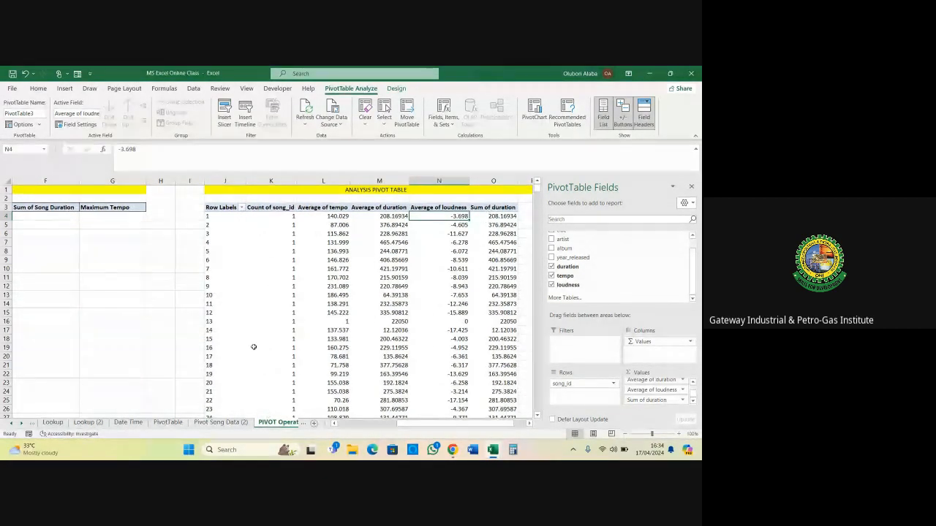
Add tempo a second time to the PivotTable's Values area, between the loudness average and the duration sum
{"action": "left_click", "coordinate": [529, 424]}
{"action": "left_click", "coordinate": [528, 424]}
{"action": "scroll", "coordinate": [689, 249], "scroll_direction": "up", "scroll_amount": 2}
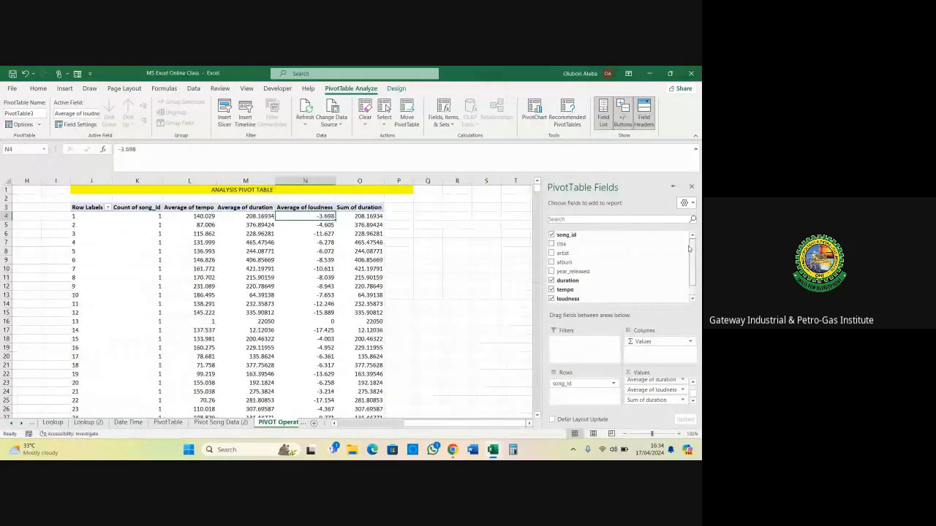
{"action": "scroll", "coordinate": [691, 256], "scroll_direction": "down", "scroll_amount": 2}
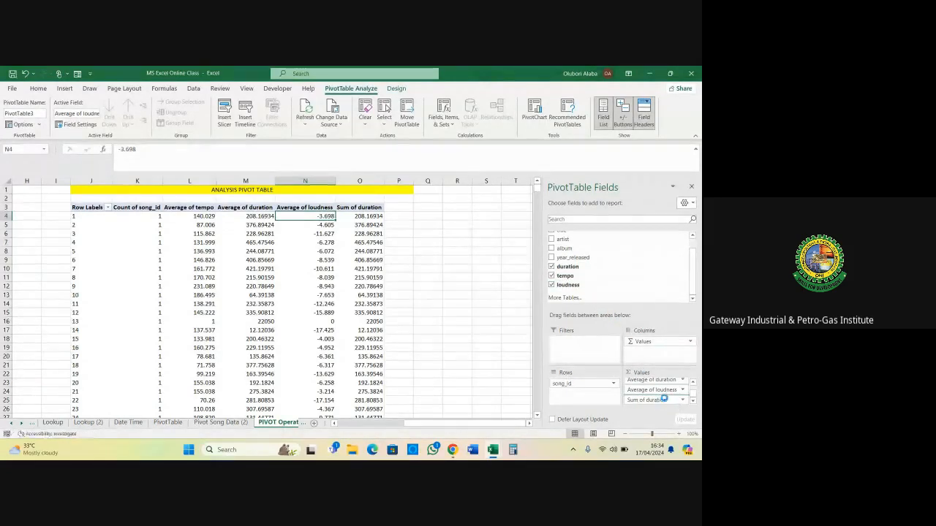
{"action": "left_click", "coordinate": [693, 402]}
{"action": "left_click", "coordinate": [692, 402]}
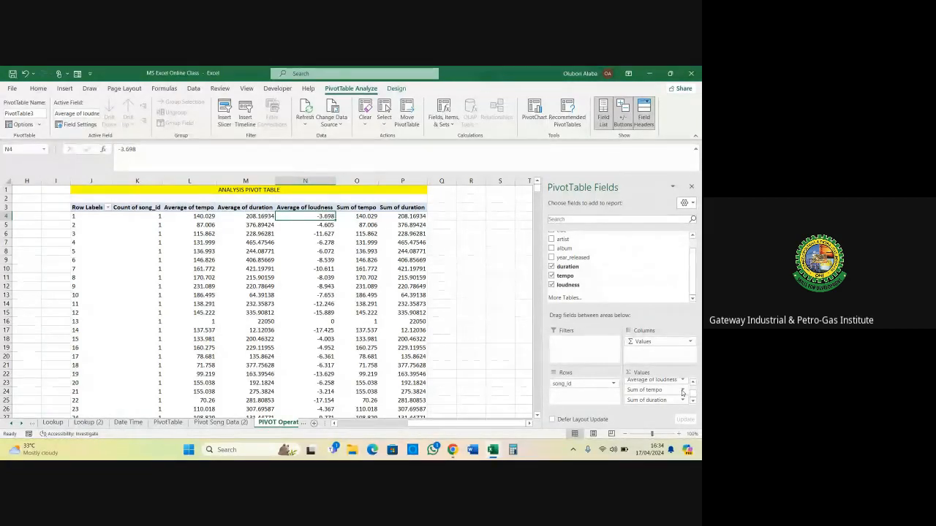
Summarize the second tempo field by Max to match the Maximum Tempo header, and close the PivotTable field list
{"action": "left_click", "coordinate": [682, 391]}
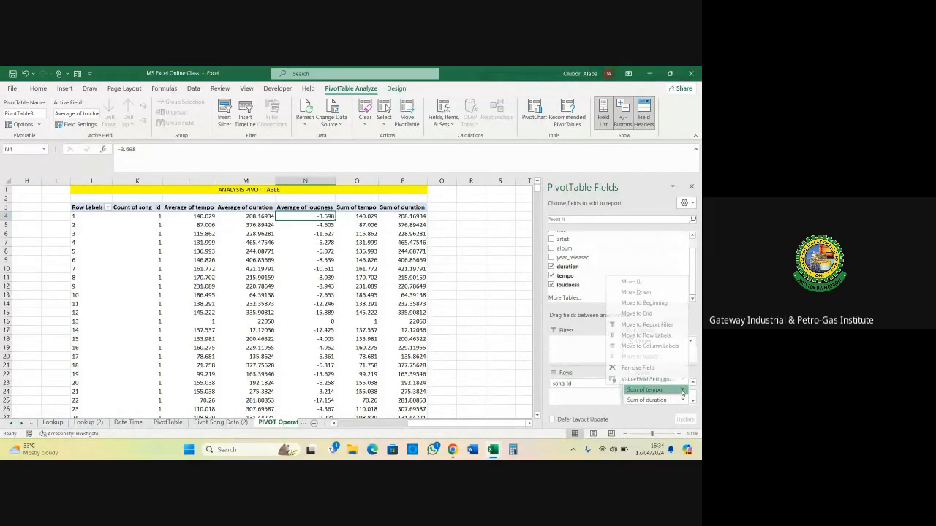
{"action": "left_click", "coordinate": [647, 380]}
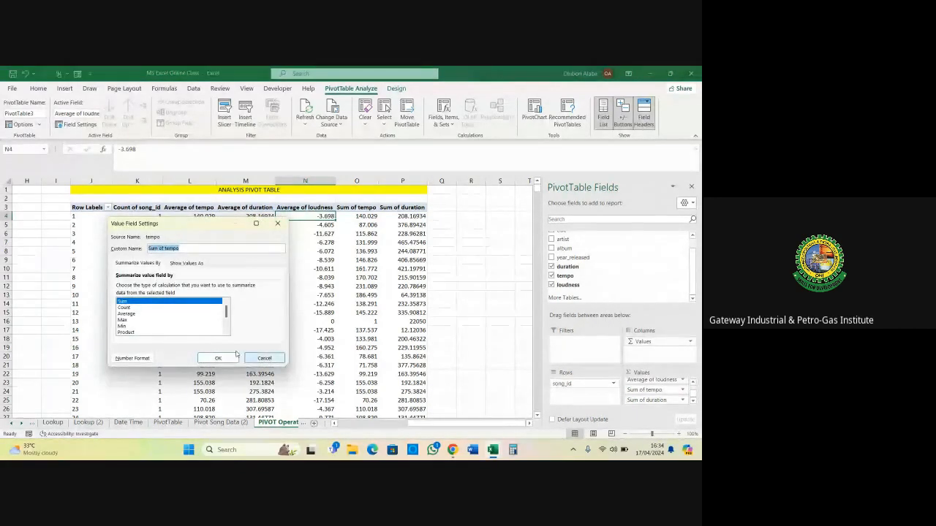
{"action": "left_click", "coordinate": [122, 320]}
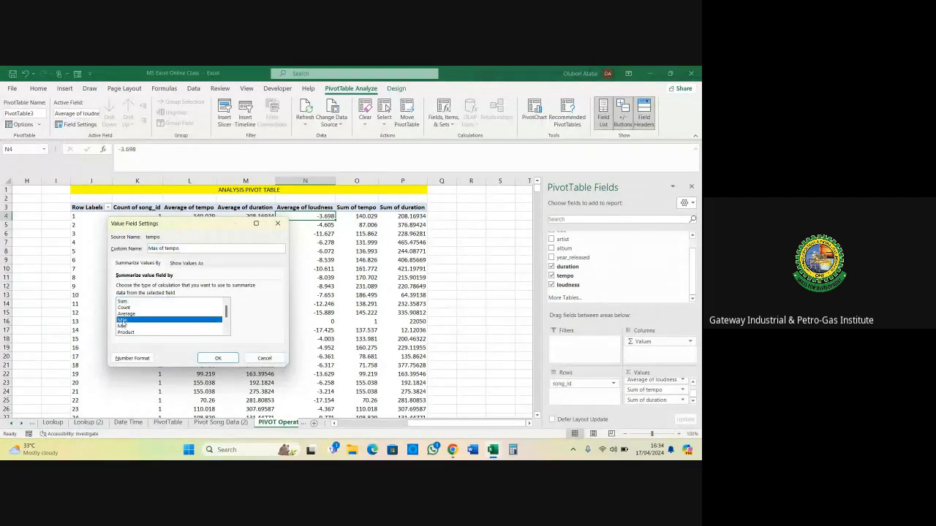
{"action": "left_click", "coordinate": [219, 357]}
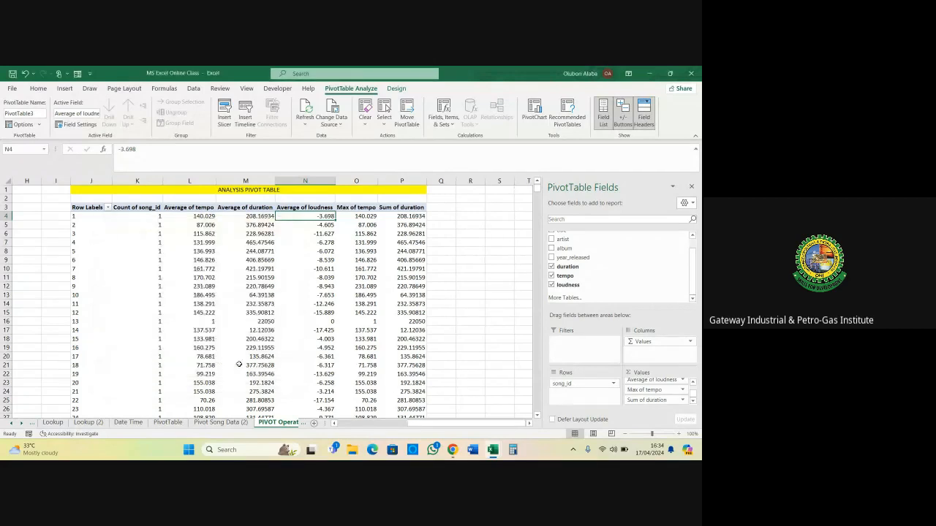
{"action": "left_click", "coordinate": [349, 314]}
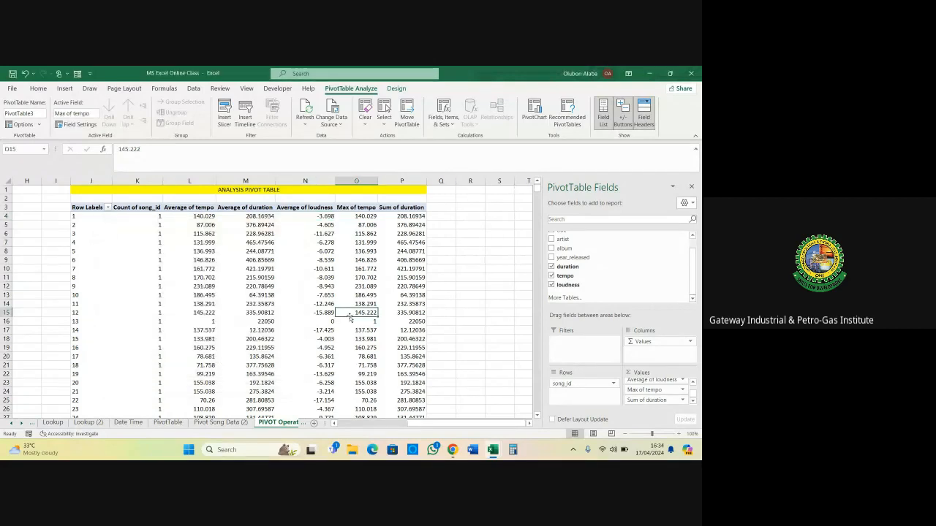
{"action": "left_click", "coordinate": [690, 189]}
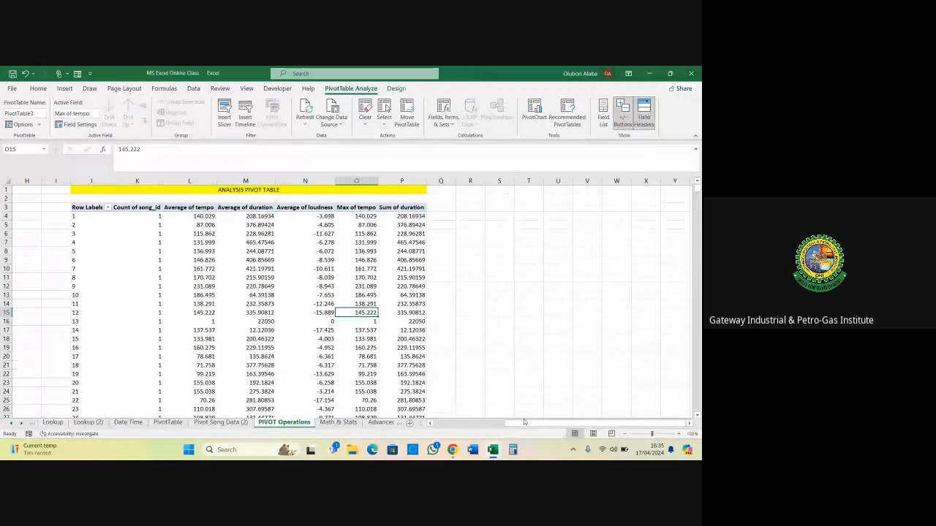
Examine the analysis pivot table from its first row to the grand total, including the Count of song_id column
{"action": "left_click_drag", "start_coordinate": [516, 430], "coordinate": [484, 427]}
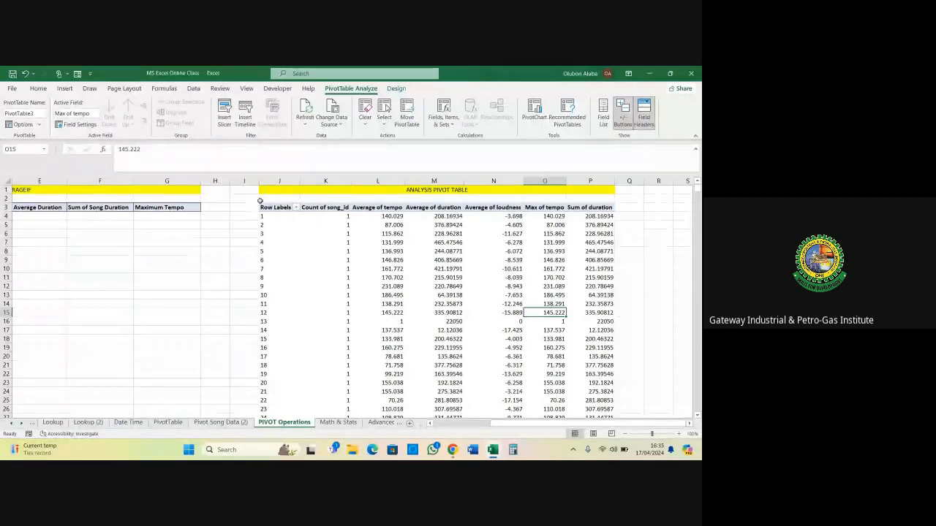
{"action": "left_click_drag", "start_coordinate": [245, 198], "coordinate": [589, 338]}
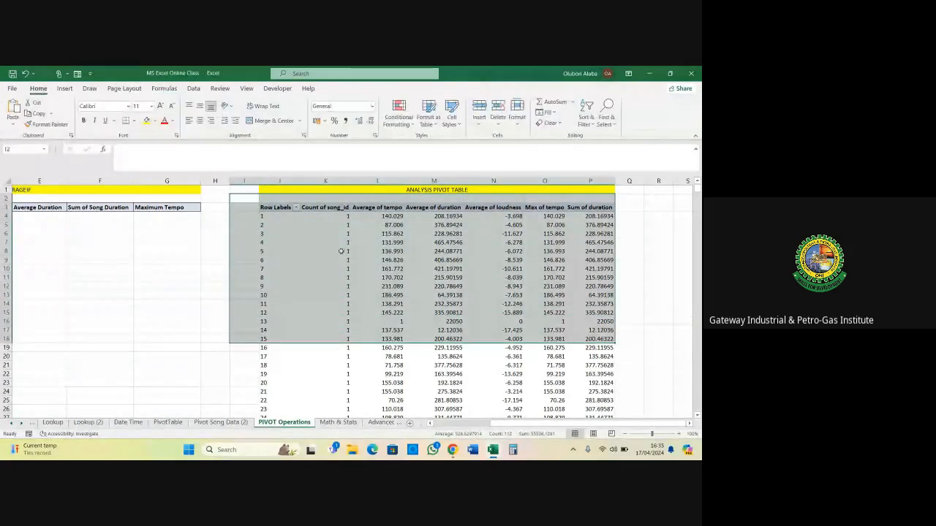
{"action": "left_click", "coordinate": [263, 217]}
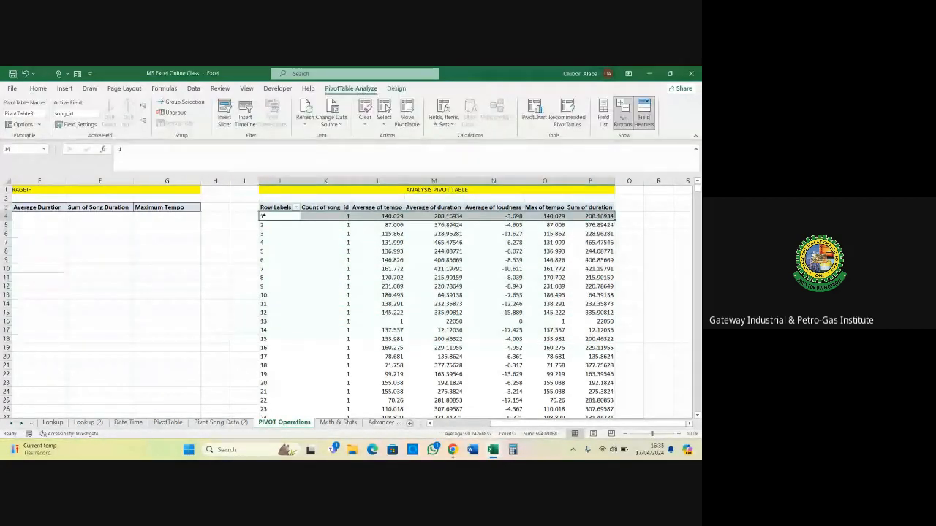
{"action": "key", "text": "ctrl+shift+Down"}
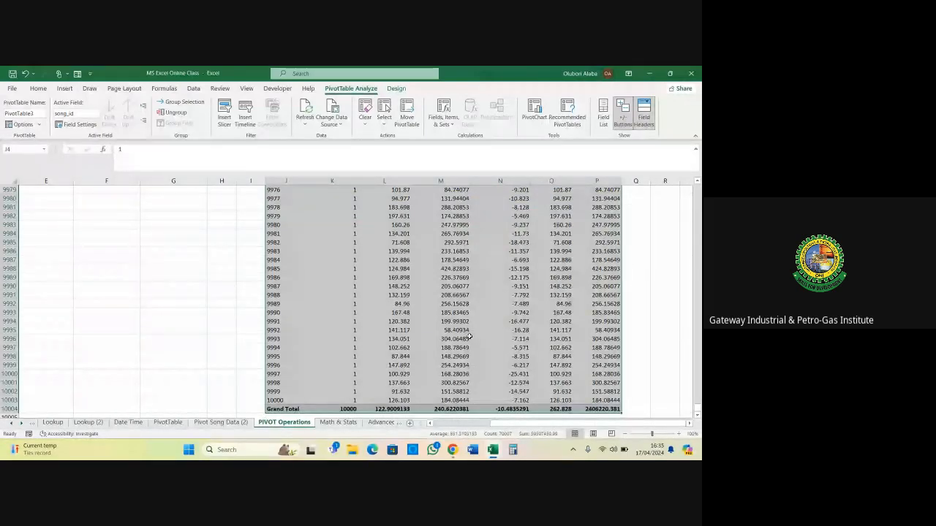
{"action": "left_click", "coordinate": [440, 373]}
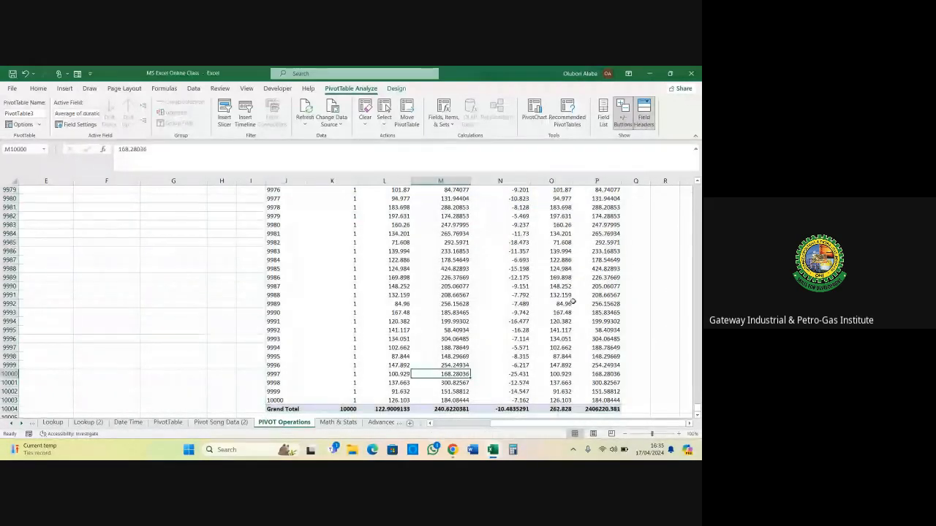
{"action": "left_click_drag", "start_coordinate": [698, 408], "coordinate": [698, 190]}
{"action": "left_click", "coordinate": [264, 219]}
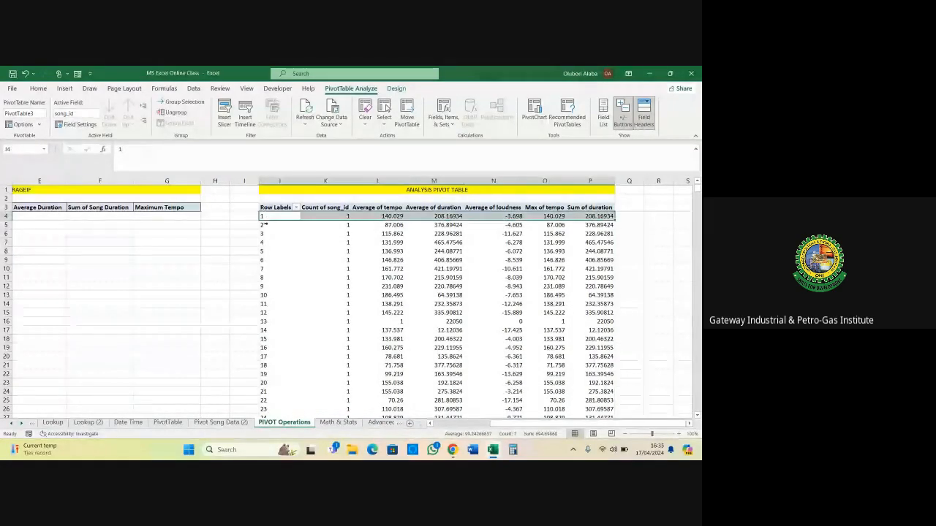
{"action": "left_click", "coordinate": [334, 207]}
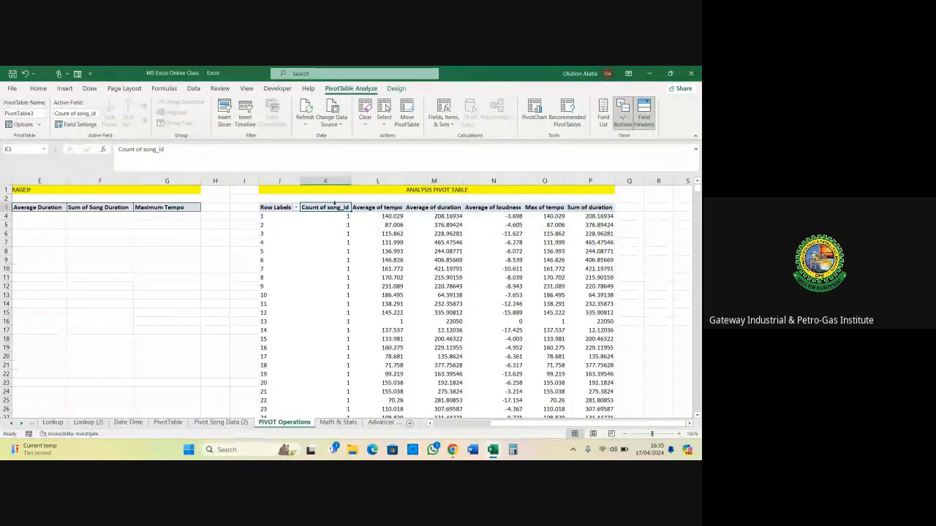
{"action": "key", "text": "ctrl+shift+Down"}
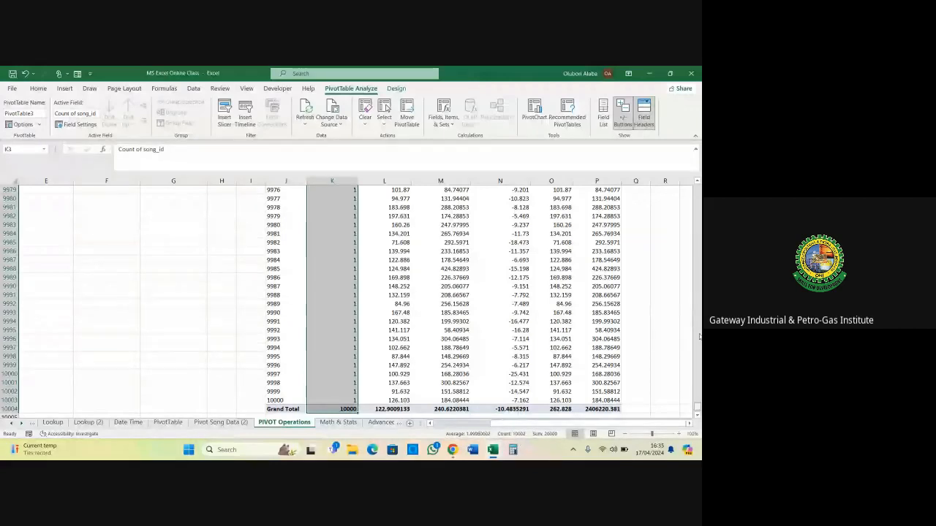
{"action": "left_click_drag", "start_coordinate": [698, 406], "coordinate": [697, 189]}
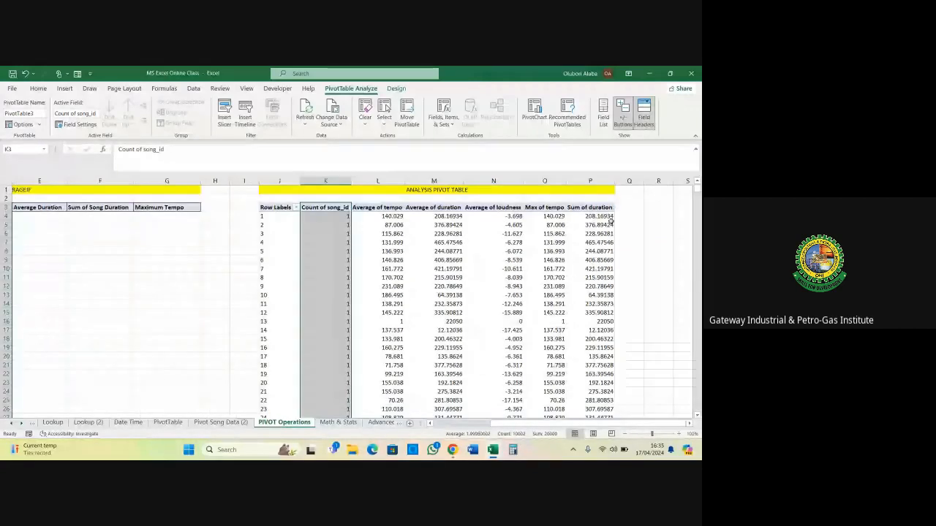
{"action": "left_click", "coordinate": [434, 268]}
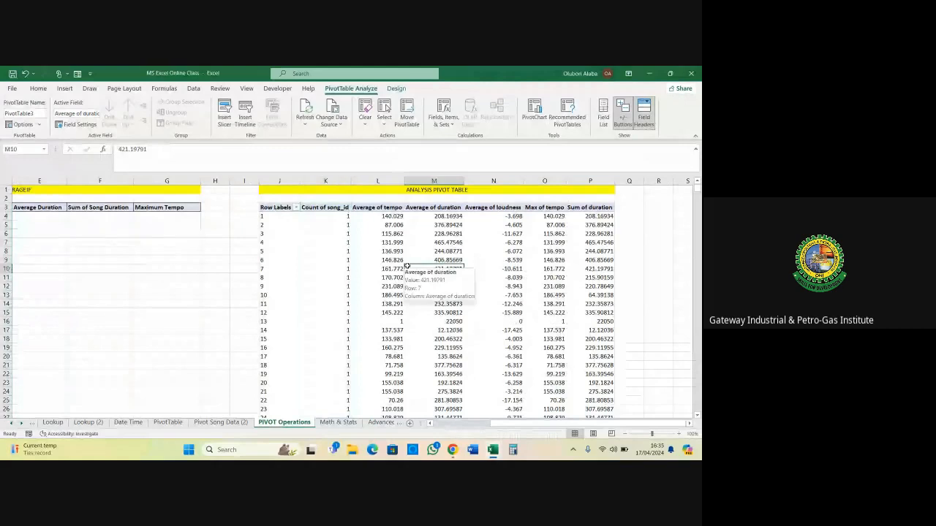
Review the sorting and value filter options of the pivot table's Row Labels without applying any
{"action": "left_click", "coordinate": [297, 207]}
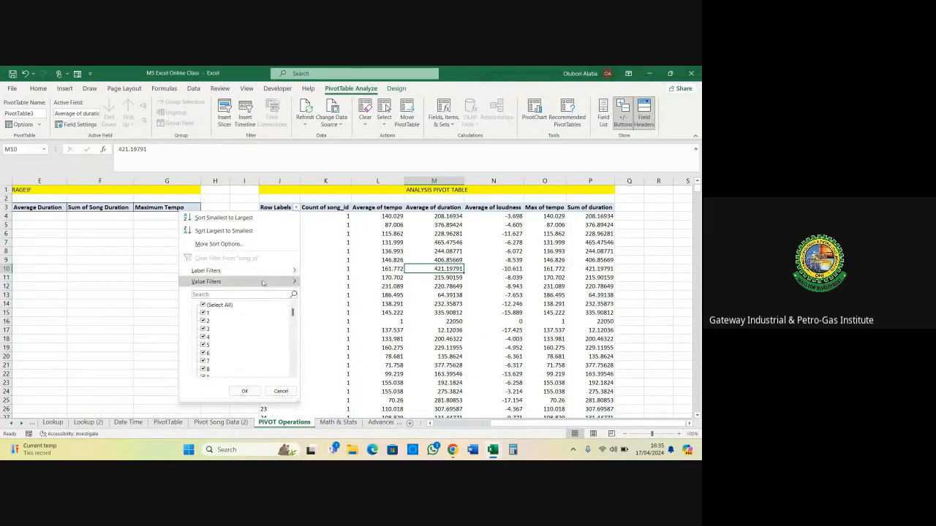
{"action": "mouse_move", "coordinate": [245, 286]}
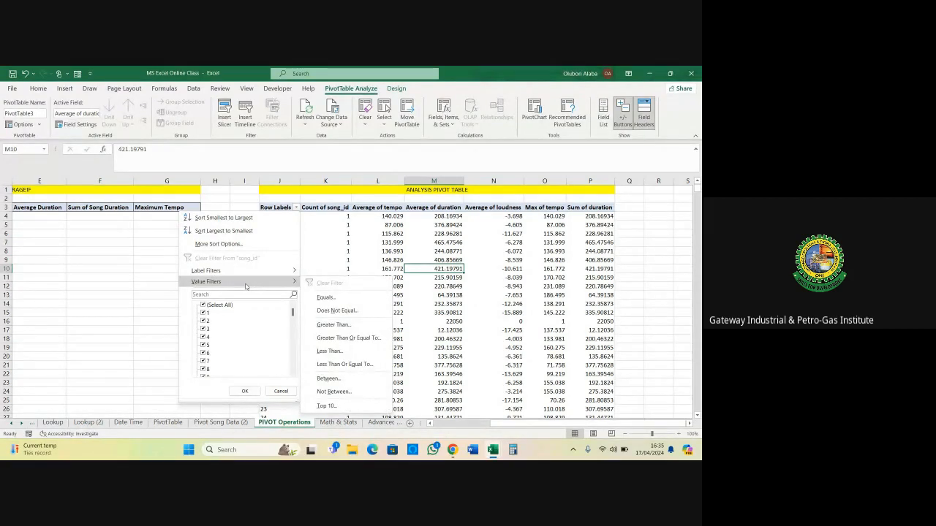
{"action": "left_click", "coordinate": [158, 265]}
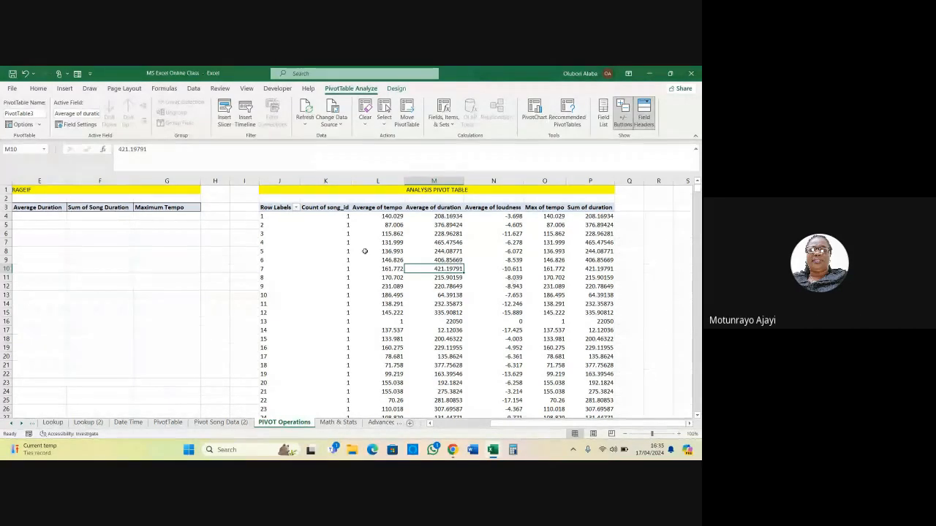
{"action": "left_click", "coordinate": [296, 208]}
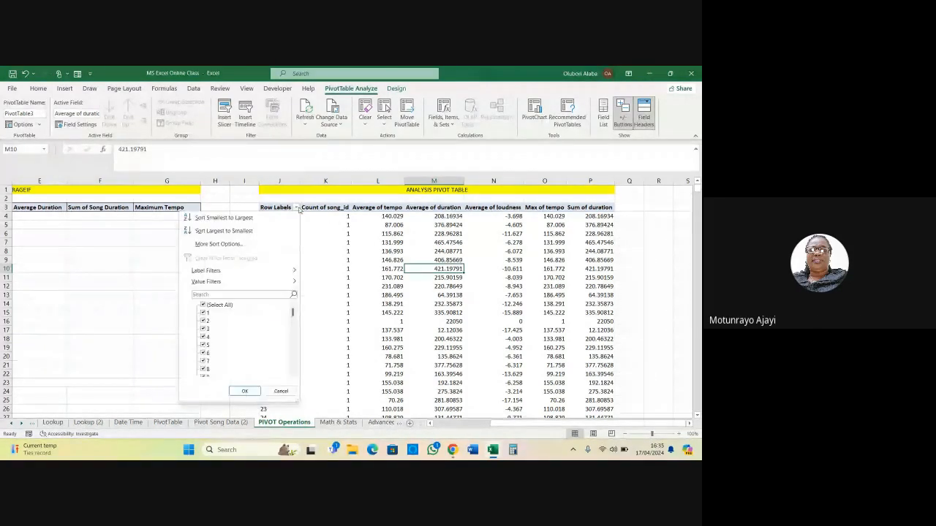
{"action": "left_click", "coordinate": [297, 209]}
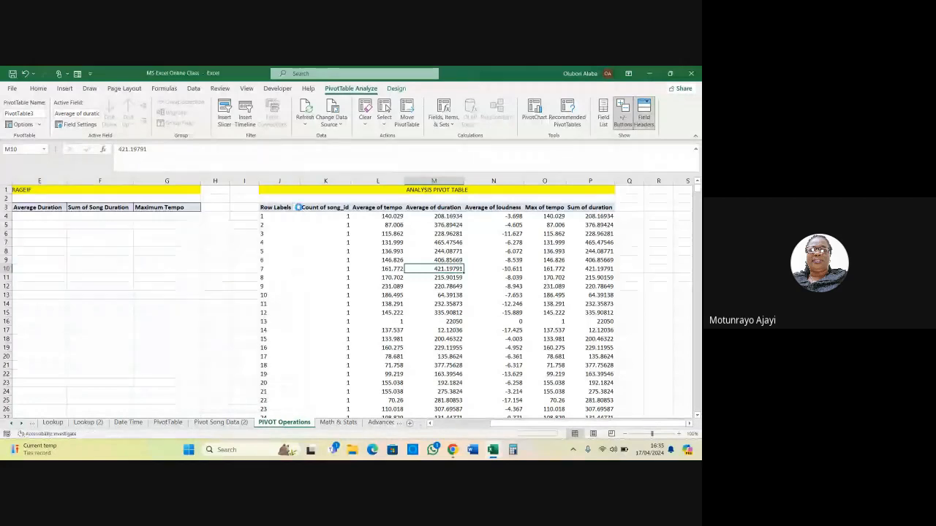
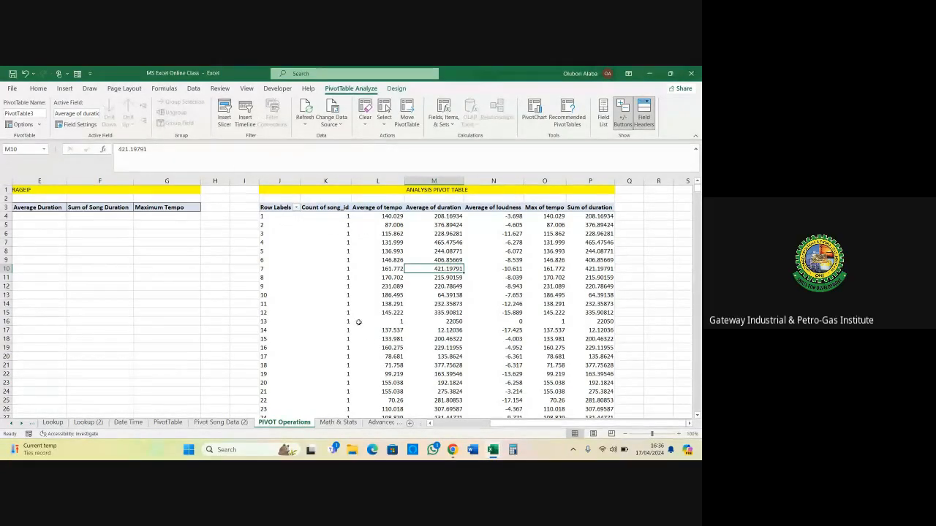
{"action": "left_click", "coordinate": [219, 423]}
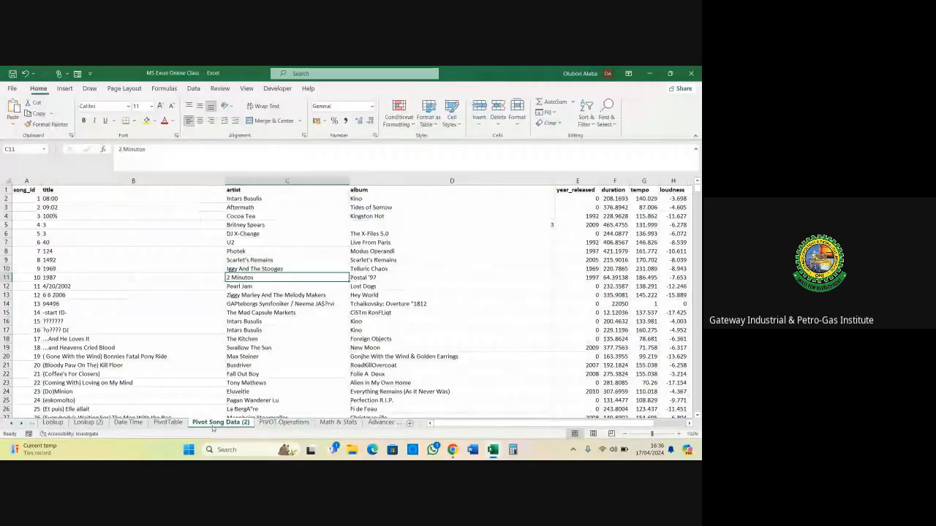
{"action": "left_click", "coordinate": [379, 235]}
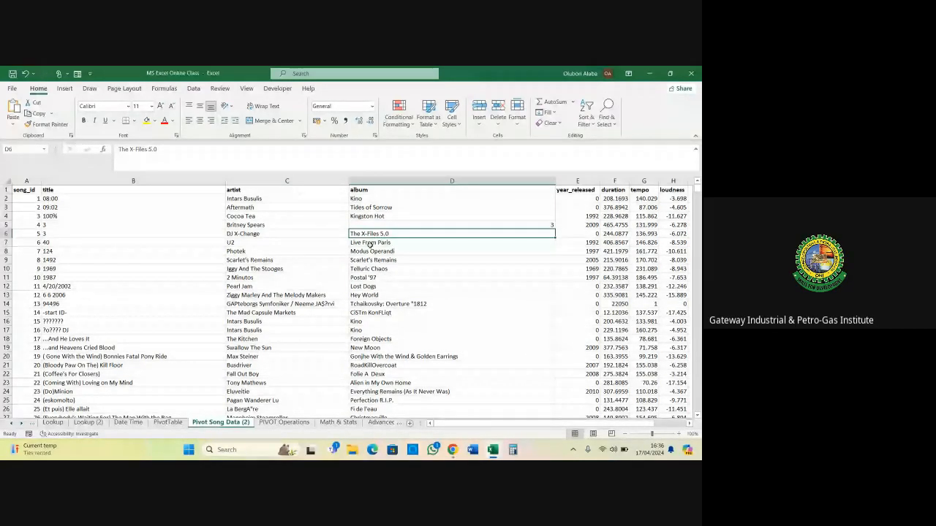
{"action": "left_click", "coordinate": [64, 87]}
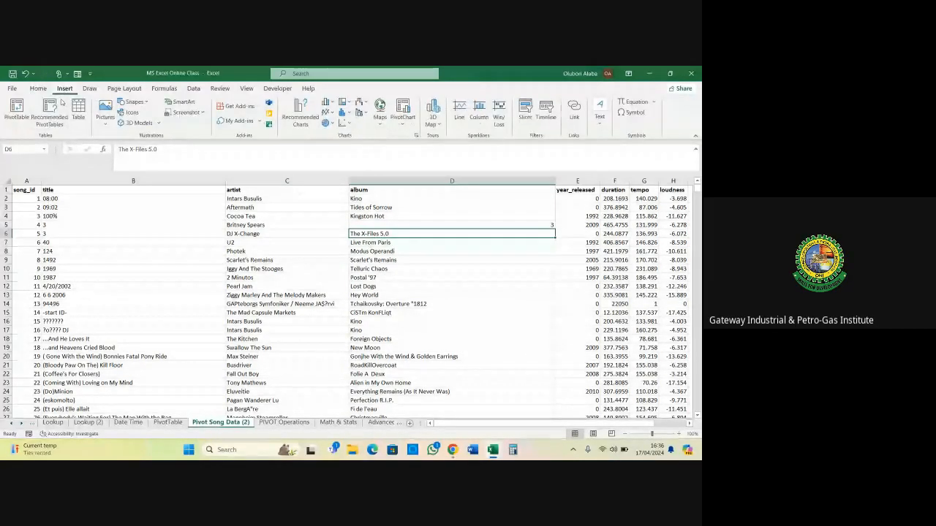
{"action": "left_click", "coordinate": [15, 113]}
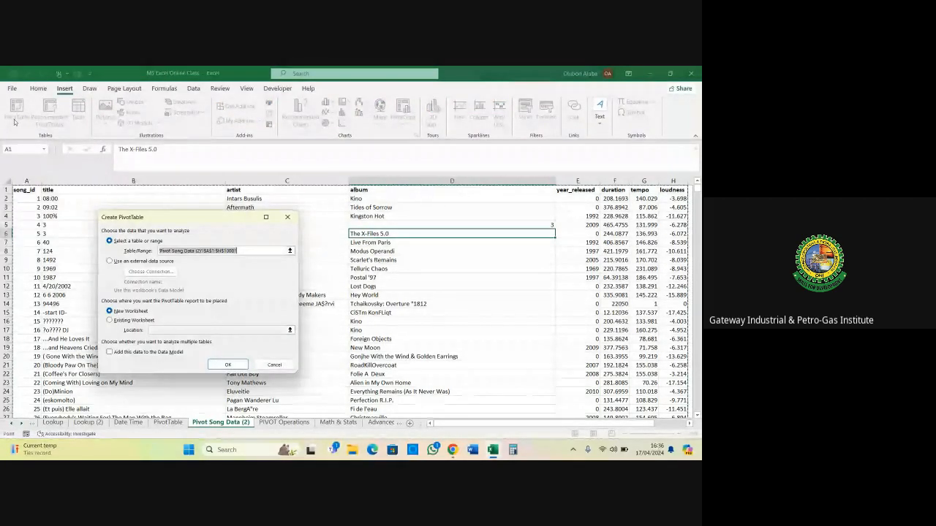
{"action": "left_click", "coordinate": [127, 323]}
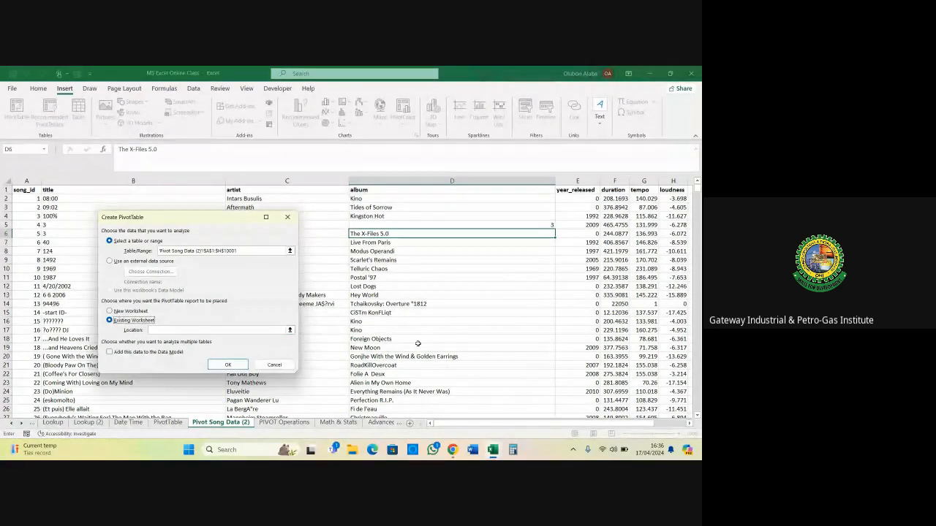
{"action": "left_click", "coordinate": [285, 422]}
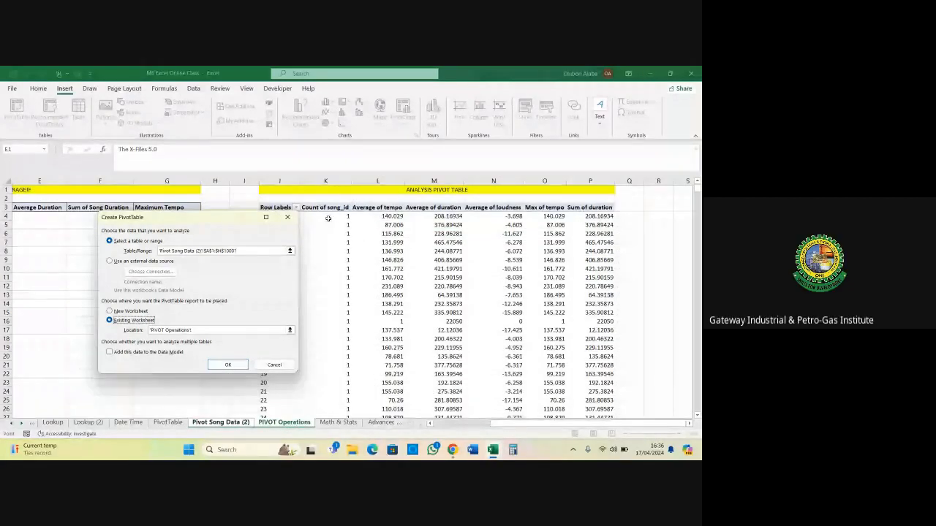
{"action": "left_click", "coordinate": [288, 217]}
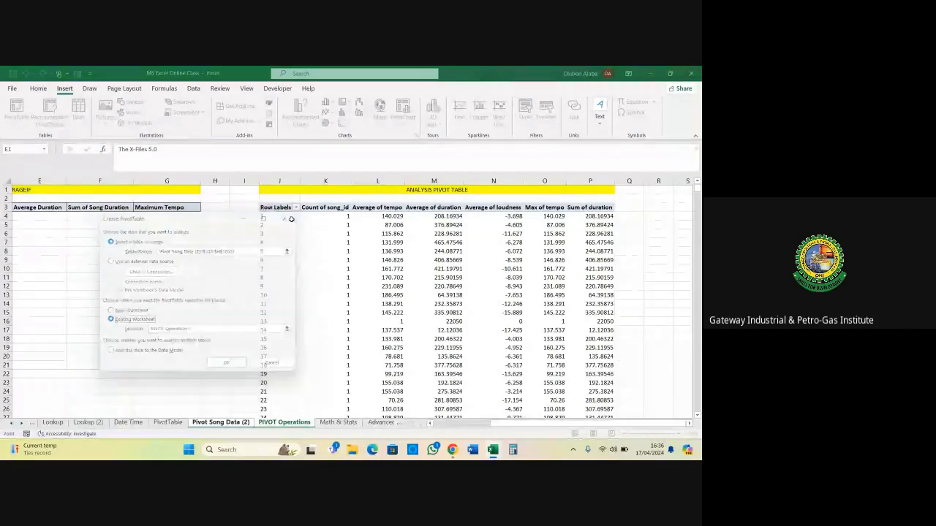
{"action": "left_click", "coordinate": [284, 423]}
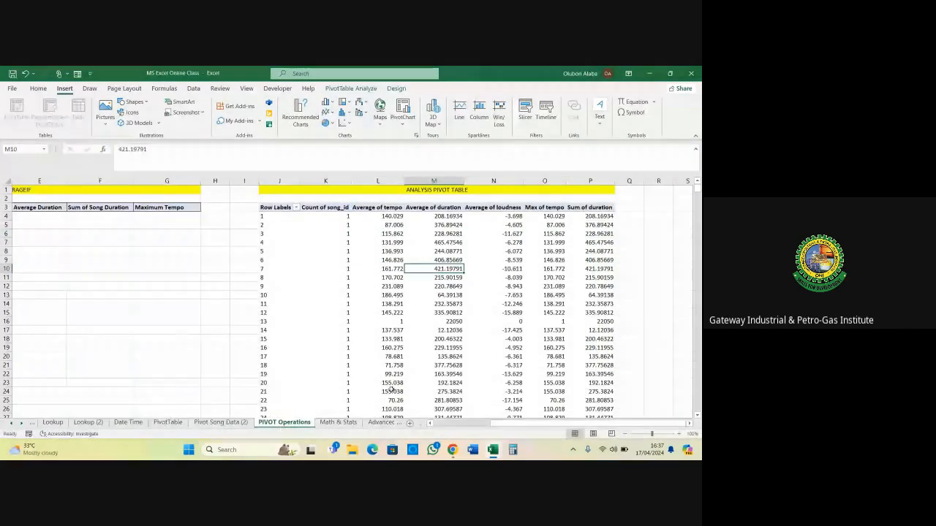
{"action": "left_click", "coordinate": [294, 220]}
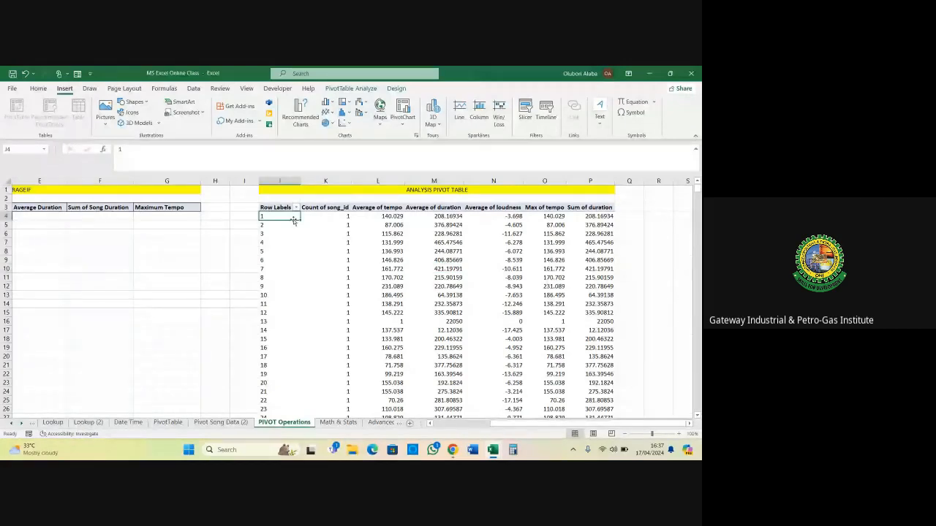
{"action": "double_click", "coordinate": [291, 215]}
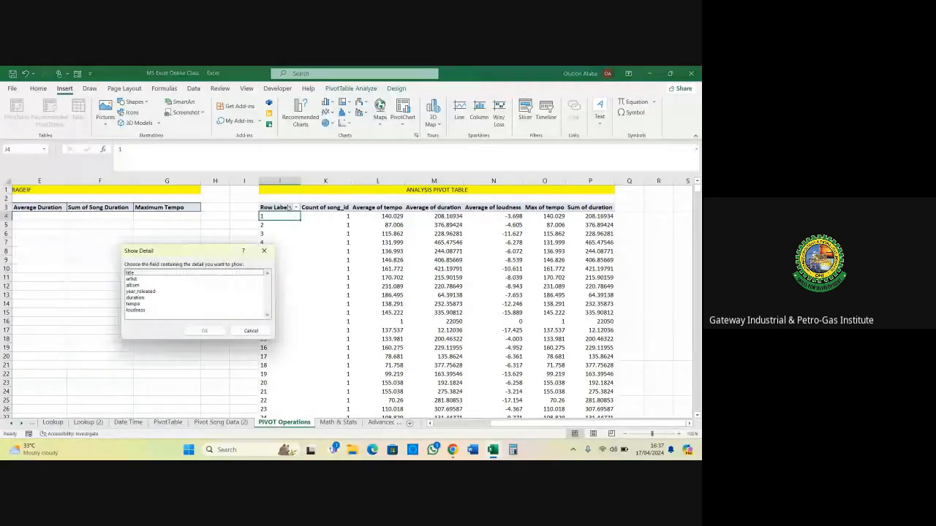
{"action": "left_click", "coordinate": [264, 252]}
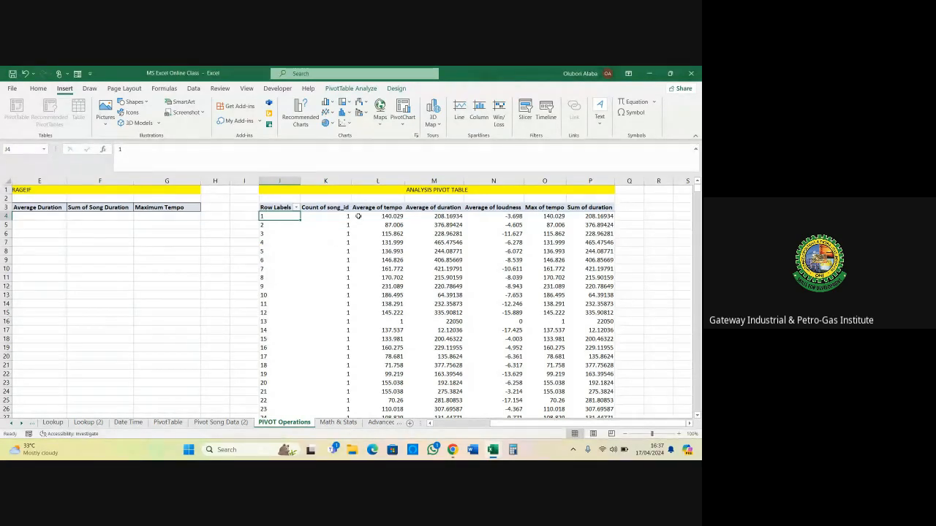
Undo all field additions and the insertion of the analysis pivot table, clearing it from the PIVOT Operations sheet
{"action": "key", "text": "ctrl+z"}
{"action": "key", "text": "ctrl+z"}
{"action": "key", "text": "ctrl+z"}
{"action": "key", "text": "ctrl+z"}
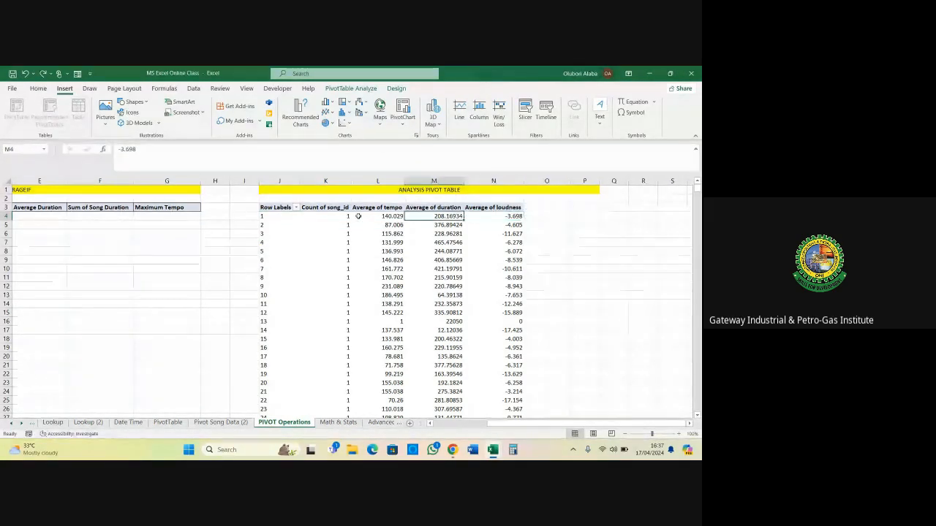
{"action": "key", "text": "ctrl+z"}
{"action": "key", "text": "ctrl+z"}
{"action": "key", "text": "ctrl+z"}
{"action": "key", "text": "ctrl+z"}
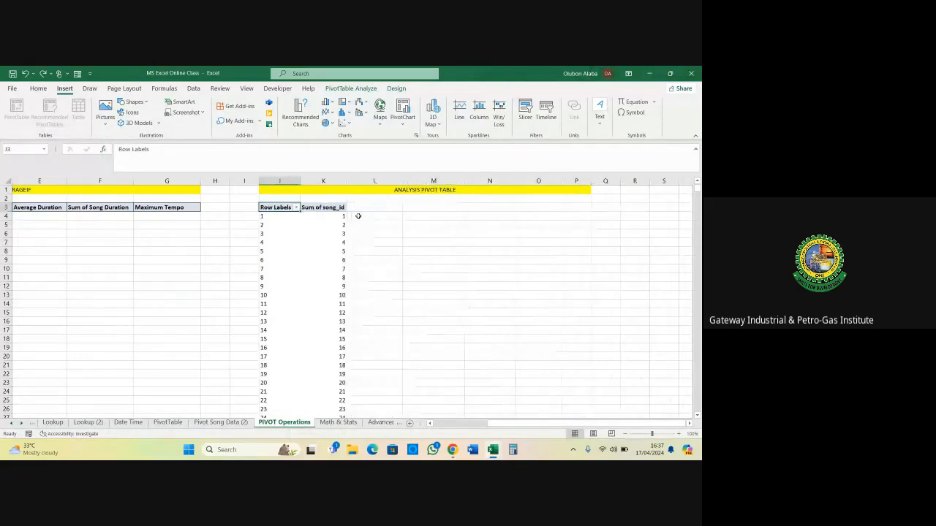
{"action": "key", "text": "ctrl+z"}
{"action": "key", "text": "ctrl+z"}
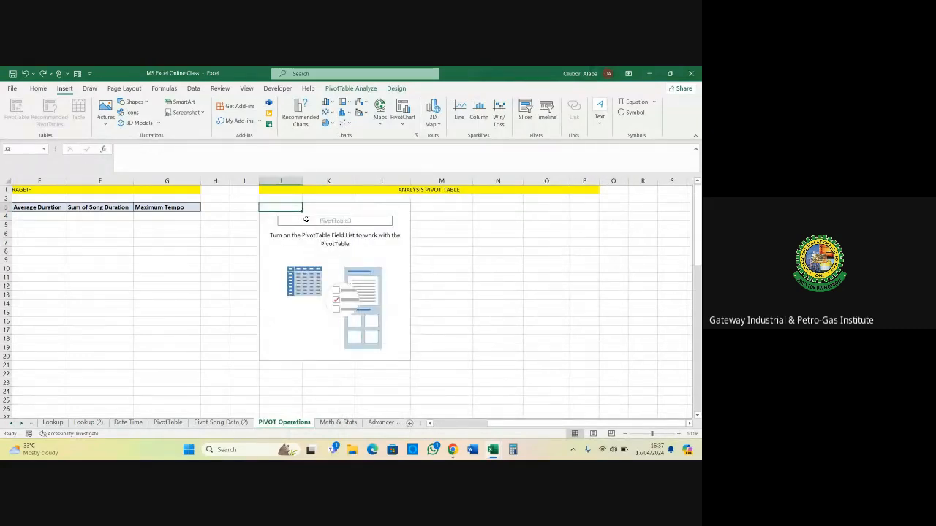
{"action": "key", "text": "ctrl+z"}
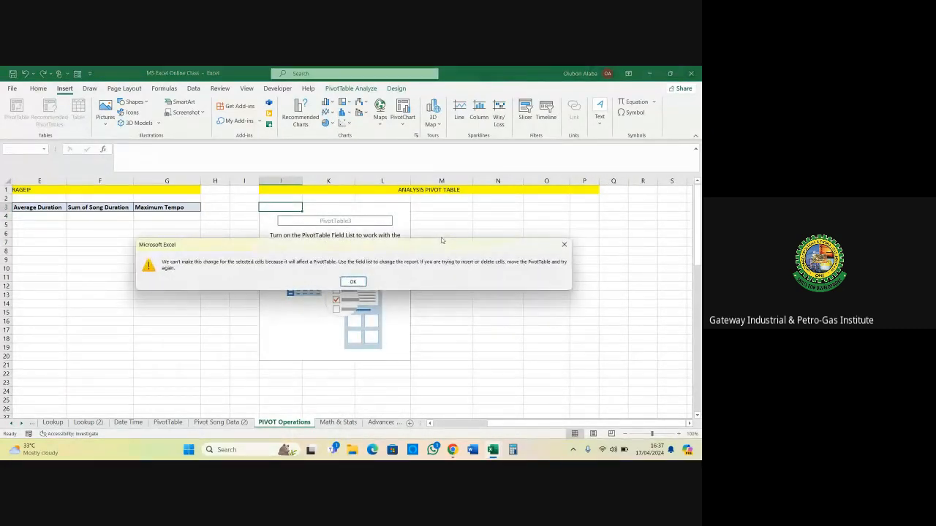
{"action": "left_click", "coordinate": [353, 282]}
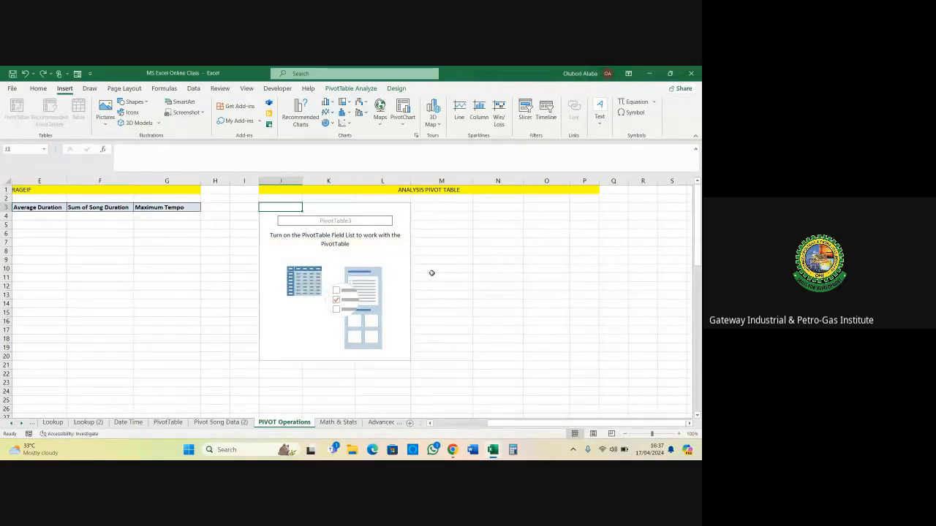
{"action": "key", "text": "ctrl+z"}
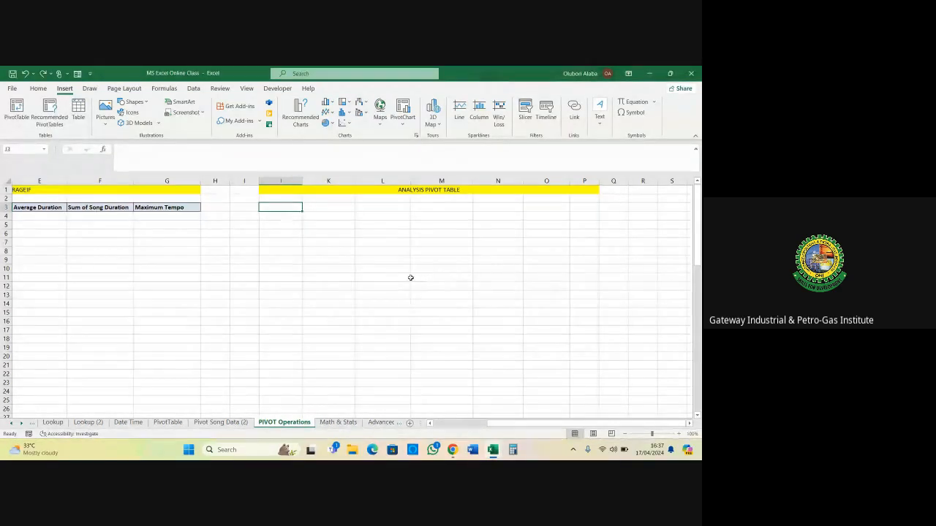
Insert a pivot table from the Pivot Song Data (2) data at cell J2 of PIVOT Operations, with year_released in Rows
{"action": "left_click", "coordinate": [220, 423]}
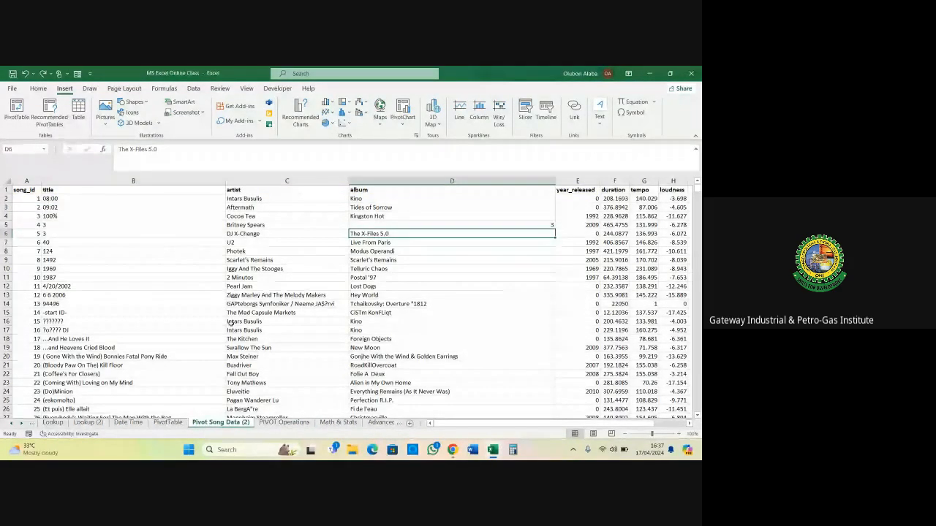
{"action": "left_click", "coordinate": [58, 199]}
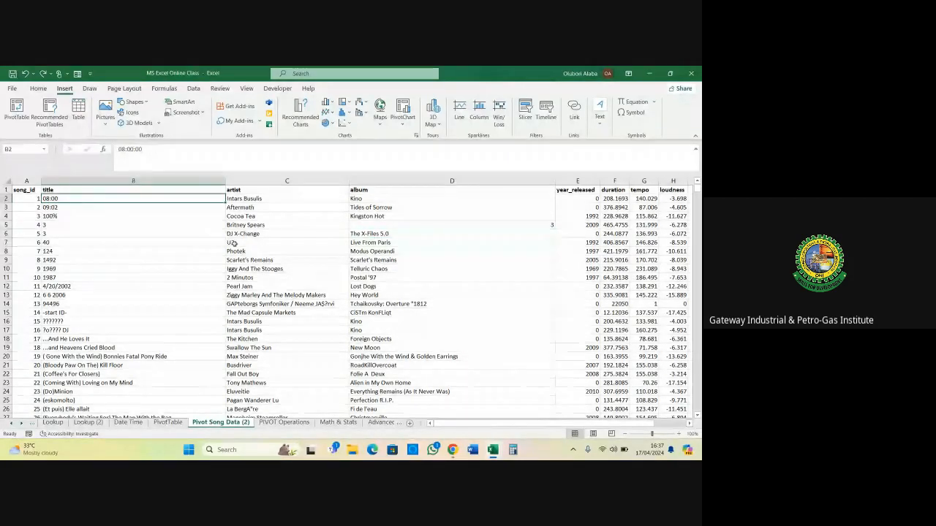
{"action": "left_click", "coordinate": [234, 242]}
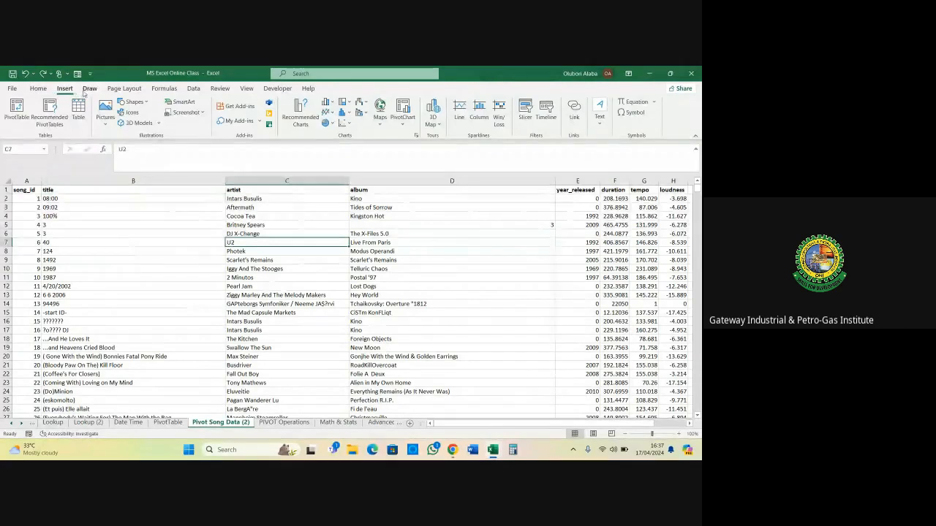
{"action": "left_click", "coordinate": [16, 111]}
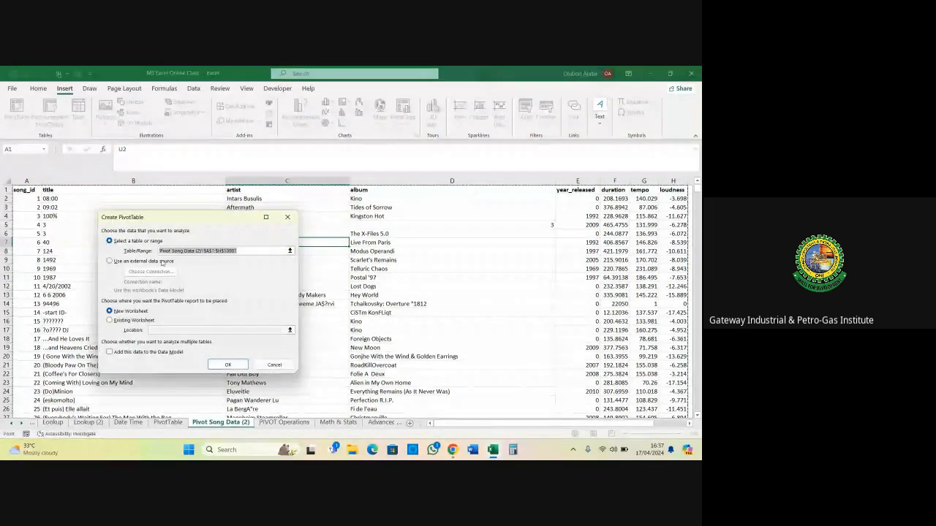
{"action": "left_click", "coordinate": [136, 323]}
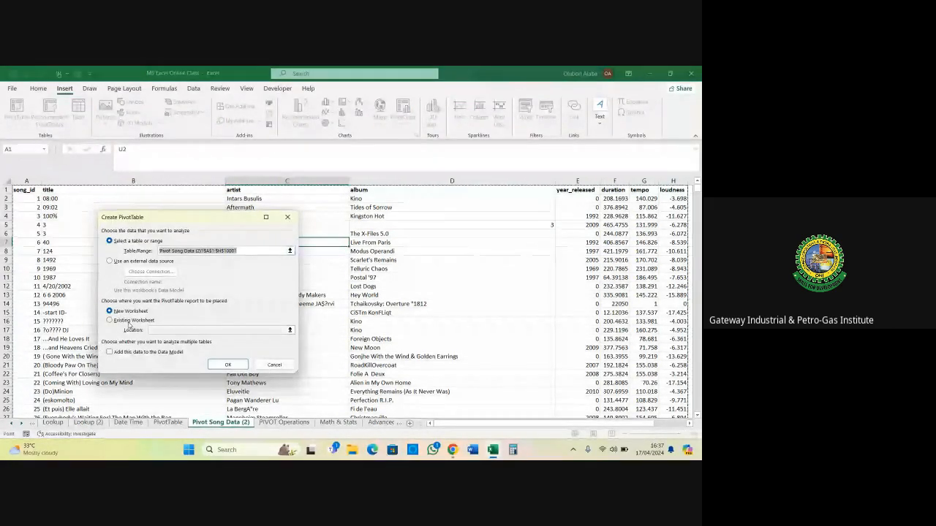
{"action": "left_click", "coordinate": [281, 422]}
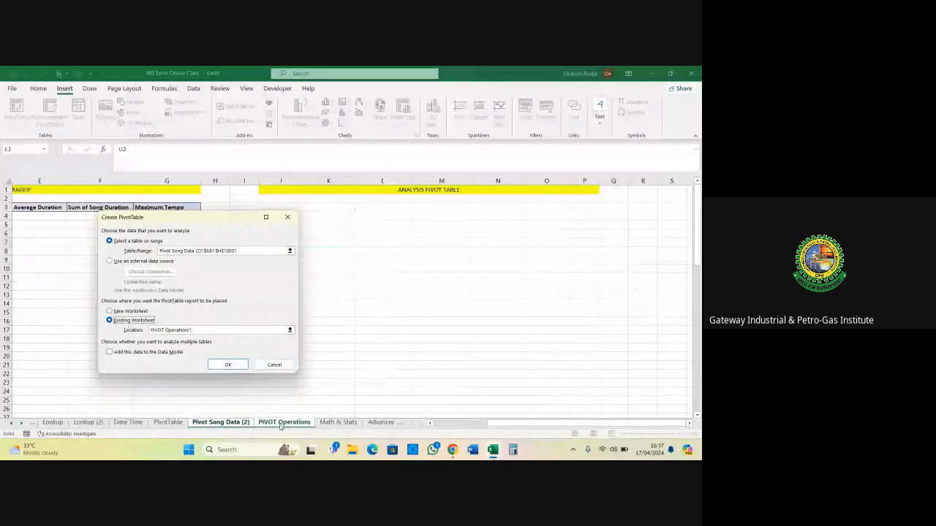
{"action": "left_click", "coordinate": [281, 198]}
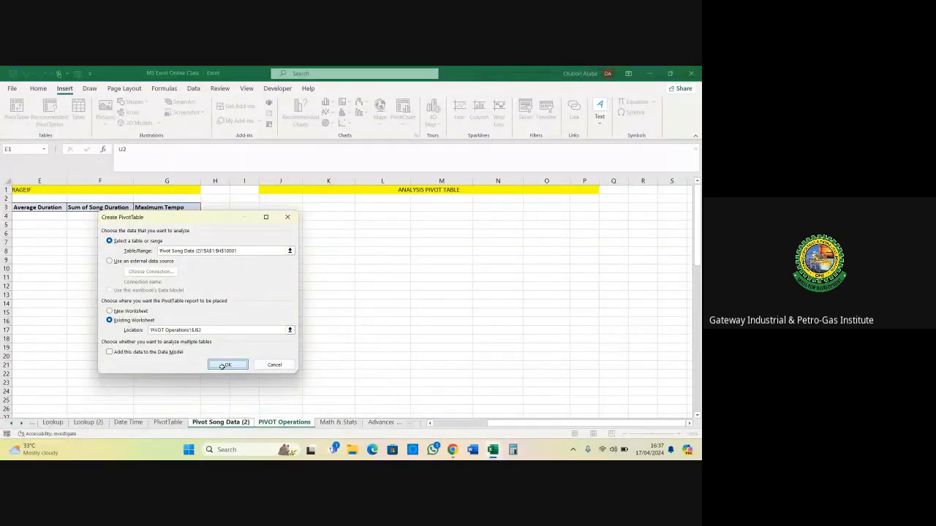
{"action": "left_click", "coordinate": [214, 364]}
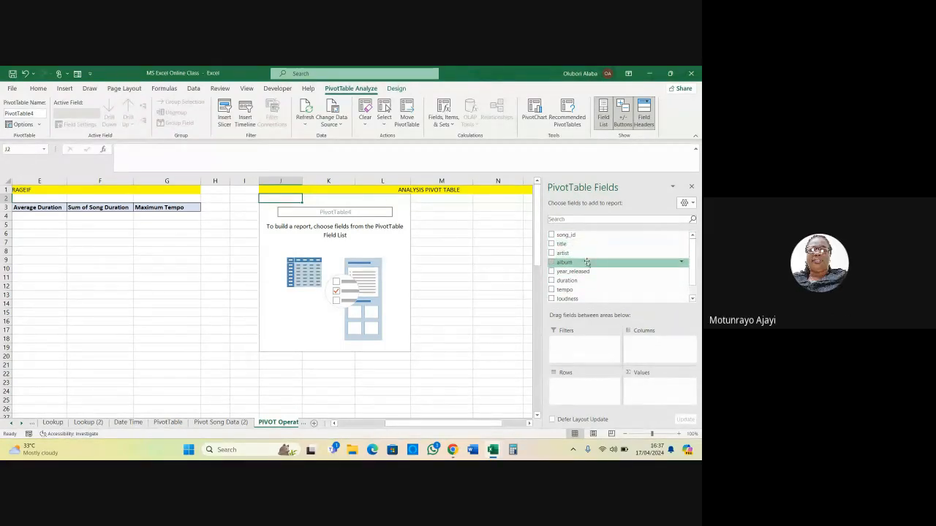
{"action": "left_click_drag", "start_coordinate": [577, 272], "coordinate": [588, 391]}
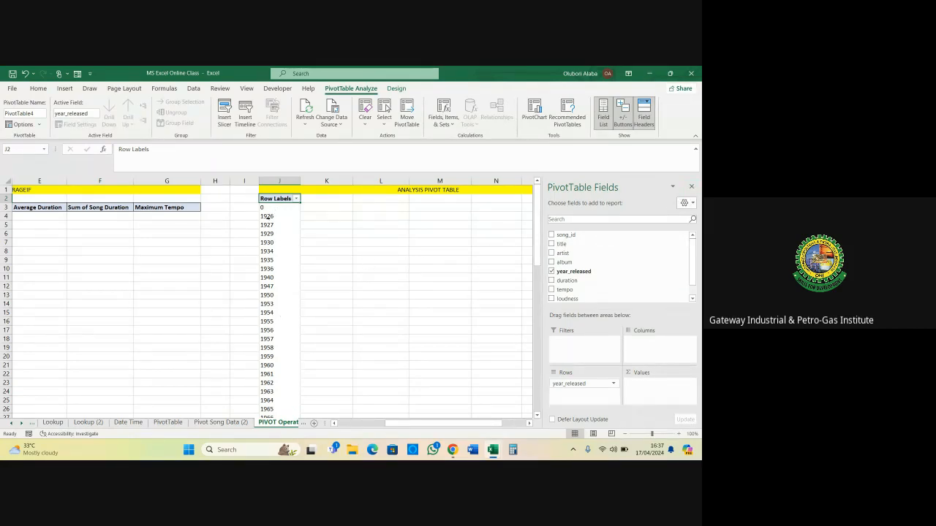
Select the pivot table's year labels from J3 down to the grand total to check their count, and close the field list
{"action": "left_click", "coordinate": [379, 270]}
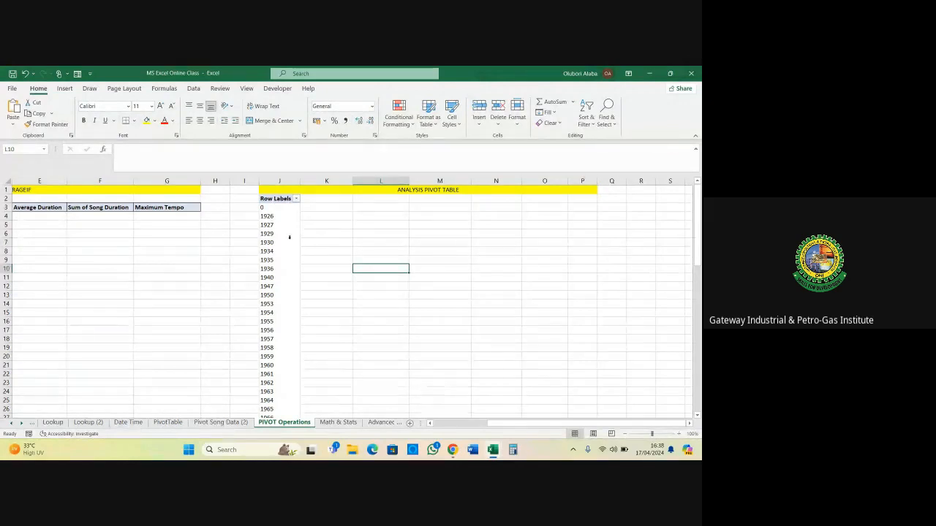
{"action": "left_click", "coordinate": [264, 209]}
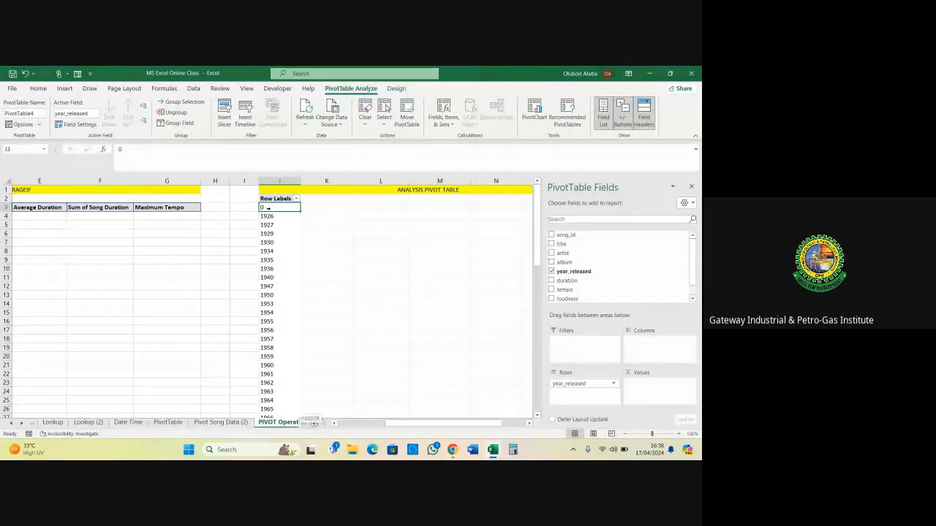
{"action": "key", "text": "ctrl+shift+Down"}
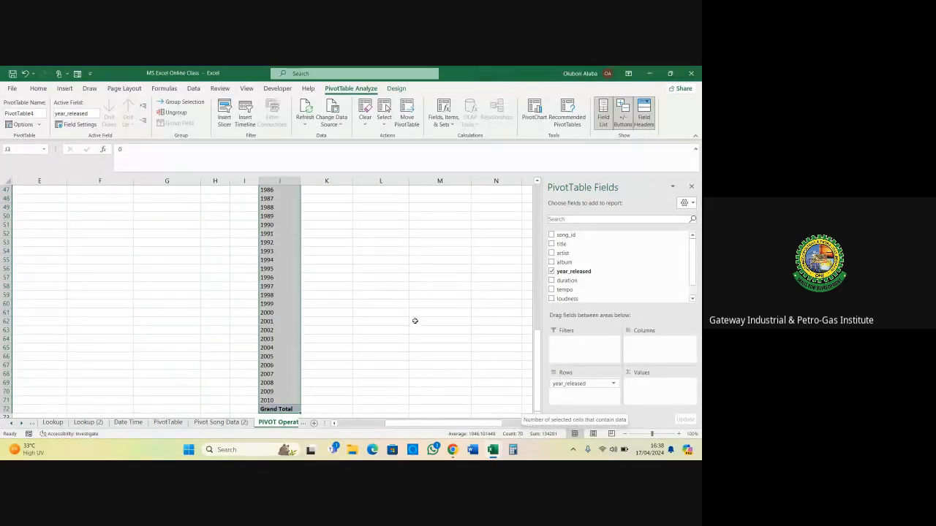
{"action": "left_click", "coordinate": [691, 186]}
{"action": "scroll", "coordinate": [339, 271], "scroll_direction": "up", "scroll_amount": 10}
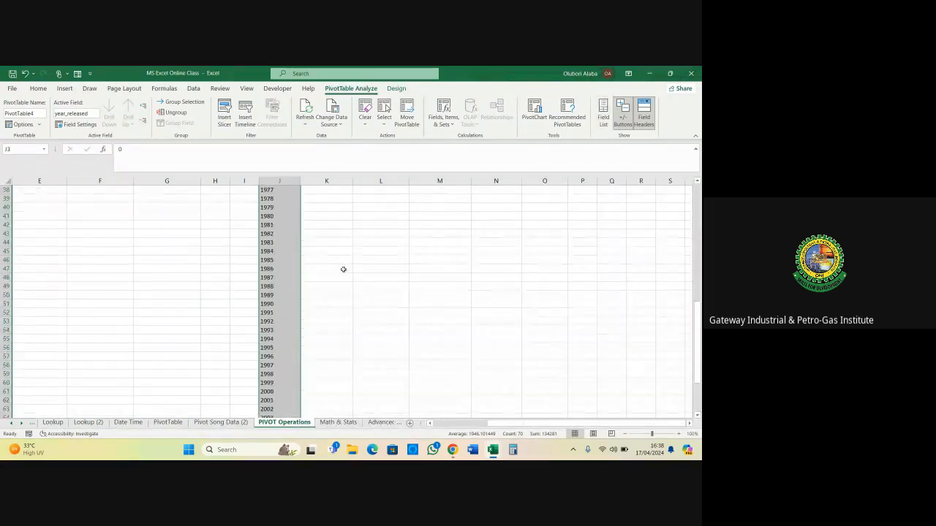
{"action": "scroll", "coordinate": [697, 261], "scroll_direction": "up", "scroll_amount": 5}
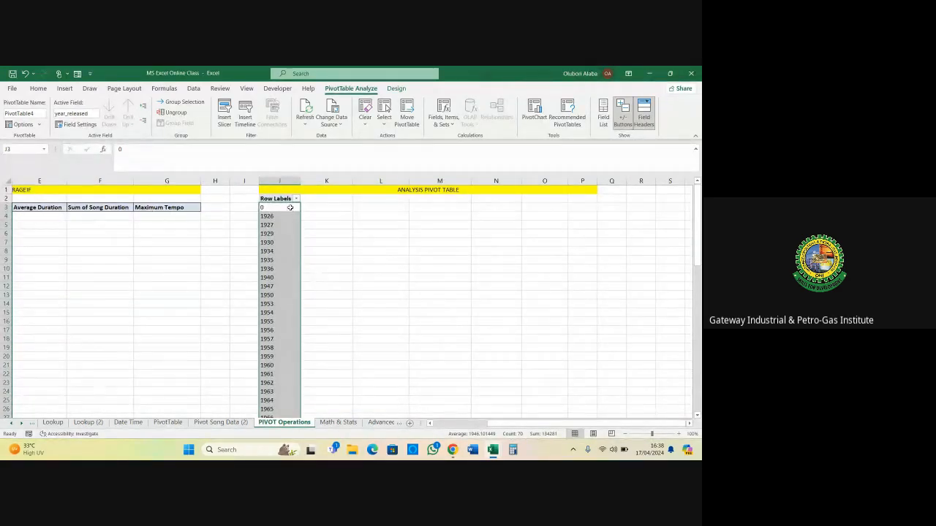
Delete the whole of column J, which holds the pivot table, from the PIVOT Operations sheet
{"action": "left_click", "coordinate": [280, 181]}
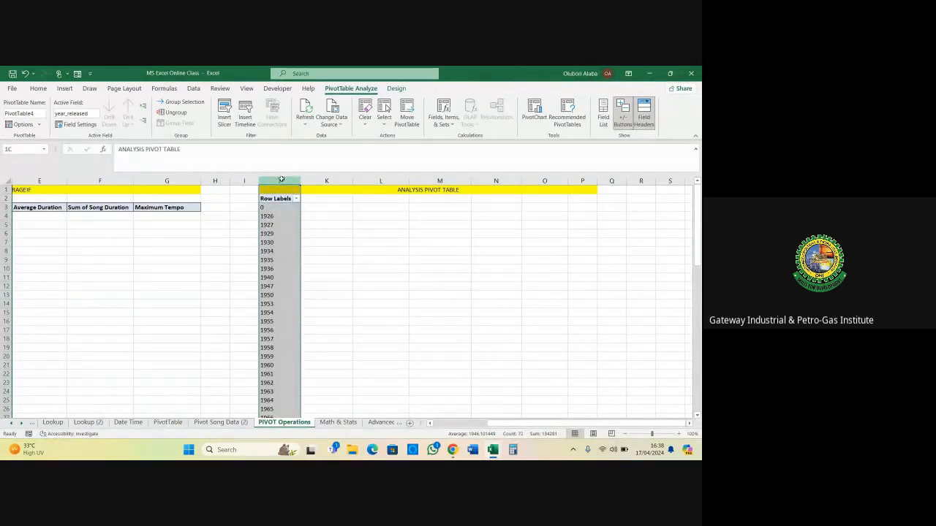
{"action": "right_click", "coordinate": [281, 218]}
{"action": "left_click", "coordinate": [306, 310]}
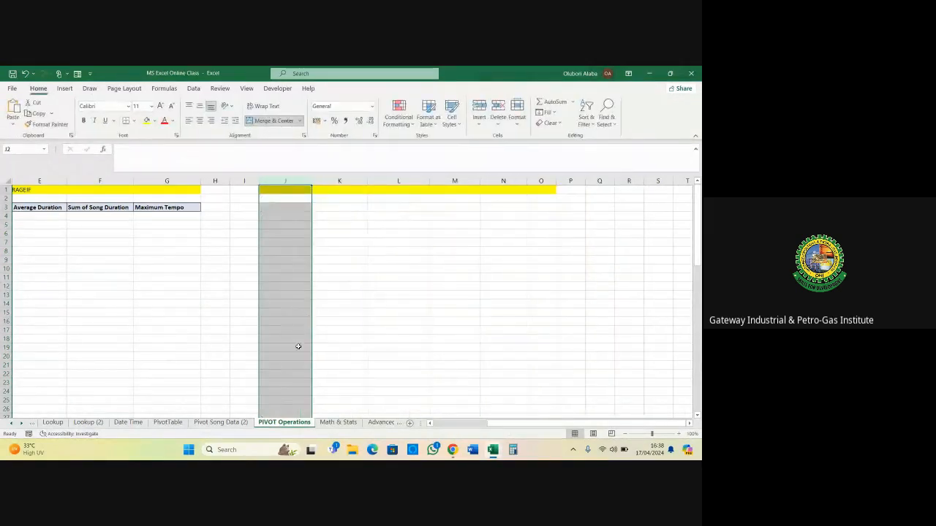
Open the PivotTable sheet and look over the order data and the analysis questions beside it
{"action": "left_click", "coordinate": [223, 422]}
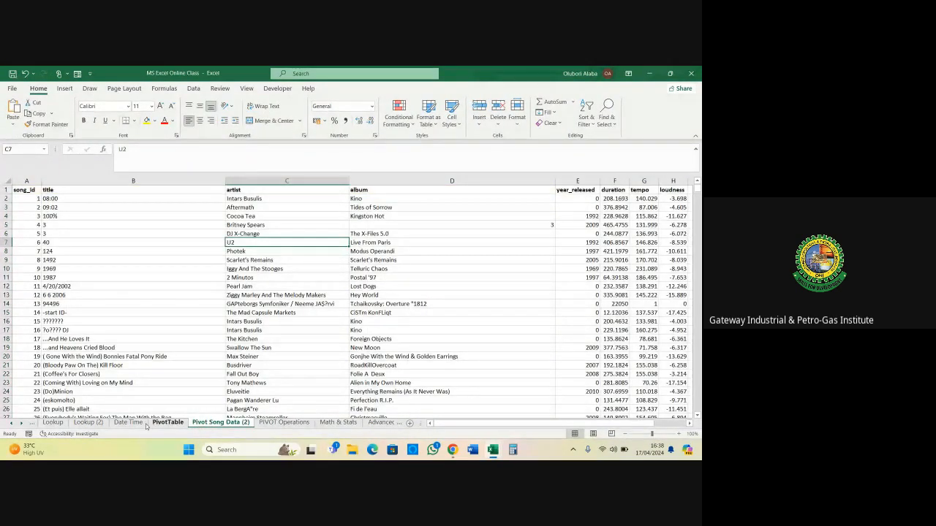
{"action": "left_click", "coordinate": [142, 422]}
{"action": "left_click", "coordinate": [171, 423]}
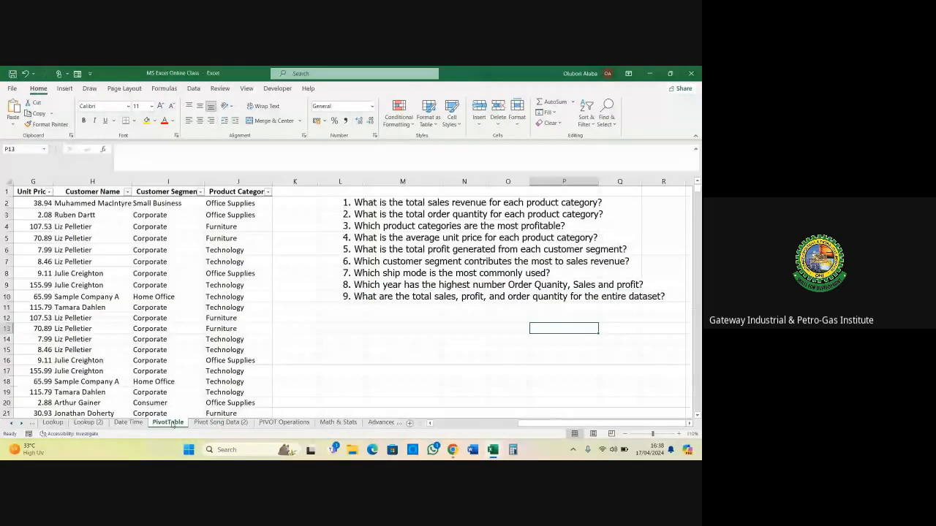
{"action": "left_click_drag", "start_coordinate": [549, 423], "coordinate": [437, 433]}
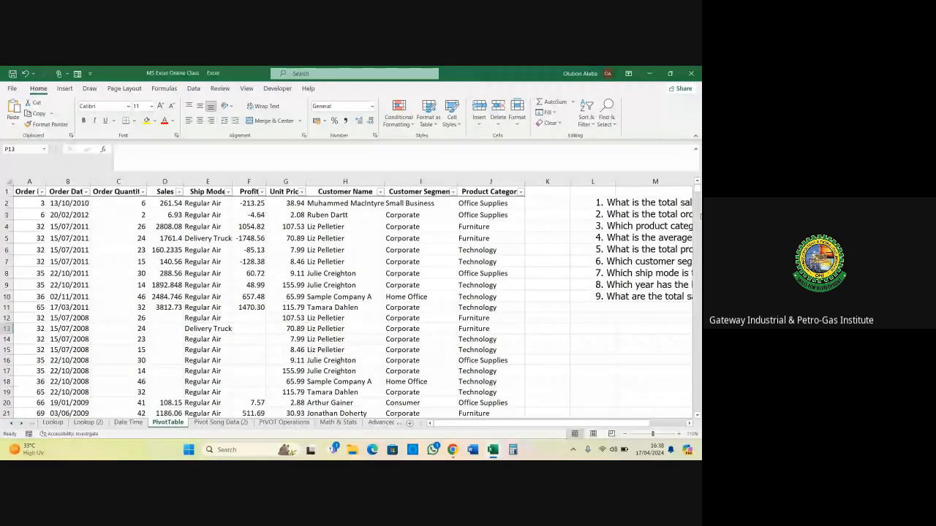
{"action": "left_click_drag", "start_coordinate": [536, 424], "coordinate": [573, 419]}
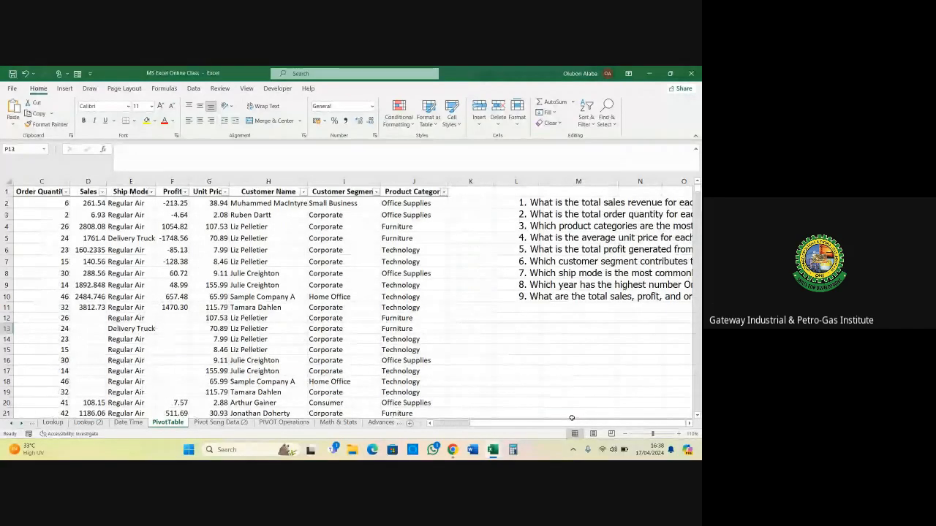
{"action": "left_click_drag", "start_coordinate": [517, 423], "coordinate": [439, 423]}
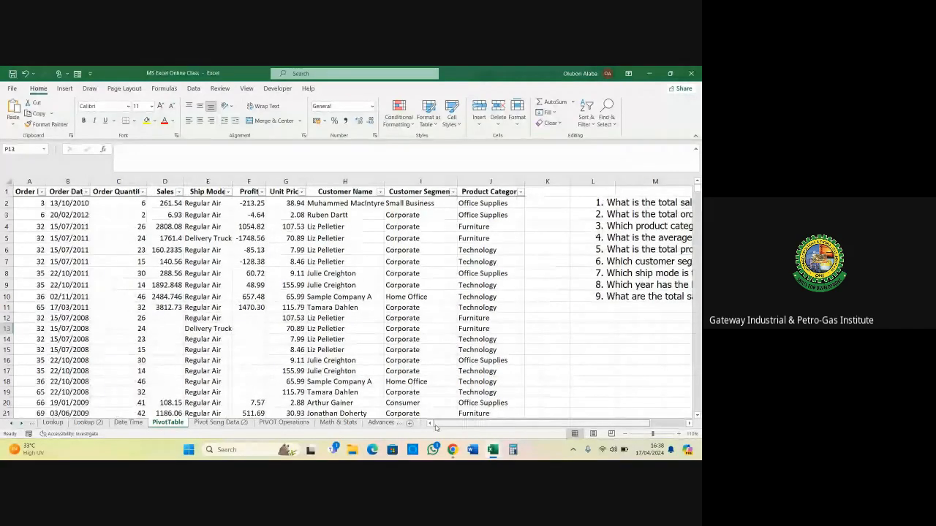
Go through the order data's column headers one by one, from the order ID to Product Category
{"action": "left_click", "coordinate": [25, 191]}
{"action": "left_click", "coordinate": [69, 192]}
{"action": "left_click", "coordinate": [113, 192]}
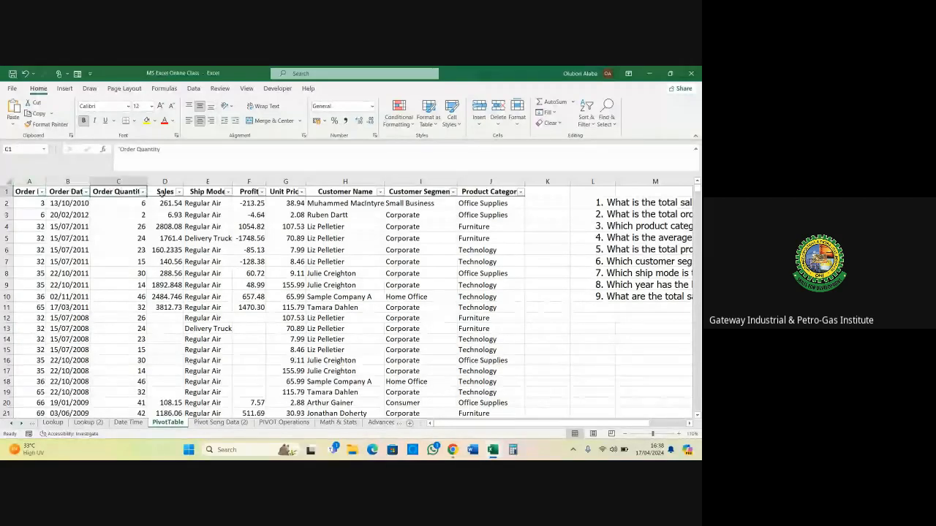
{"action": "left_click", "coordinate": [162, 191]}
{"action": "left_click", "coordinate": [210, 192]}
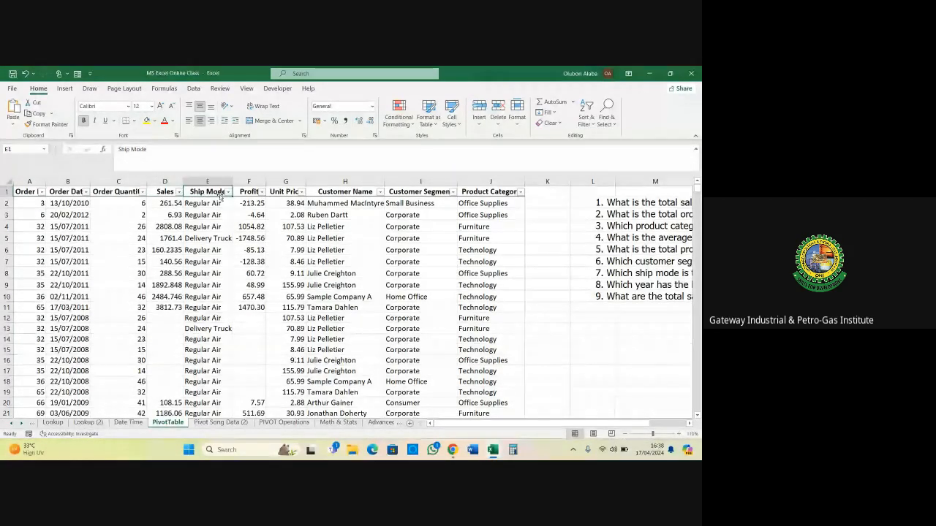
{"action": "left_click", "coordinate": [248, 194]}
{"action": "left_click", "coordinate": [281, 192]}
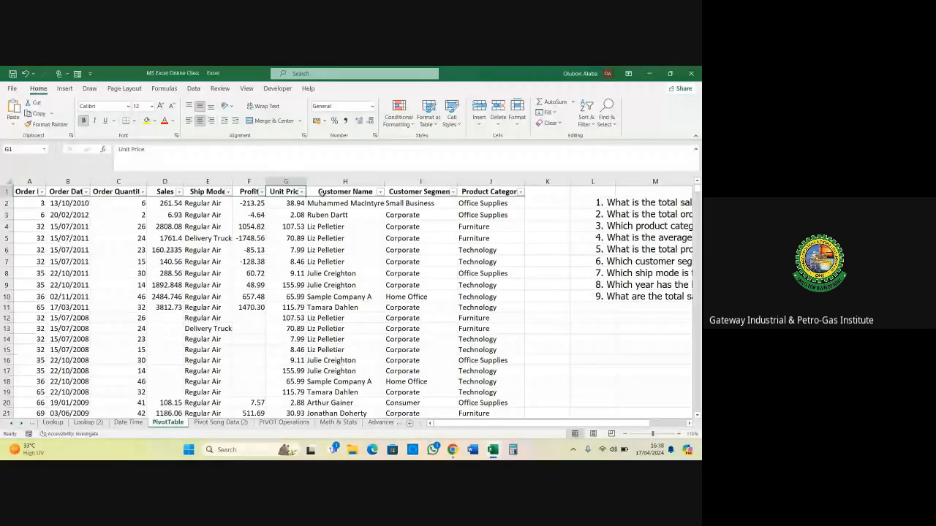
{"action": "left_click", "coordinate": [365, 192]}
{"action": "left_click", "coordinate": [440, 192]}
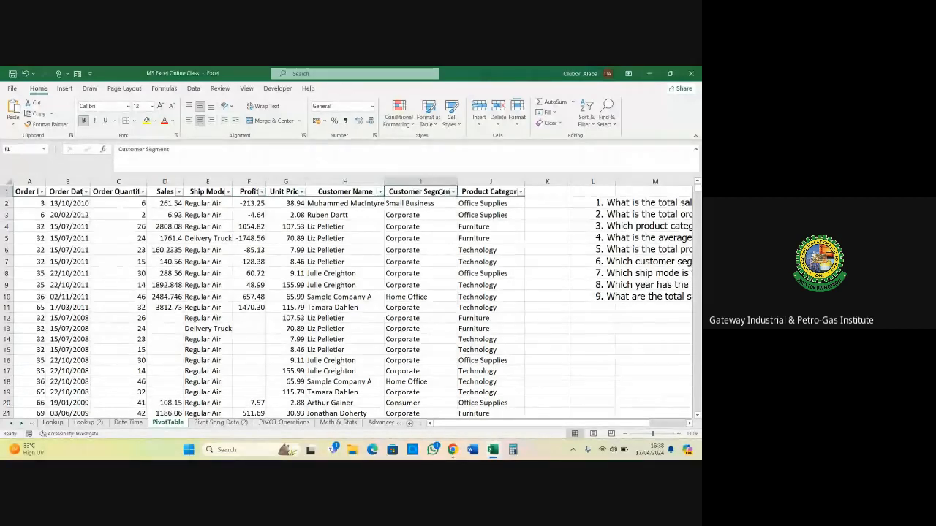
{"action": "left_click", "coordinate": [487, 190]}
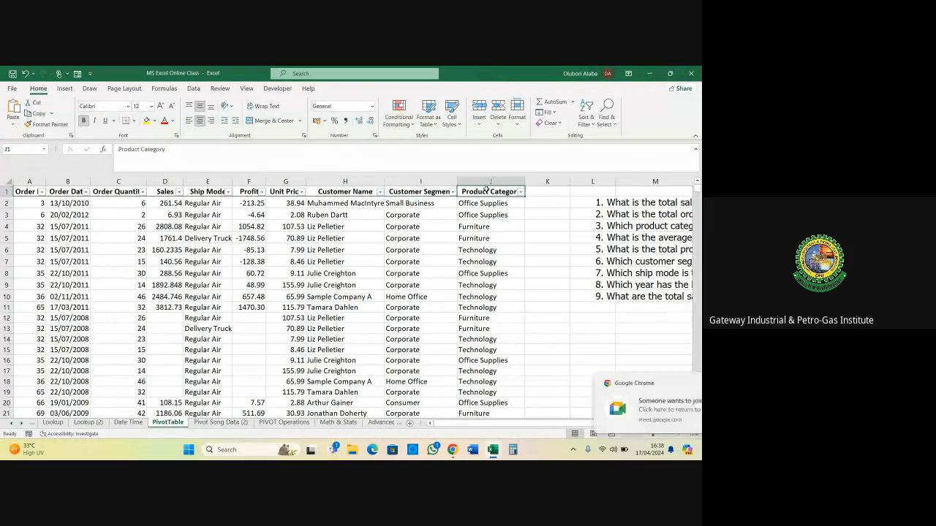
Switch to Google Meet, admit the waiting participant to the call, and return to the Excel workbook, dismissing the meeting notification
{"action": "left_click", "coordinate": [604, 404]}
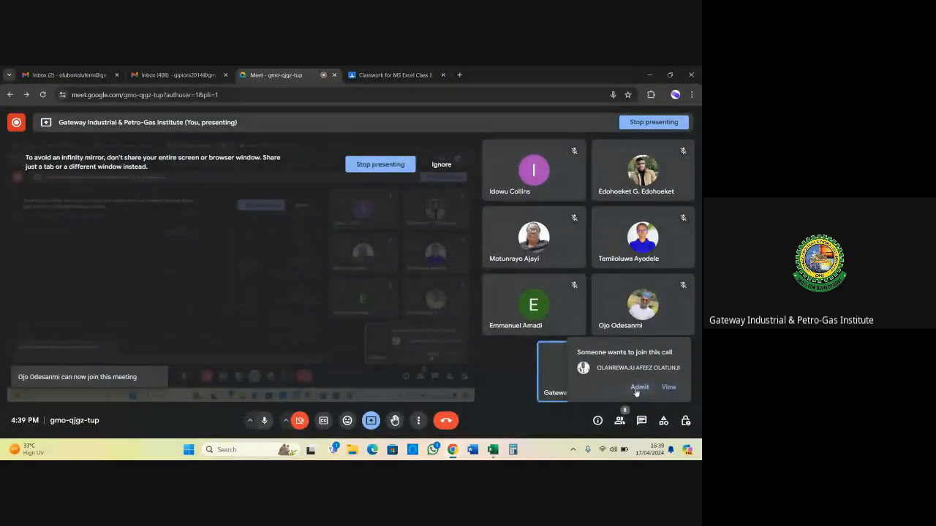
{"action": "left_click", "coordinate": [637, 387]}
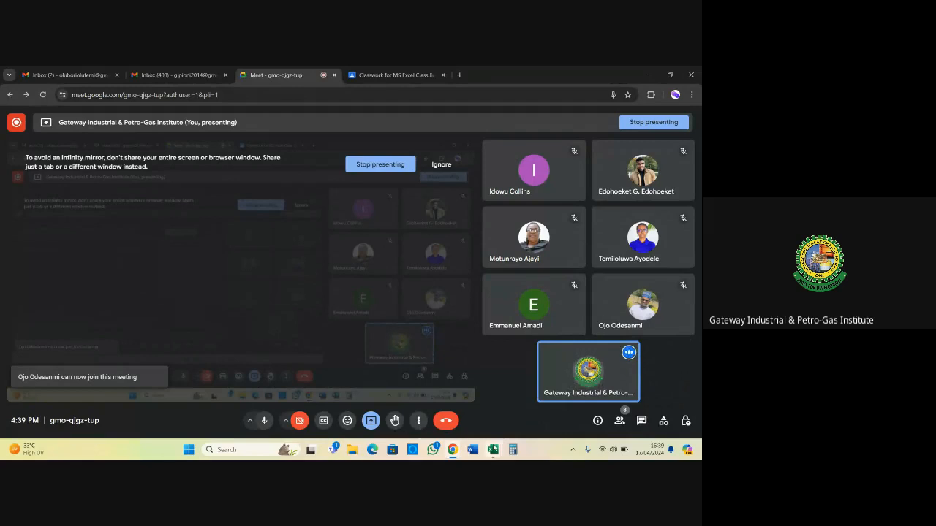
{"action": "left_click", "coordinate": [424, 376]}
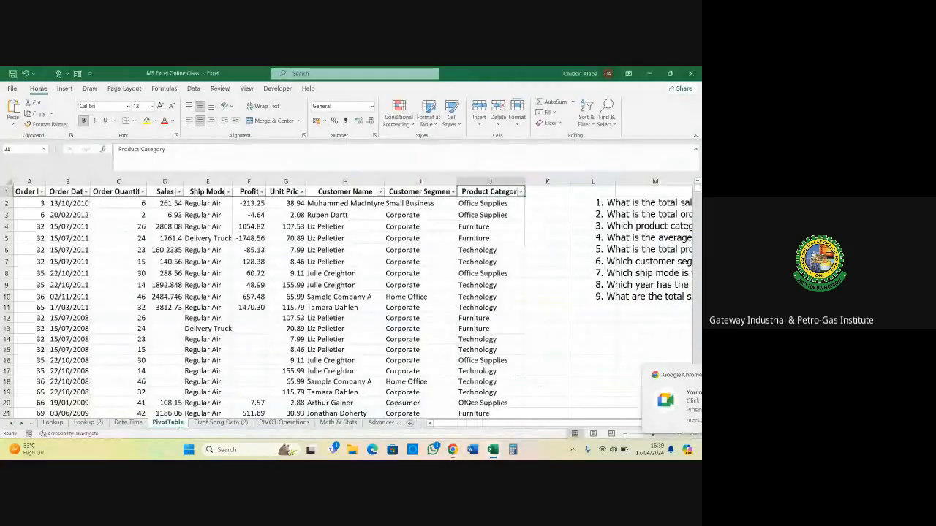
{"action": "left_click", "coordinate": [557, 337]}
{"action": "left_click", "coordinate": [682, 375]}
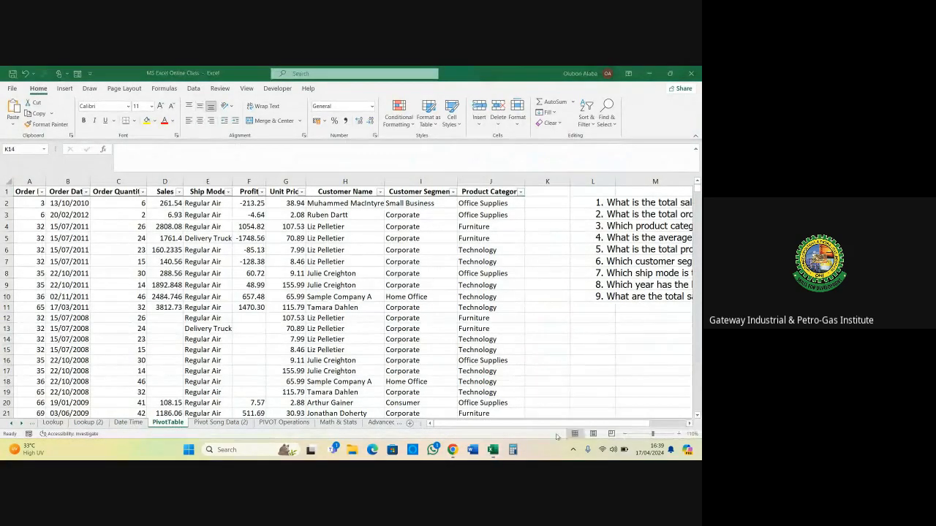
Read the nine analysis questions listed beside the order data on the PivotTable sheet
{"action": "scroll", "coordinate": [625, 422], "scroll_direction": "right", "scroll_amount": 2}
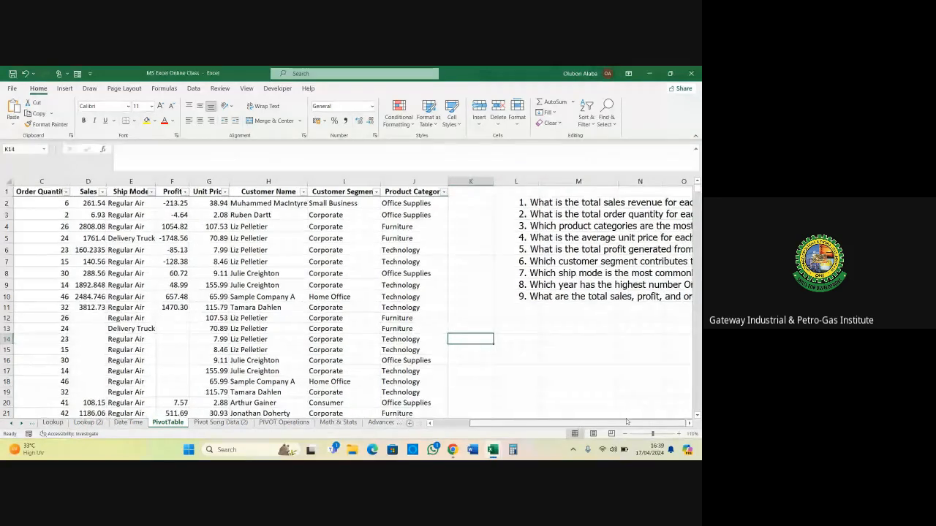
{"action": "left_click", "coordinate": [688, 424]}
{"action": "left_click", "coordinate": [688, 424]}
{"action": "left_click", "coordinate": [688, 424]}
{"action": "left_click", "coordinate": [688, 424]}
{"action": "left_click", "coordinate": [688, 424]}
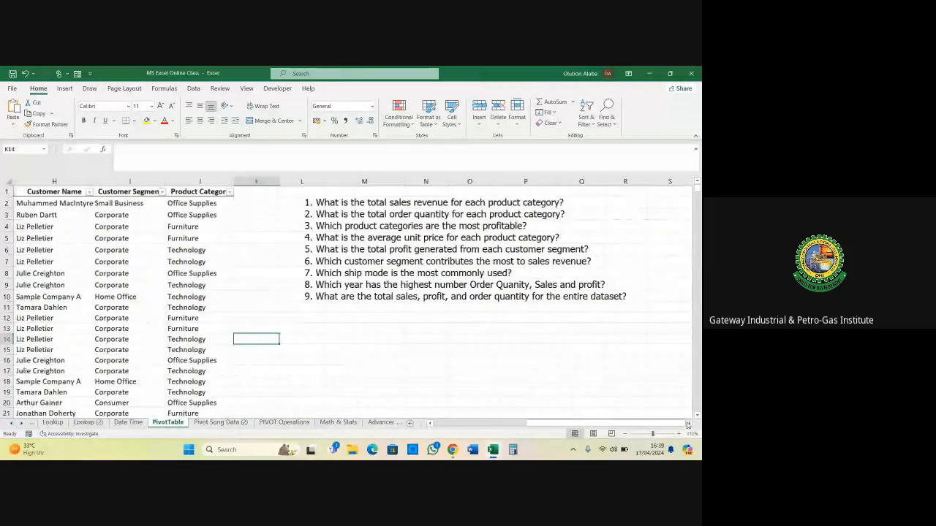
{"action": "left_click", "coordinate": [688, 424]}
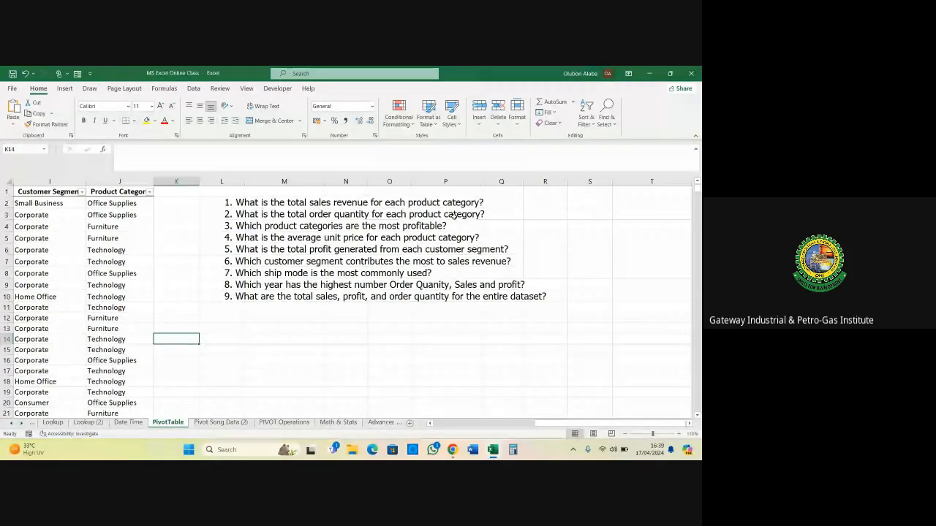
Create a pivot table from the order data on the existing PivotTable sheet, placed at cell K12
{"action": "left_click", "coordinate": [31, 262]}
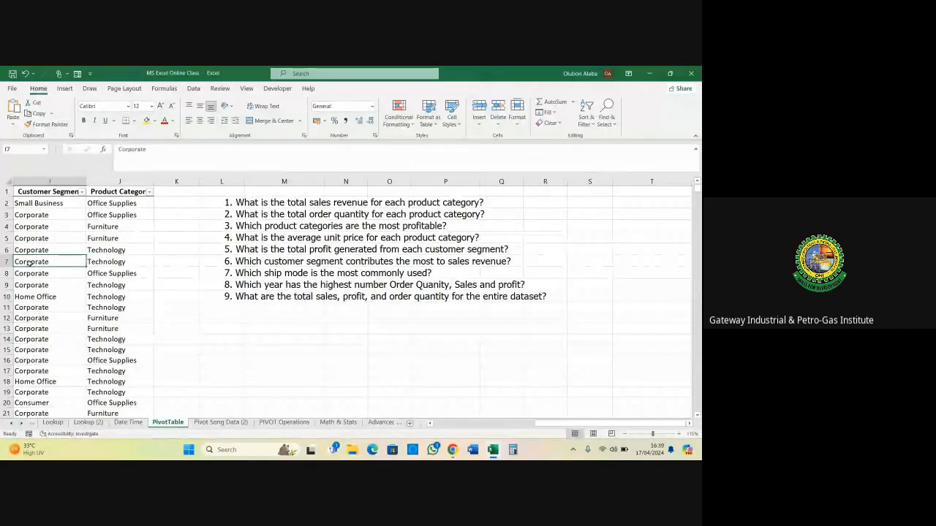
{"action": "left_click", "coordinate": [66, 88]}
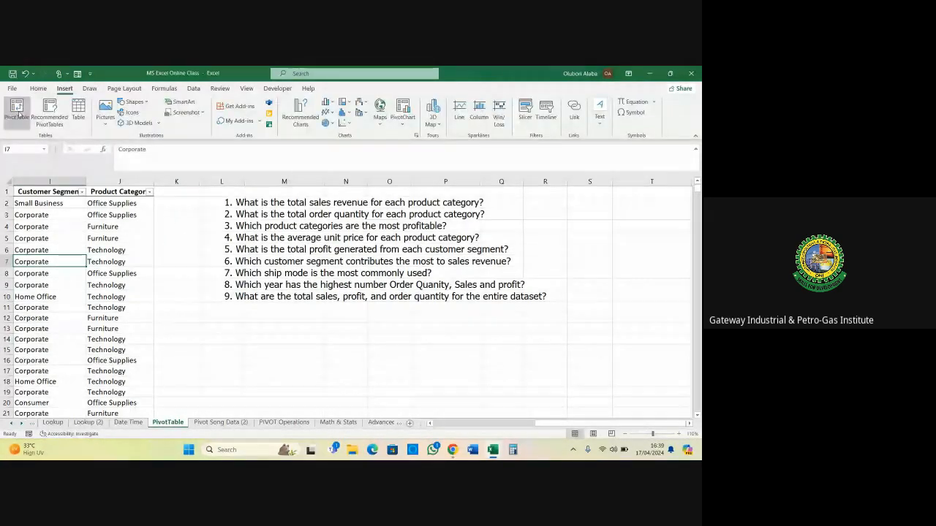
{"action": "left_click", "coordinate": [16, 111]}
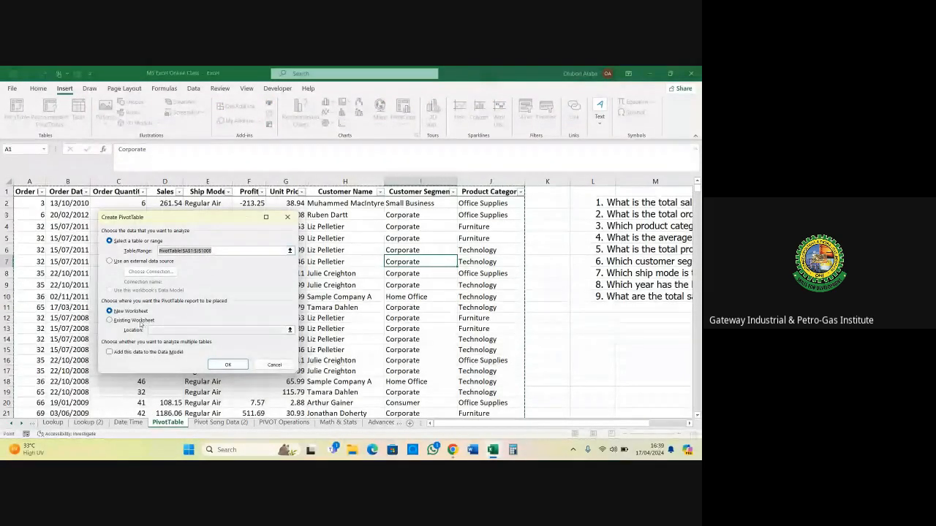
{"action": "left_click", "coordinate": [135, 321]}
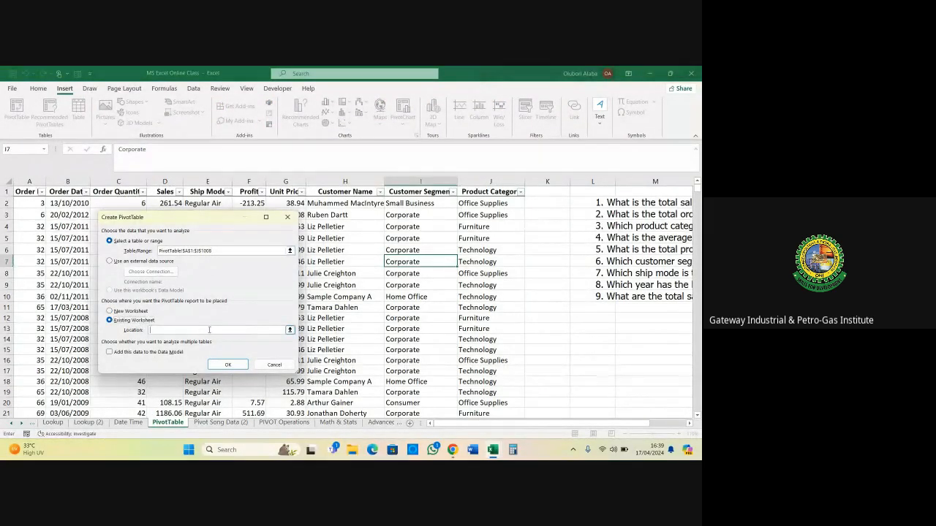
{"action": "left_click", "coordinate": [563, 320]}
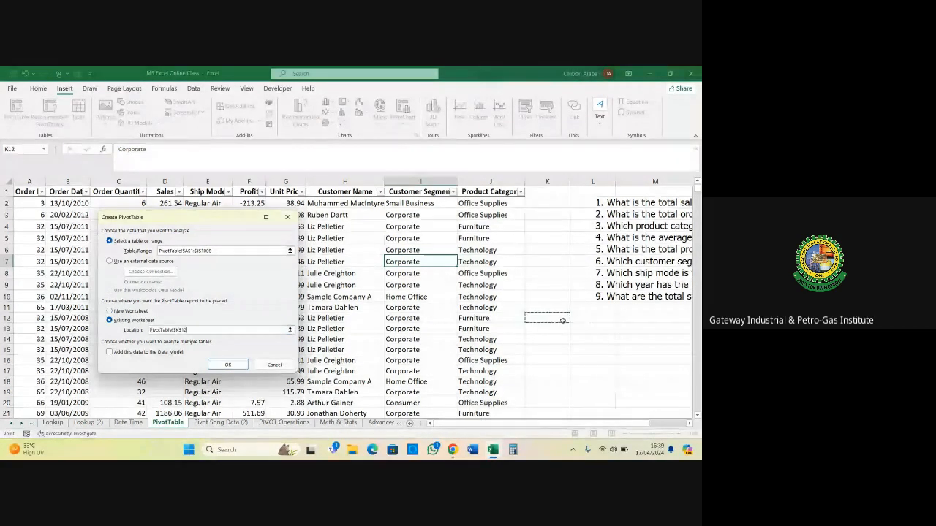
{"action": "left_click", "coordinate": [227, 365]}
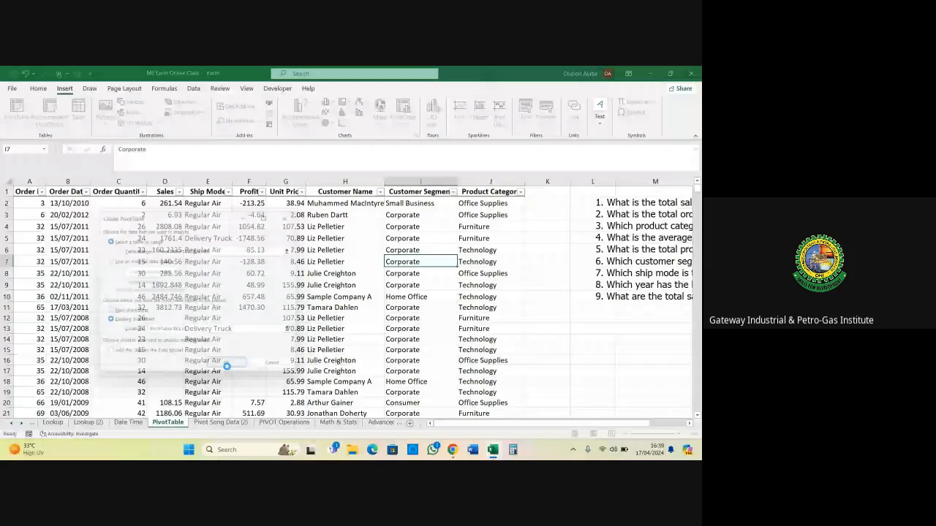
Build the pivot table to total sales per category, with Product Category as rows and Sales summed as values
{"action": "left_click_drag", "start_coordinate": [413, 422], "coordinate": [500, 425]}
{"action": "left_click", "coordinate": [529, 423]}
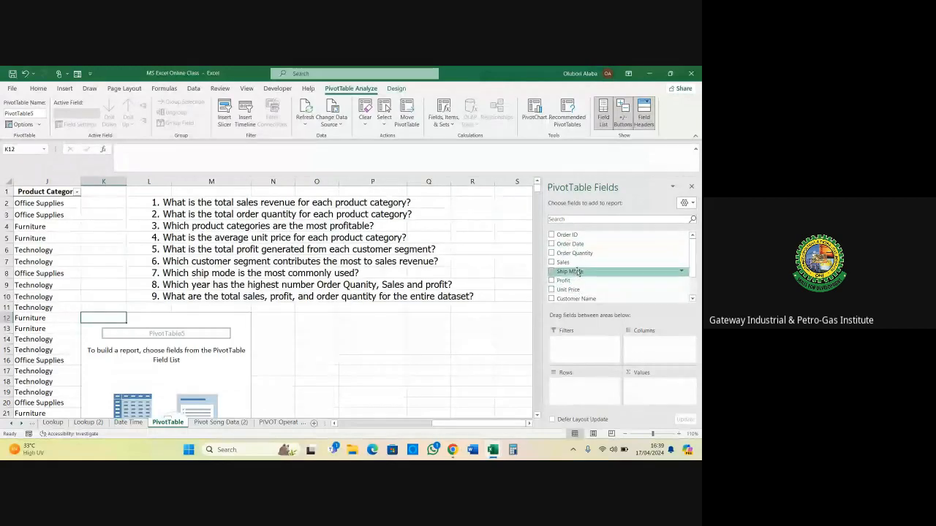
{"action": "scroll", "coordinate": [689, 271], "scroll_direction": "down", "scroll_amount": 2}
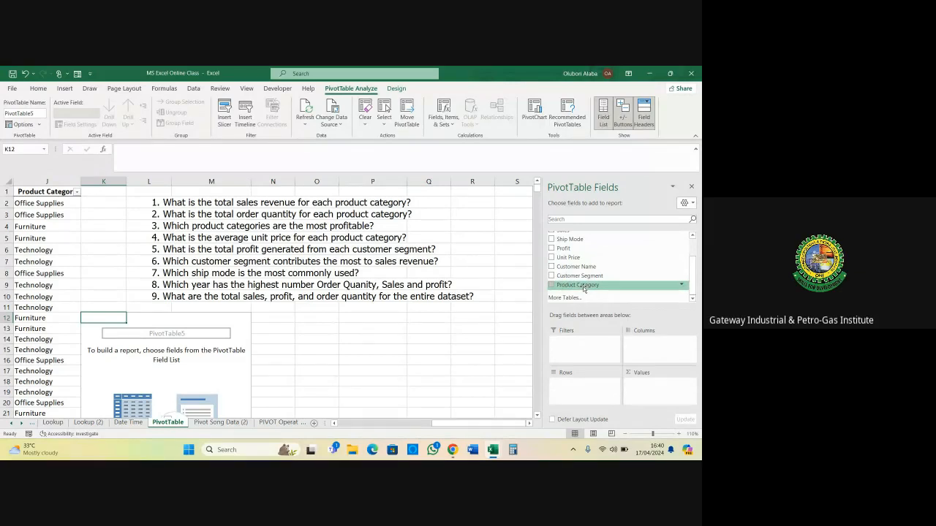
{"action": "left_click_drag", "start_coordinate": [583, 287], "coordinate": [589, 381]}
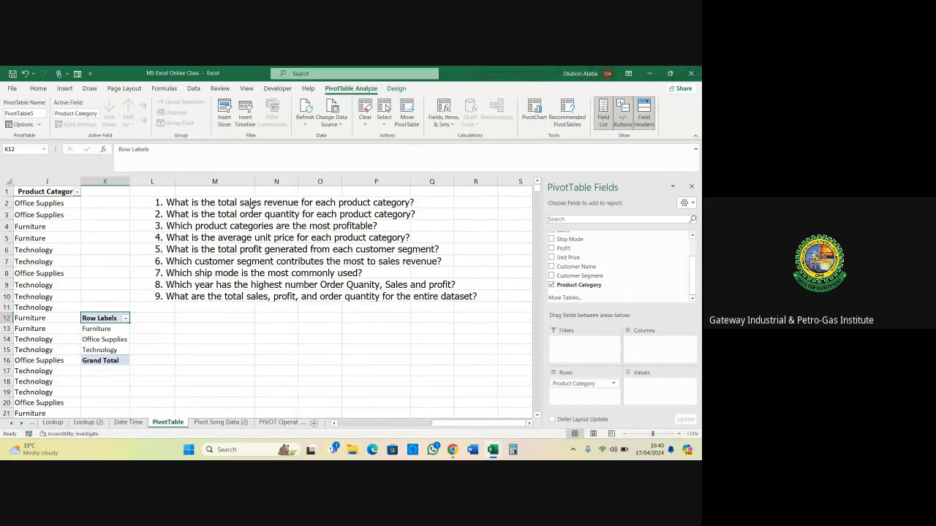
{"action": "scroll", "coordinate": [692, 265], "scroll_direction": "up", "scroll_amount": 3}
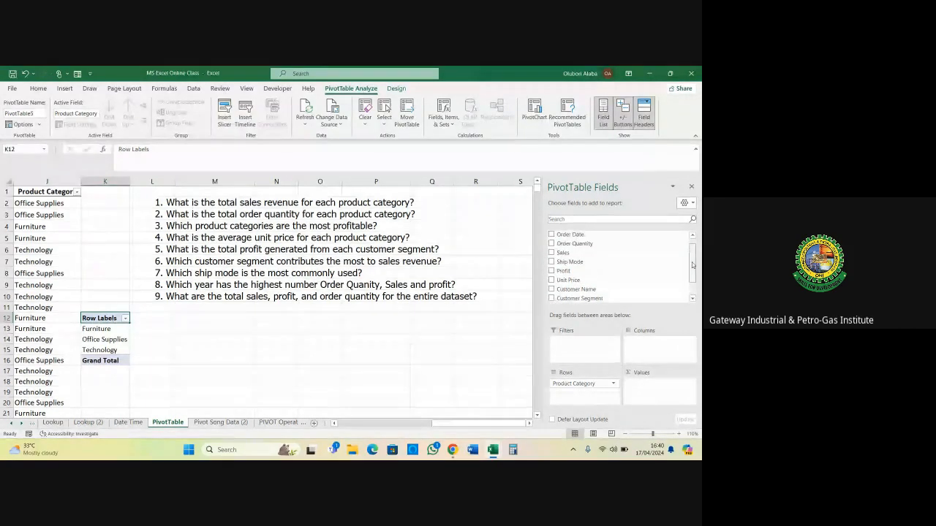
{"action": "mouse_move", "coordinate": [693, 265]}
{"action": "left_mouse_down"}
{"action": "mouse_move", "coordinate": [700, 278]}
{"action": "mouse_move", "coordinate": [698, 258]}
{"action": "left_mouse_up"}
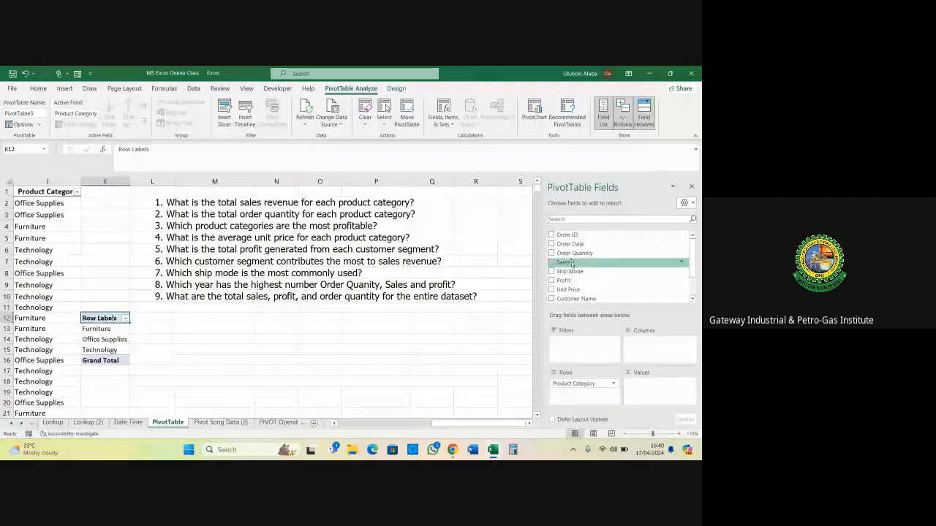
{"action": "left_click_drag", "start_coordinate": [614, 262], "coordinate": [660, 387]}
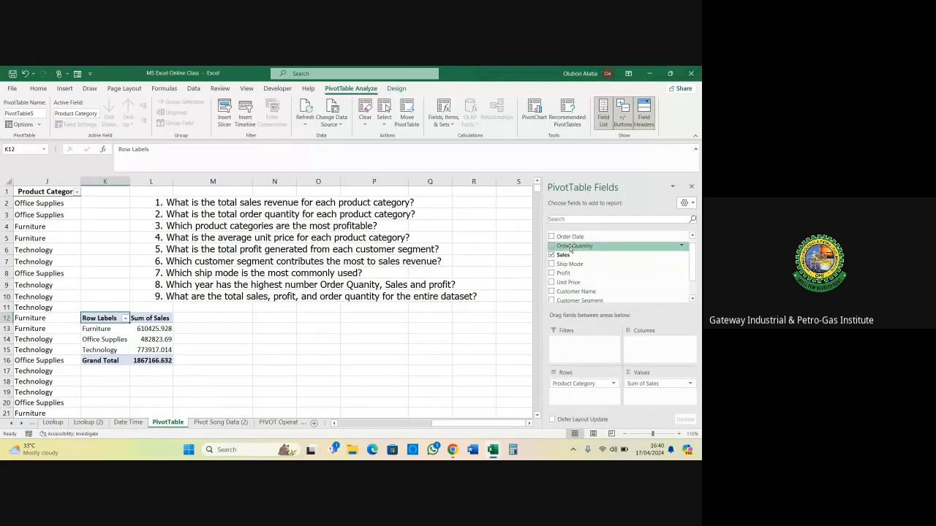
Add Order Quantity to the pivot table's values, summarize it by Count, and close the field list
{"action": "left_click_drag", "start_coordinate": [571, 247], "coordinate": [648, 395]}
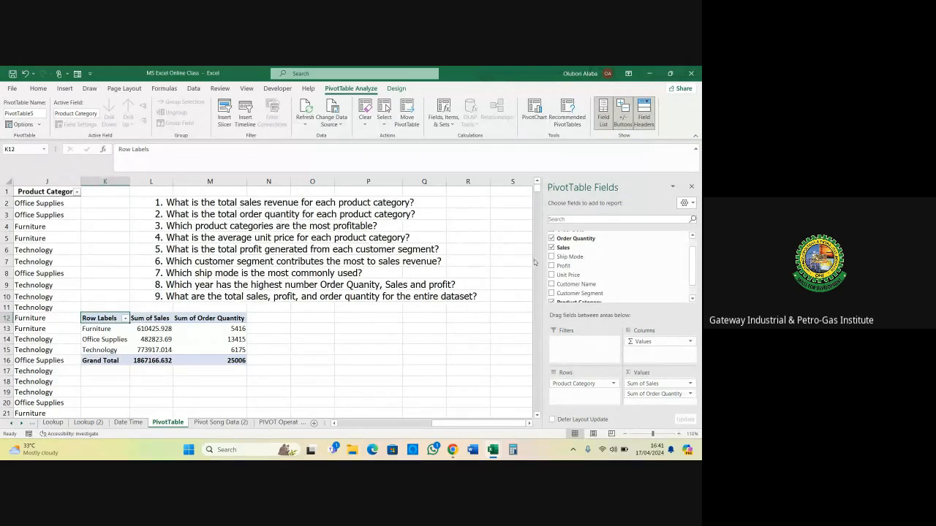
{"action": "left_click", "coordinate": [690, 395]}
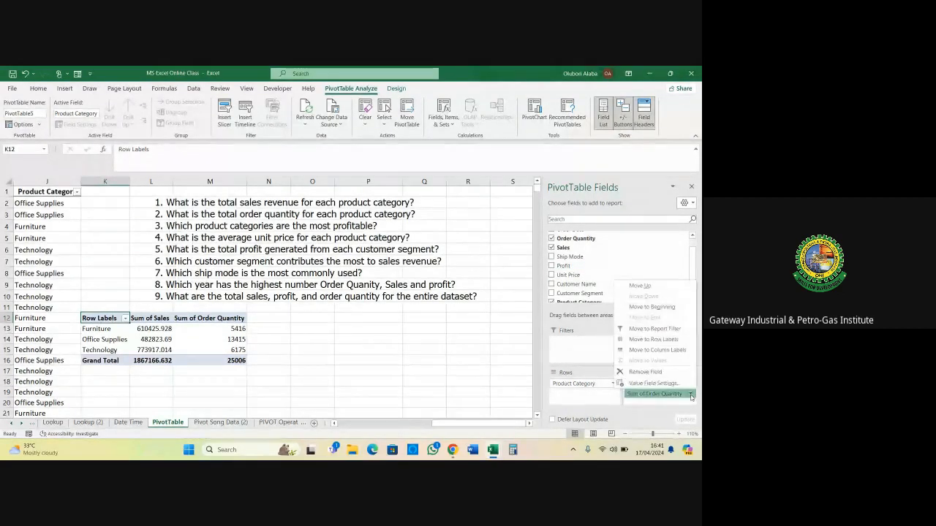
{"action": "left_click", "coordinate": [674, 384]}
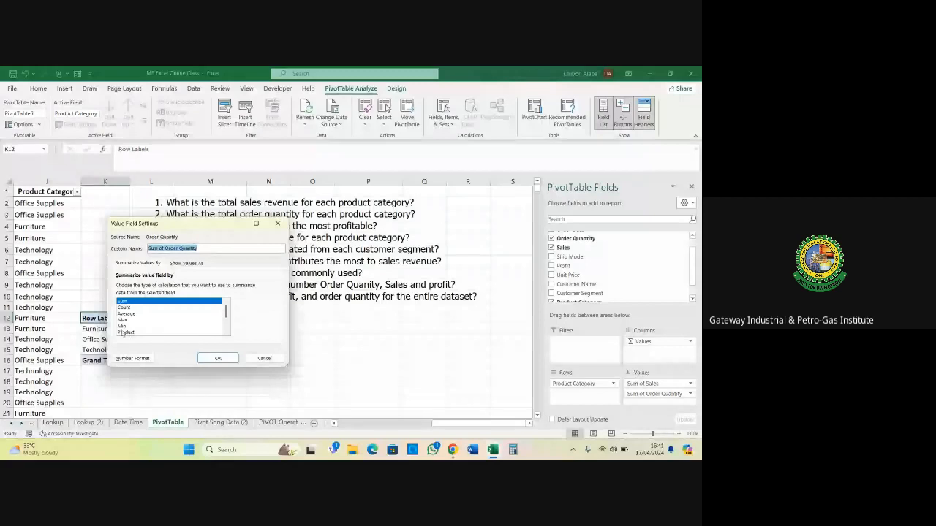
{"action": "left_click", "coordinate": [123, 307]}
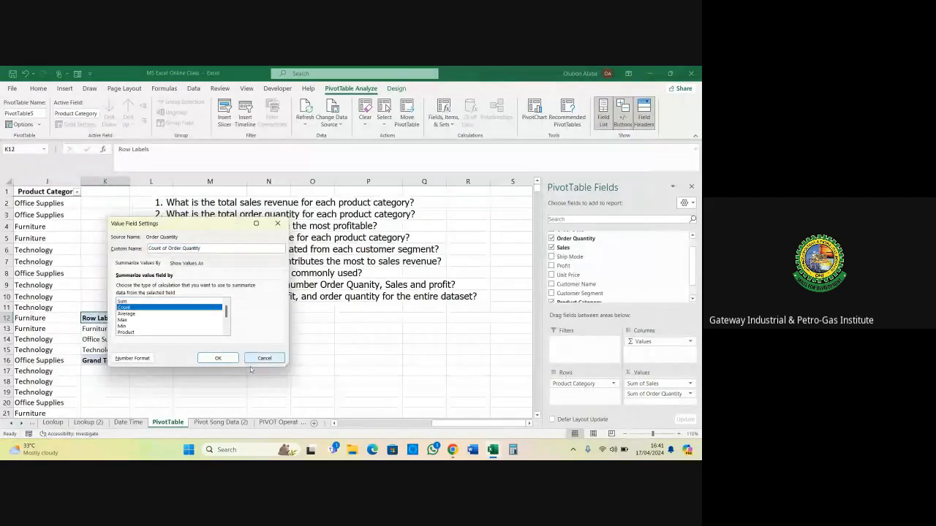
{"action": "left_click", "coordinate": [218, 358]}
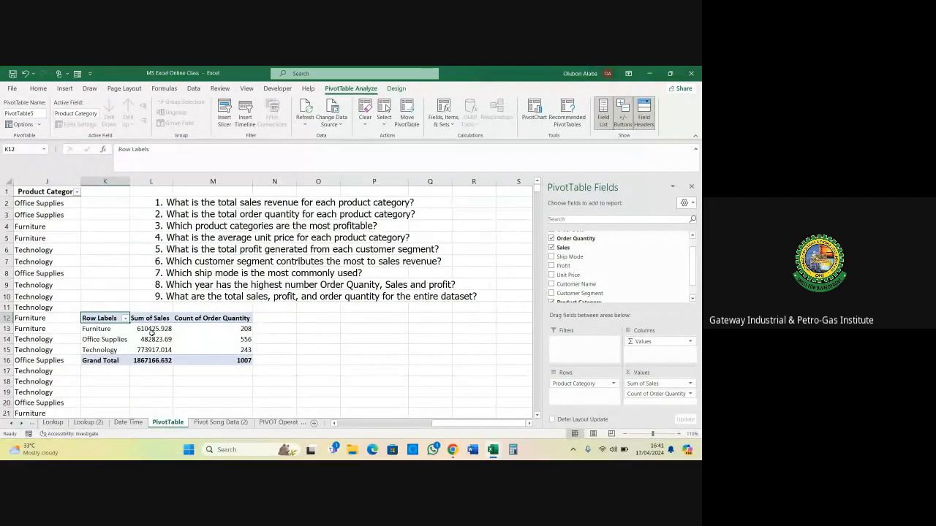
{"action": "left_click", "coordinate": [691, 187]}
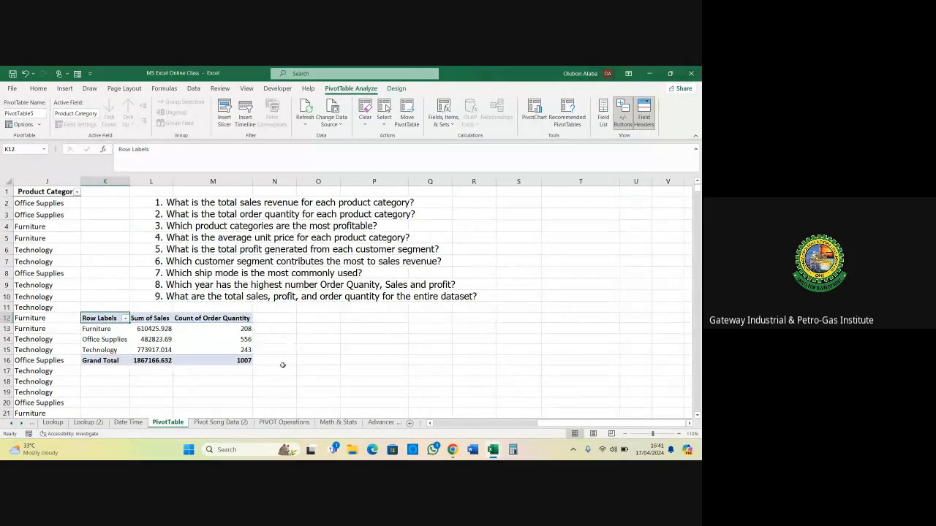
Look over the function exercises on the Math & Stats sheet, with a brief check of the Advanced Math & Stat sheet
{"action": "left_click", "coordinate": [323, 422]}
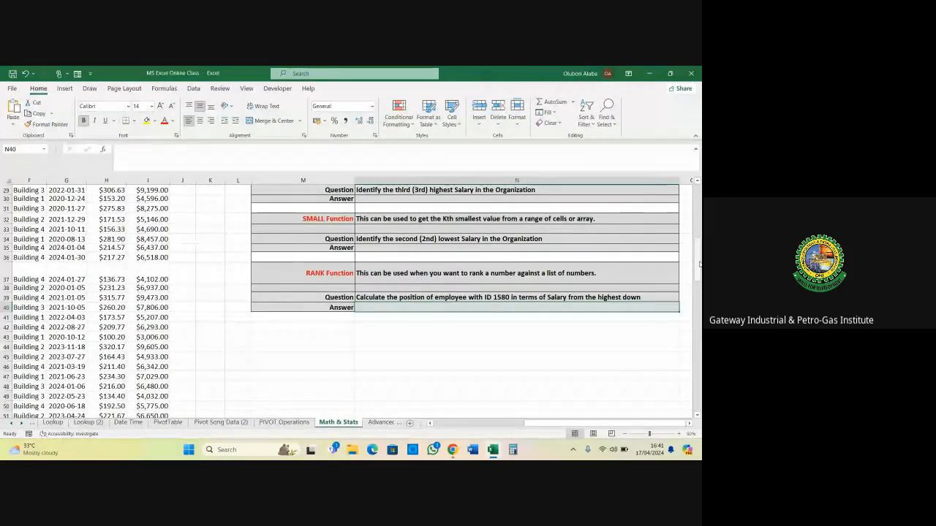
{"action": "left_click_drag", "start_coordinate": [699, 253], "coordinate": [699, 231]}
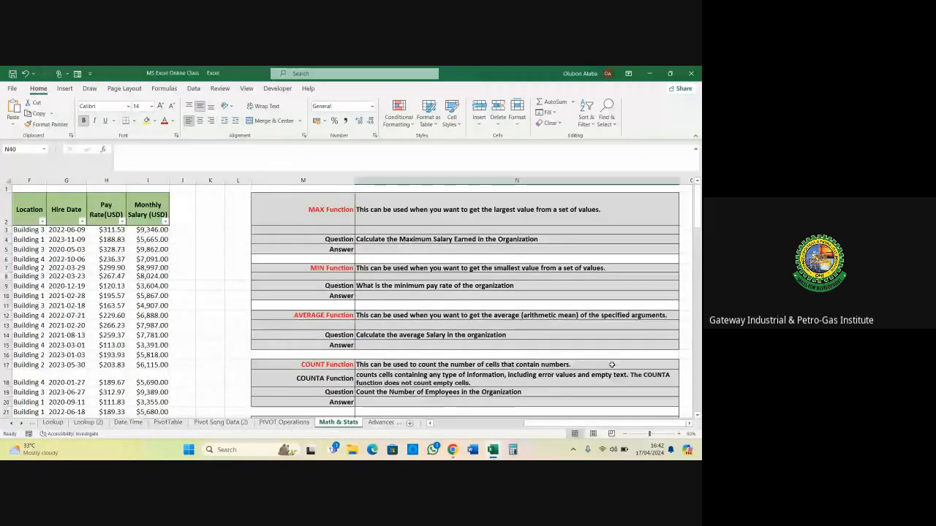
{"action": "left_click", "coordinate": [690, 424]}
{"action": "left_click", "coordinate": [689, 424]}
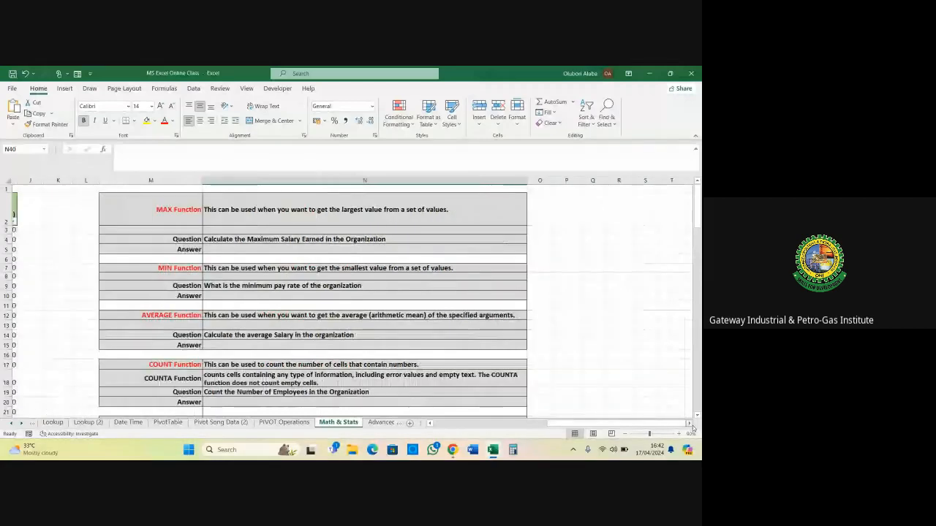
{"action": "mouse_move", "coordinate": [453, 449]}
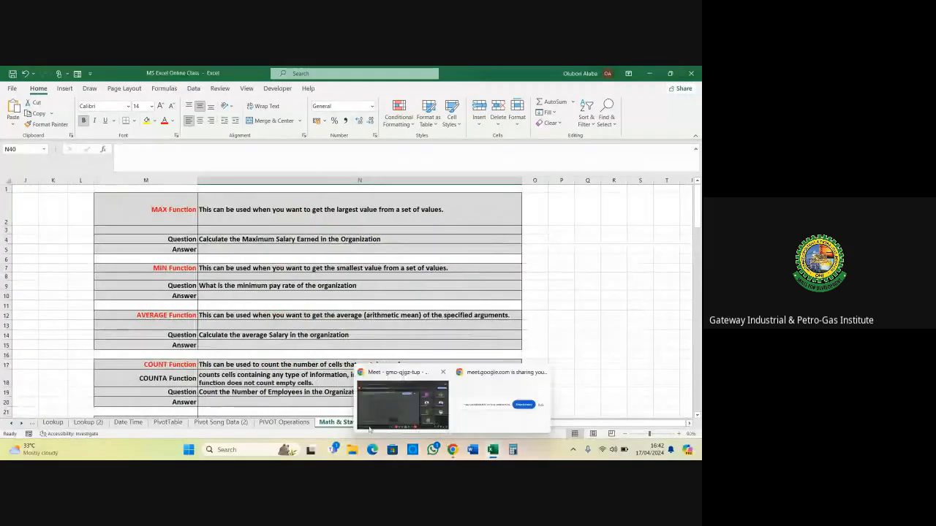
{"action": "left_click", "coordinate": [379, 427]}
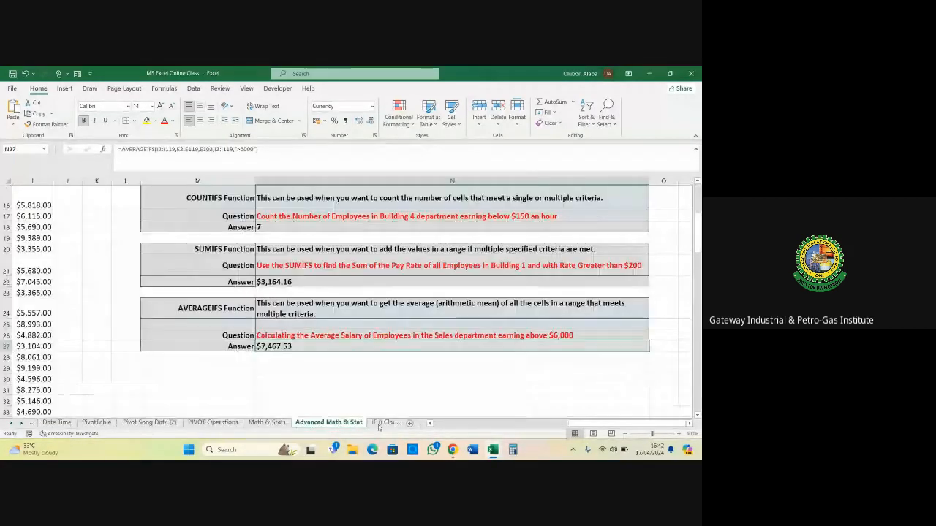
{"action": "left_click", "coordinate": [267, 423]}
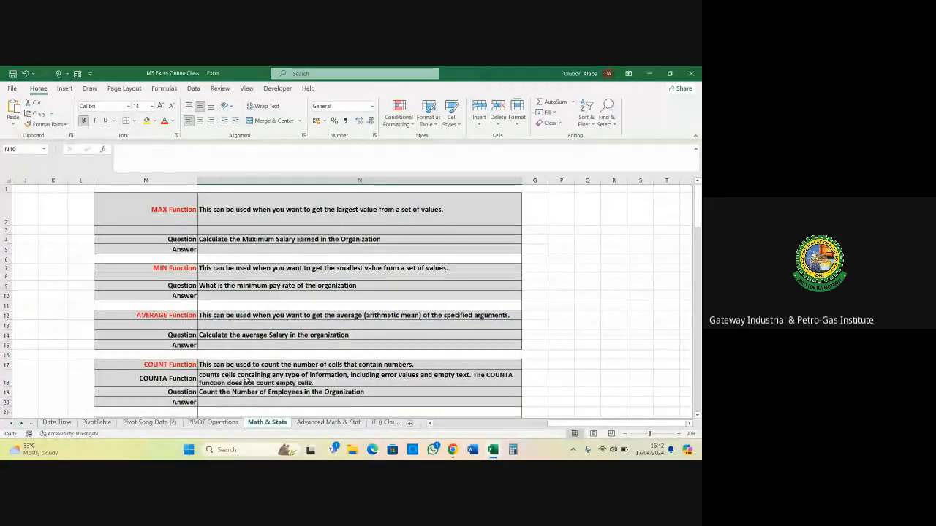
Look over the employee table on the Math & Stats sheet, from Staff ID to Monthly Salary (USD)
{"action": "left_click_drag", "start_coordinate": [554, 424], "coordinate": [433, 431]}
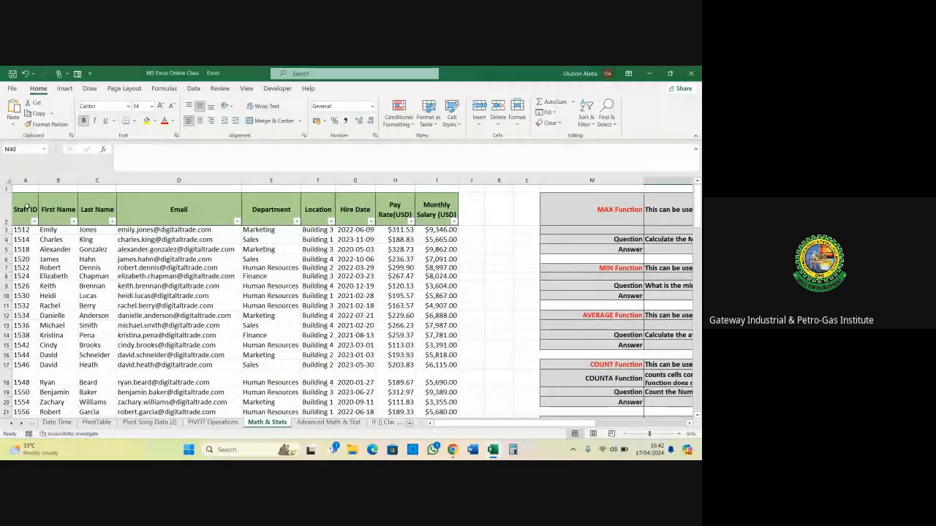
{"action": "left_click_drag", "start_coordinate": [27, 207], "coordinate": [438, 276]}
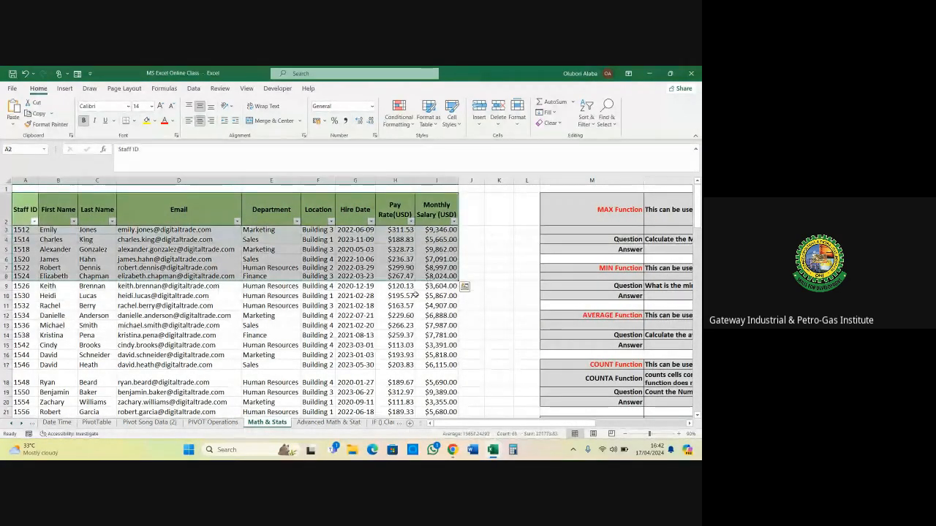
{"action": "left_click", "coordinate": [470, 325]}
Go through the function headings on the Math & Stats sheet from MAX to RANK, and return to the MAX question
{"action": "left_click_drag", "start_coordinate": [487, 425], "coordinate": [581, 424]}
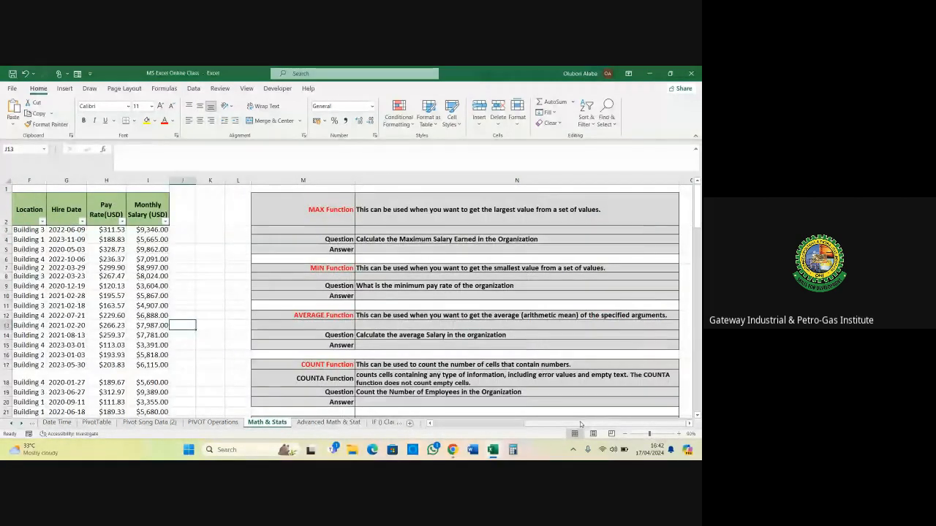
{"action": "left_click", "coordinate": [317, 207]}
{"action": "left_click", "coordinate": [319, 269]}
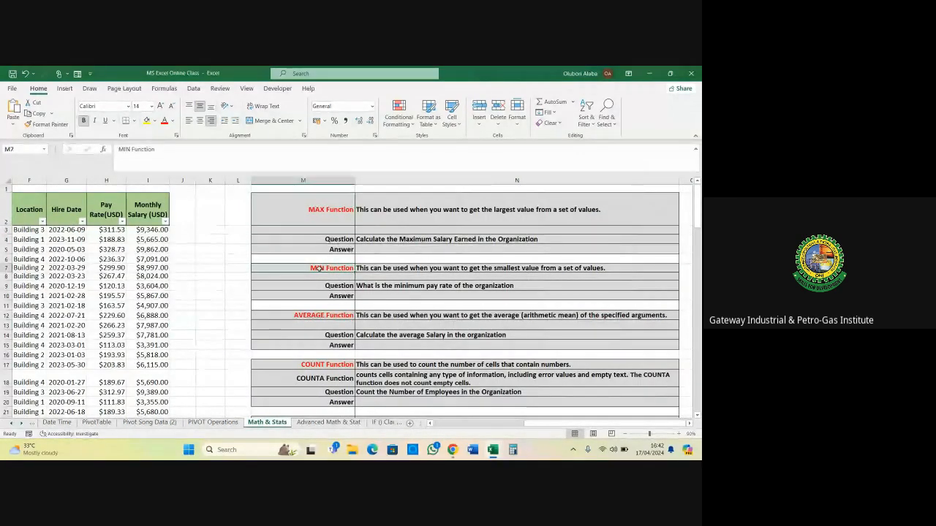
{"action": "left_click", "coordinate": [323, 315]}
{"action": "left_click", "coordinate": [319, 215]}
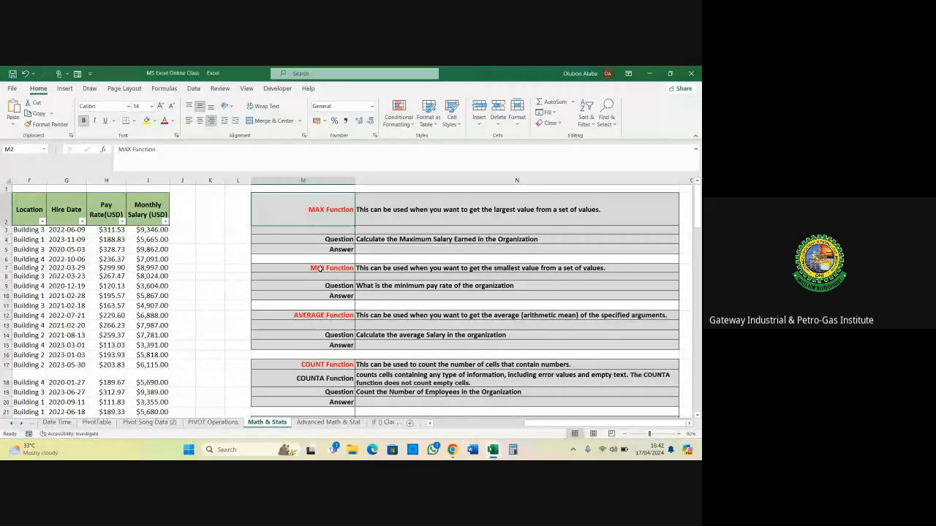
{"action": "left_click", "coordinate": [319, 269]}
{"action": "left_click", "coordinate": [324, 313]}
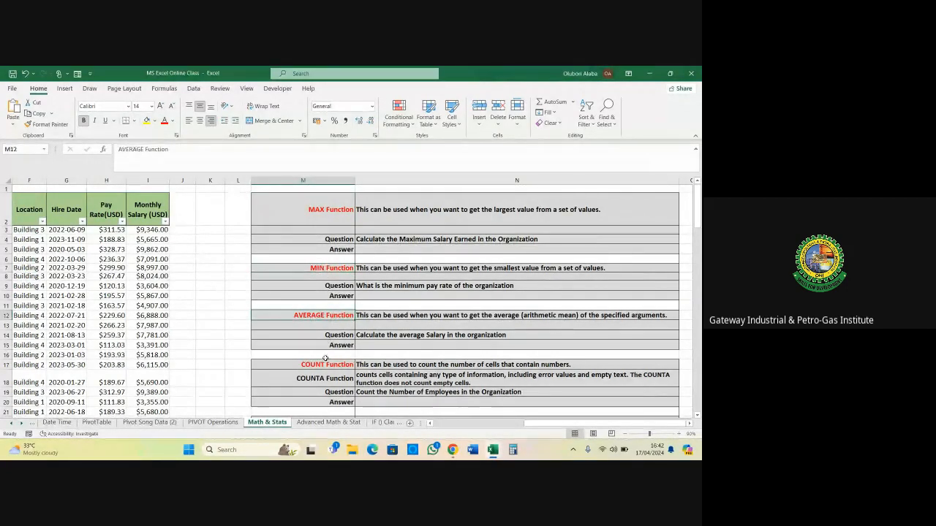
{"action": "left_click", "coordinate": [326, 364]}
{"action": "scroll", "coordinate": [328, 343], "scroll_direction": "down", "scroll_amount": 2}
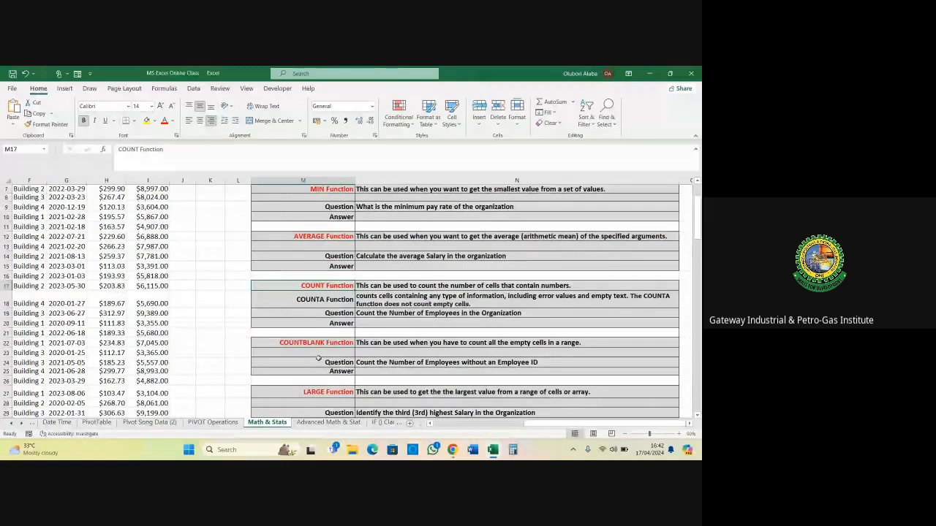
{"action": "left_click", "coordinate": [314, 301]}
{"action": "scroll", "coordinate": [314, 301], "scroll_direction": "down", "scroll_amount": 3}
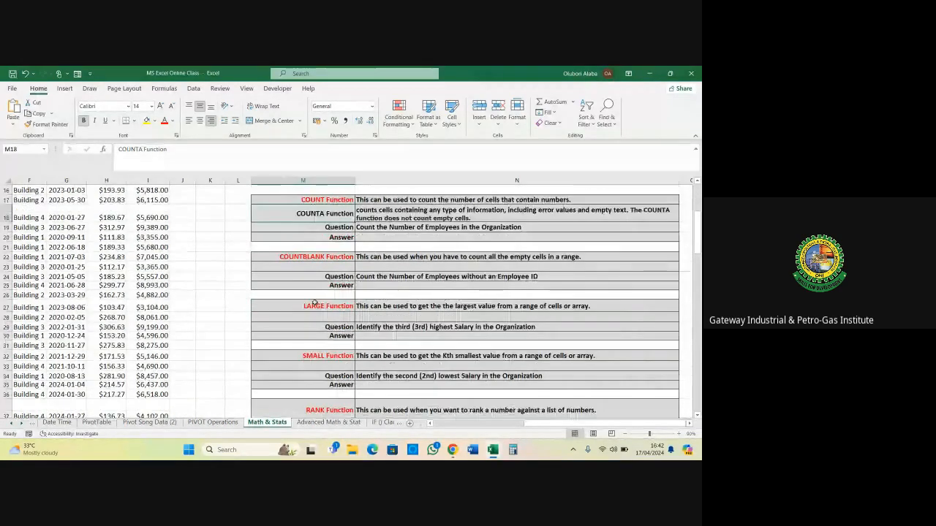
{"action": "left_click", "coordinate": [316, 258]}
{"action": "left_click", "coordinate": [322, 307]}
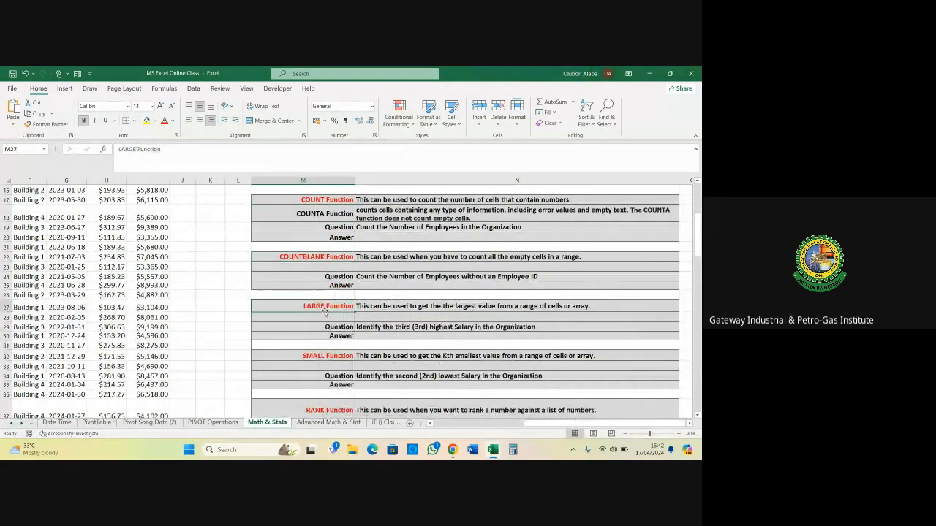
{"action": "left_click", "coordinate": [326, 355]}
{"action": "left_click", "coordinate": [332, 410]}
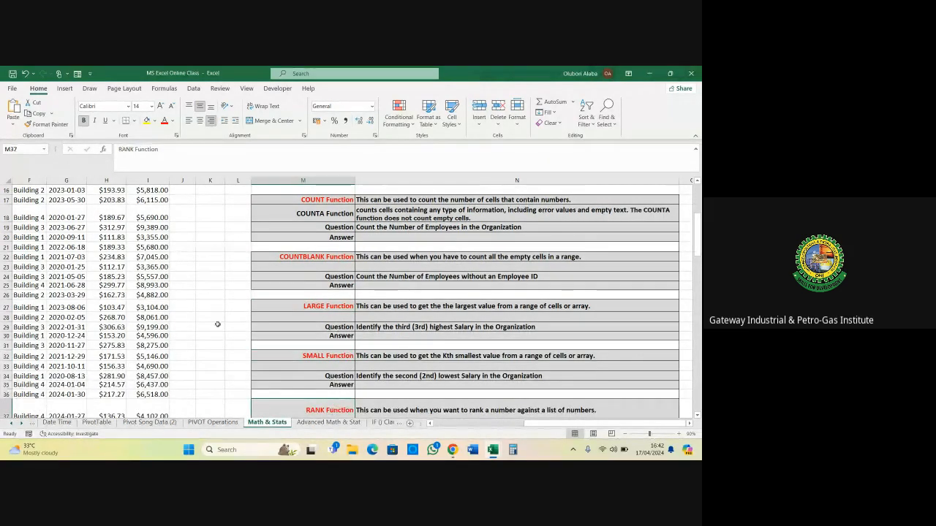
{"action": "left_click_drag", "start_coordinate": [698, 239], "coordinate": [698, 208]}
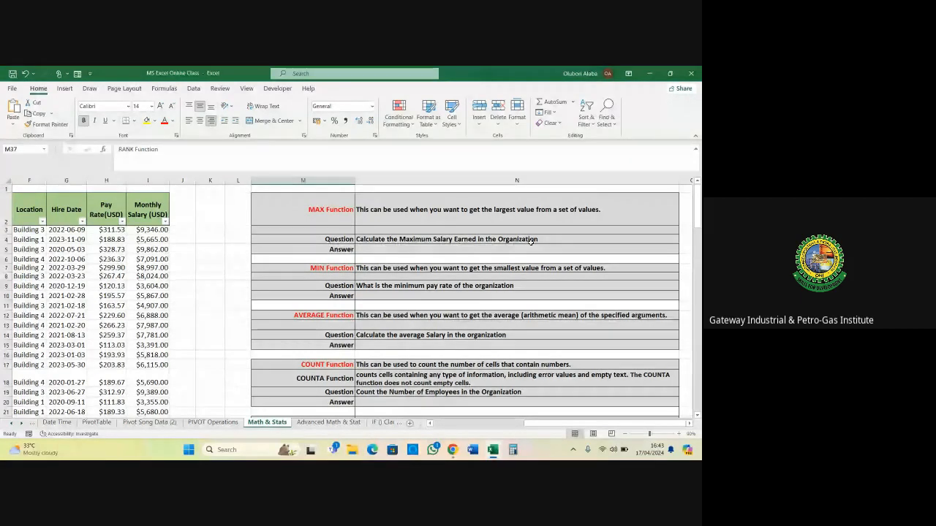
Examine the Staff ID and Monthly Salary (USD) columns of the employee table for the maximum salary question
{"action": "left_click_drag", "start_coordinate": [534, 424], "coordinate": [441, 436]}
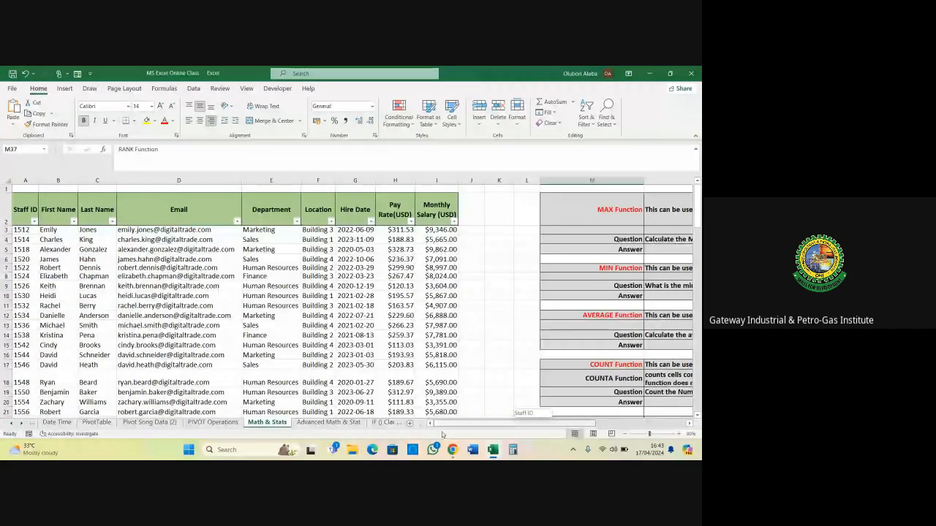
{"action": "left_click", "coordinate": [25, 180]}
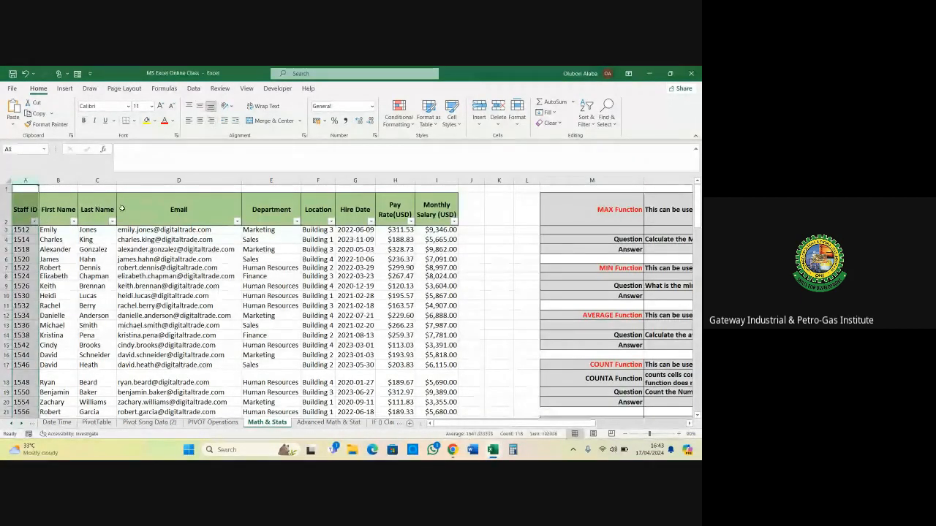
{"action": "left_click", "coordinate": [438, 180]}
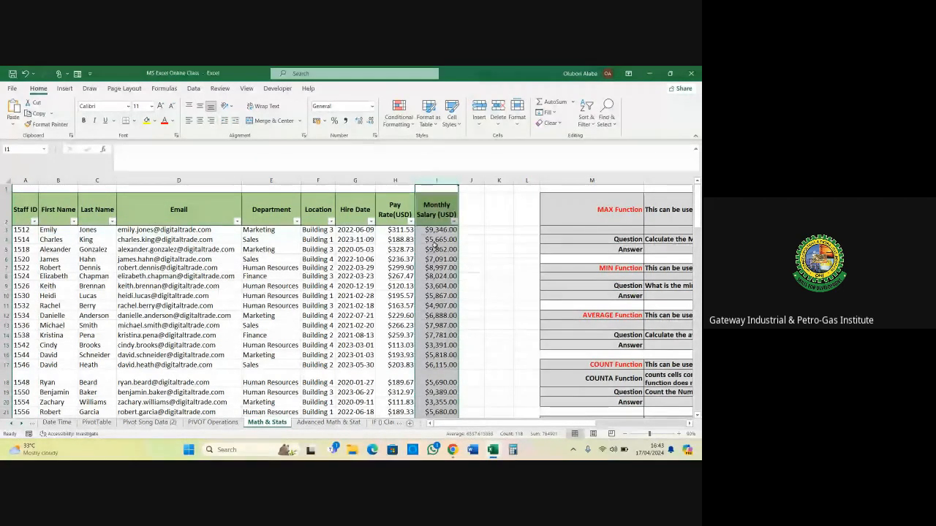
{"action": "left_click", "coordinate": [436, 249]}
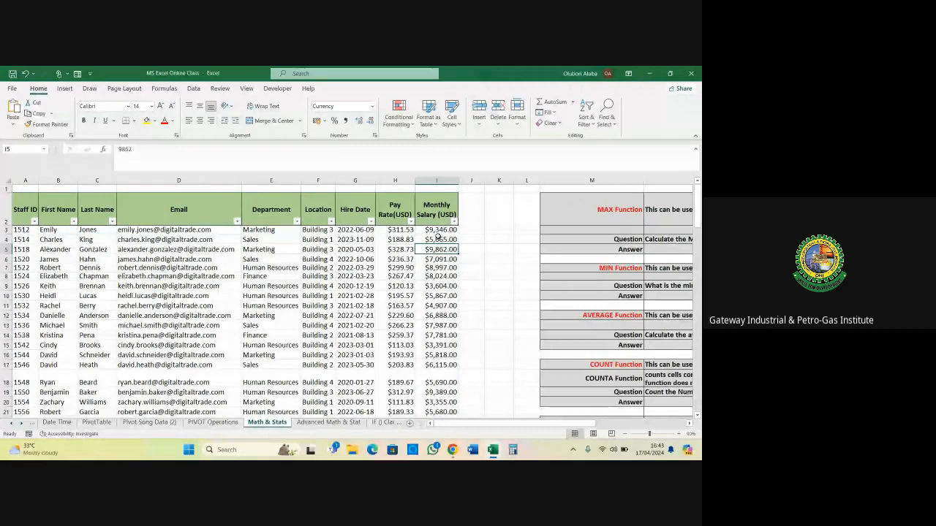
{"action": "left_click", "coordinate": [437, 181]}
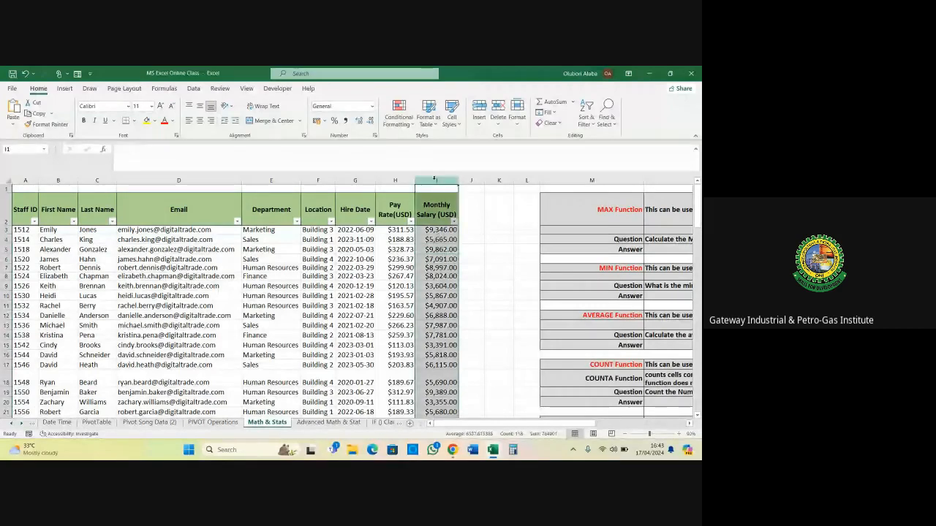
{"action": "left_click", "coordinate": [439, 256]}
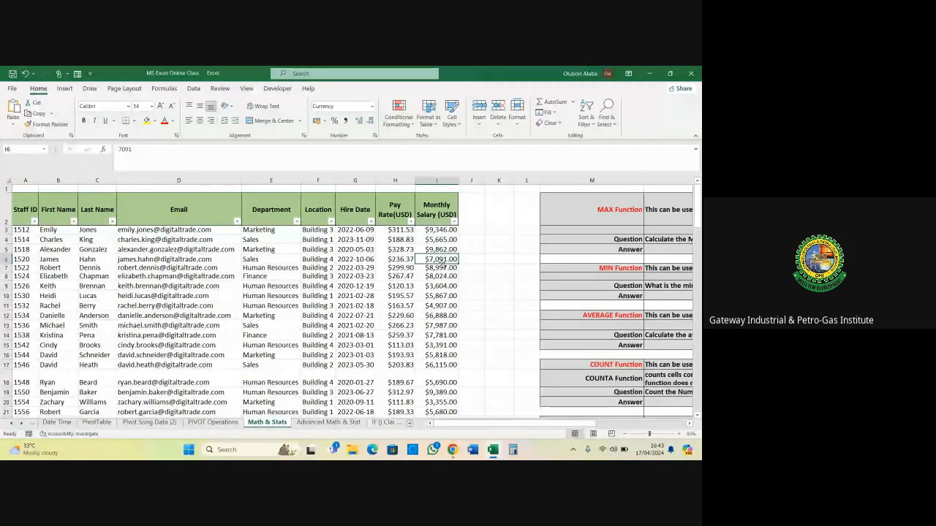
{"action": "left_click_drag", "start_coordinate": [545, 425], "coordinate": [629, 426]}
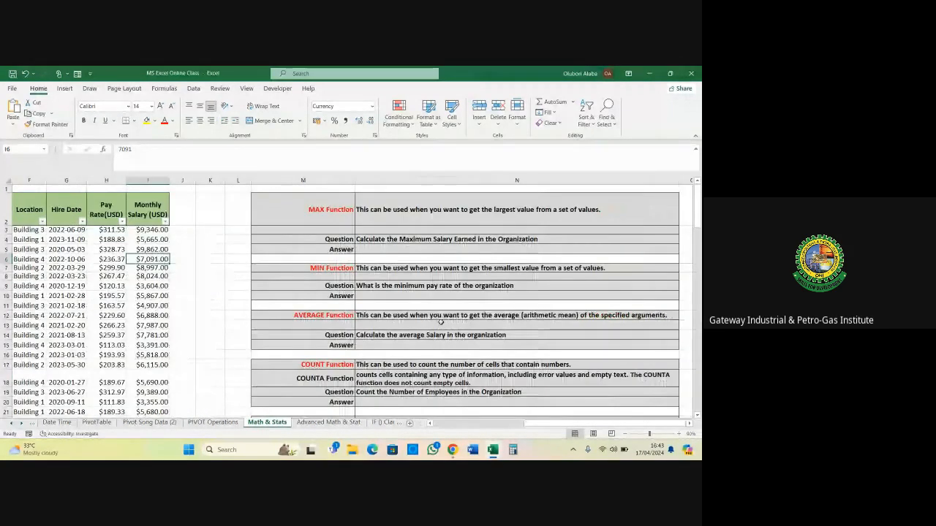
Calculate the maximum salary in answer cell N5 with =MAX(I3:I119), and check the entered formula
{"action": "left_click", "coordinate": [374, 249]}
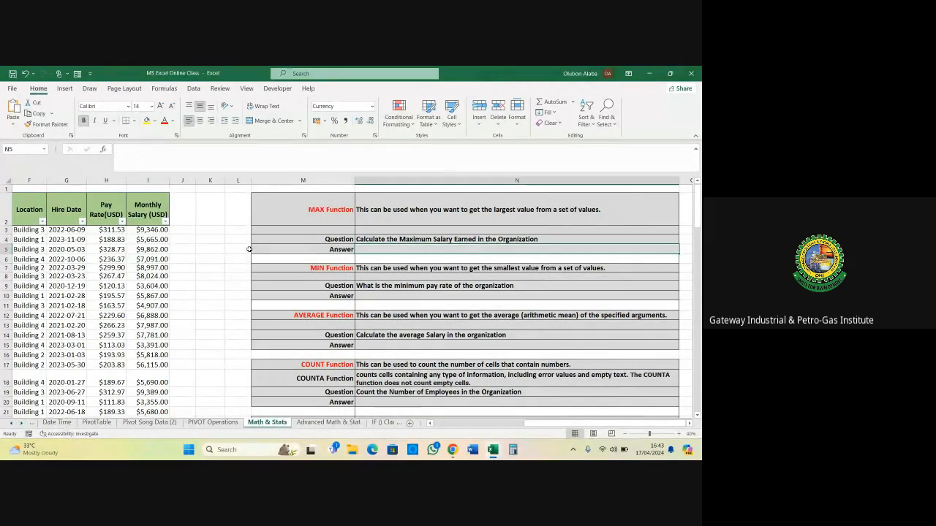
{"action": "type", "text": "="}
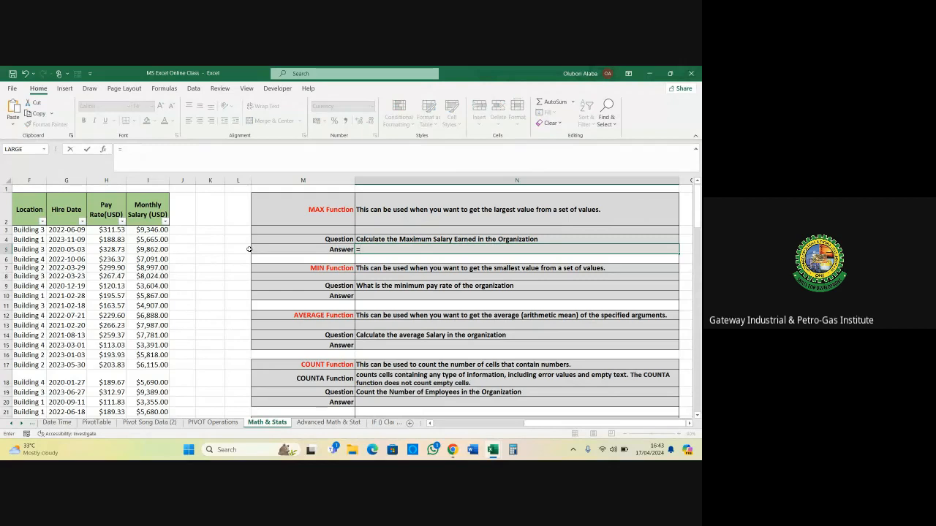
{"action": "type", "text": "max"}
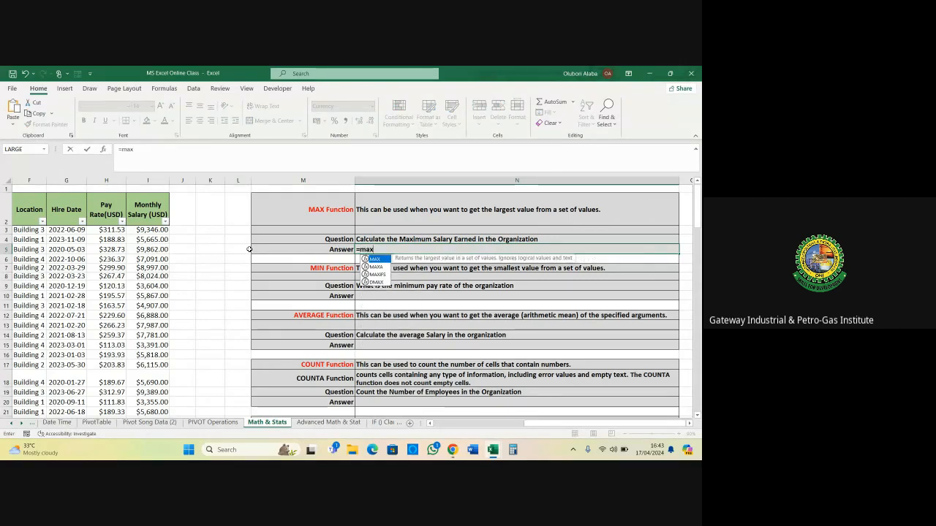
{"action": "key", "text": "Tab"}
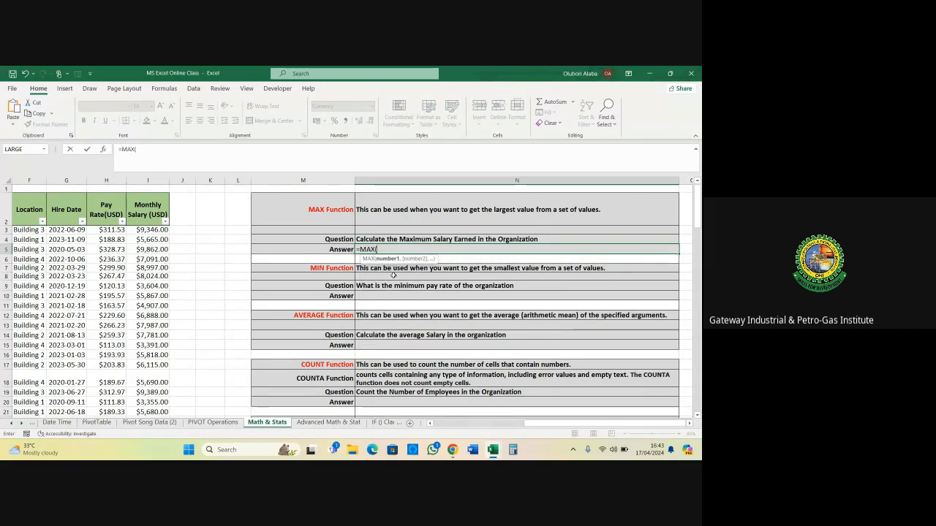
{"action": "left_click", "coordinate": [149, 232]}
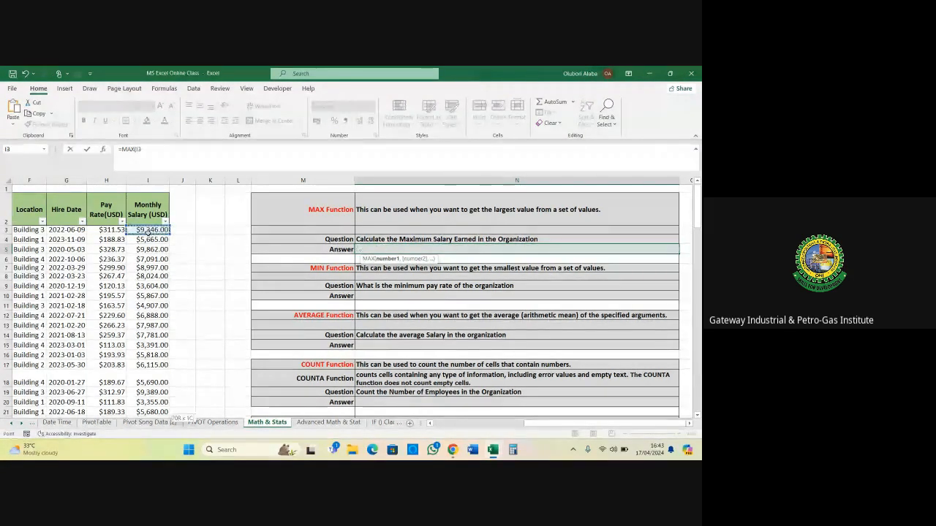
{"action": "key", "text": "ctrl+shift+Down"}
{"action": "key", "text": "Return"}
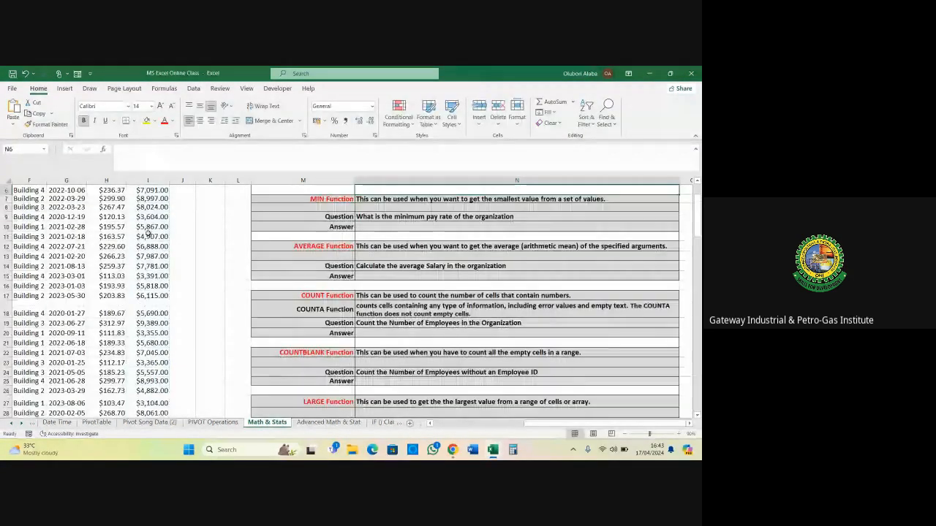
{"action": "scroll", "coordinate": [150, 233], "scroll_direction": "up", "scroll_amount": 2}
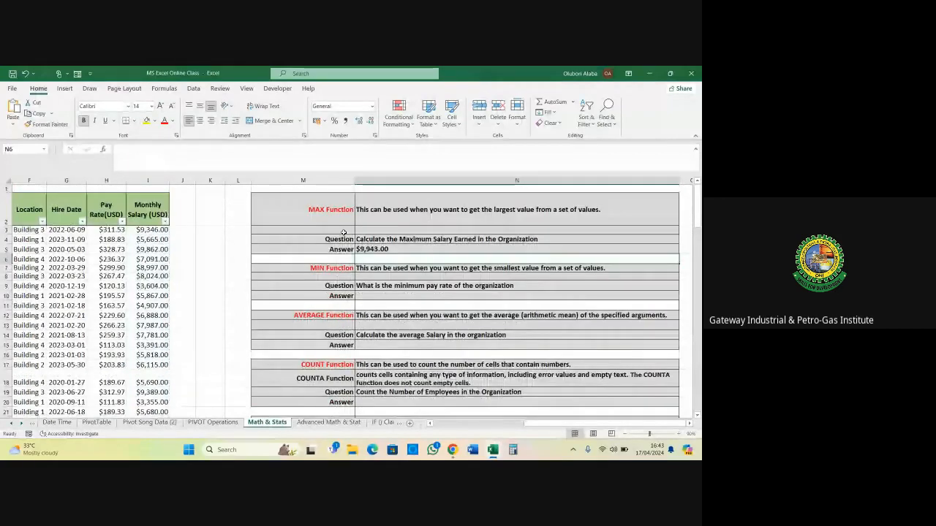
{"action": "left_click", "coordinate": [373, 250]}
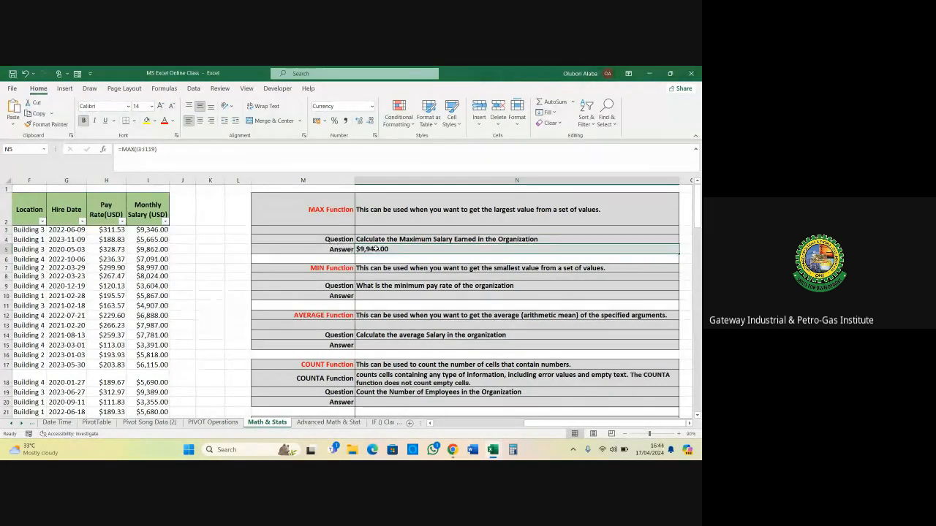
Calculate the minimum pay rate in answer cell N10 with =MIN(H3:H119), and check the entered formula
{"action": "left_click", "coordinate": [324, 268]}
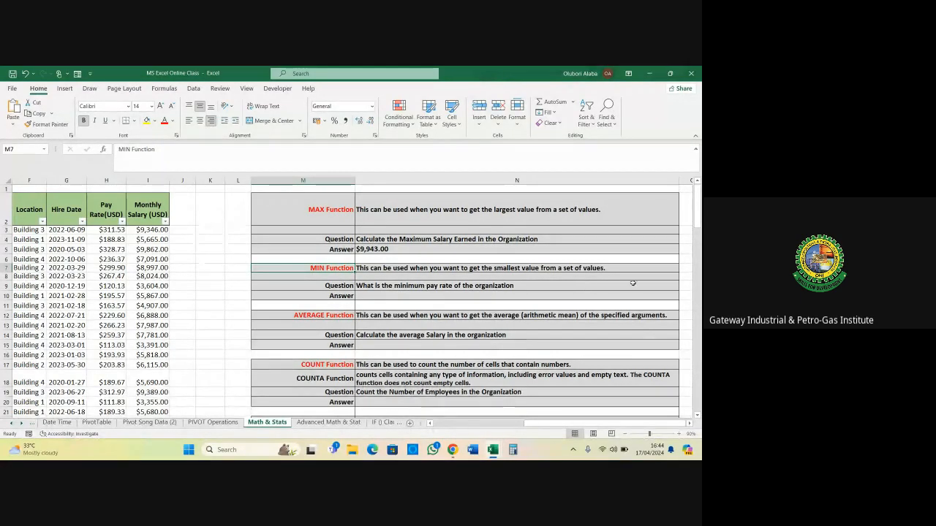
{"action": "left_click", "coordinate": [106, 181]}
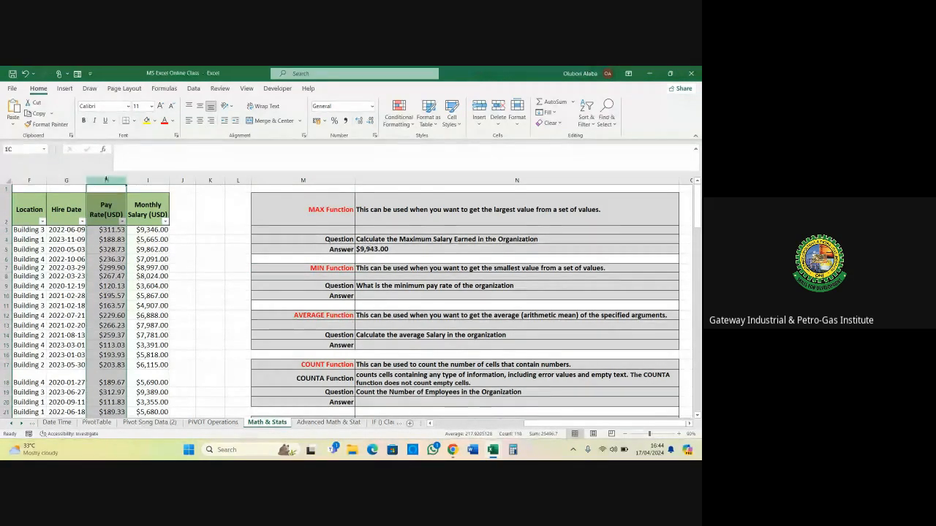
{"action": "left_click", "coordinate": [373, 297]}
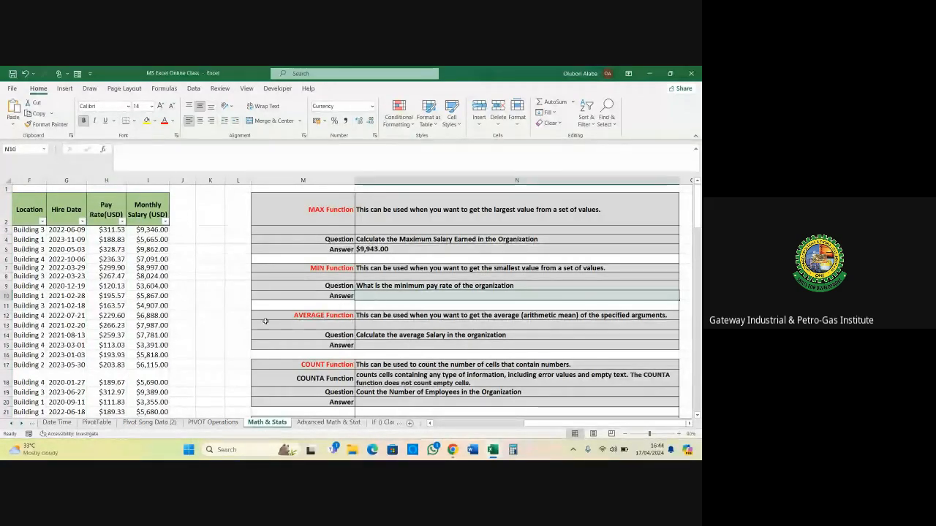
{"action": "type", "text": "=min"}
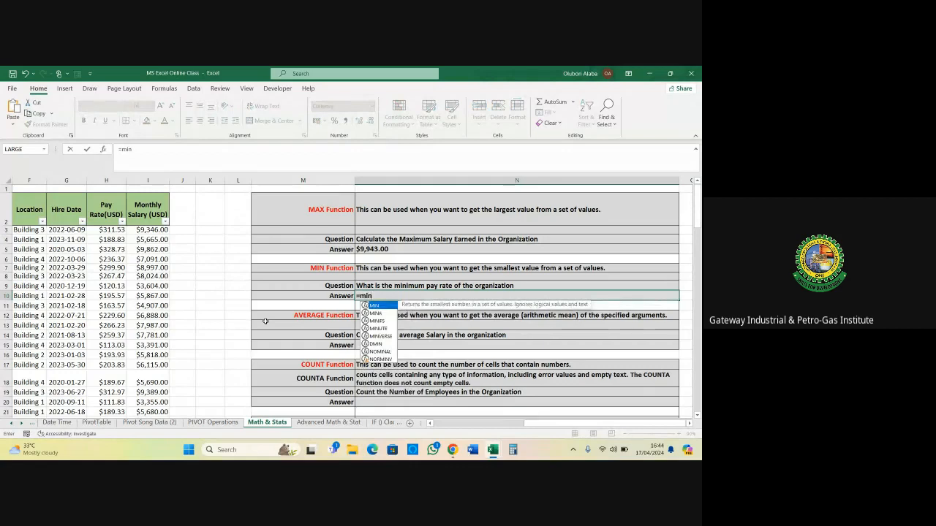
{"action": "key", "text": "Tab"}
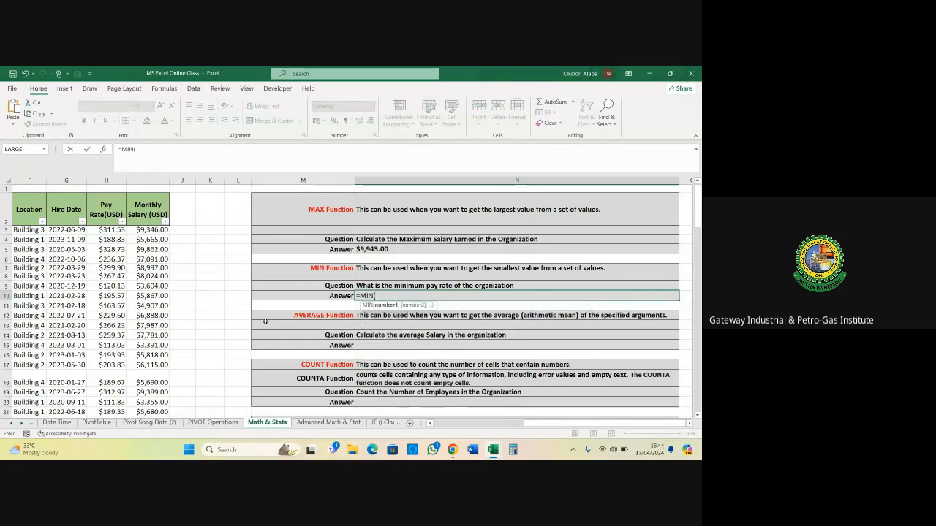
{"action": "left_click", "coordinate": [108, 230]}
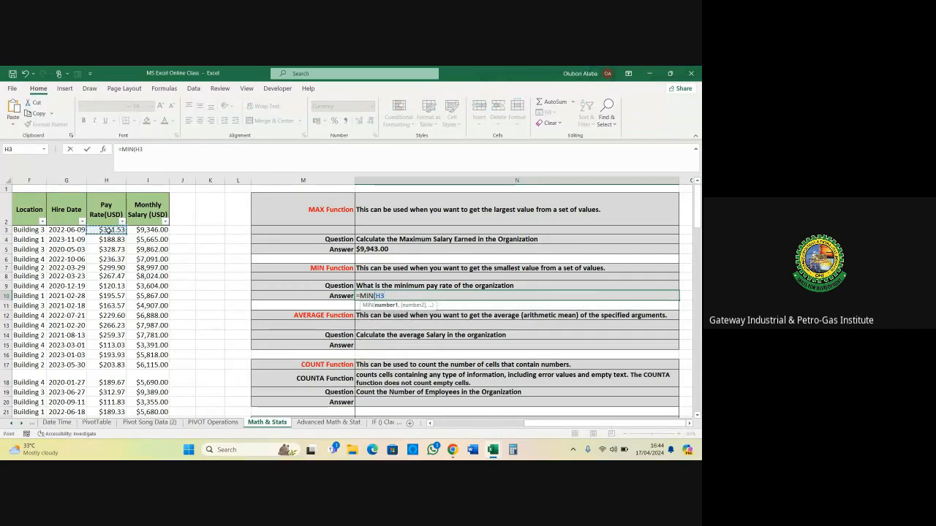
{"action": "key", "text": "ctrl+shift+Down"}
{"action": "key", "text": "Return"}
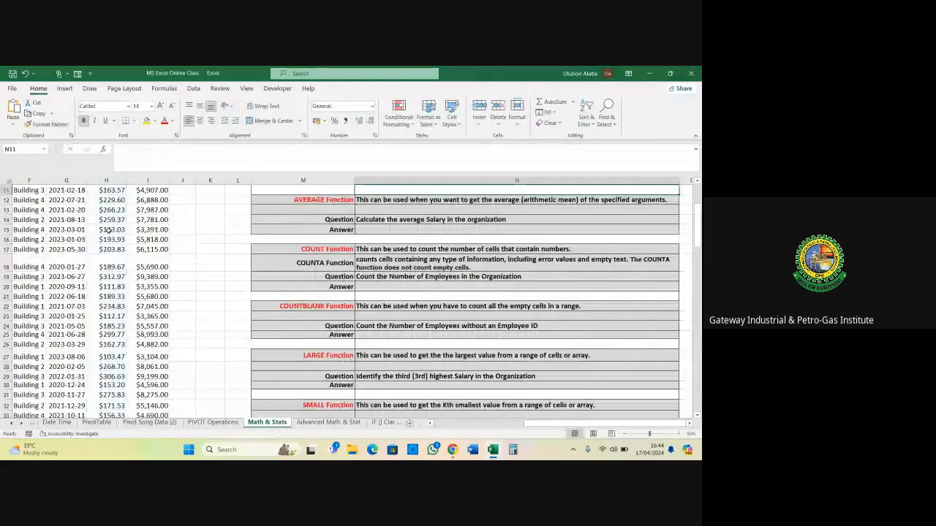
{"action": "scroll", "coordinate": [108, 230], "scroll_direction": "up", "scroll_amount": 3}
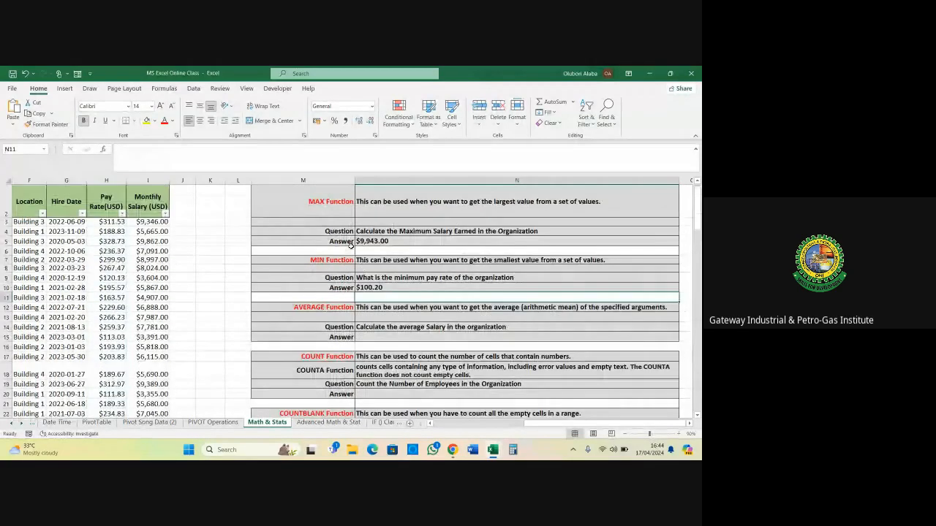
{"action": "left_click", "coordinate": [375, 289]}
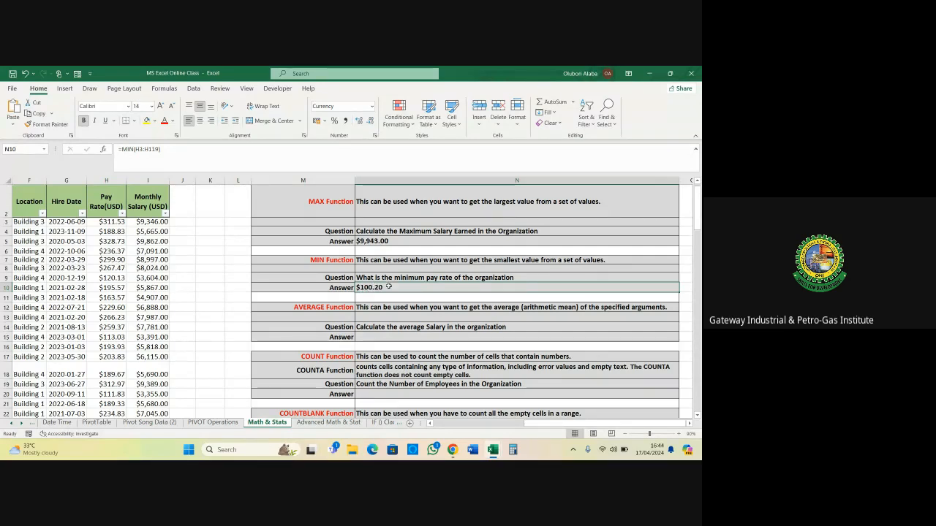
Examine the COUNT Function section and the Staff ID column of the employee table for the employee count question
{"action": "scroll", "coordinate": [448, 270], "scroll_direction": "down", "scroll_amount": 3}
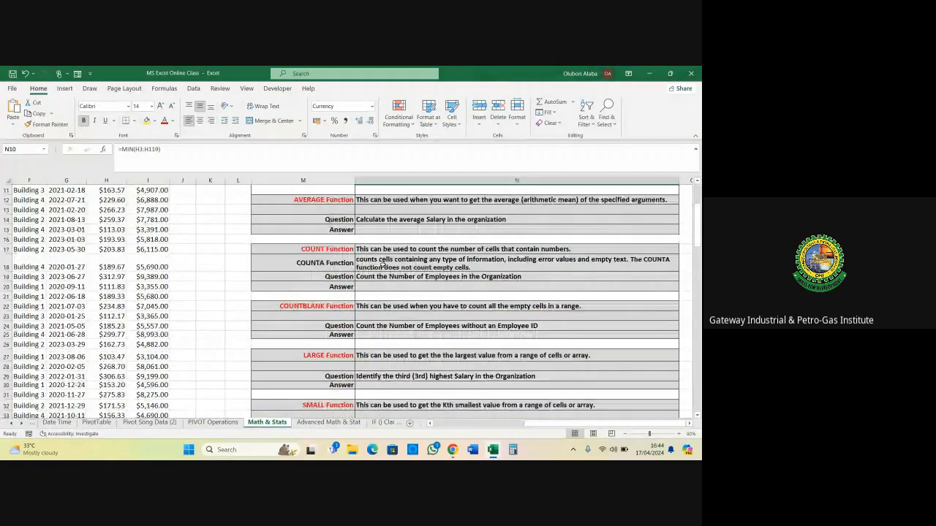
{"action": "left_click", "coordinate": [337, 248]}
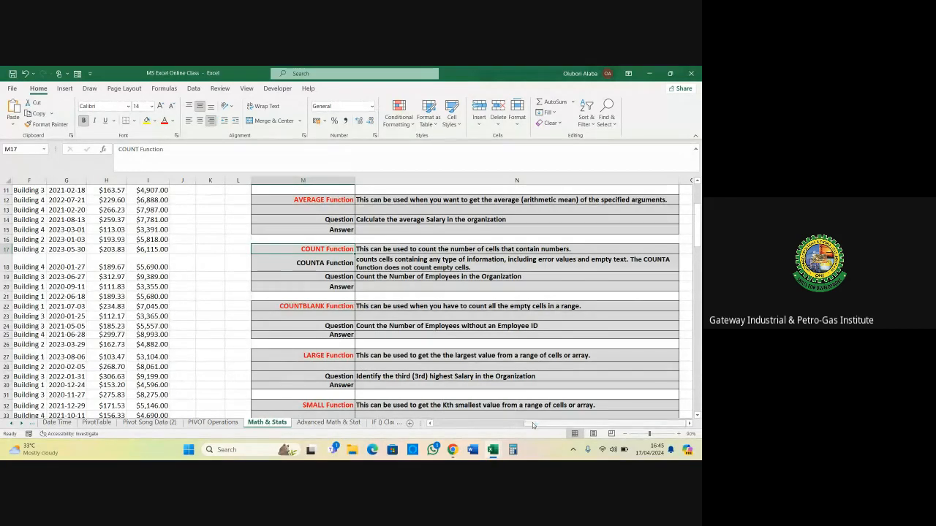
{"action": "left_click_drag", "start_coordinate": [533, 426], "coordinate": [430, 428]}
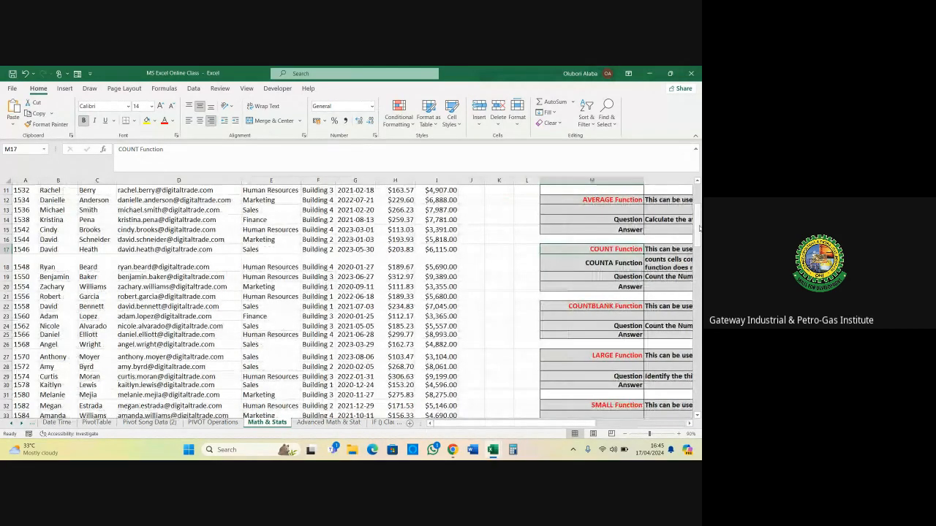
{"action": "scroll", "coordinate": [481, 198], "scroll_direction": "up", "scroll_amount": 3}
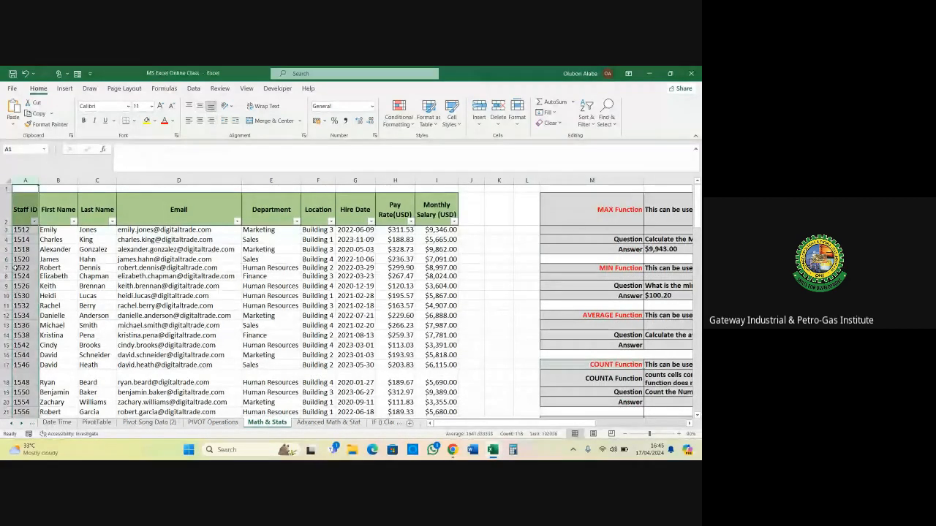
{"action": "left_click", "coordinate": [25, 228]}
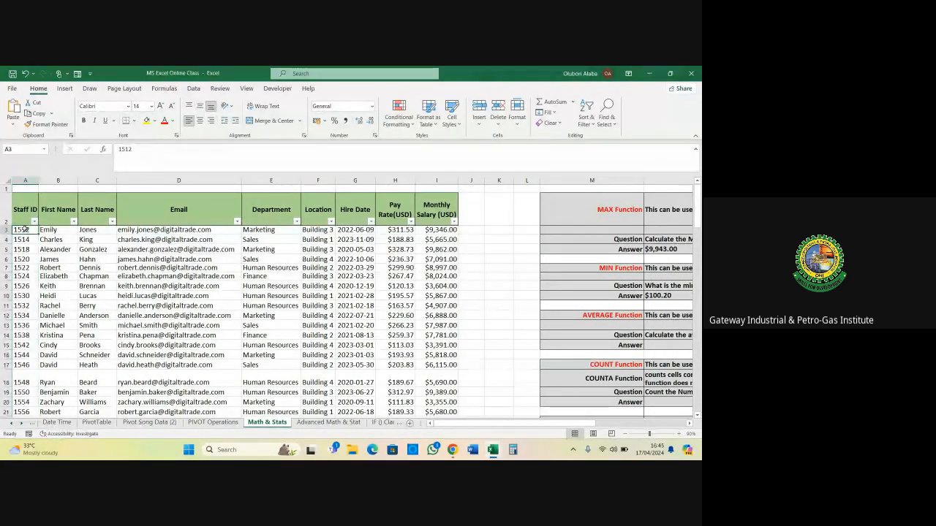
{"action": "left_click_drag", "start_coordinate": [497, 424], "coordinate": [574, 426]}
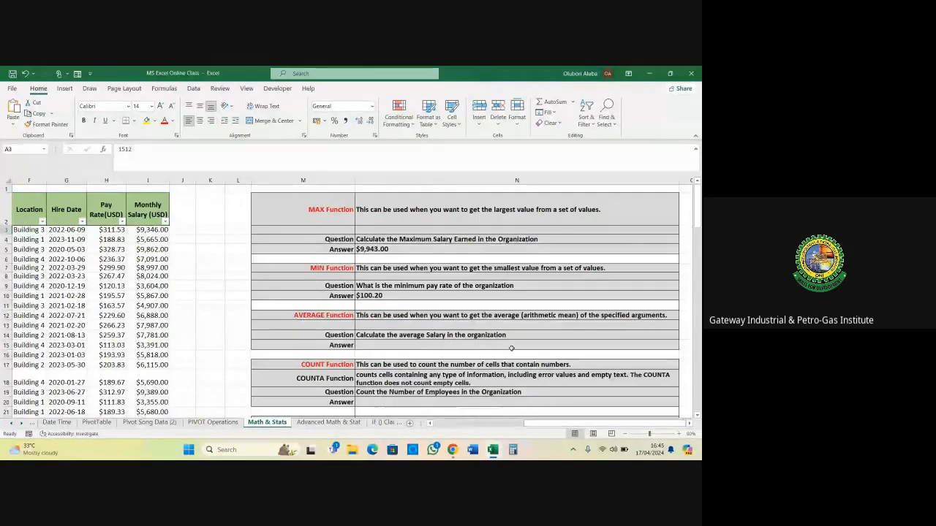
Count the employees in answer cell N20 with =COUNT(A3:A119), and check the entered formula
{"action": "scroll", "coordinate": [511, 348], "scroll_direction": "down", "scroll_amount": 2}
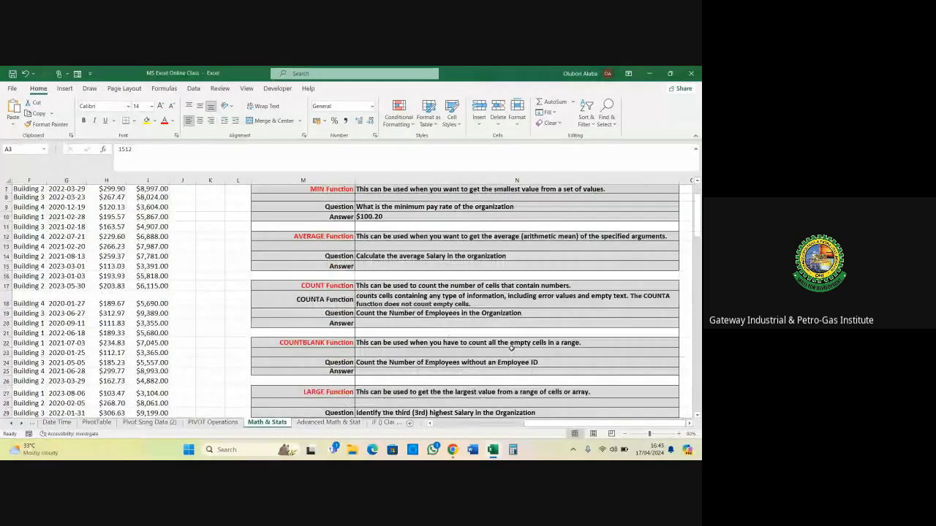
{"action": "left_click", "coordinate": [362, 323]}
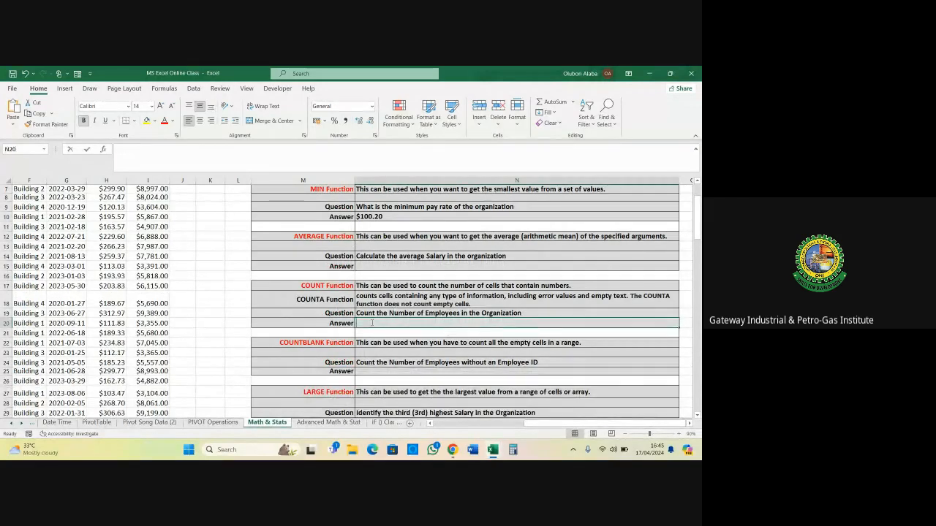
{"action": "type", "text": "=coun"}
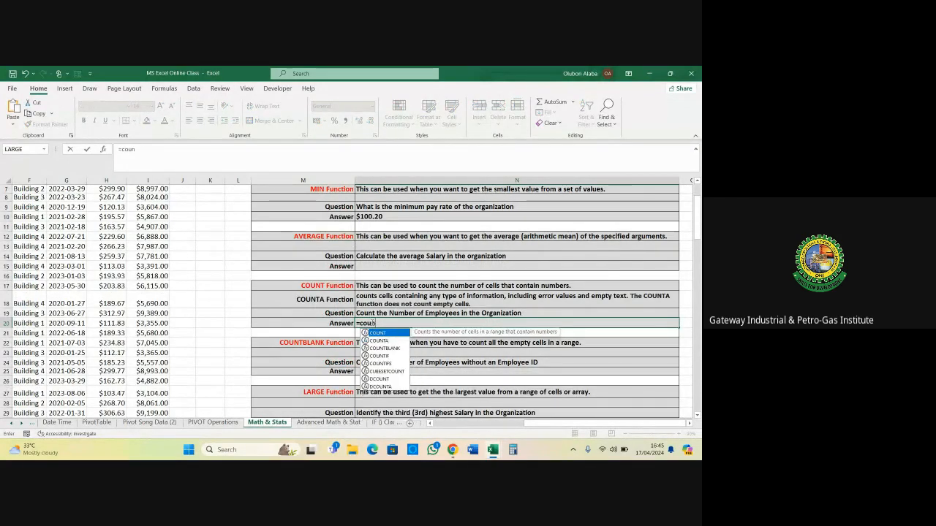
{"action": "key", "text": "Tab"}
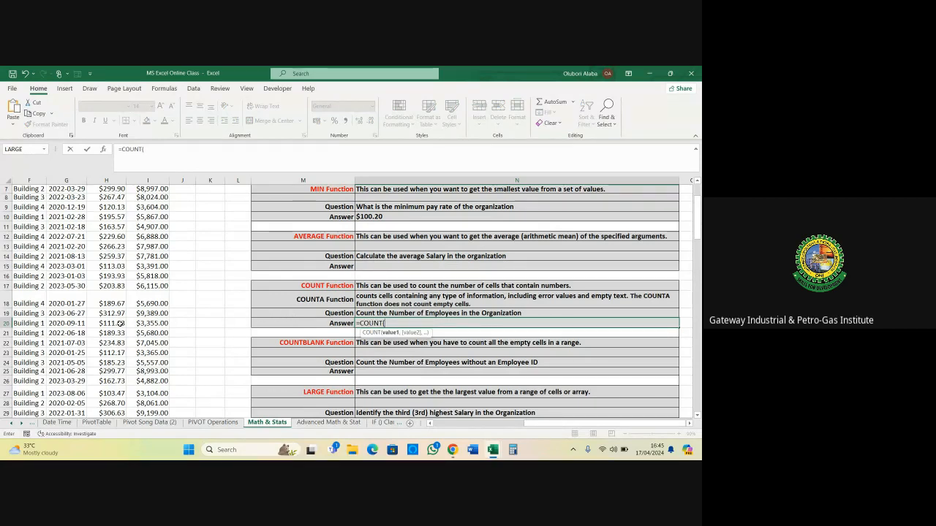
{"action": "scroll", "coordinate": [119, 323], "scroll_direction": "up", "scroll_amount": 2}
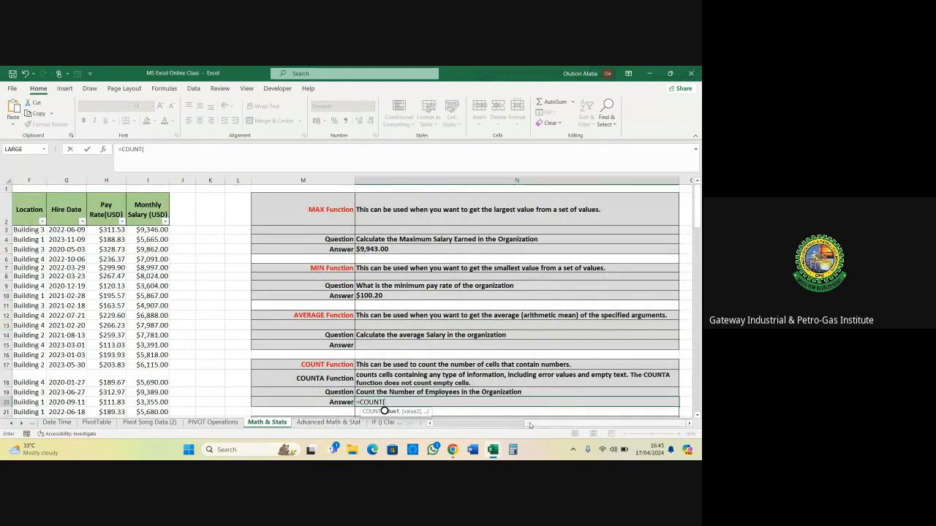
{"action": "left_click_drag", "start_coordinate": [529, 423], "coordinate": [418, 428]}
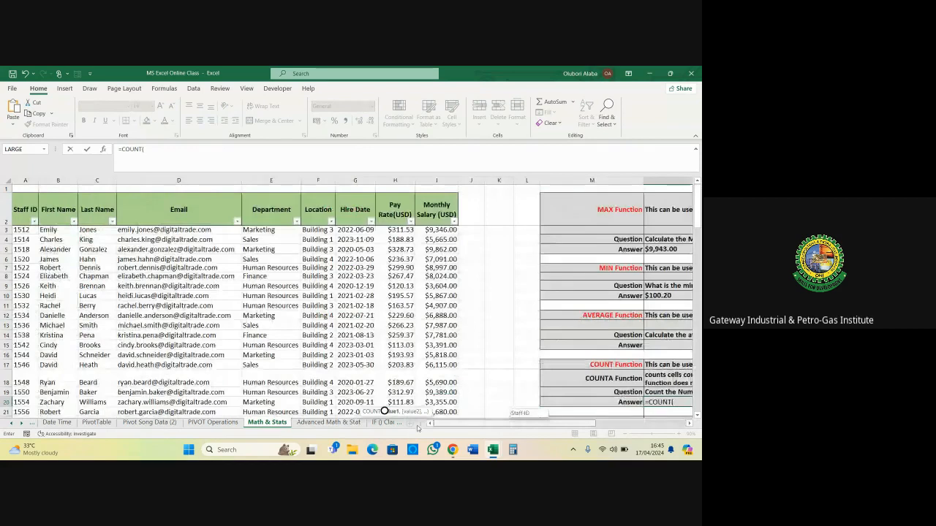
{"action": "left_click", "coordinate": [26, 230]}
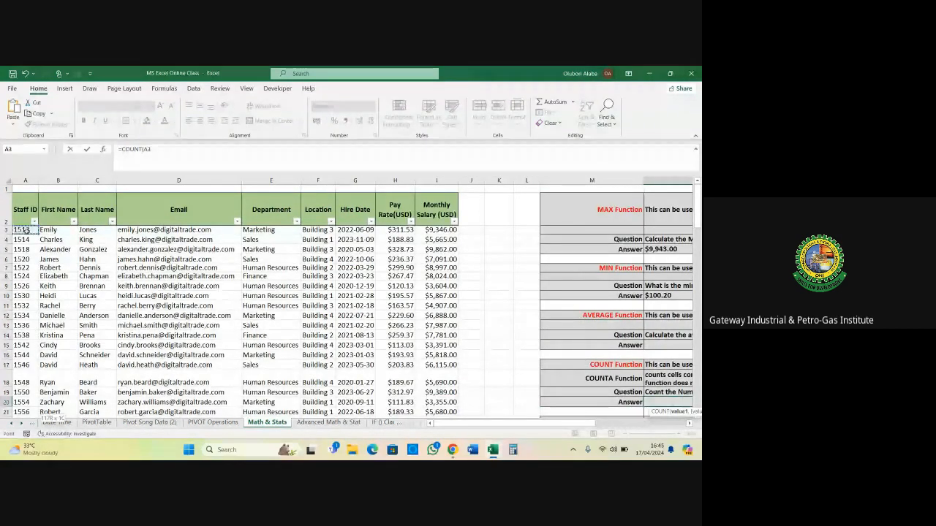
{"action": "key", "text": "ctrl+shift+Down"}
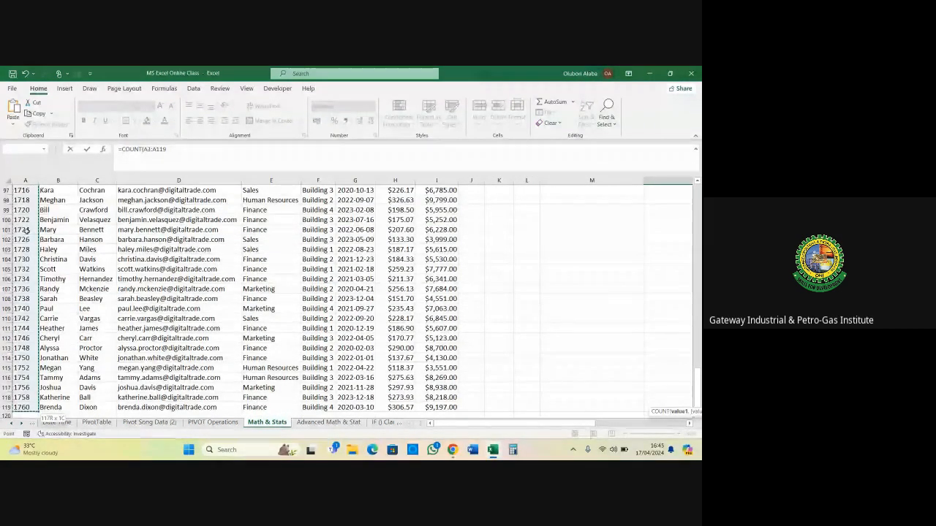
{"action": "key", "text": "Return"}
{"action": "scroll", "coordinate": [380, 280], "scroll_direction": "up", "scroll_amount": 4}
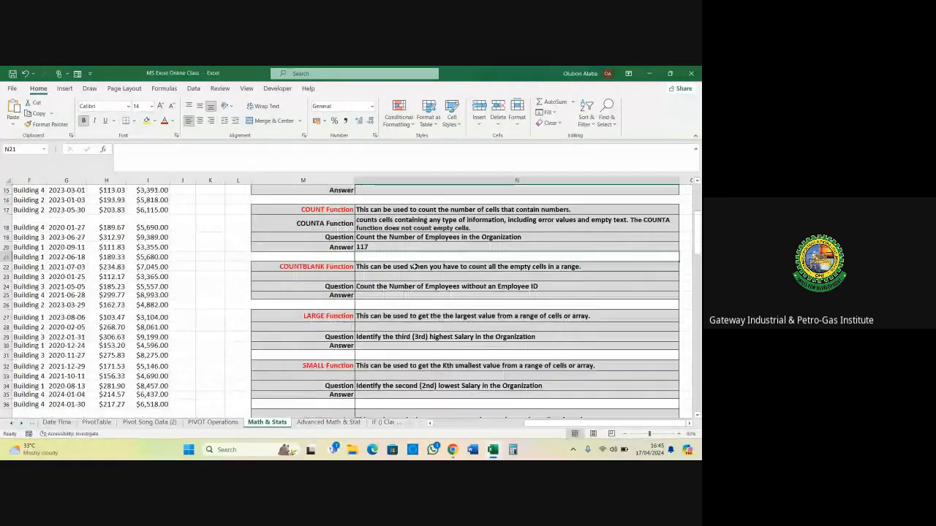
{"action": "left_click", "coordinate": [364, 306]}
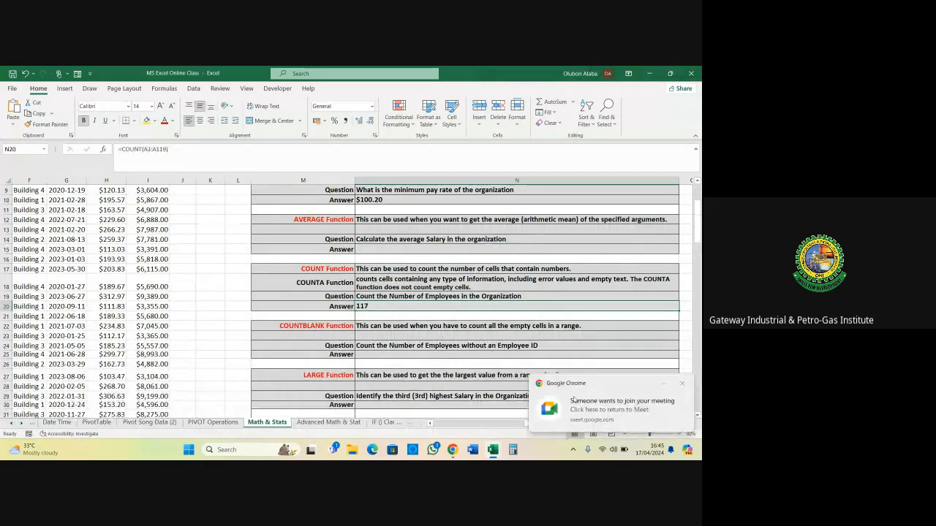
Switch to the Google Meet call in Chrome, admit the waiting participant, and return to the Excel workbook
{"action": "left_click", "coordinate": [576, 401]}
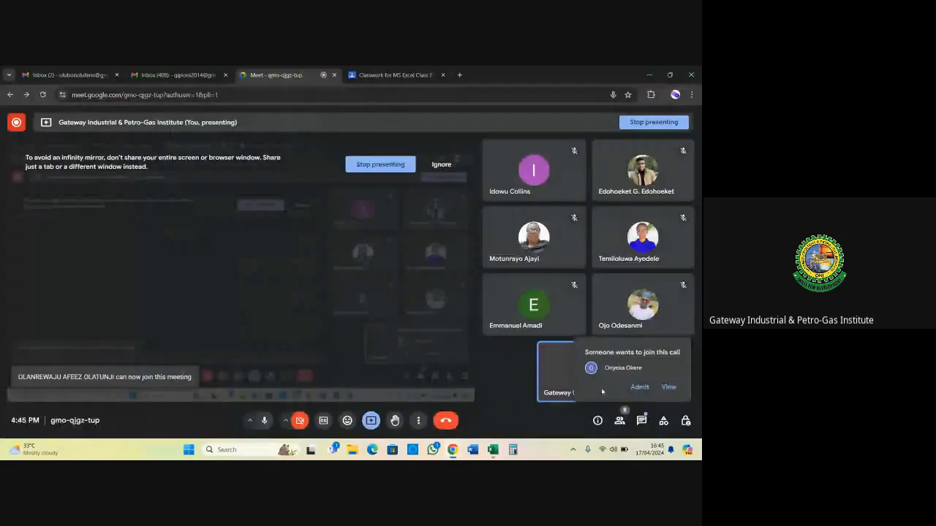
{"action": "left_click", "coordinate": [638, 387]}
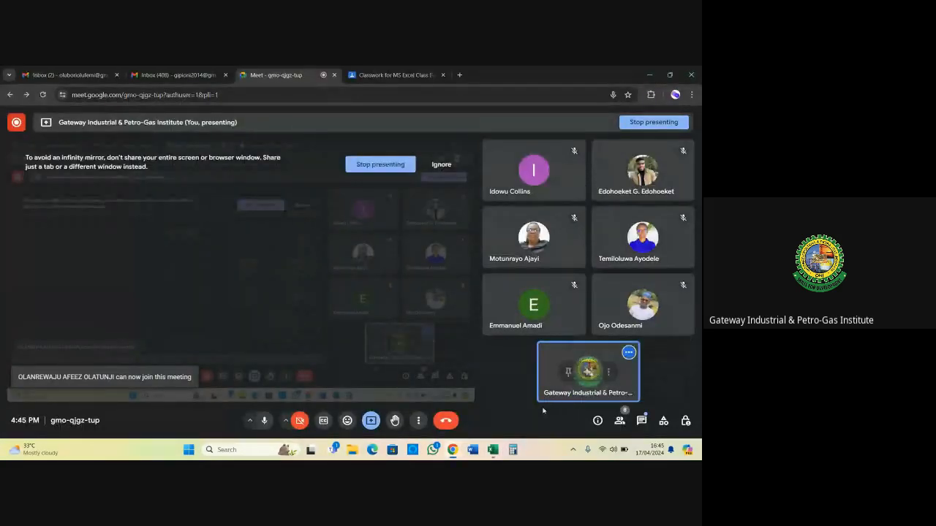
{"action": "mouse_move", "coordinate": [493, 452]}
{"action": "left_click", "coordinate": [454, 424]}
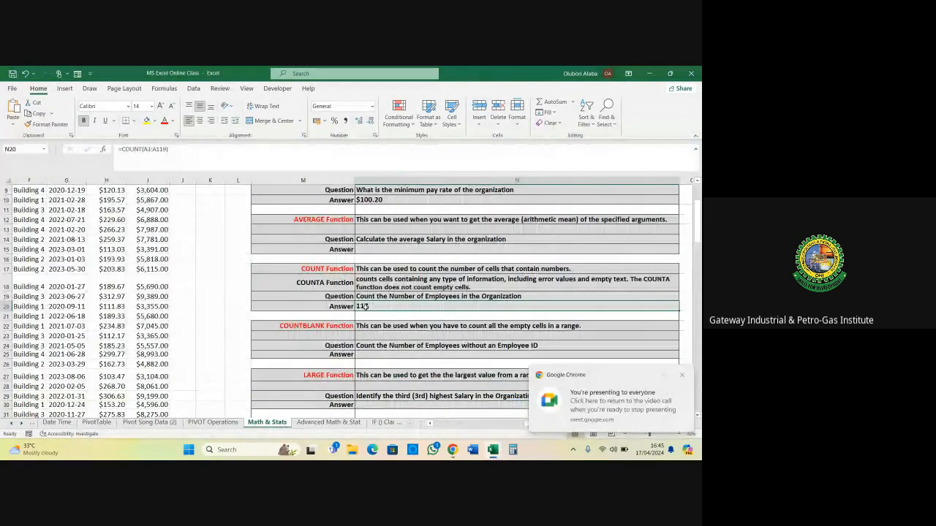
Compare the COUNT and COUNTA function descriptions, and examine the employee table's header cells A2:I2
{"action": "left_click", "coordinate": [326, 269]}
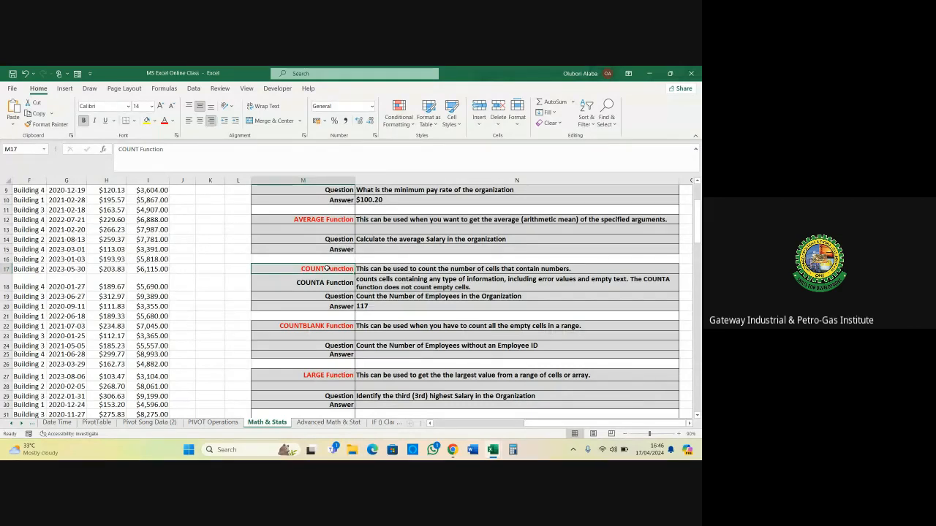
{"action": "left_click", "coordinate": [322, 283]}
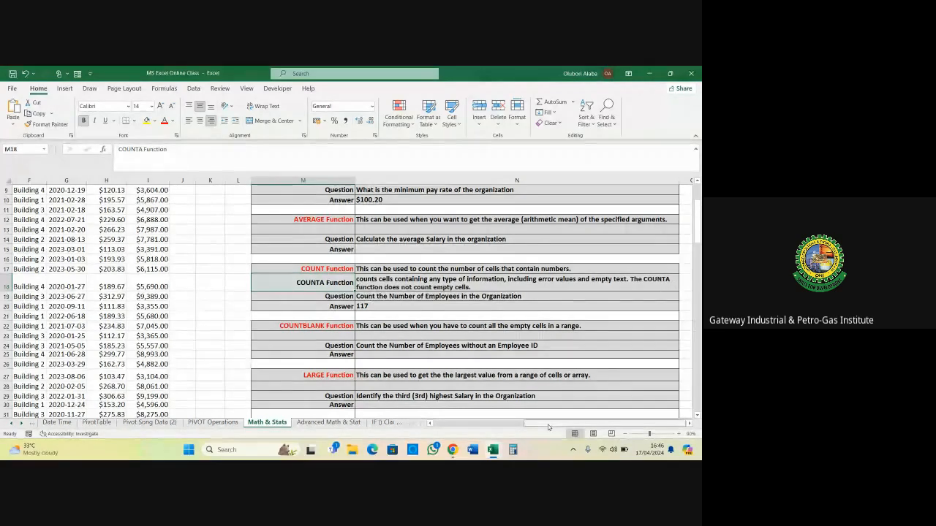
{"action": "left_click_drag", "start_coordinate": [548, 424], "coordinate": [456, 424]}
{"action": "scroll", "coordinate": [363, 344], "scroll_direction": "up", "scroll_amount": 3}
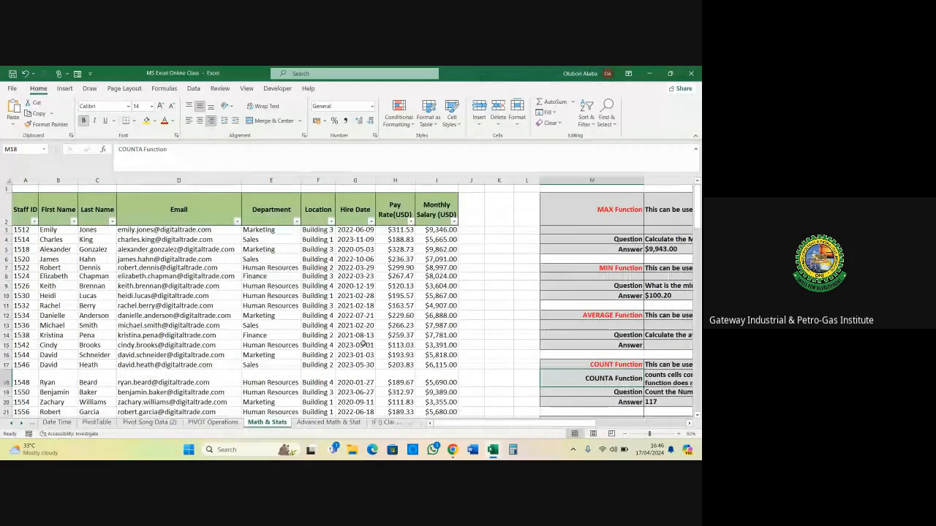
{"action": "left_click", "coordinate": [26, 207]}
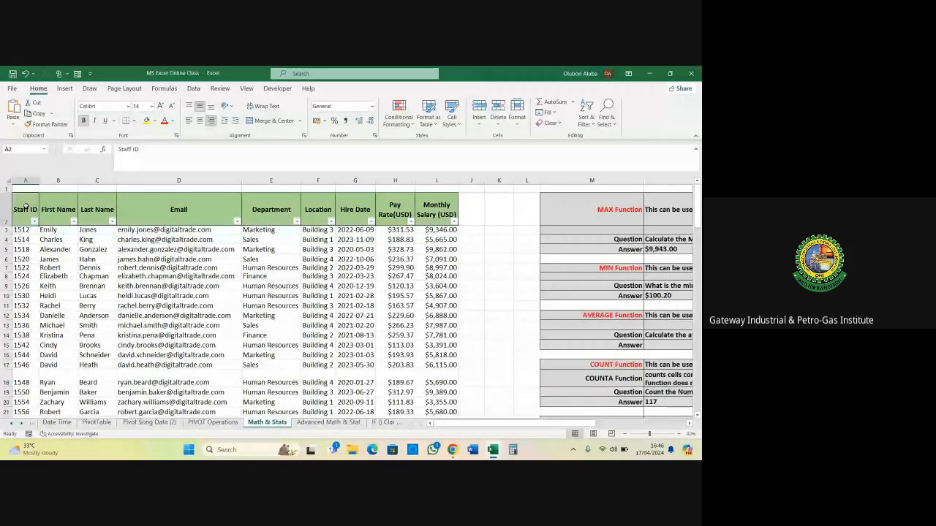
{"action": "left_click_drag", "start_coordinate": [25, 207], "coordinate": [432, 214]}
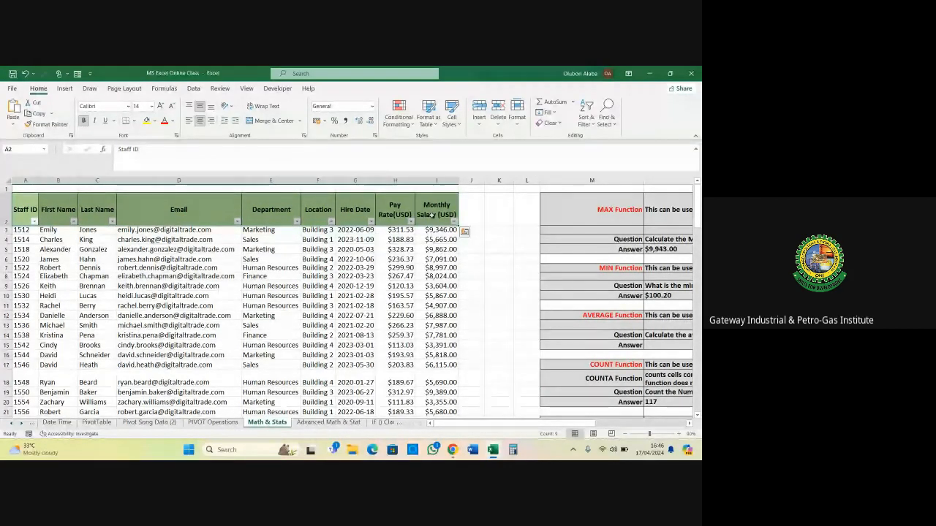
Try counting the table's header cells in J2 with =COUNT(A2:I2), and clear the formula again
{"action": "left_click", "coordinate": [472, 213]}
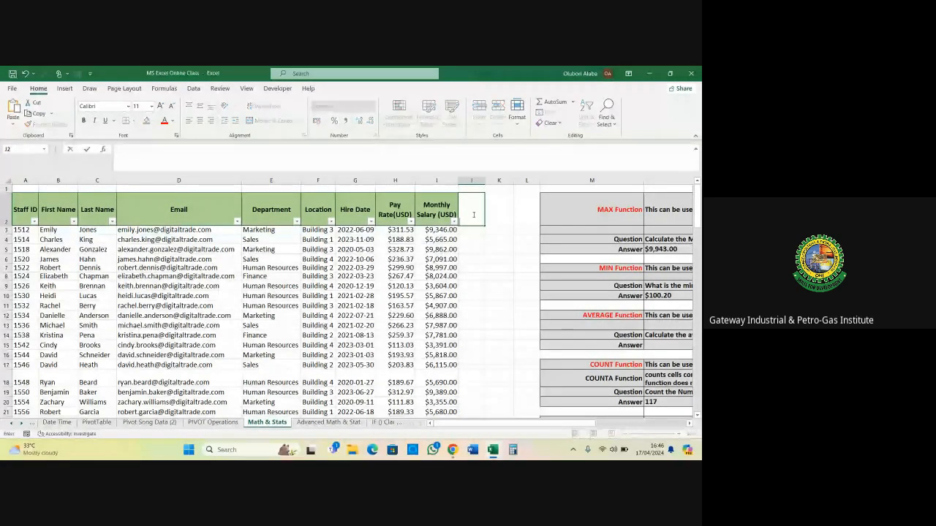
{"action": "type", "text": "=coun"}
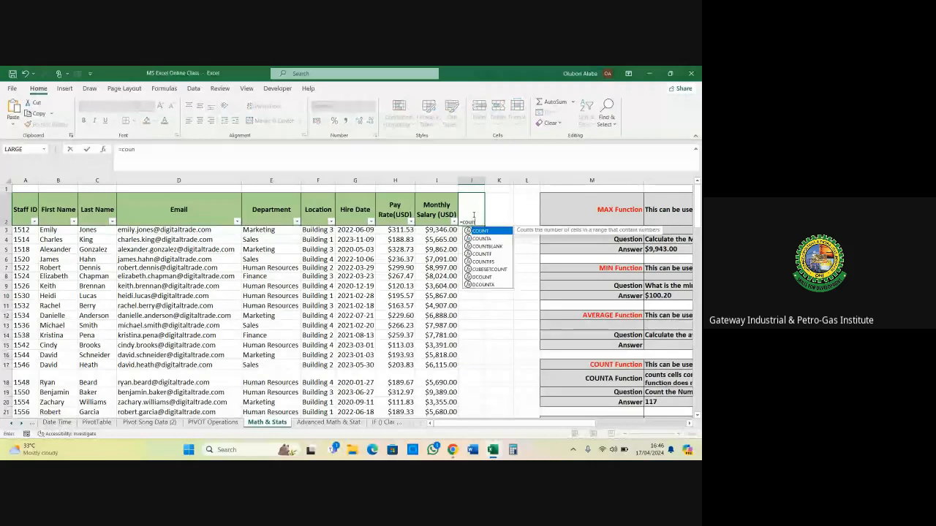
{"action": "key", "text": "Tab"}
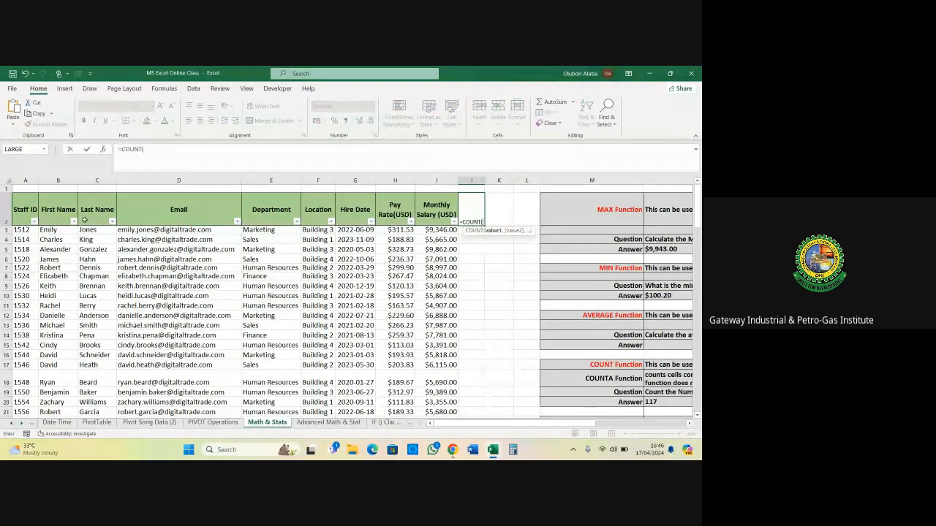
{"action": "left_click_drag", "start_coordinate": [22, 208], "coordinate": [430, 207]}
{"action": "key", "text": "Return"}
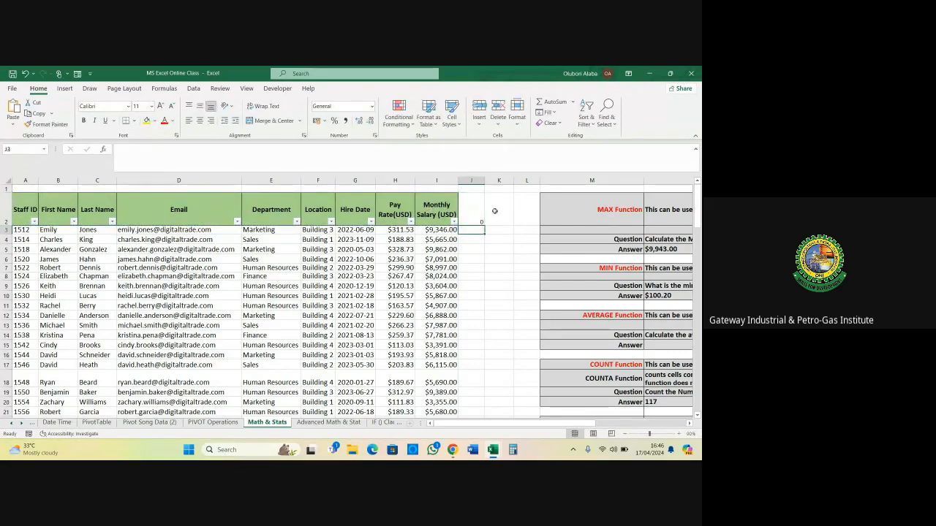
{"action": "left_click", "coordinate": [481, 216]}
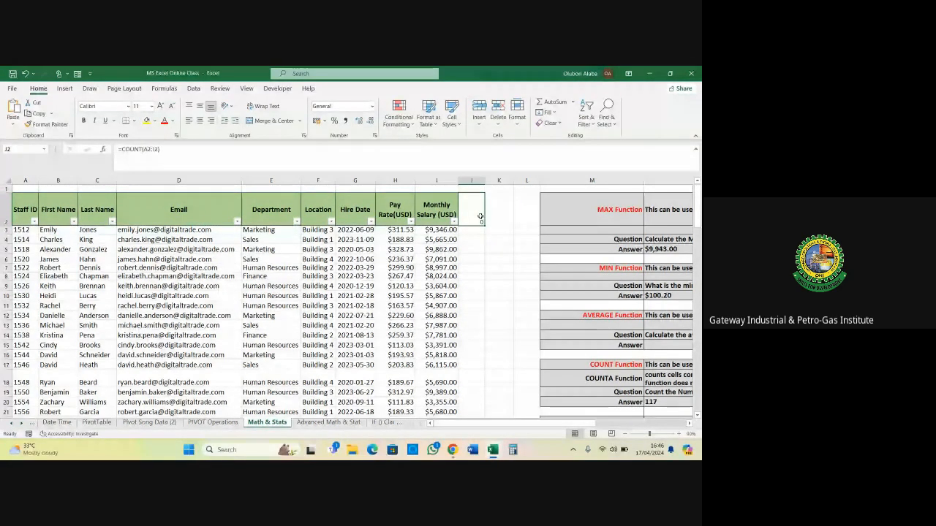
{"action": "key", "text": "Delete"}
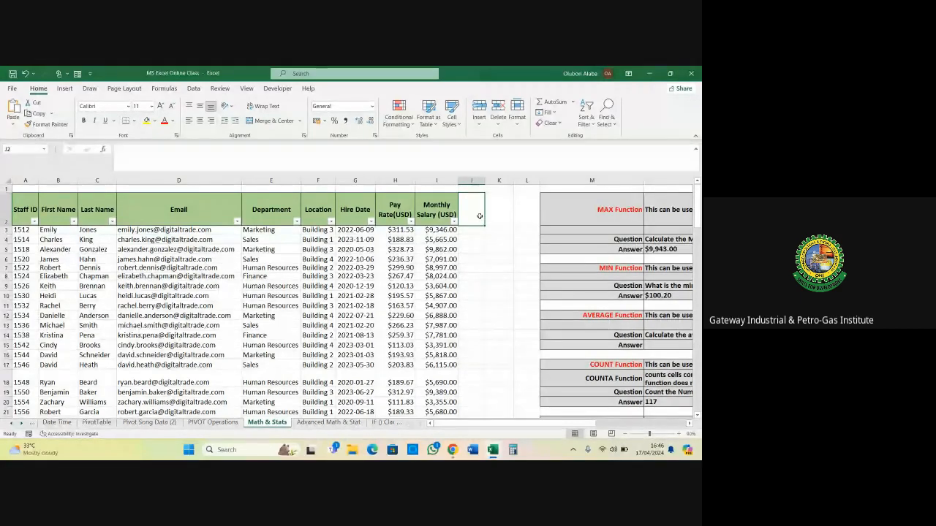
Count the table's header cells in J2 with =COUNTA(A2:I2), and check the entered formula
{"action": "type", "text": "=coun"}
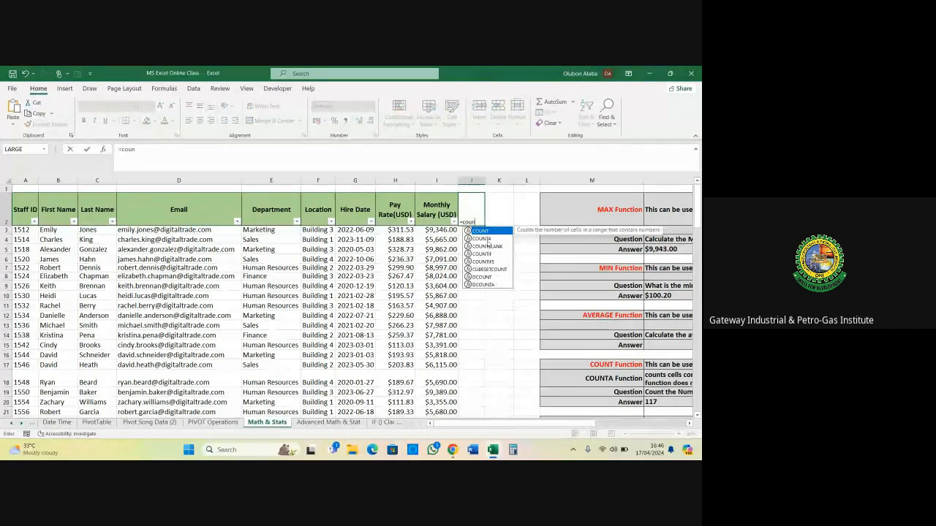
{"action": "double_click", "coordinate": [483, 239]}
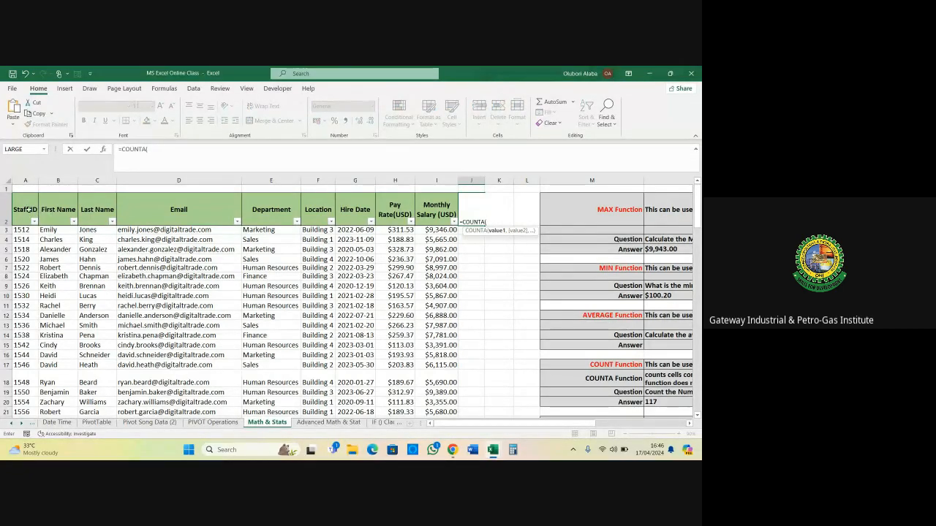
{"action": "left_click_drag", "start_coordinate": [30, 210], "coordinate": [426, 202]}
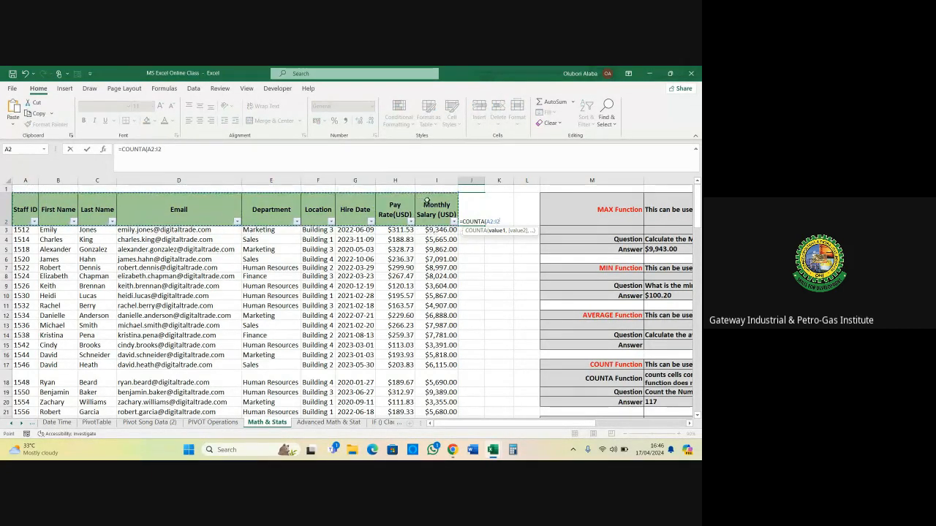
{"action": "key", "text": "Return"}
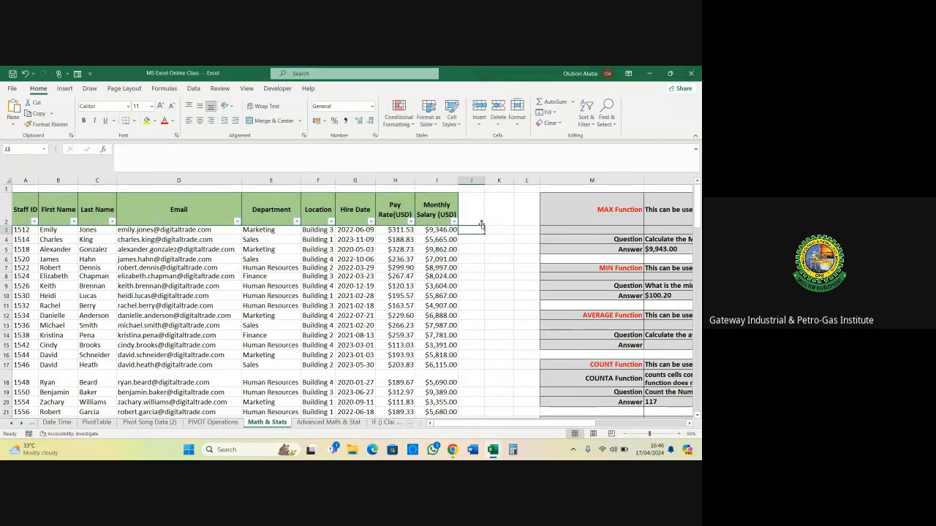
{"action": "left_click", "coordinate": [480, 221]}
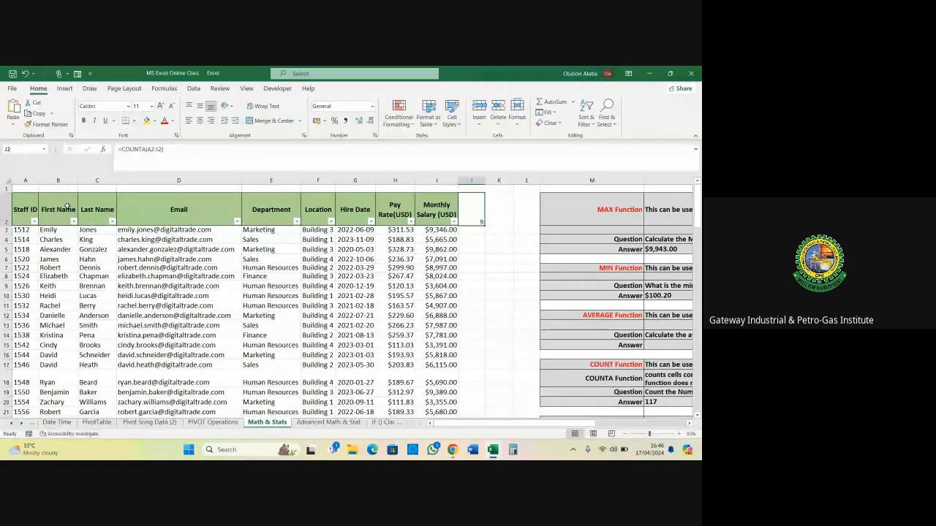
Go through the header cells from Staff ID to Monthly Salary (USD) one by one, and clear the COUNTA formula from J2
{"action": "left_click", "coordinate": [26, 208]}
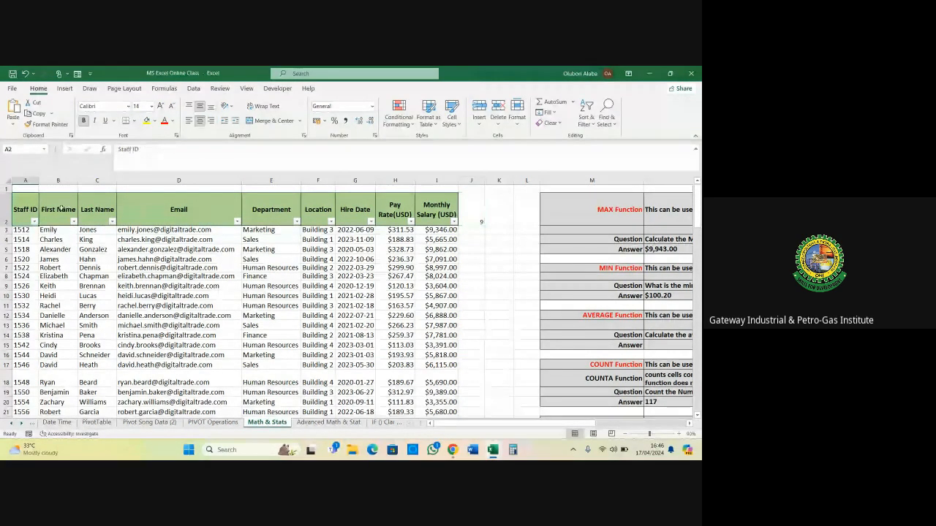
{"action": "left_click", "coordinate": [90, 207]}
{"action": "left_click", "coordinate": [179, 209]}
{"action": "left_click", "coordinate": [271, 209]}
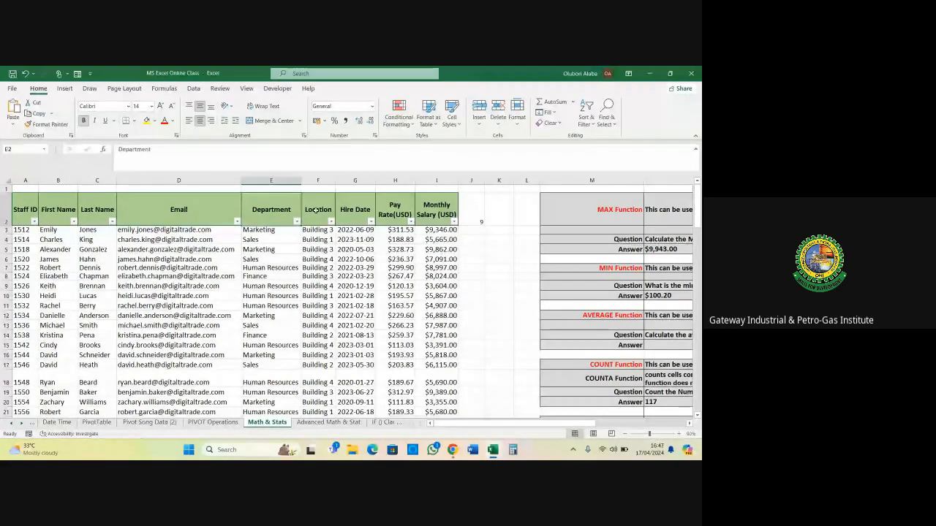
{"action": "left_click", "coordinate": [332, 209]}
{"action": "left_click", "coordinate": [344, 209]}
{"action": "left_click", "coordinate": [387, 211]}
{"action": "left_click", "coordinate": [429, 208]}
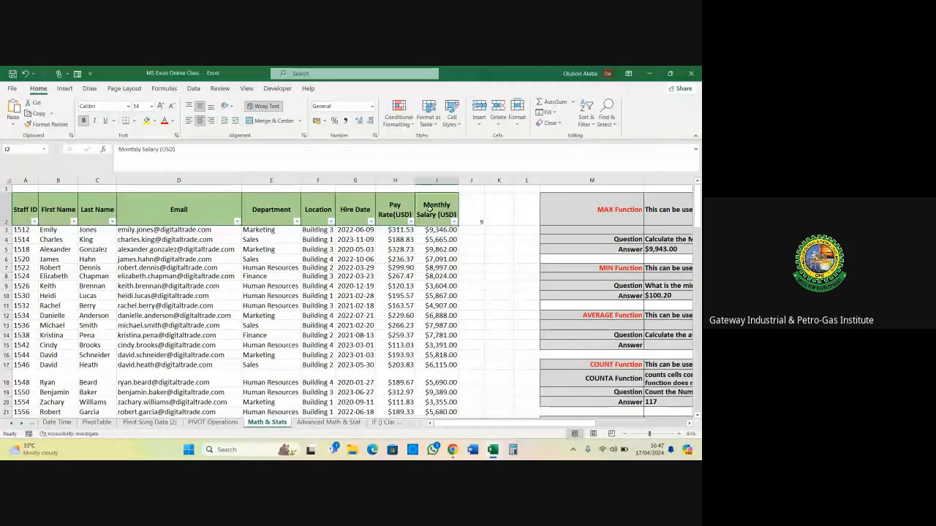
{"action": "left_click", "coordinate": [476, 216]}
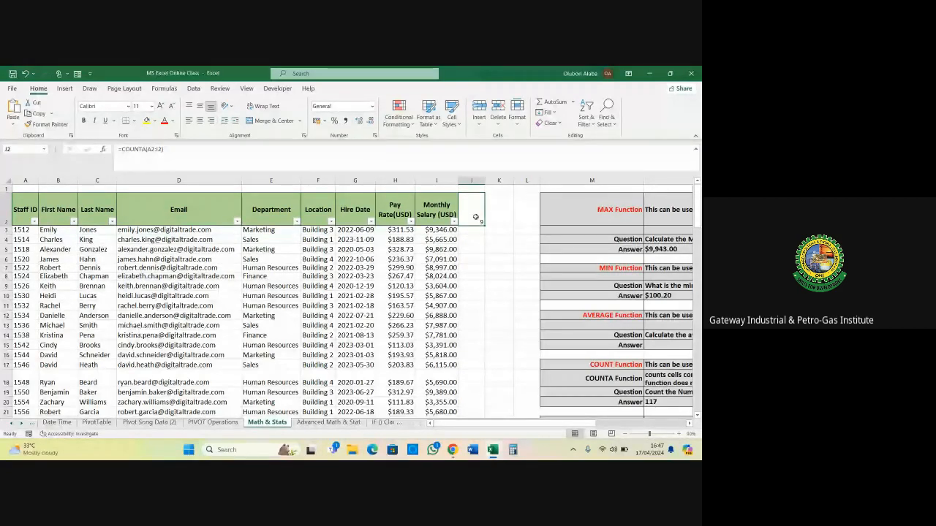
{"action": "key", "text": "Delete"}
Count the employees without an Employee ID in answer cell N25 with =COUNTBLANK(A3:A119), and check the entered formula
{"action": "left_click_drag", "start_coordinate": [526, 424], "coordinate": [616, 425]}
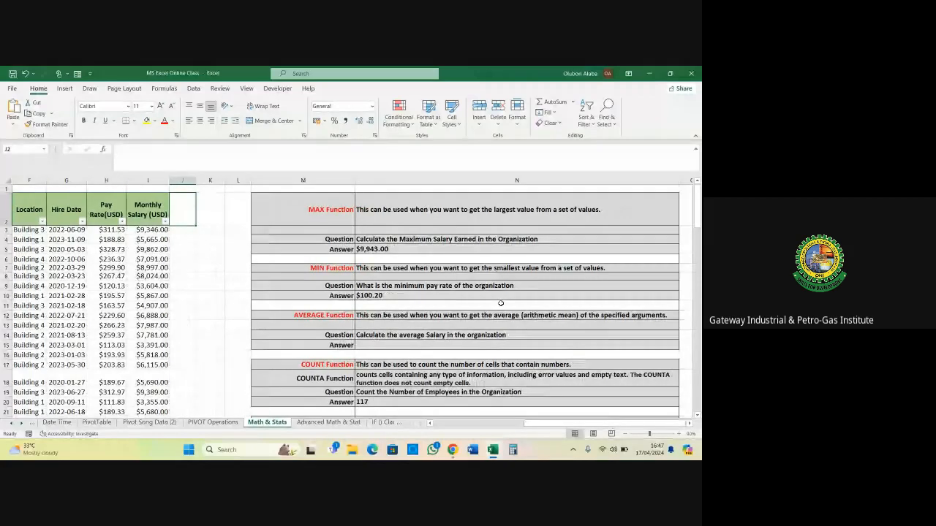
{"action": "scroll", "coordinate": [482, 294], "scroll_direction": "down", "scroll_amount": 1}
{"action": "scroll", "coordinate": [482, 293], "scroll_direction": "down", "scroll_amount": 2}
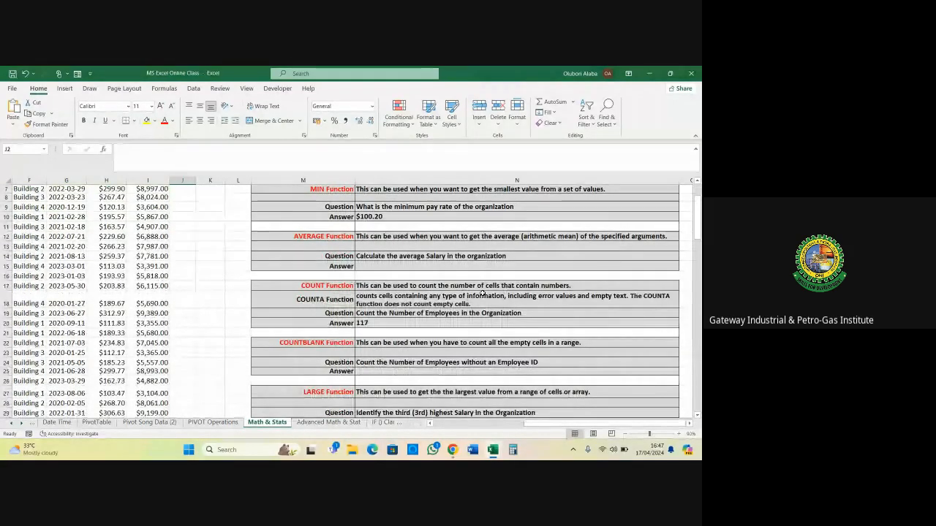
{"action": "scroll", "coordinate": [483, 293], "scroll_direction": "down", "scroll_amount": 3}
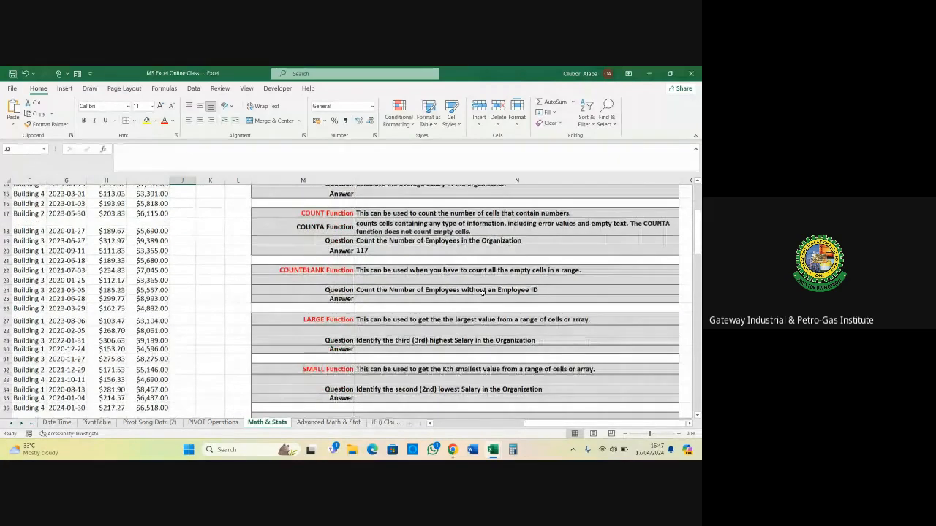
{"action": "scroll", "coordinate": [482, 291], "scroll_direction": "down", "scroll_amount": 1}
{"action": "left_click", "coordinate": [308, 257]}
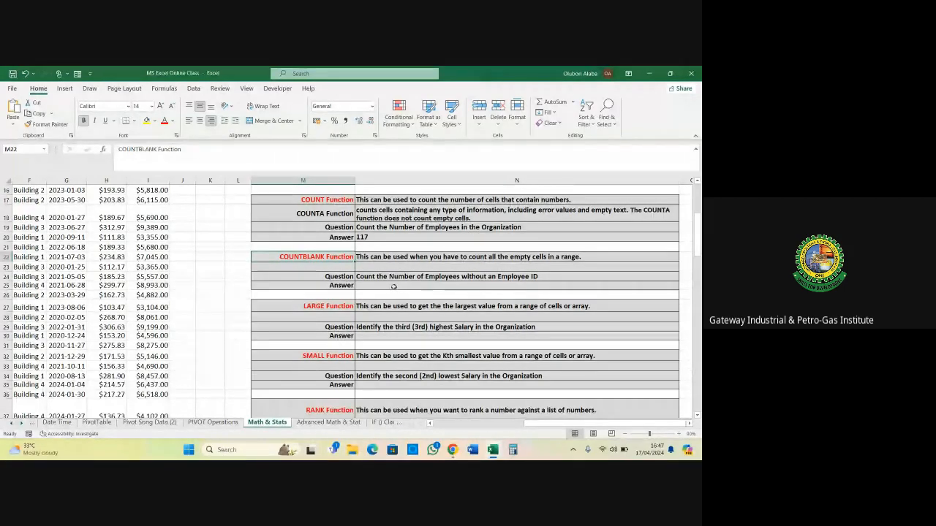
{"action": "left_click", "coordinate": [394, 286]}
{"action": "type", "text": "=co"}
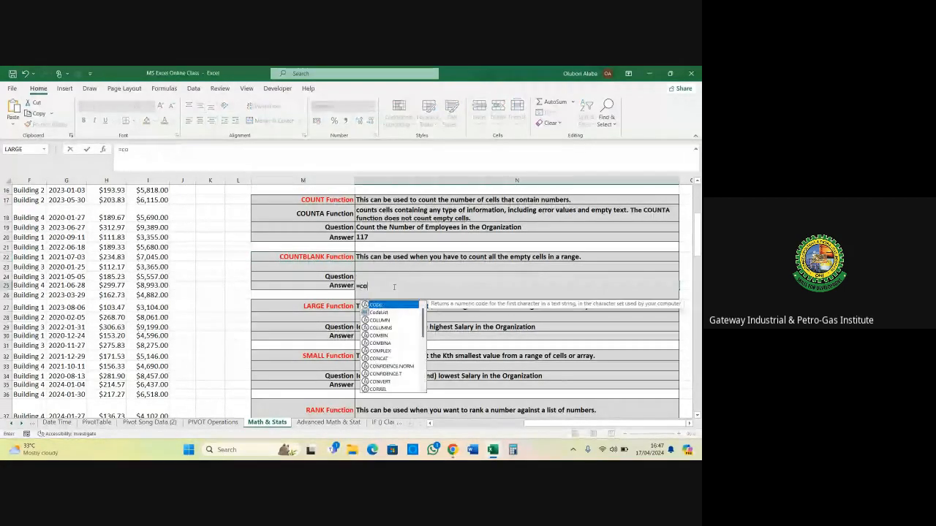
{"action": "type", "text": "untb"}
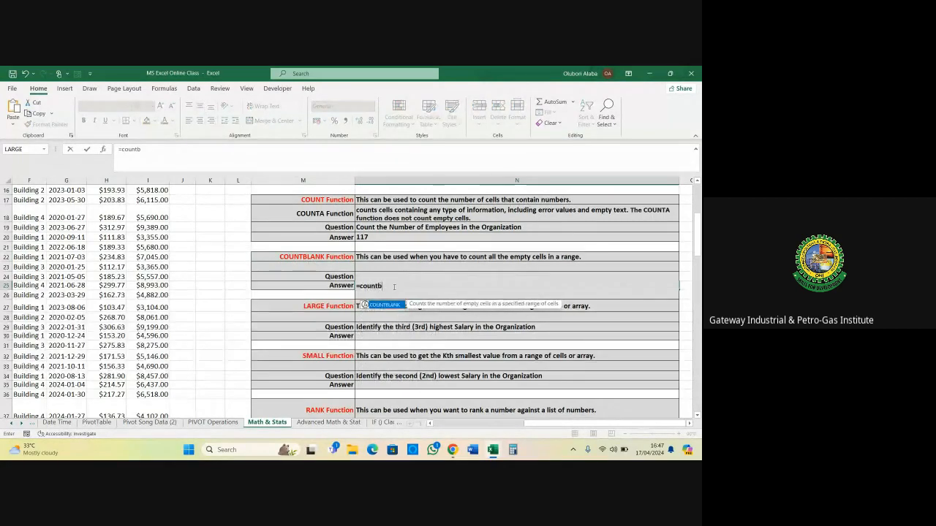
{"action": "double_click", "coordinate": [380, 305]}
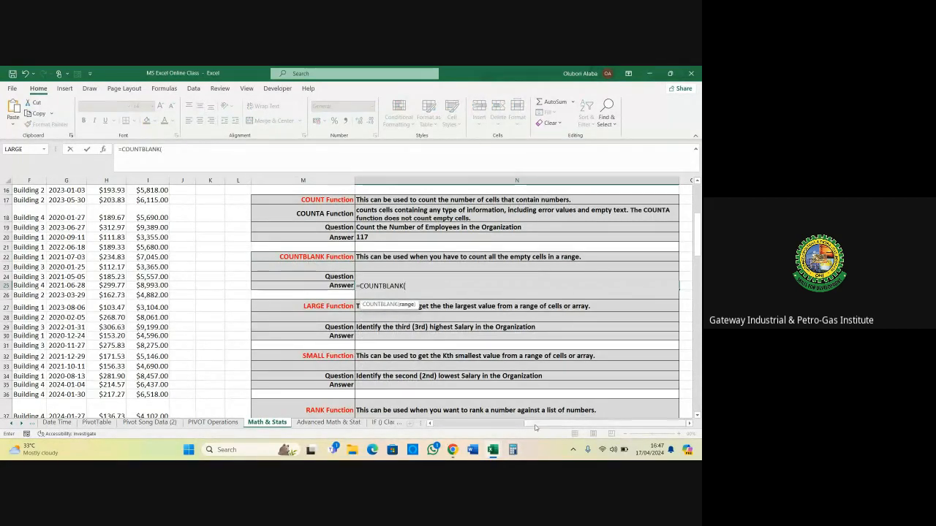
{"action": "left_click_drag", "start_coordinate": [534, 425], "coordinate": [436, 428]}
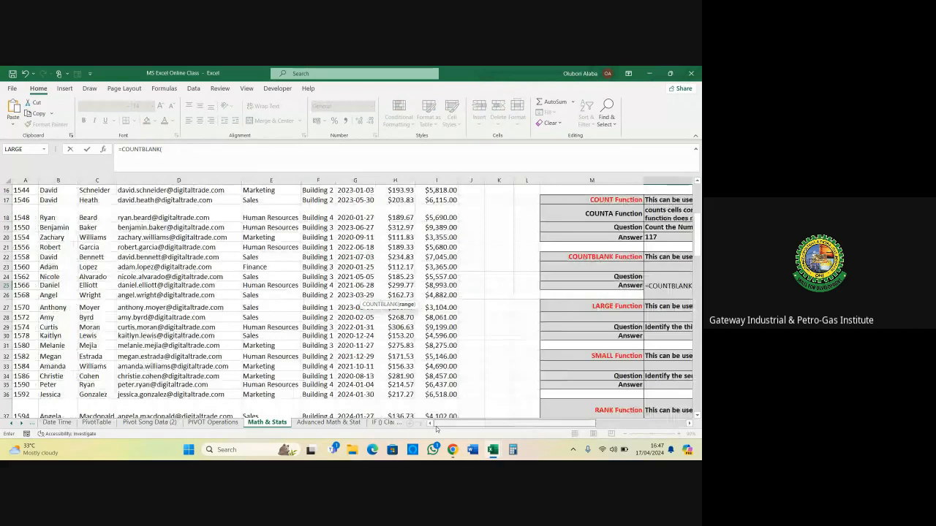
{"action": "scroll", "coordinate": [16, 266], "scroll_direction": "up", "scroll_amount": 5}
{"action": "left_click", "coordinate": [22, 231]}
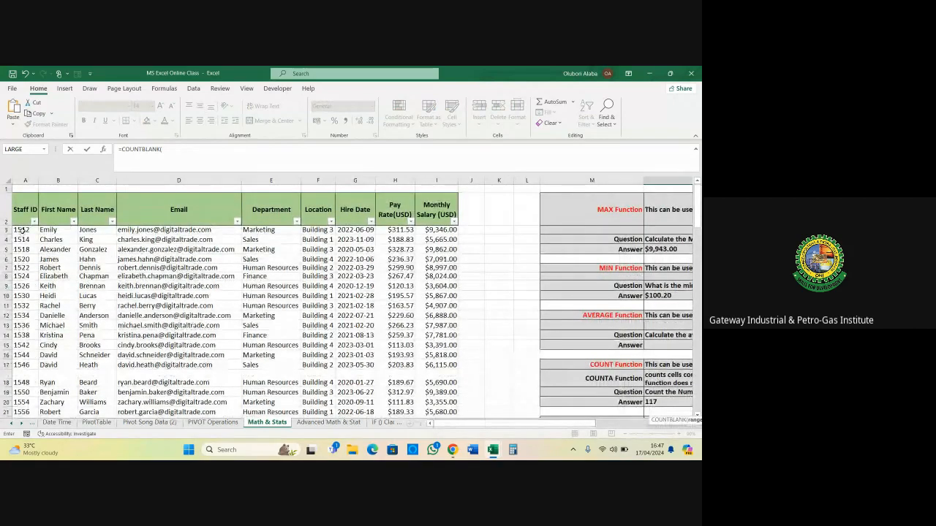
{"action": "key", "text": "ctrl+shift+Down"}
{"action": "key", "text": "Return"}
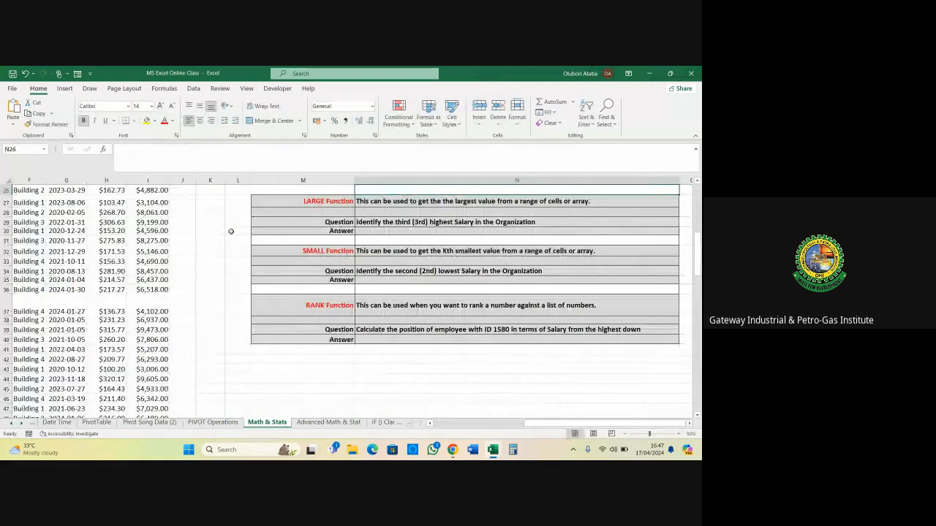
{"action": "scroll", "coordinate": [366, 228], "scroll_direction": "up", "scroll_amount": 2}
{"action": "scroll", "coordinate": [365, 228], "scroll_direction": "up", "scroll_amount": 1}
{"action": "left_click", "coordinate": [359, 276]}
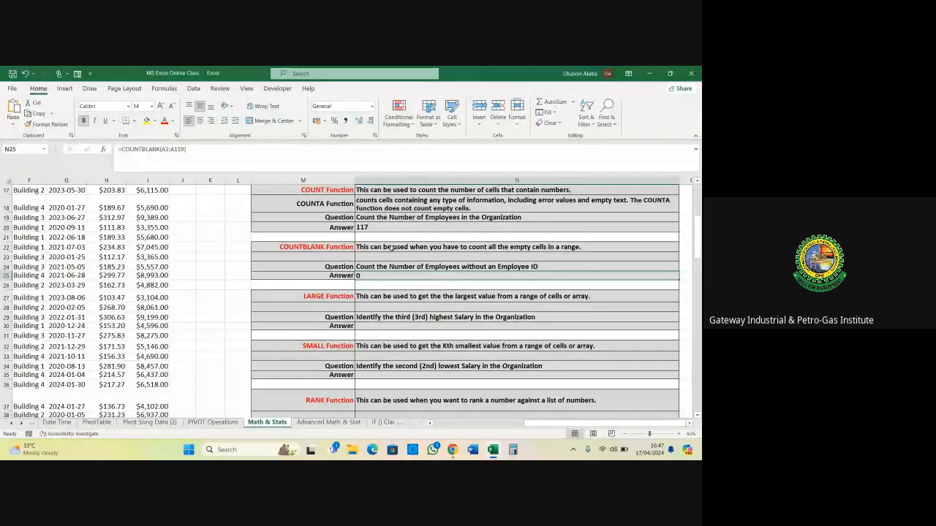
Examine the LARGE function's description and third highest salary question, along with the values in the Monthly Salary (USD) column
{"action": "scroll", "coordinate": [413, 241], "scroll_direction": "down", "scroll_amount": 2}
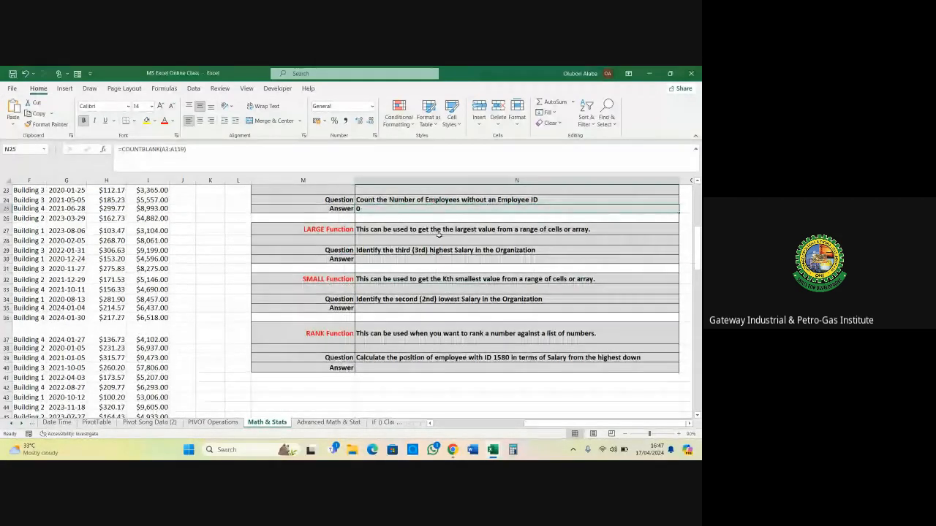
{"action": "left_click", "coordinate": [308, 235]}
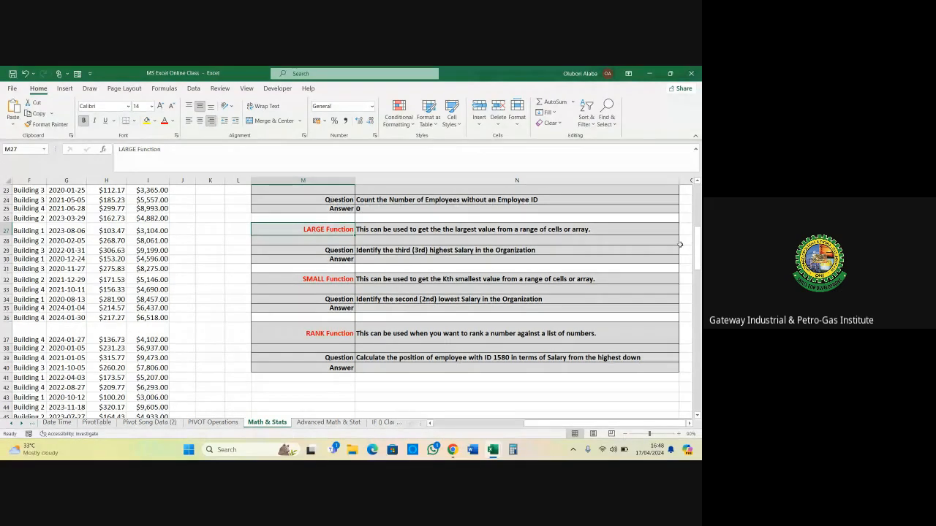
{"action": "scroll", "coordinate": [687, 244], "scroll_direction": "up", "scroll_amount": 7}
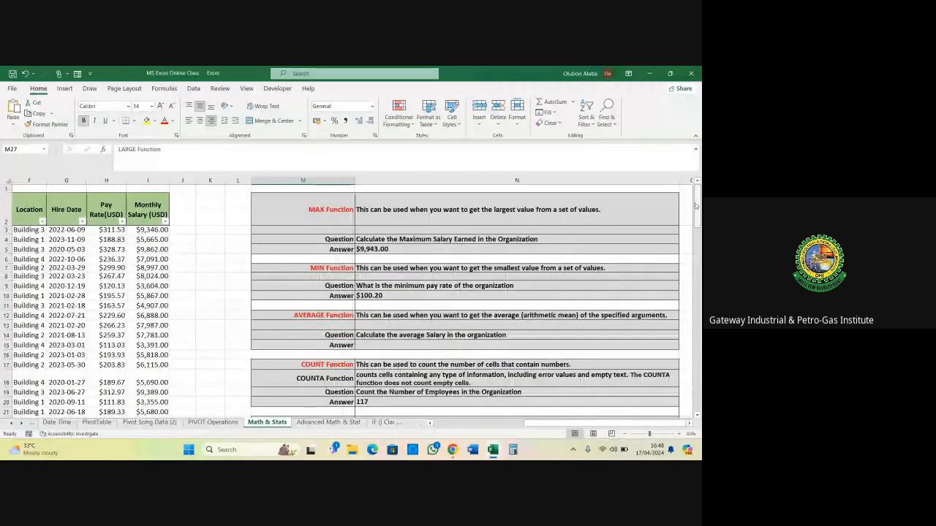
{"action": "left_click", "coordinate": [139, 179]}
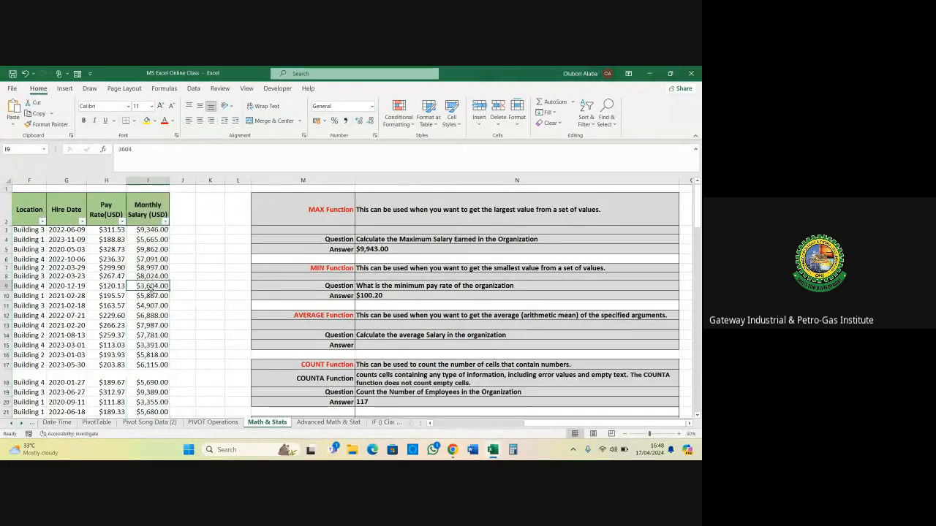
{"action": "left_click", "coordinate": [151, 285]}
Find the organization's third highest salary in answer cell N30 with =LARGE(I3:I119,3)
{"action": "scroll", "coordinate": [369, 332], "scroll_direction": "down", "scroll_amount": 6}
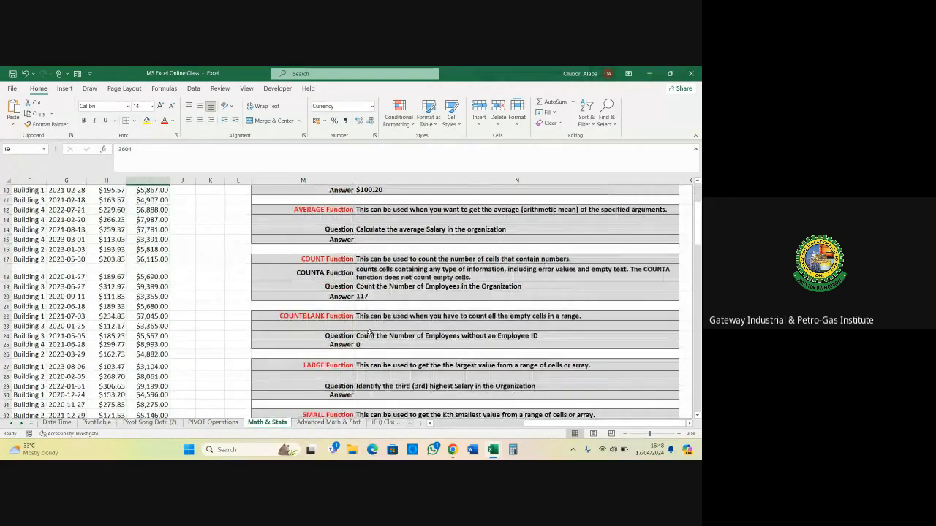
{"action": "scroll", "coordinate": [370, 333], "scroll_direction": "down", "scroll_amount": 2}
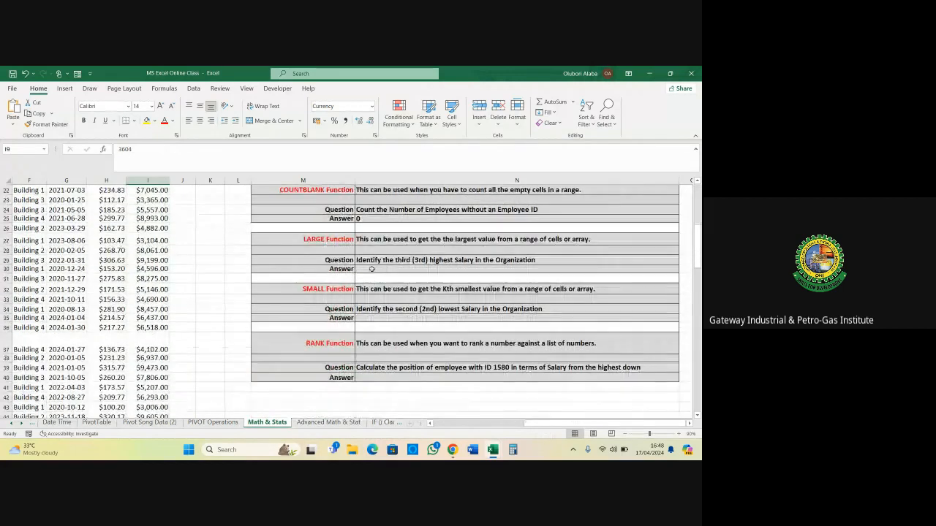
{"action": "left_click", "coordinate": [372, 269]}
{"action": "type", "text": "=lar"}
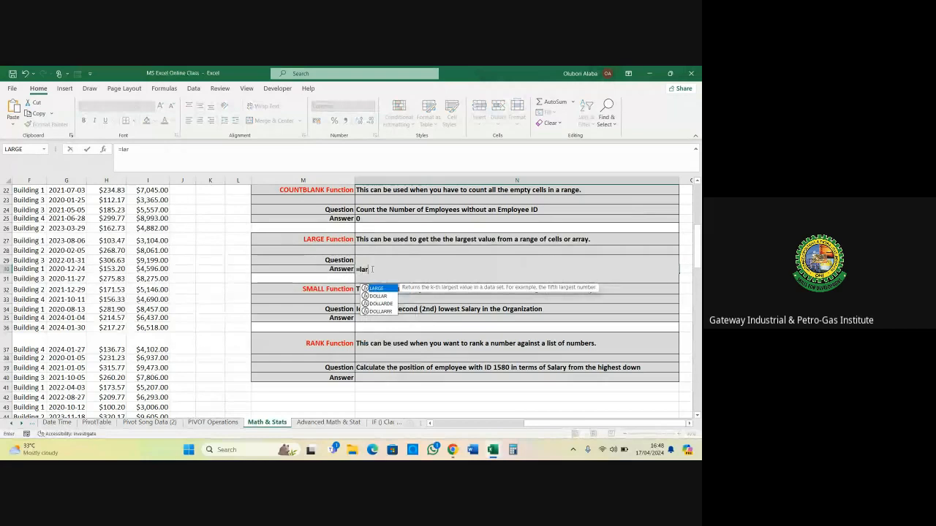
{"action": "key", "text": "Tab"}
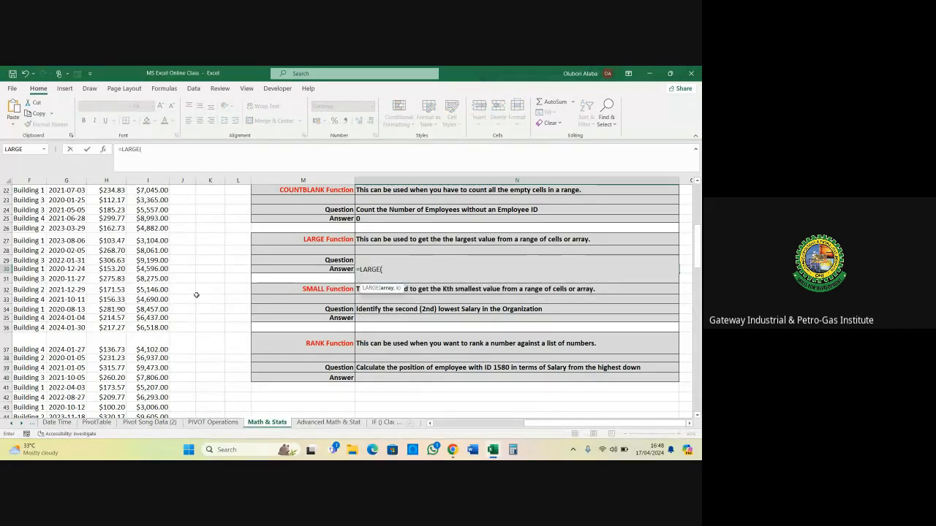
{"action": "scroll", "coordinate": [168, 285], "scroll_direction": "up", "scroll_amount": 7}
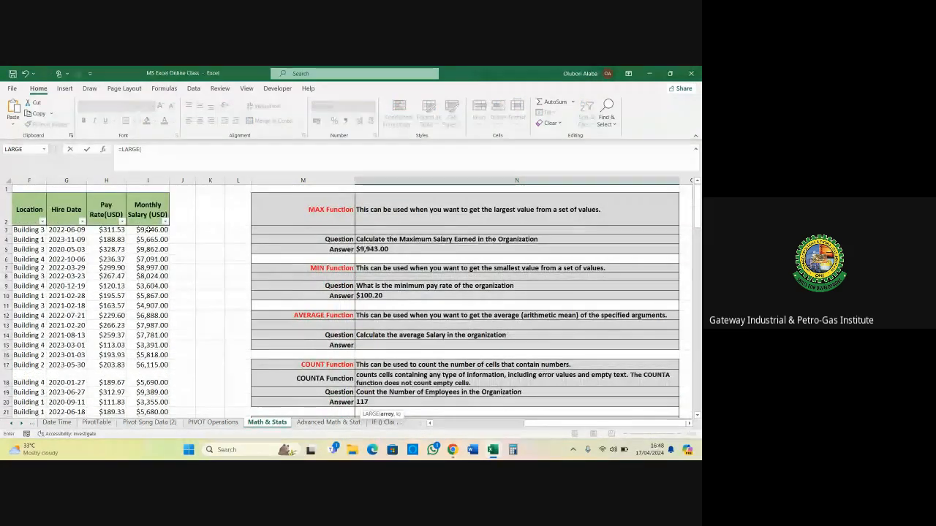
{"action": "left_click", "coordinate": [149, 230]}
{"action": "key", "text": "ctrl+shift+Down"}
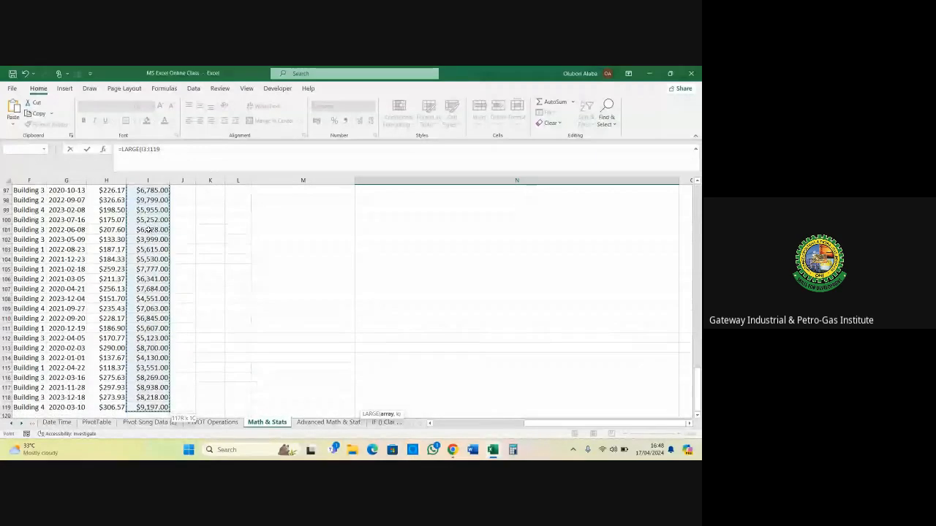
{"action": "type", "text": ","}
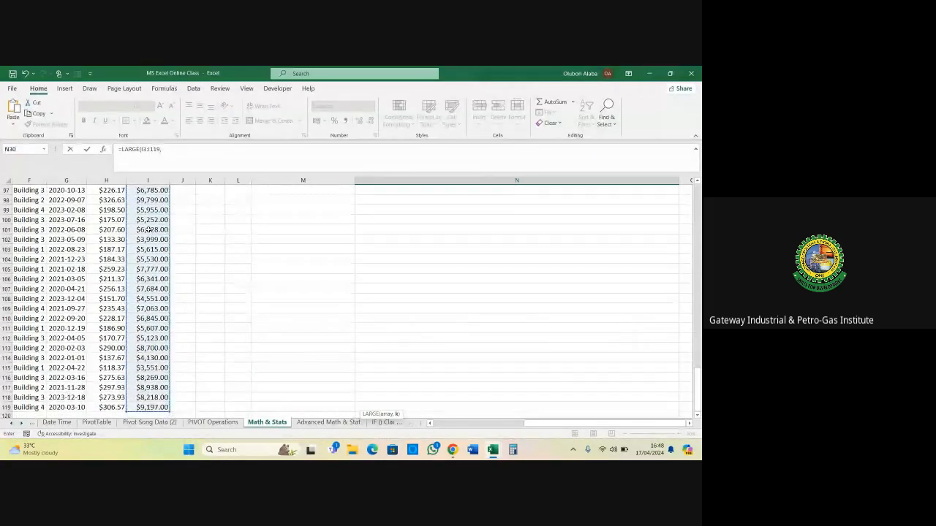
{"action": "left_click", "coordinate": [171, 149]}
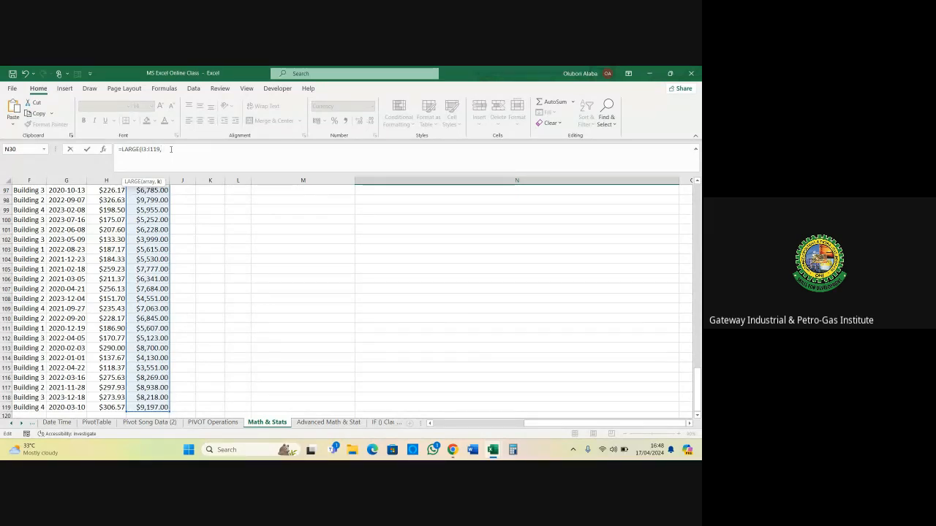
{"action": "type", "text": "3"}
{"action": "key", "text": "Return"}
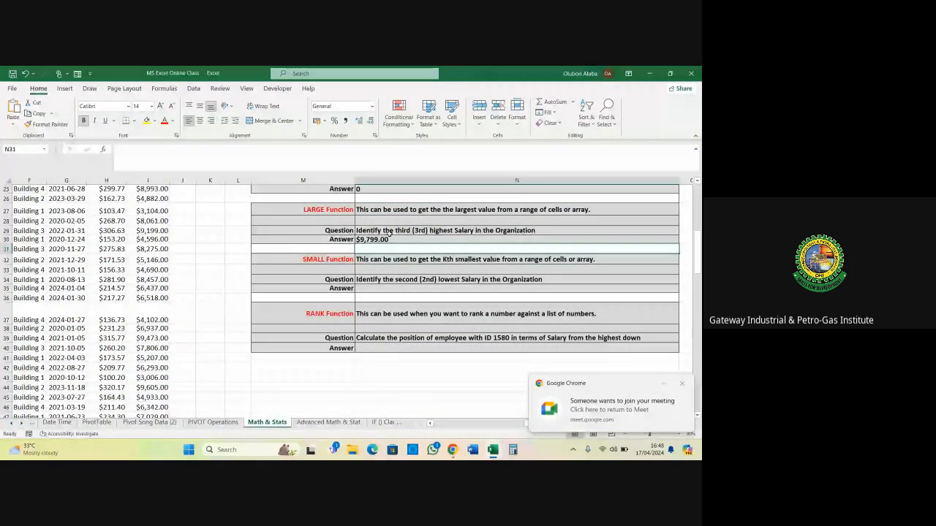
Switch to the Google Meet call in Chrome to admit the waiting participant, and return to the Excel workbook, dismissing the presenting notification
{"action": "left_click", "coordinate": [599, 407]}
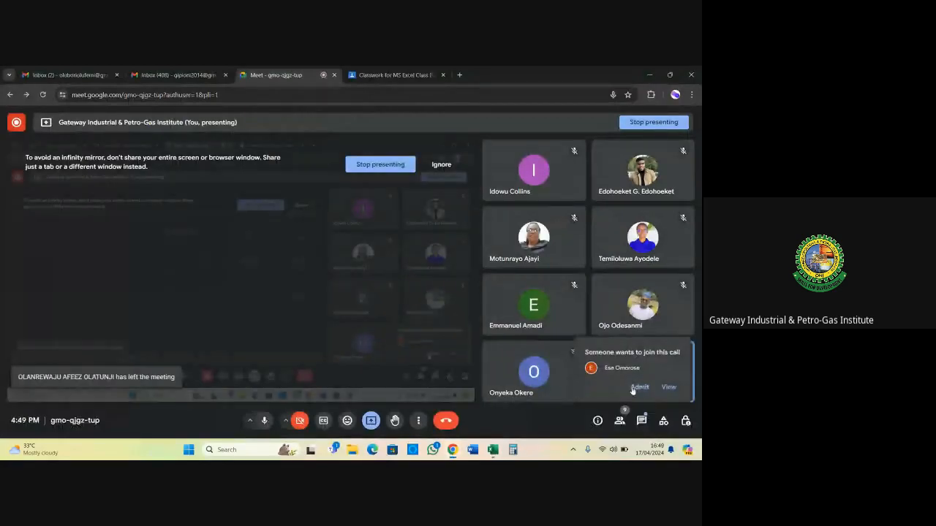
{"action": "left_click", "coordinate": [637, 388]}
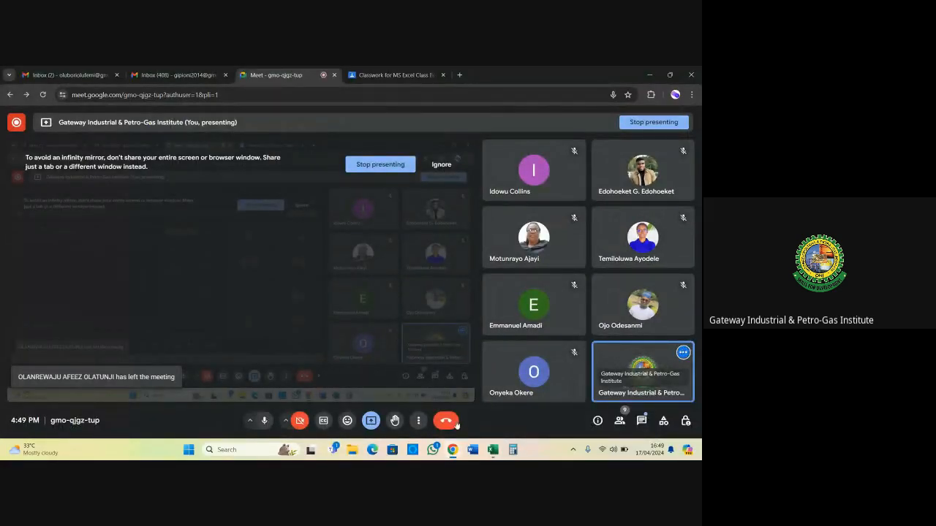
{"action": "mouse_move", "coordinate": [493, 449]}
{"action": "left_click", "coordinate": [471, 402]}
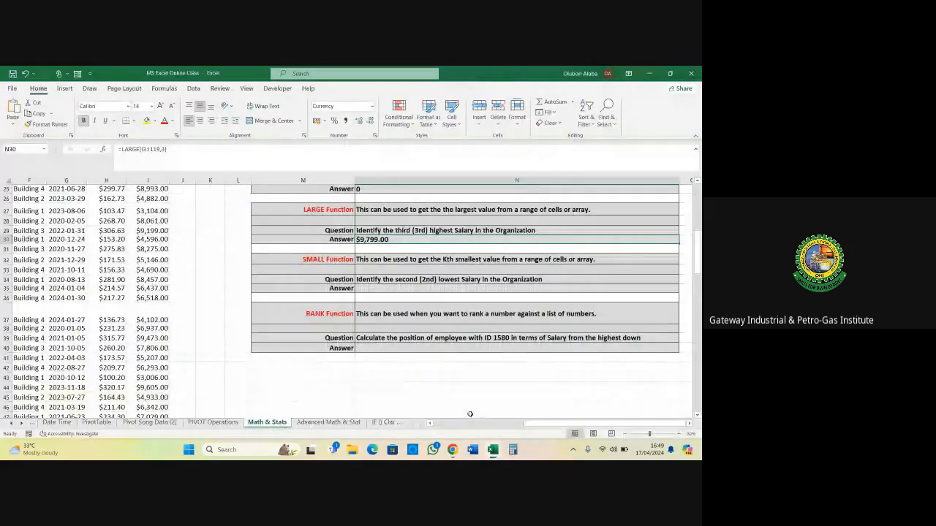
{"action": "scroll", "coordinate": [370, 282], "scroll_direction": "up", "scroll_amount": 2}
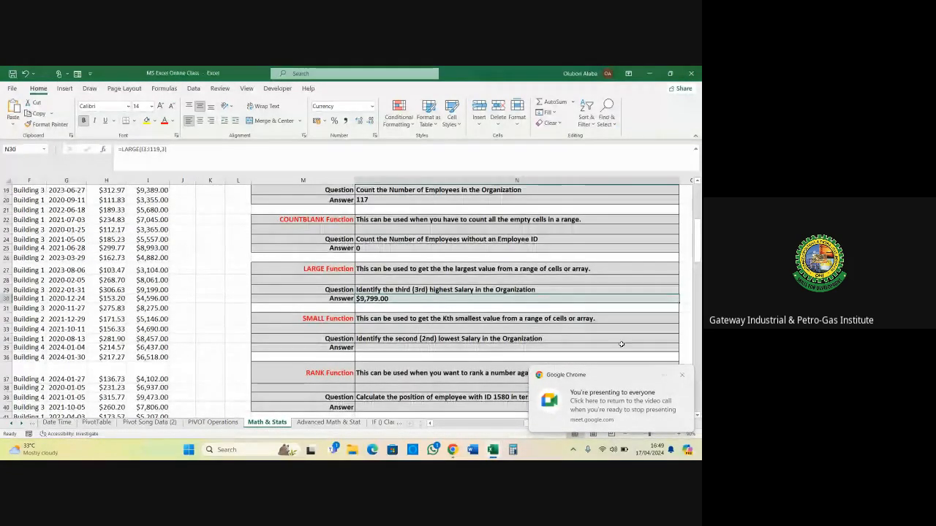
{"action": "left_click", "coordinate": [685, 377]}
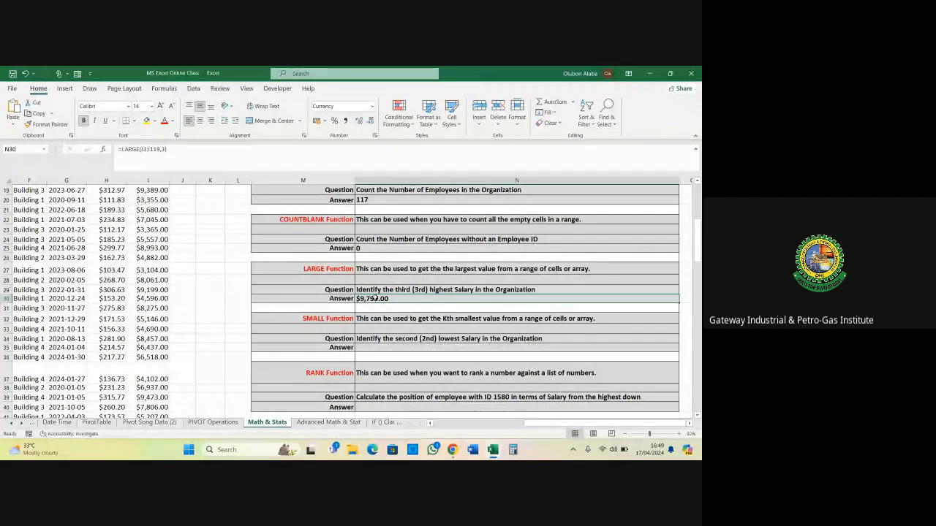
Find the organization's second lowest salary in answer cell N35 with =SMALL(I3:I119,2), and check the entered formula
{"action": "scroll", "coordinate": [375, 297], "scroll_direction": "down", "scroll_amount": 1}
{"action": "scroll", "coordinate": [376, 288], "scroll_direction": "down", "scroll_amount": 1}
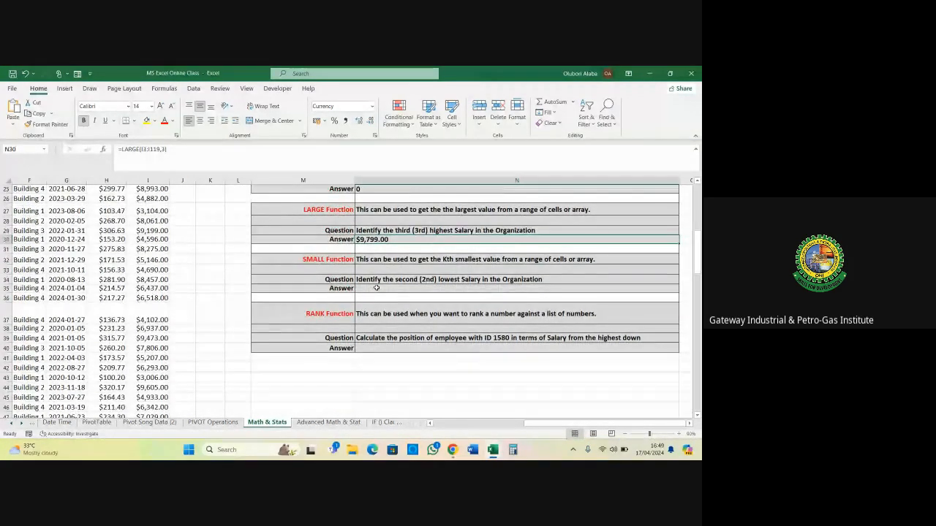
{"action": "left_click", "coordinate": [376, 289]}
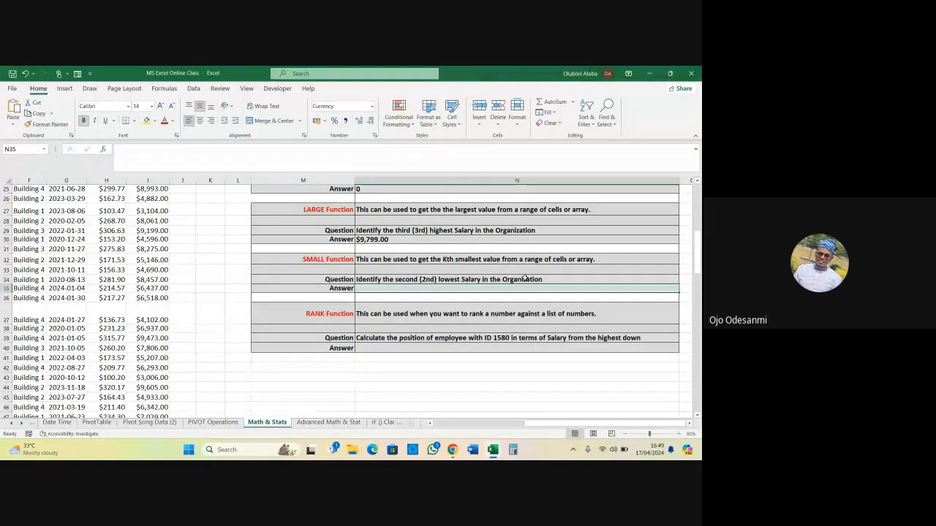
{"action": "type", "text": "="}
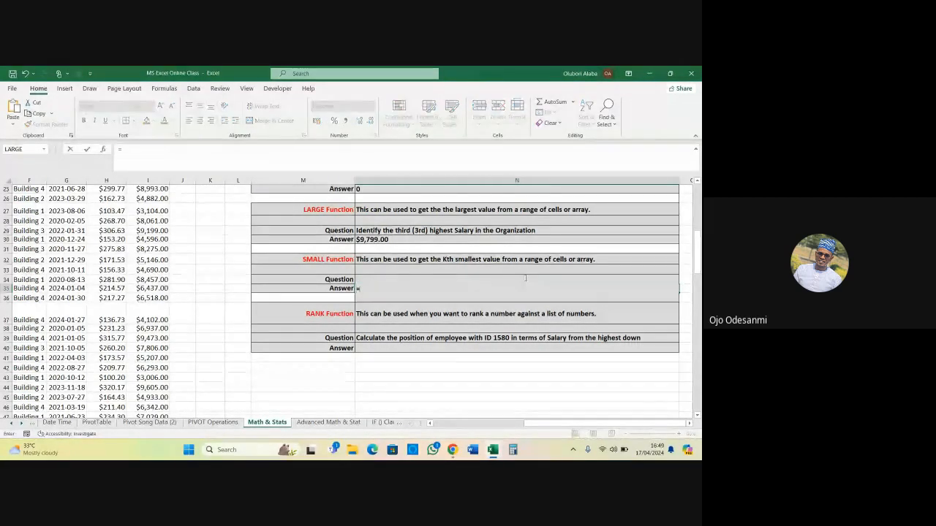
{"action": "type", "text": "small"}
{"action": "key", "text": "Tab"}
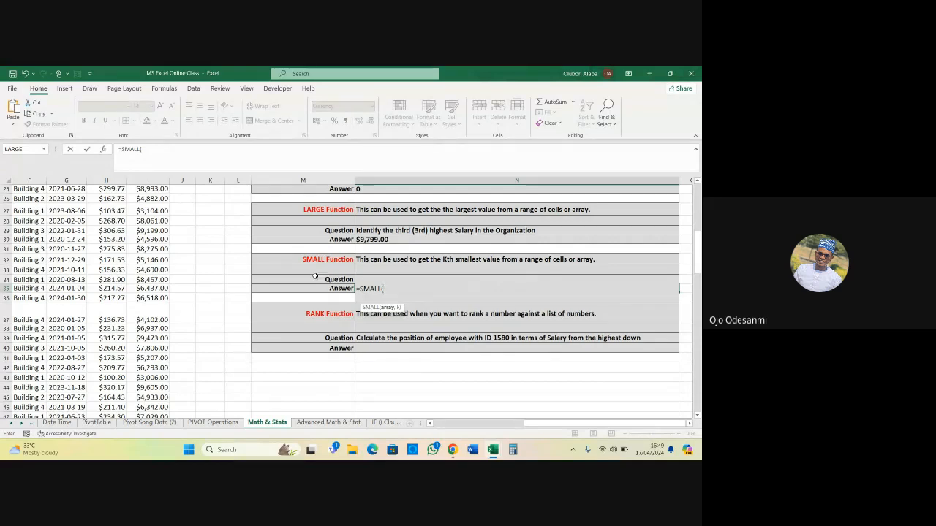
{"action": "scroll", "coordinate": [216, 299], "scroll_direction": "up", "scroll_amount": 8}
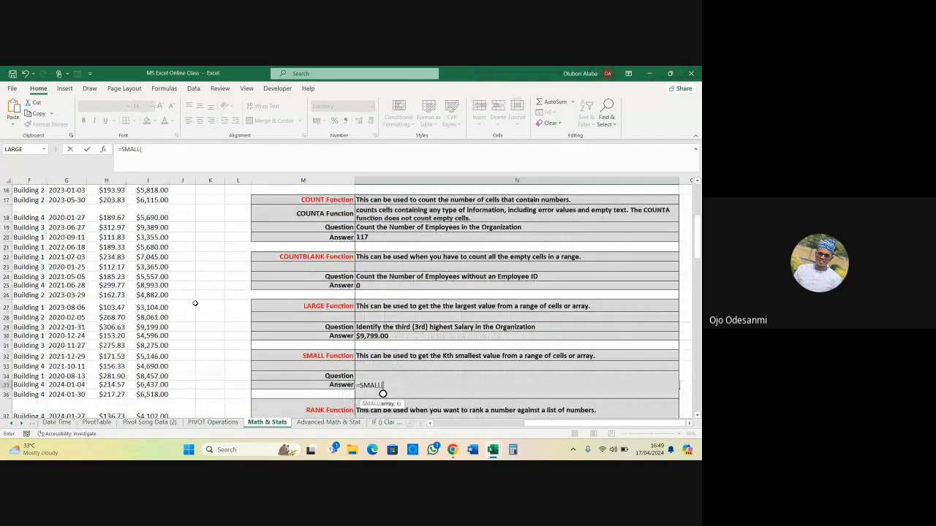
{"action": "left_click", "coordinate": [150, 231]}
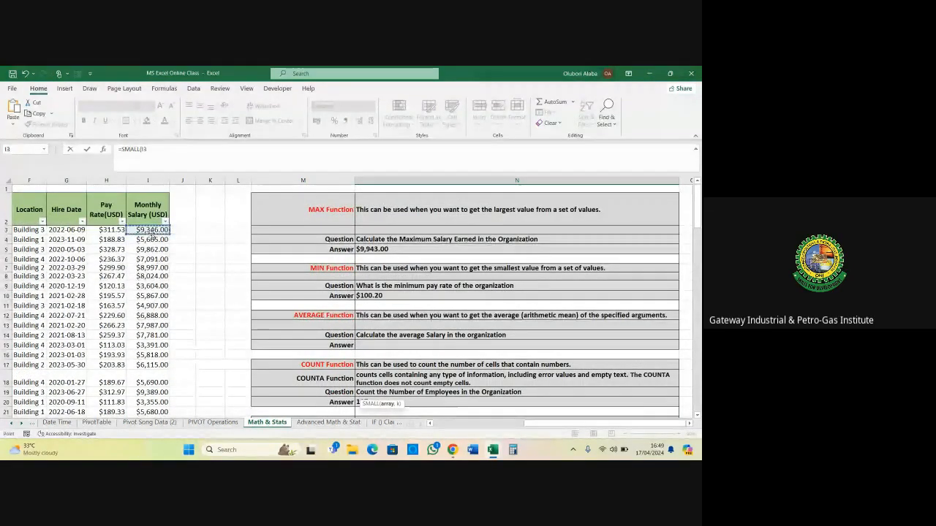
{"action": "key", "text": "ctrl+shift+Down"}
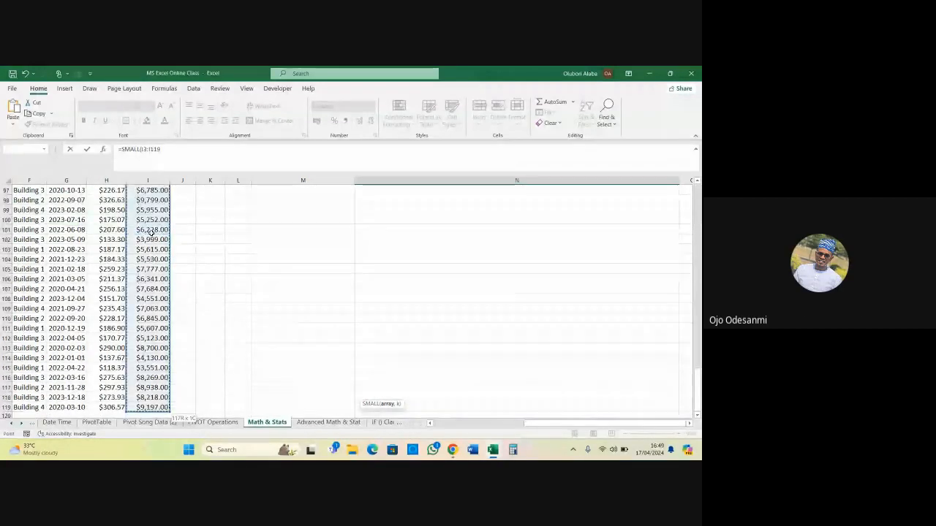
{"action": "type", "text": ","}
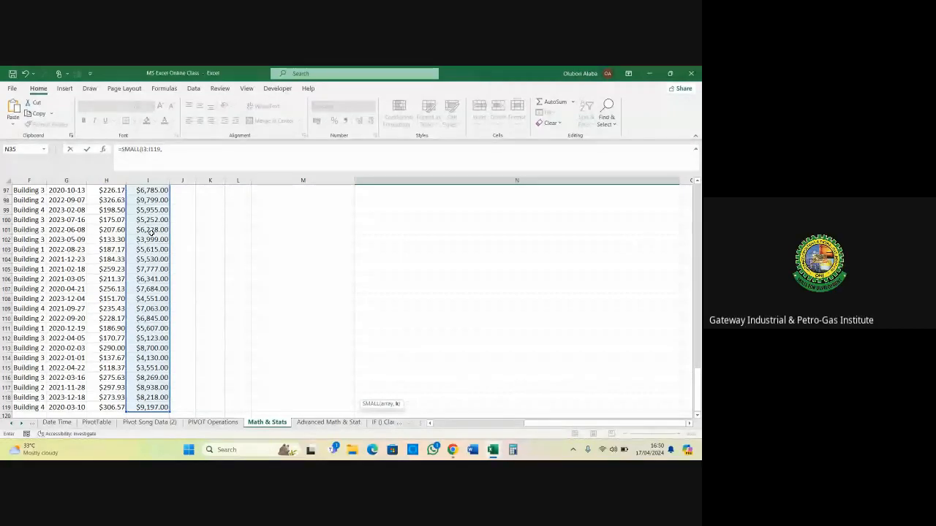
{"action": "type", "text": "2)"}
{"action": "key", "text": "Return"}
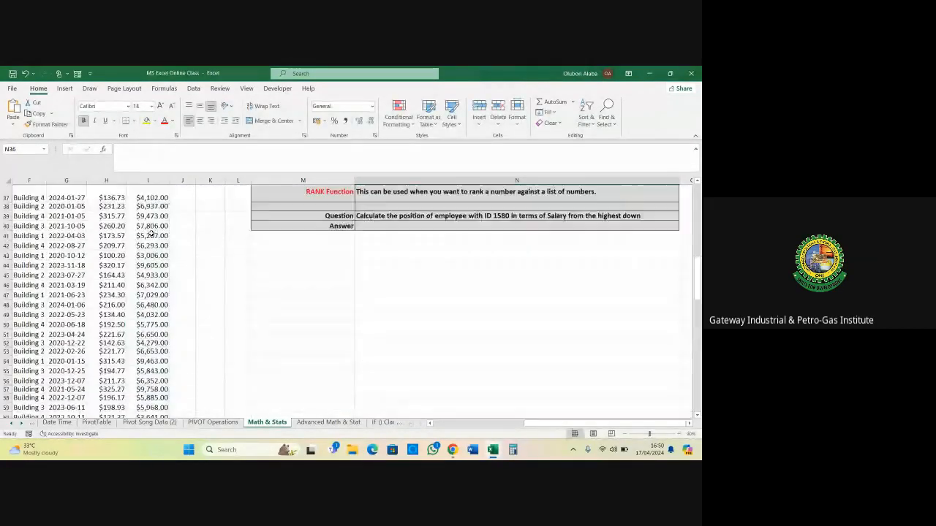
{"action": "scroll", "coordinate": [351, 268], "scroll_direction": "up", "scroll_amount": 3}
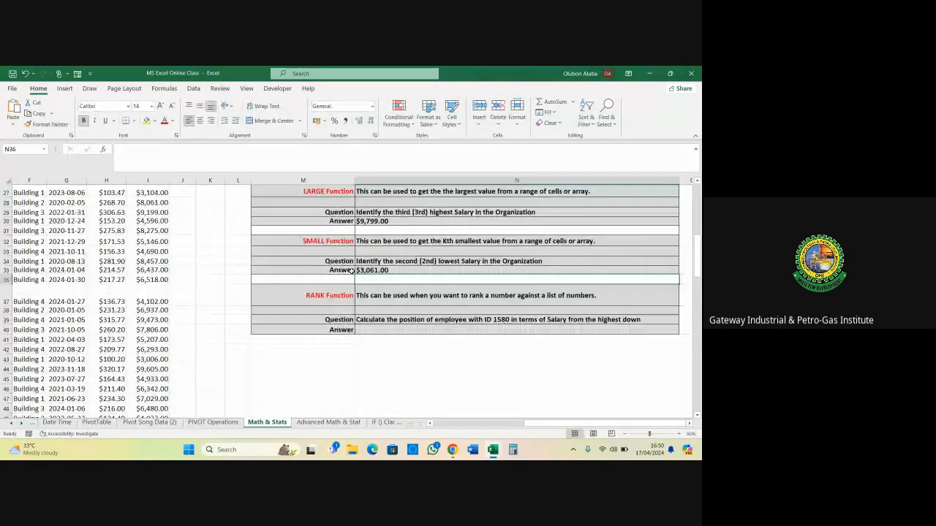
{"action": "left_click", "coordinate": [377, 270]}
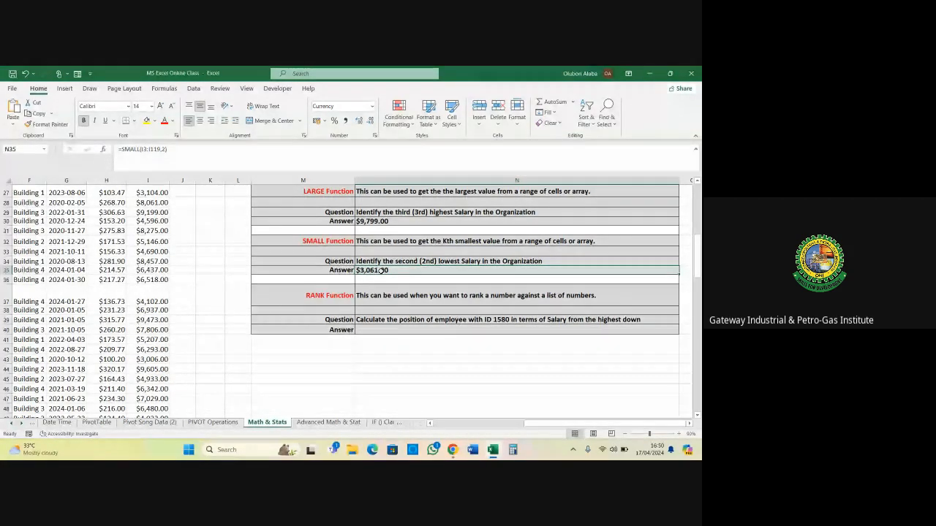
Examine the RANK function question in N39 and its answer cell
{"action": "left_click", "coordinate": [373, 332]}
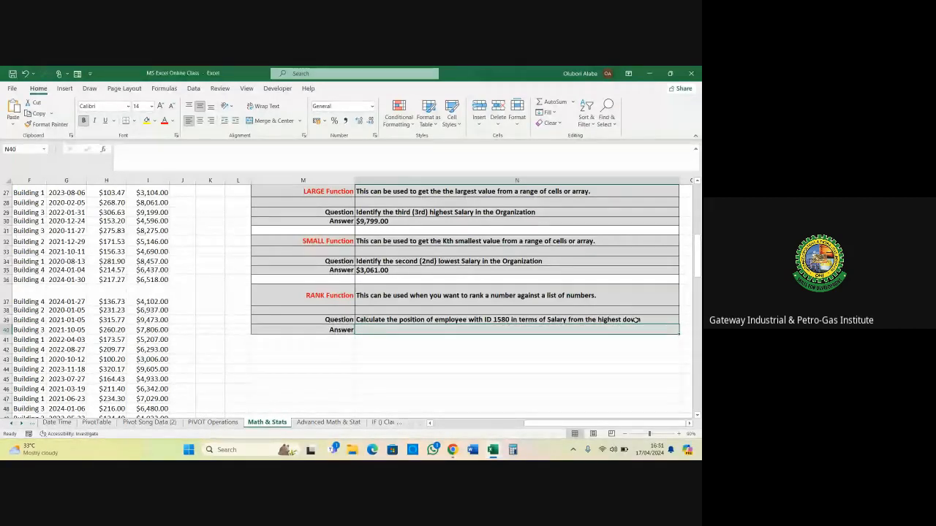
{"action": "left_click", "coordinate": [503, 320]}
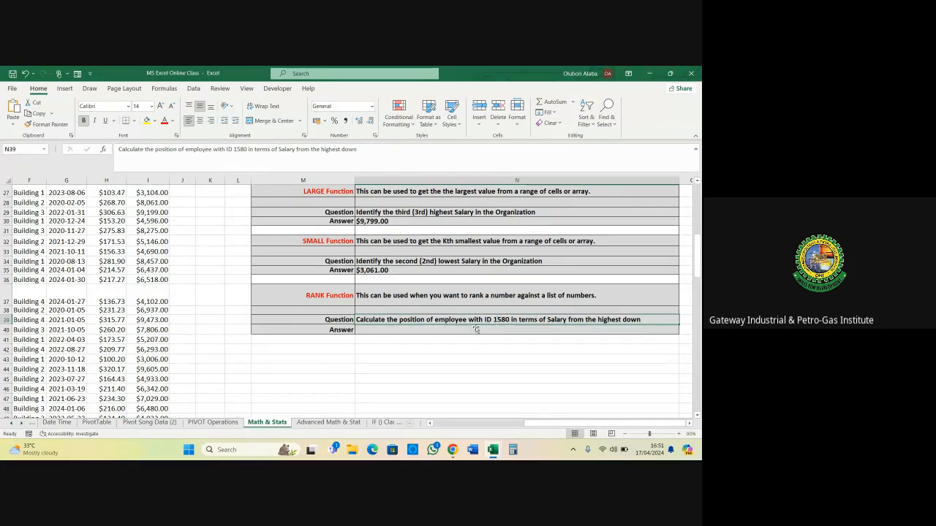
Switch to the Google Meet call in Chrome to admit a participant, and return to the Excel workbook
{"action": "mouse_move", "coordinate": [452, 450]}
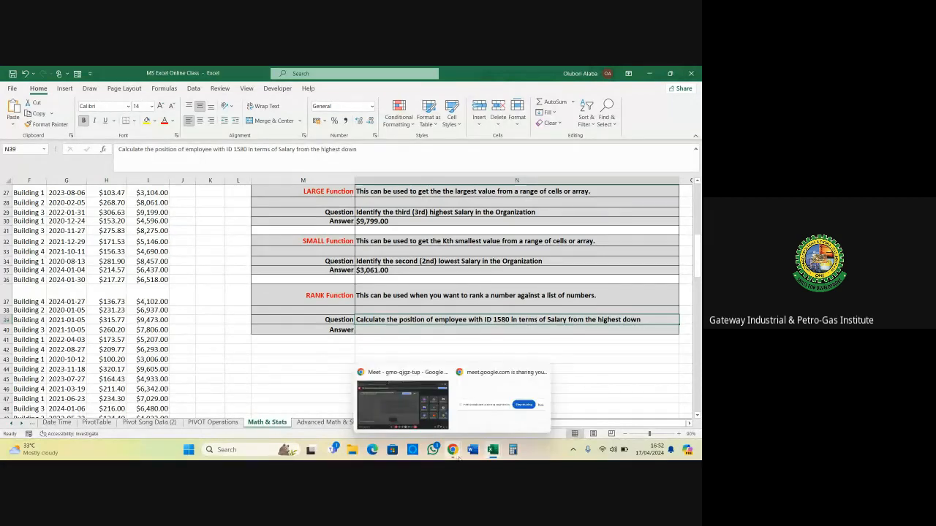
{"action": "left_click", "coordinate": [431, 401]}
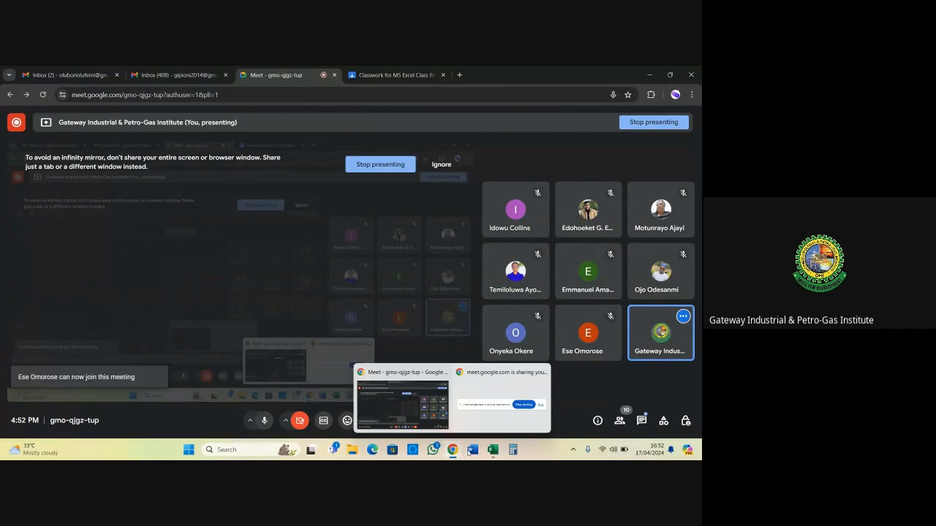
{"action": "mouse_move", "coordinate": [493, 454]}
{"action": "left_click", "coordinate": [450, 395]}
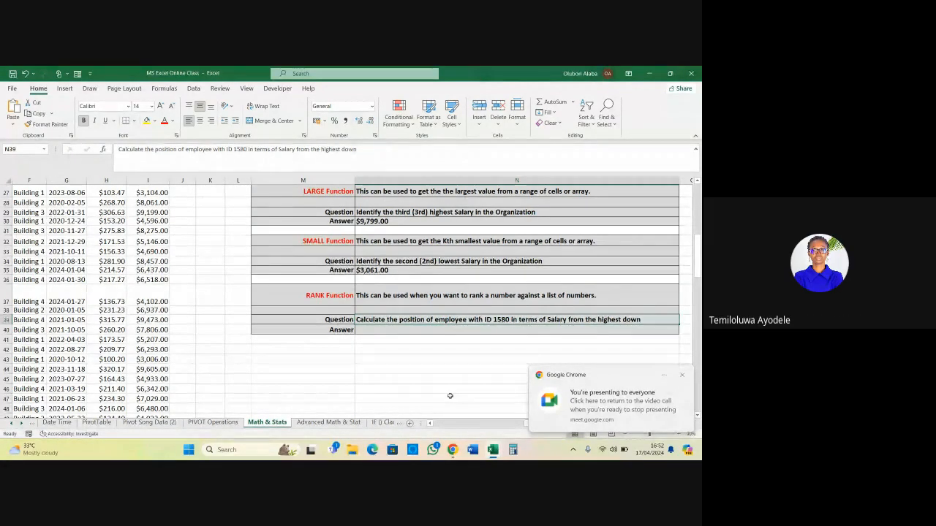
Filter the Staff ID column of the employee table to the ID given in the RANK question
{"action": "left_click", "coordinate": [307, 291]}
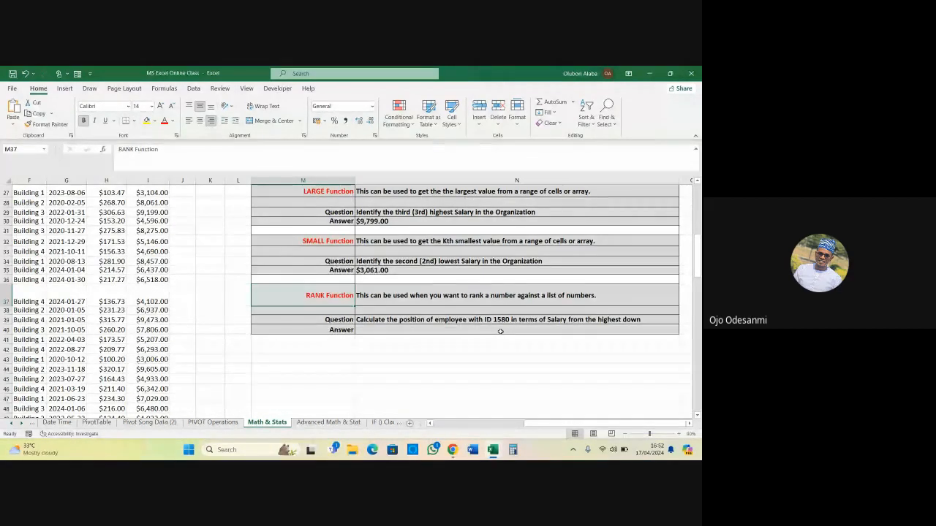
{"action": "left_click", "coordinate": [457, 332]}
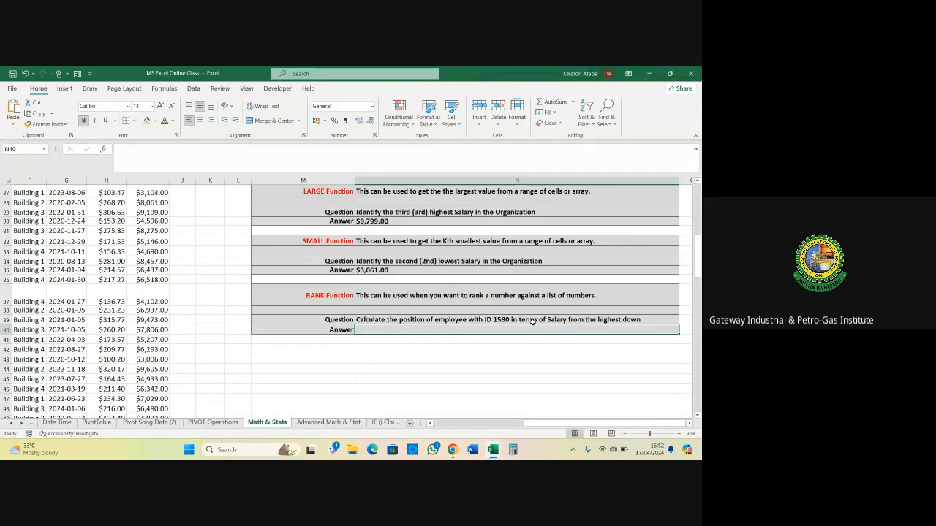
{"action": "scroll", "coordinate": [277, 328], "scroll_direction": "up", "scroll_amount": 9}
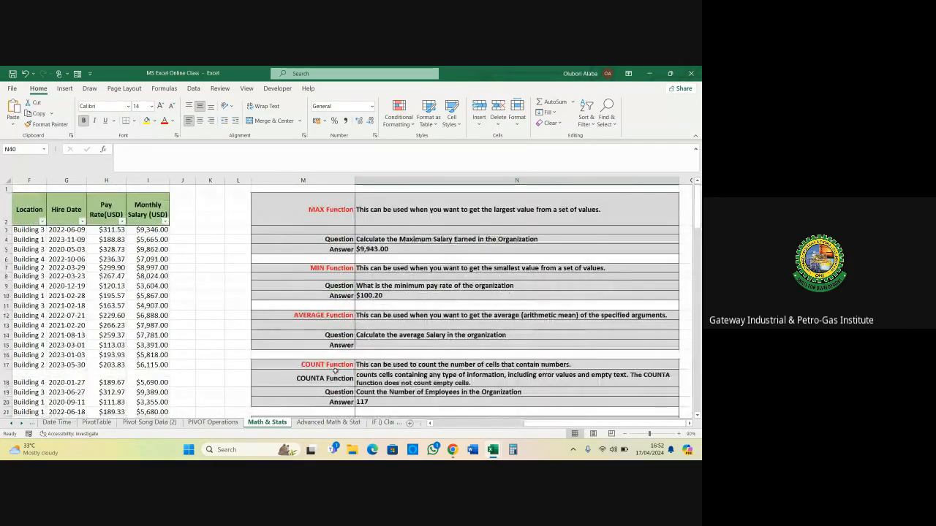
{"action": "left_click_drag", "start_coordinate": [530, 423], "coordinate": [411, 418]}
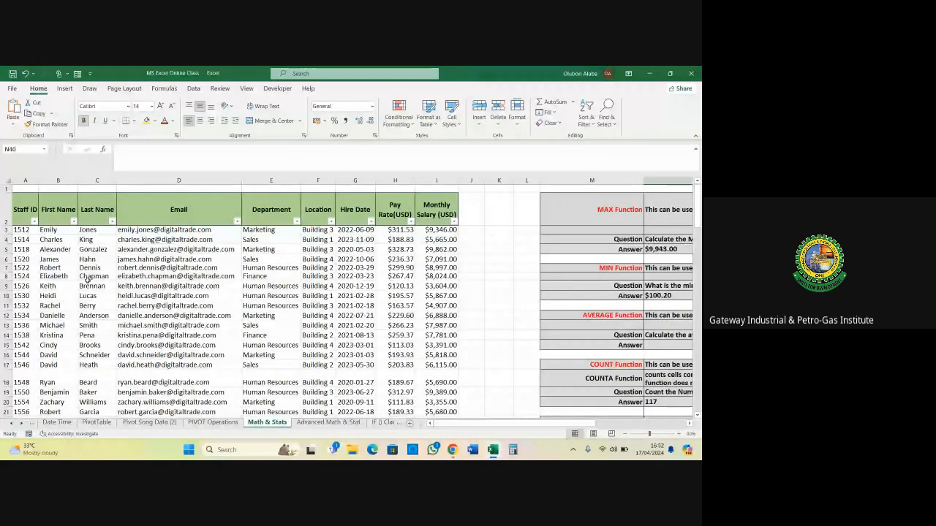
{"action": "left_click", "coordinate": [25, 230]}
{"action": "left_click", "coordinate": [33, 221]}
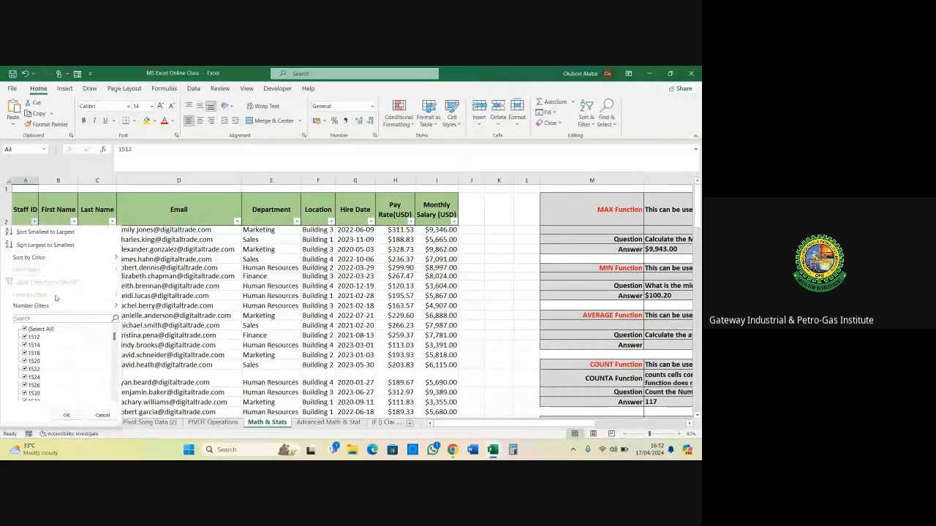
{"action": "left_click", "coordinate": [49, 319]}
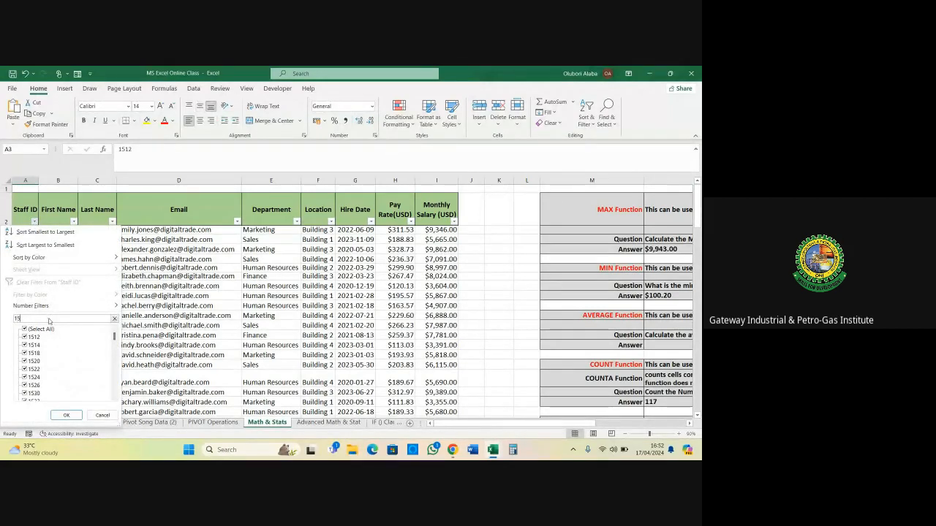
{"action": "type", "text": "150"}
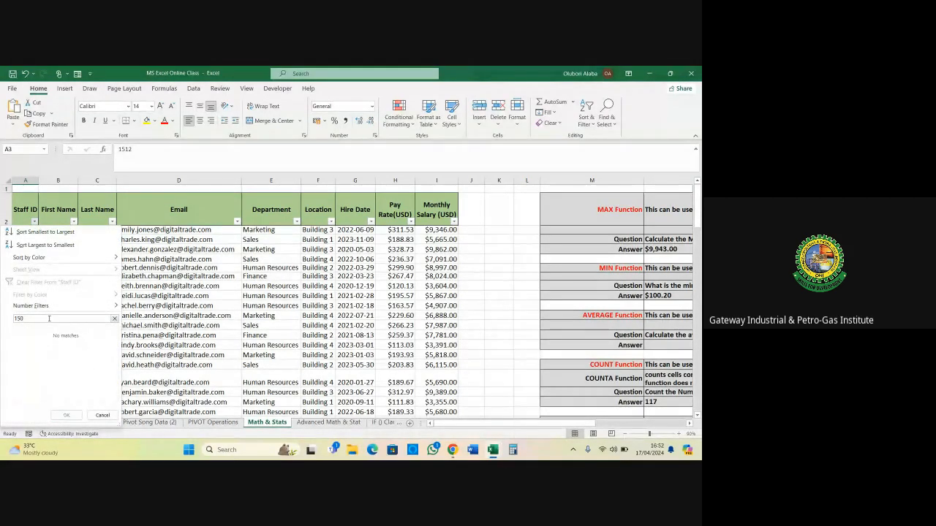
{"action": "key", "text": "BackSpace"}
{"action": "type", "text": "80"}
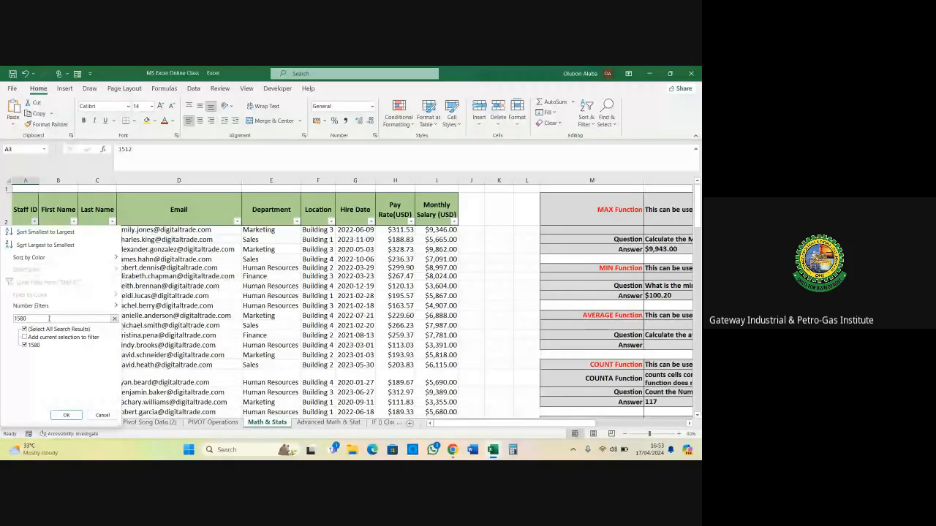
{"action": "left_click", "coordinate": [65, 415]}
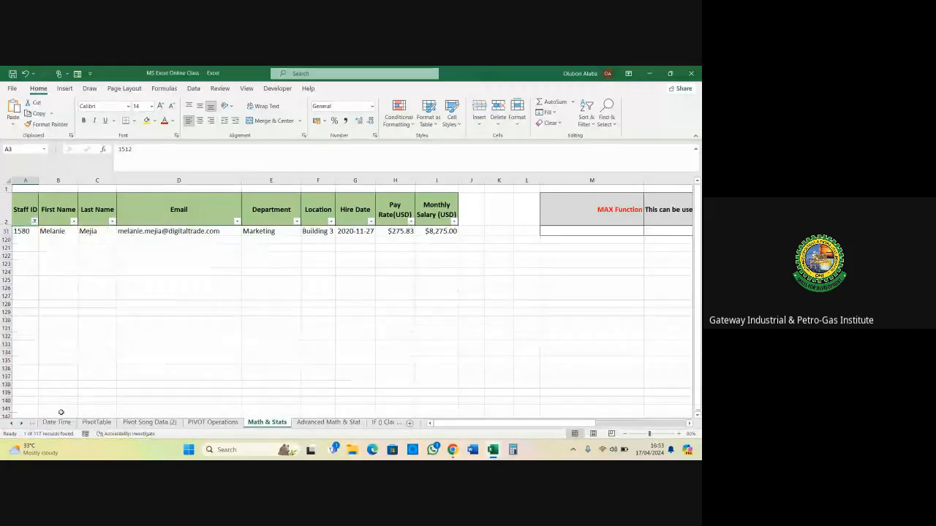
Examine the filtered employee's row and Monthly Salary (USD) cell, and clear the Staff ID filter
{"action": "left_click_drag", "start_coordinate": [23, 231], "coordinate": [435, 234]}
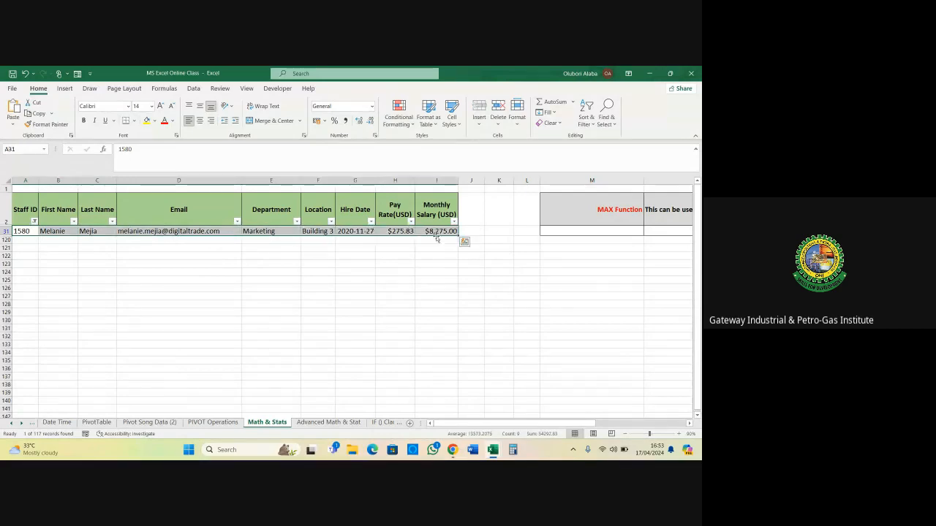
{"action": "left_click", "coordinate": [191, 294]}
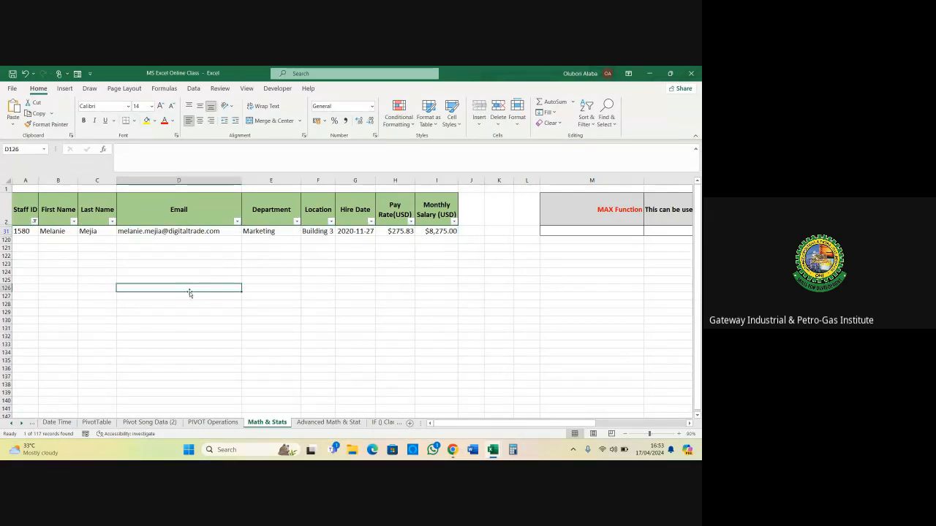
{"action": "left_click", "coordinate": [431, 231]}
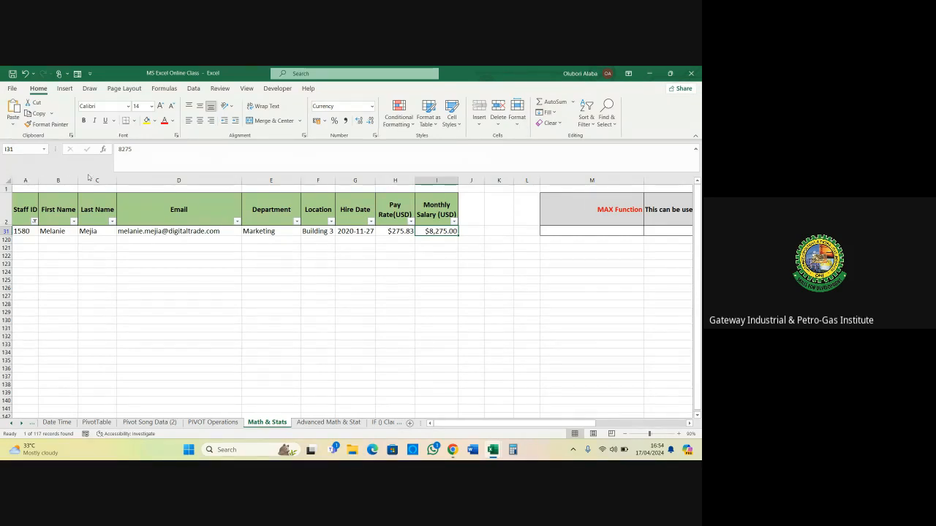
{"action": "left_click", "coordinate": [34, 221]}
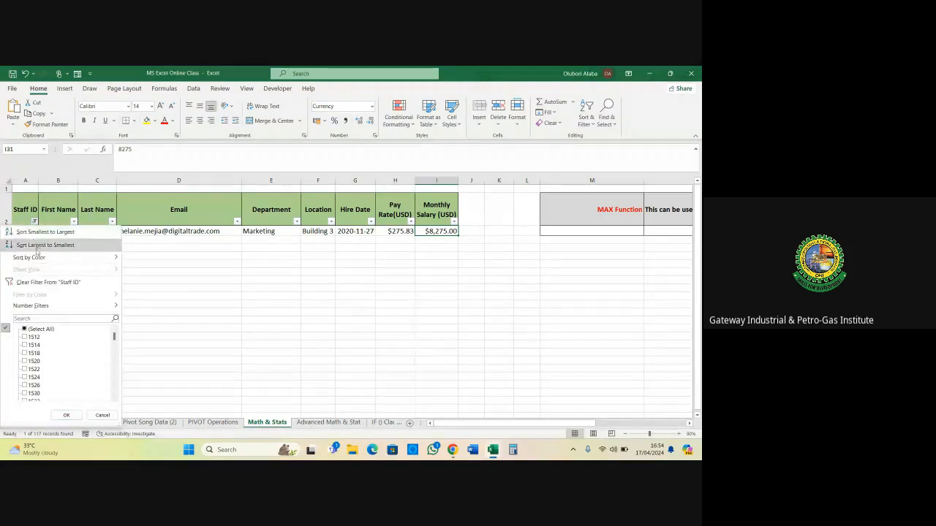
{"action": "left_click", "coordinate": [35, 284]}
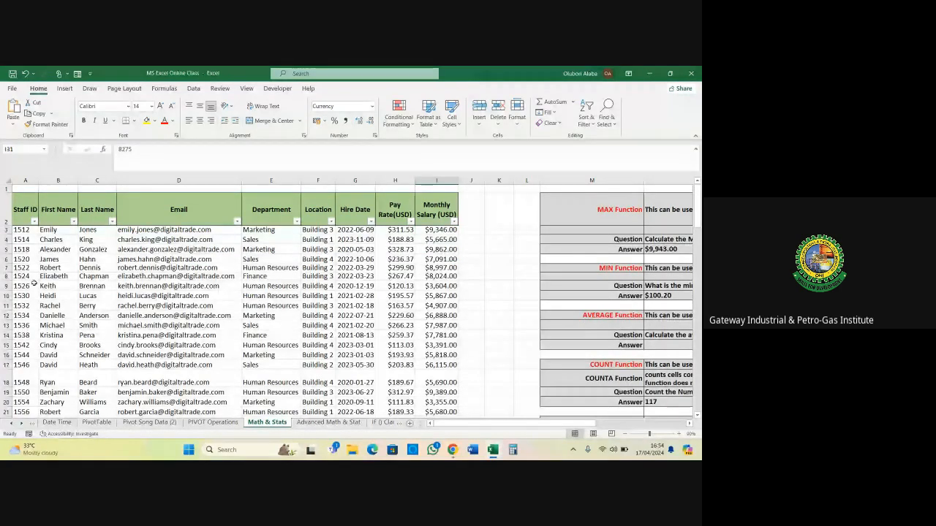
Start a RANK.AVG formula in the RANK answer cell N40 with the employee's Monthly Salary cell I31 as the number
{"action": "left_click_drag", "start_coordinate": [463, 424], "coordinate": [550, 425]}
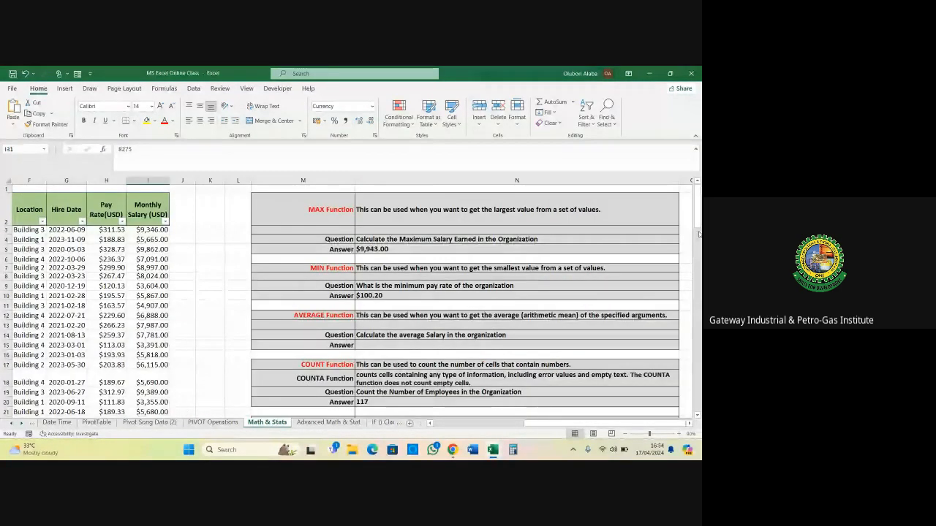
{"action": "scroll", "coordinate": [697, 232], "scroll_direction": "down", "scroll_amount": 1}
{"action": "left_click_drag", "start_coordinate": [697, 231], "coordinate": [697, 271]}
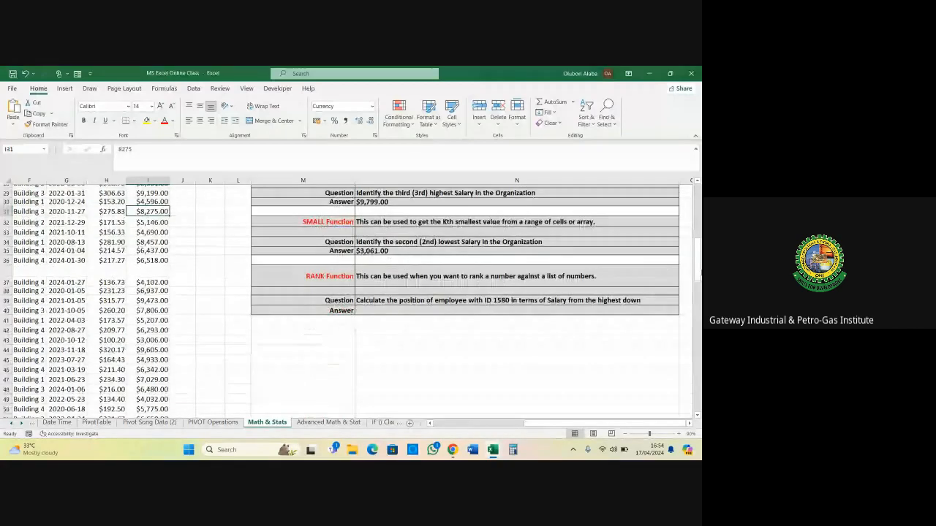
{"action": "left_click", "coordinate": [379, 306]}
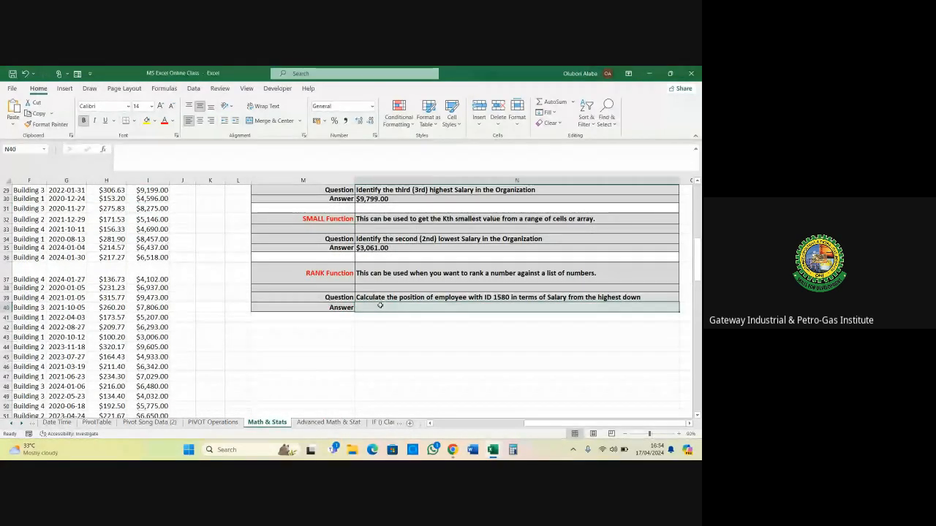
{"action": "type", "text": "=ra"}
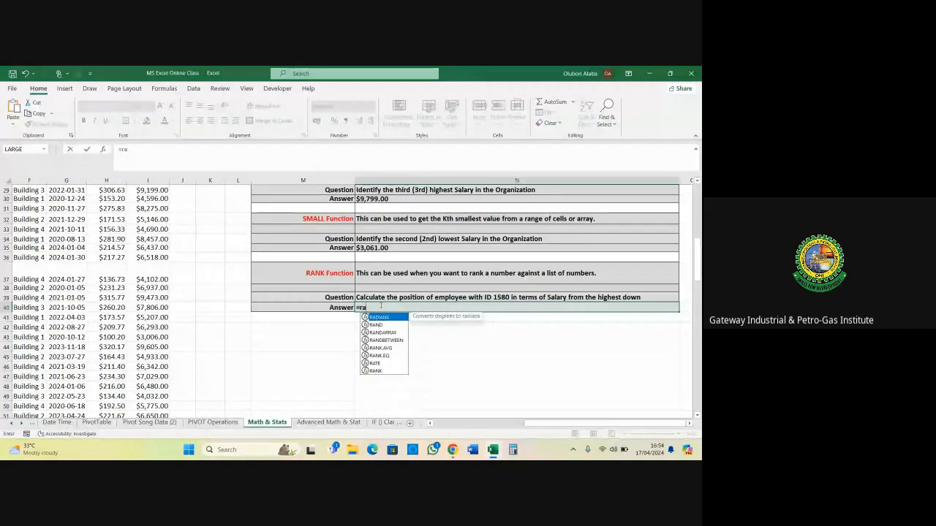
{"action": "type", "text": "nk"}
{"action": "key", "text": "Tab"}
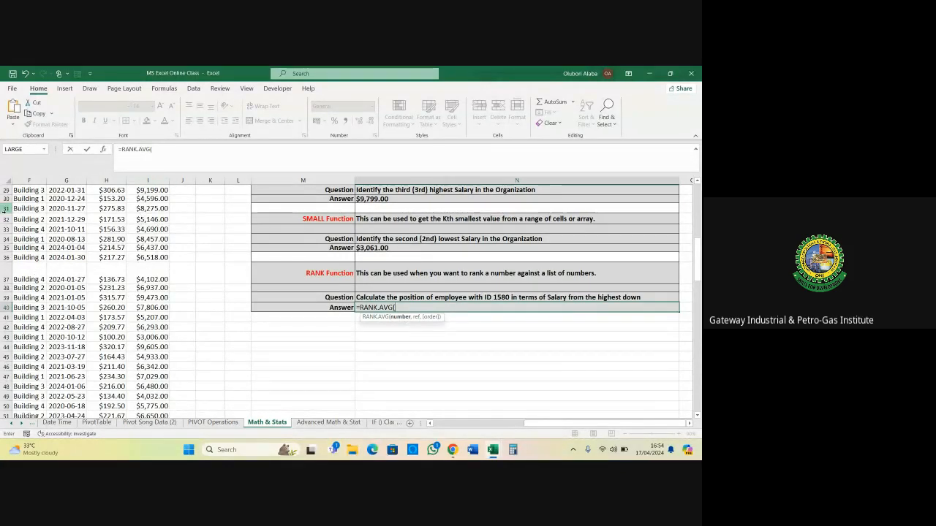
{"action": "left_click", "coordinate": [142, 208]}
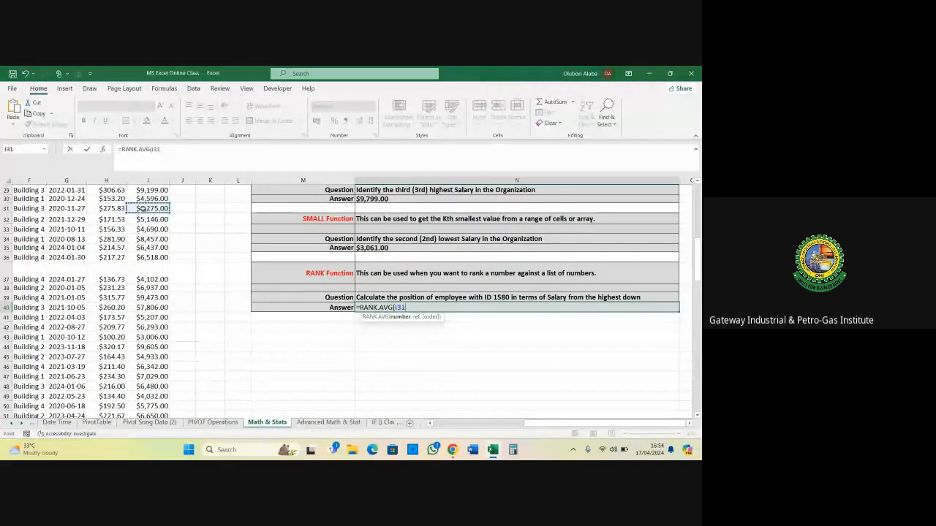
{"action": "type", "text": ","}
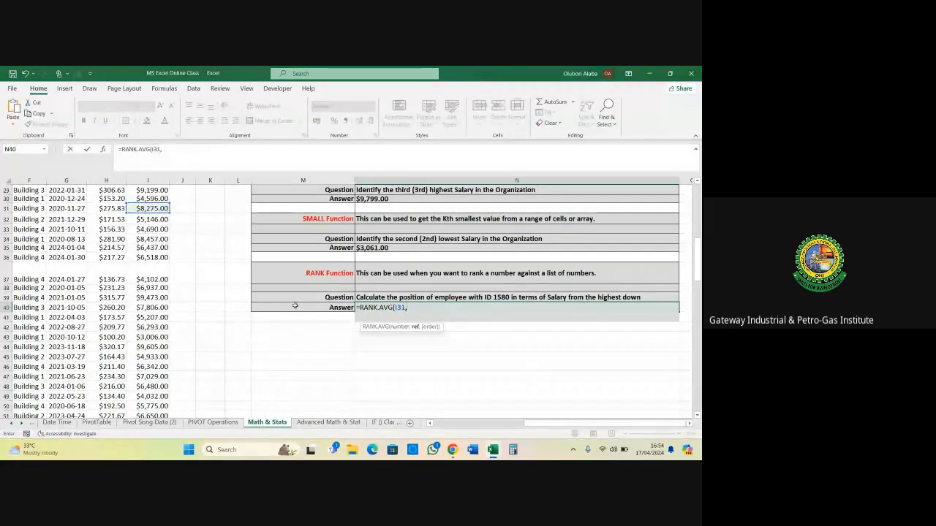
Complete the RANK.AVG formula with the Monthly Salary range I3:I119 as the reference, and check the answer in N40
{"action": "scroll", "coordinate": [212, 260], "scroll_direction": "up", "scroll_amount": 6}
{"action": "scroll", "coordinate": [212, 258], "scroll_direction": "up", "scroll_amount": 3}
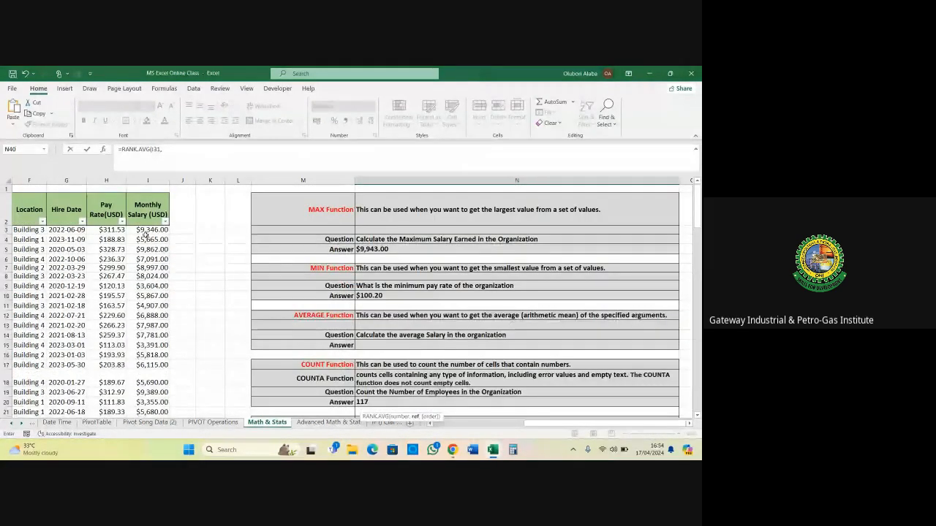
{"action": "left_click", "coordinate": [146, 231]}
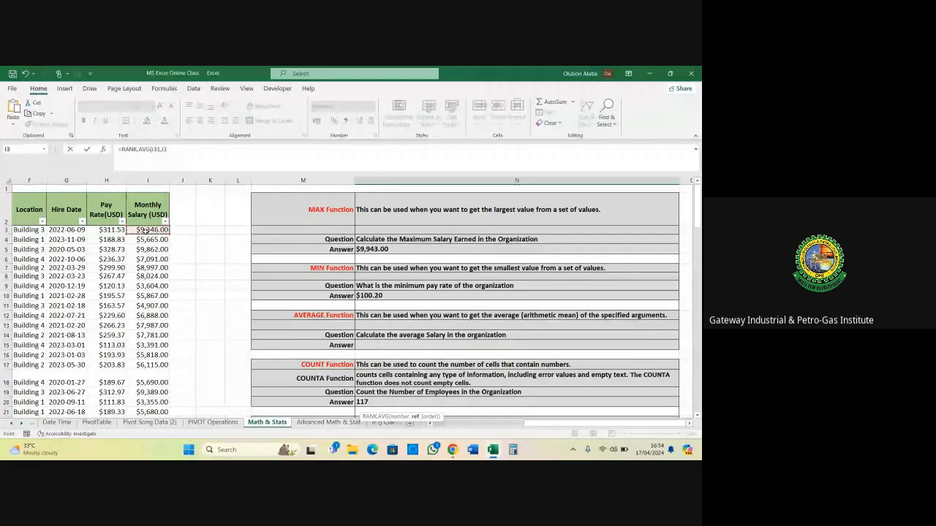
{"action": "key", "text": "ctrl+shift+Down"}
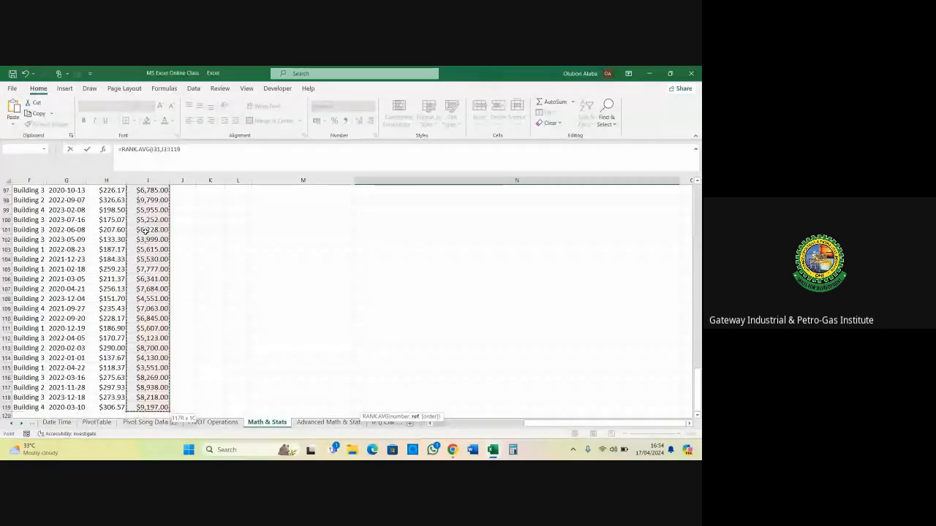
{"action": "key", "text": "Escape"}
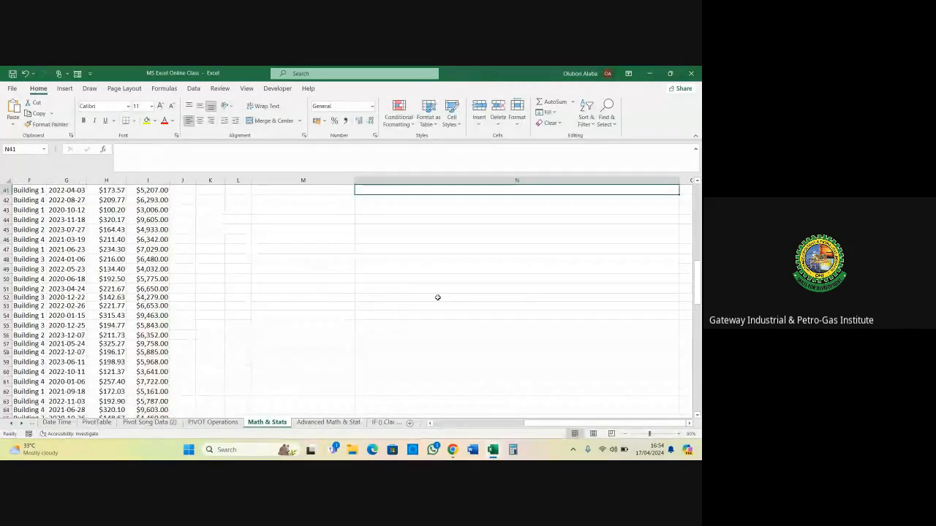
{"action": "scroll", "coordinate": [436, 297], "scroll_direction": "up", "scroll_amount": 3}
{"action": "left_click", "coordinate": [359, 280]}
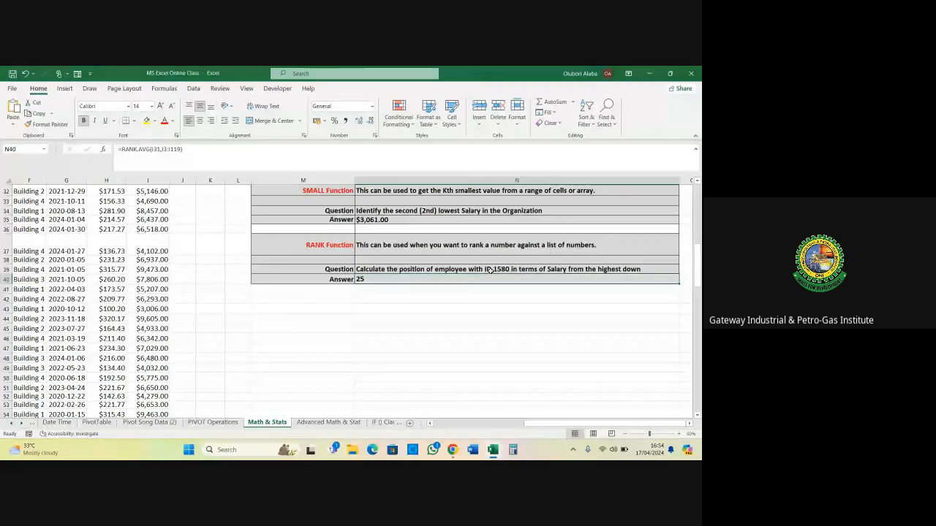
{"action": "left_click", "coordinate": [329, 249]}
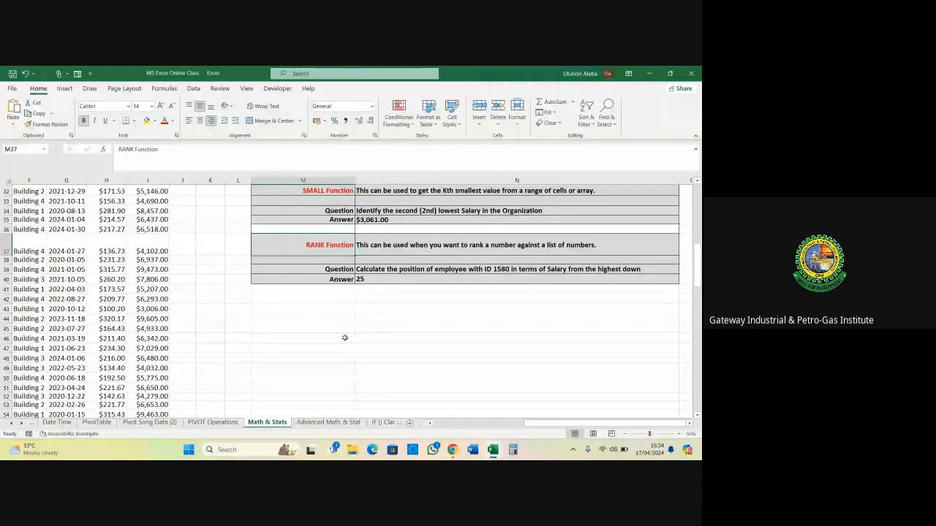
Switch to the Google Meet call in Chrome and stop the meeting recording
{"action": "left_click", "coordinate": [453, 450]}
{"action": "left_click", "coordinate": [431, 429]}
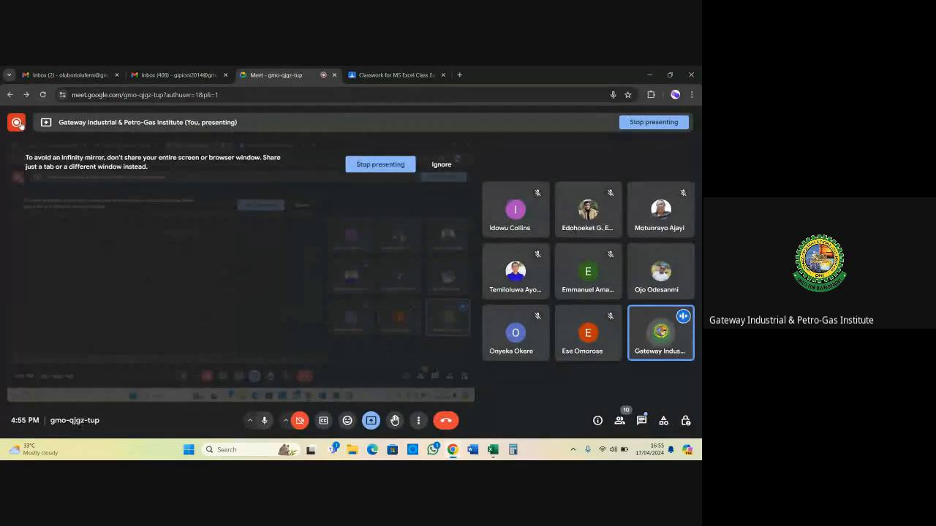
{"action": "left_click", "coordinate": [17, 123]}
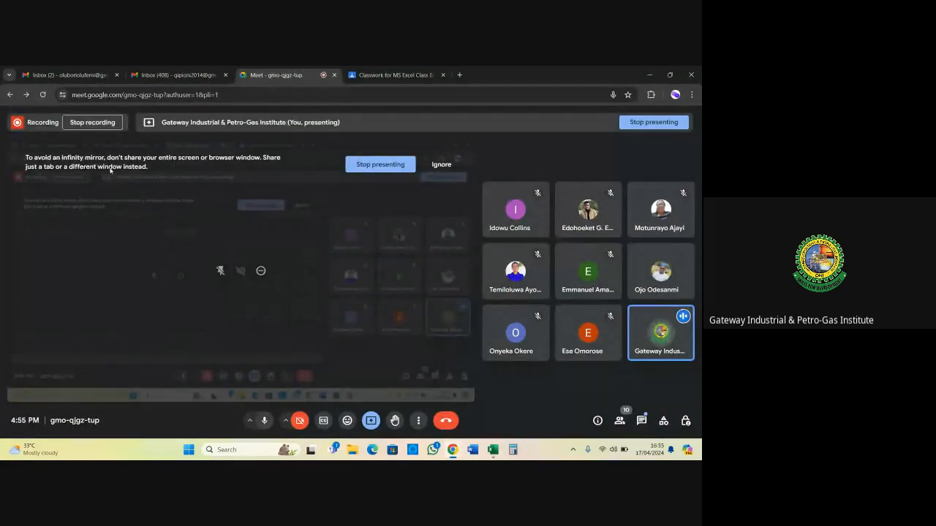
{"action": "left_click", "coordinate": [91, 123]}
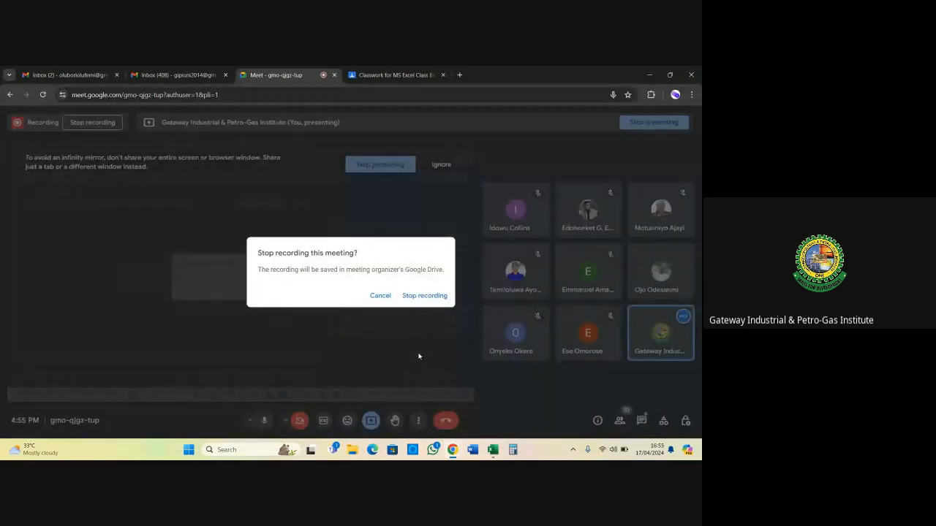